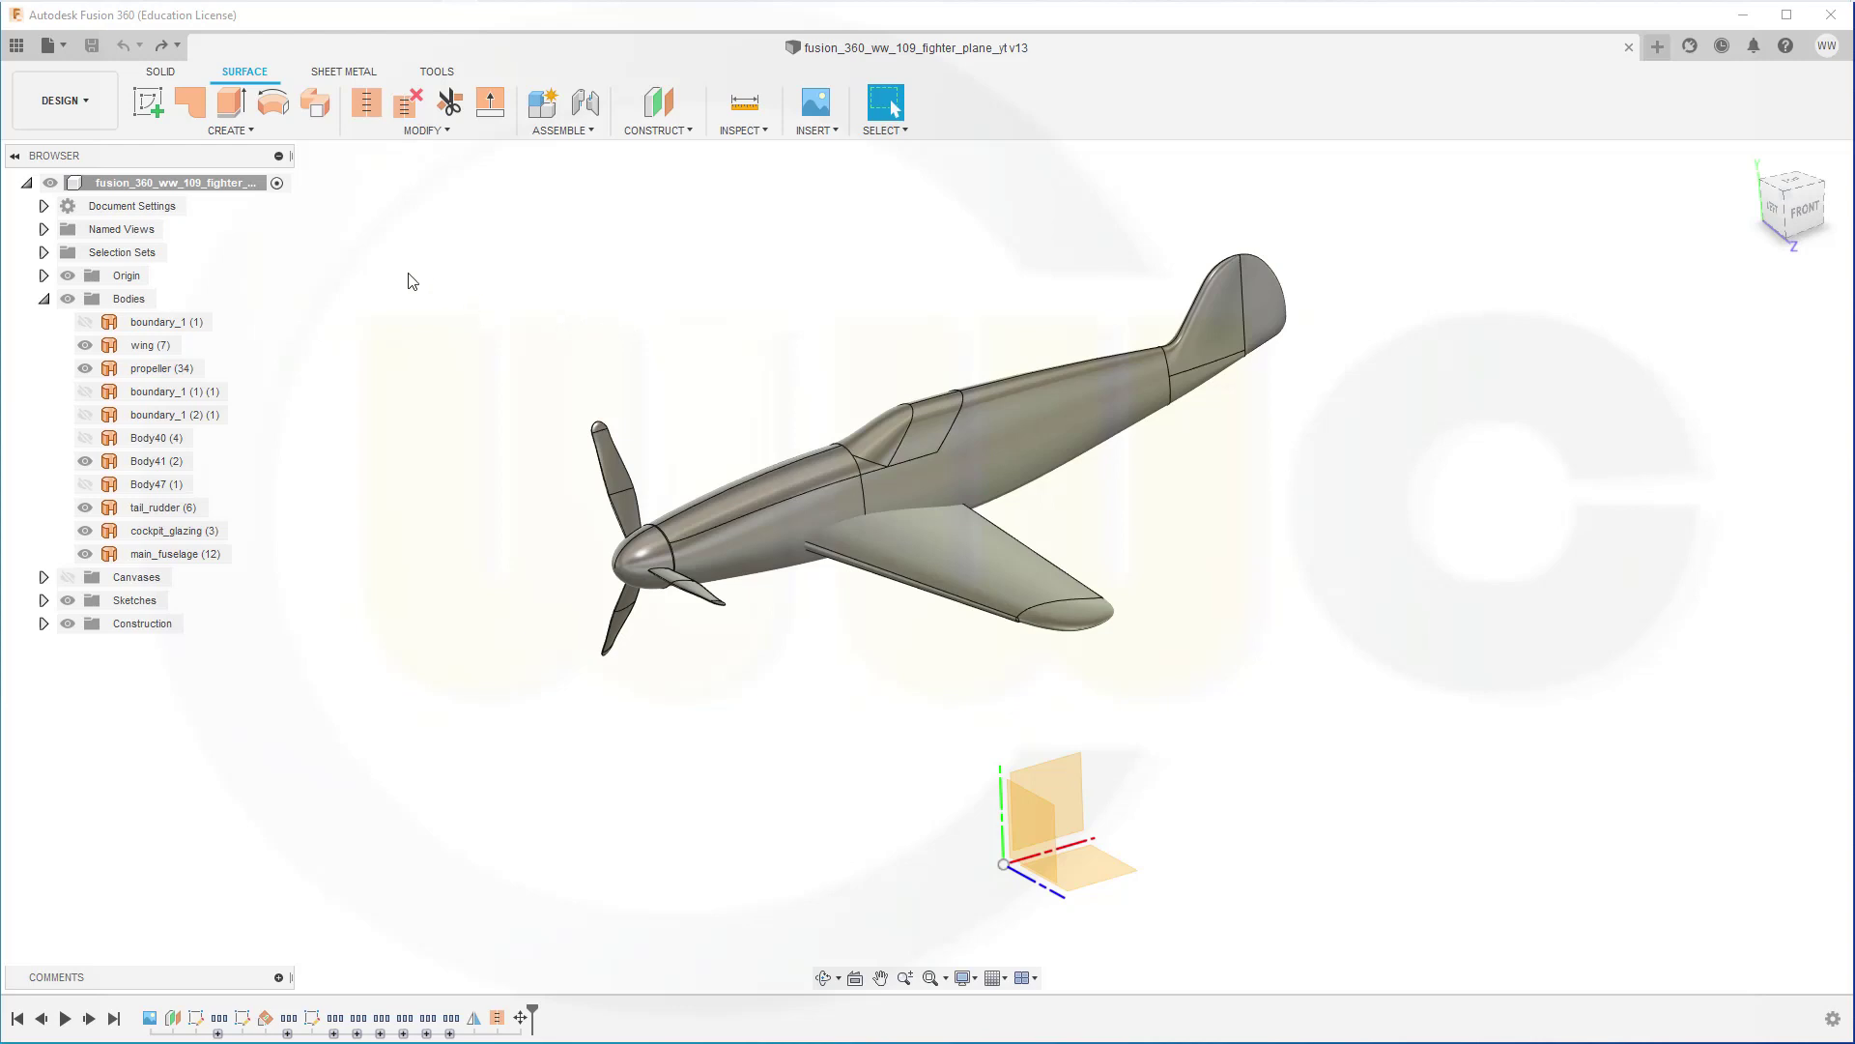
Create a copy of the wing body and translate it in X and Y to the tail rudder.
{"action": "left_click", "coordinate": [160, 73]}
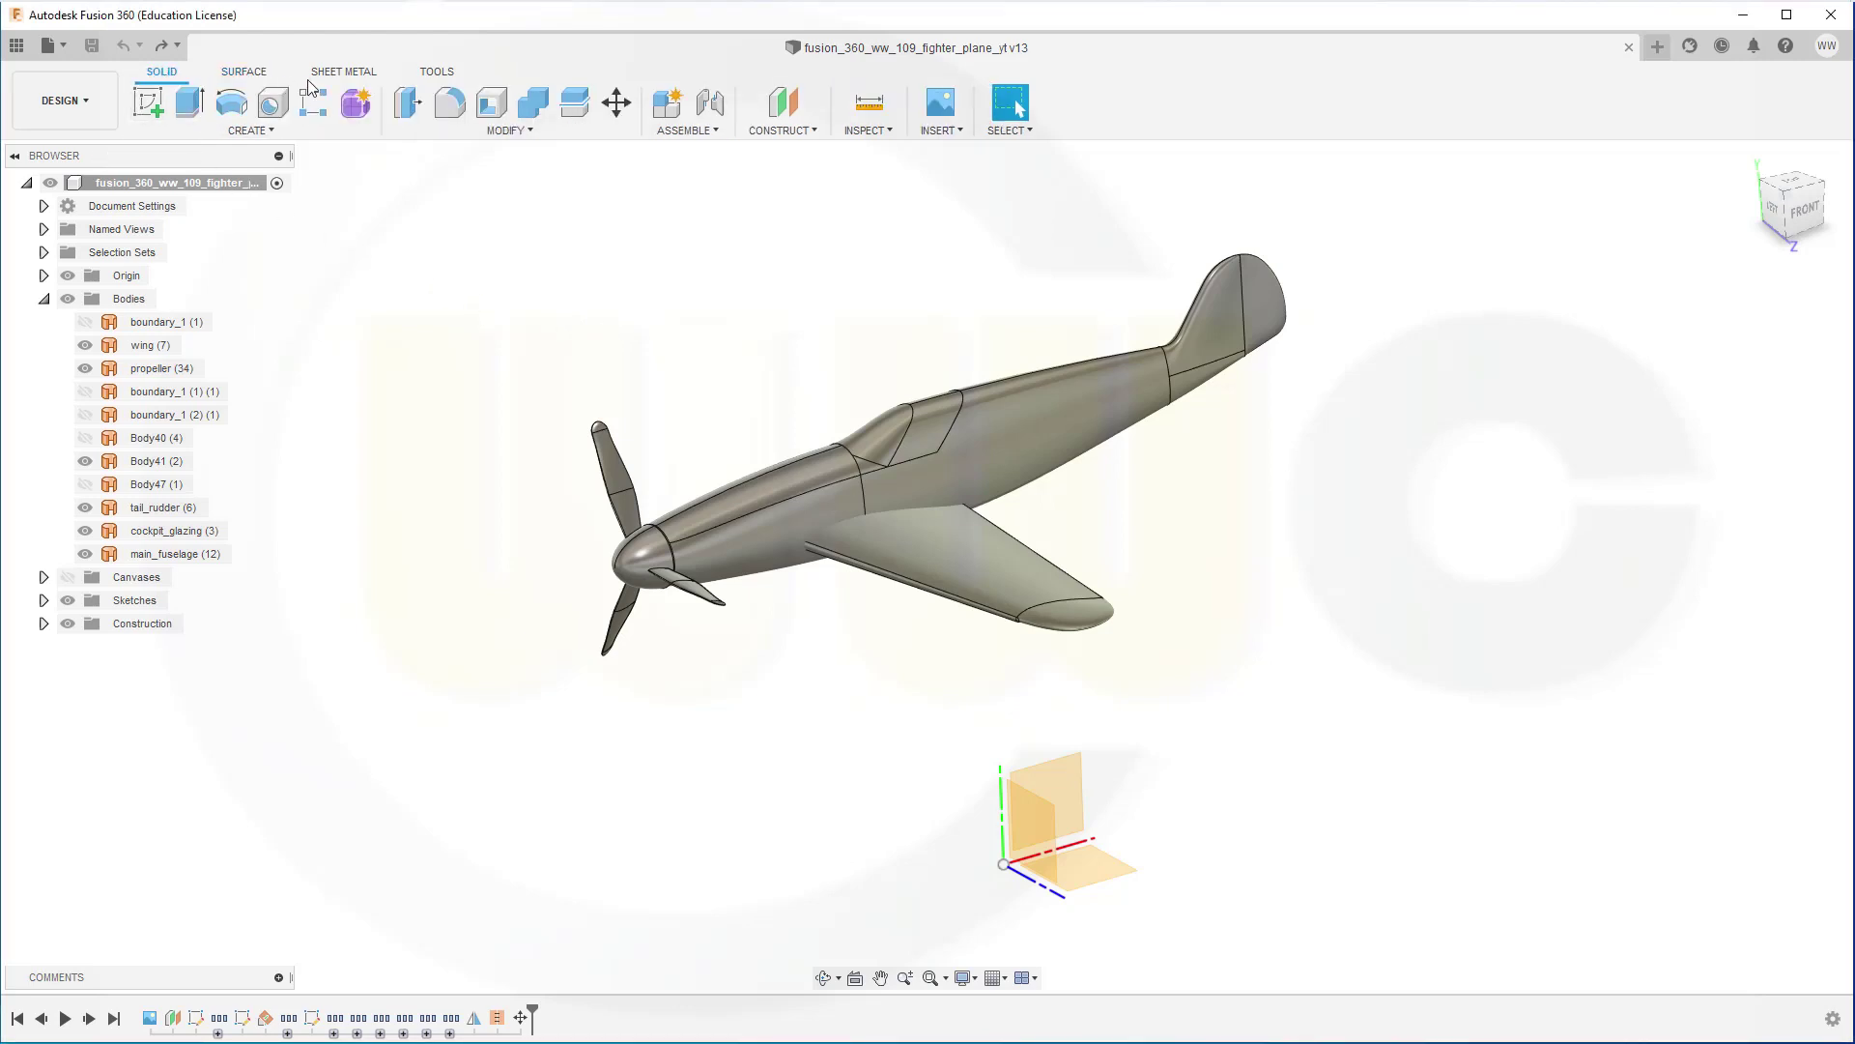
{"action": "left_click", "coordinate": [618, 107]}
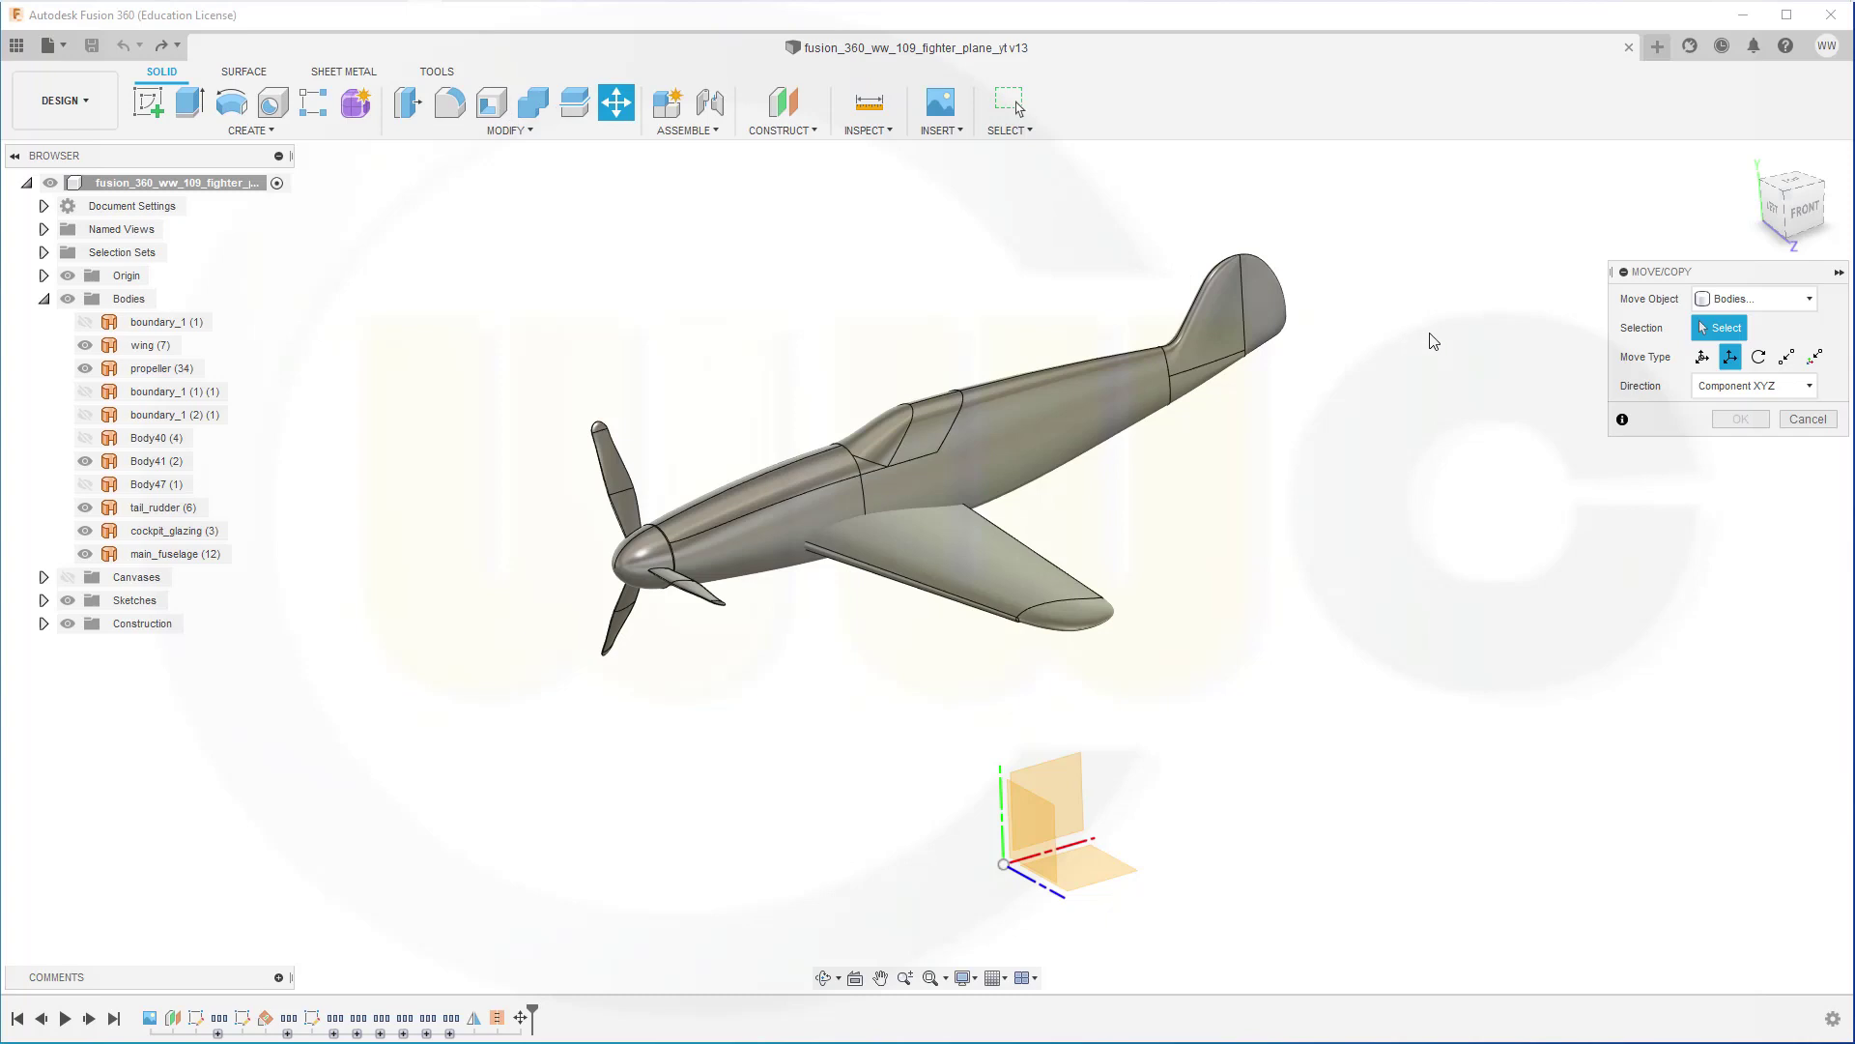
{"action": "left_click", "coordinate": [1805, 214]}
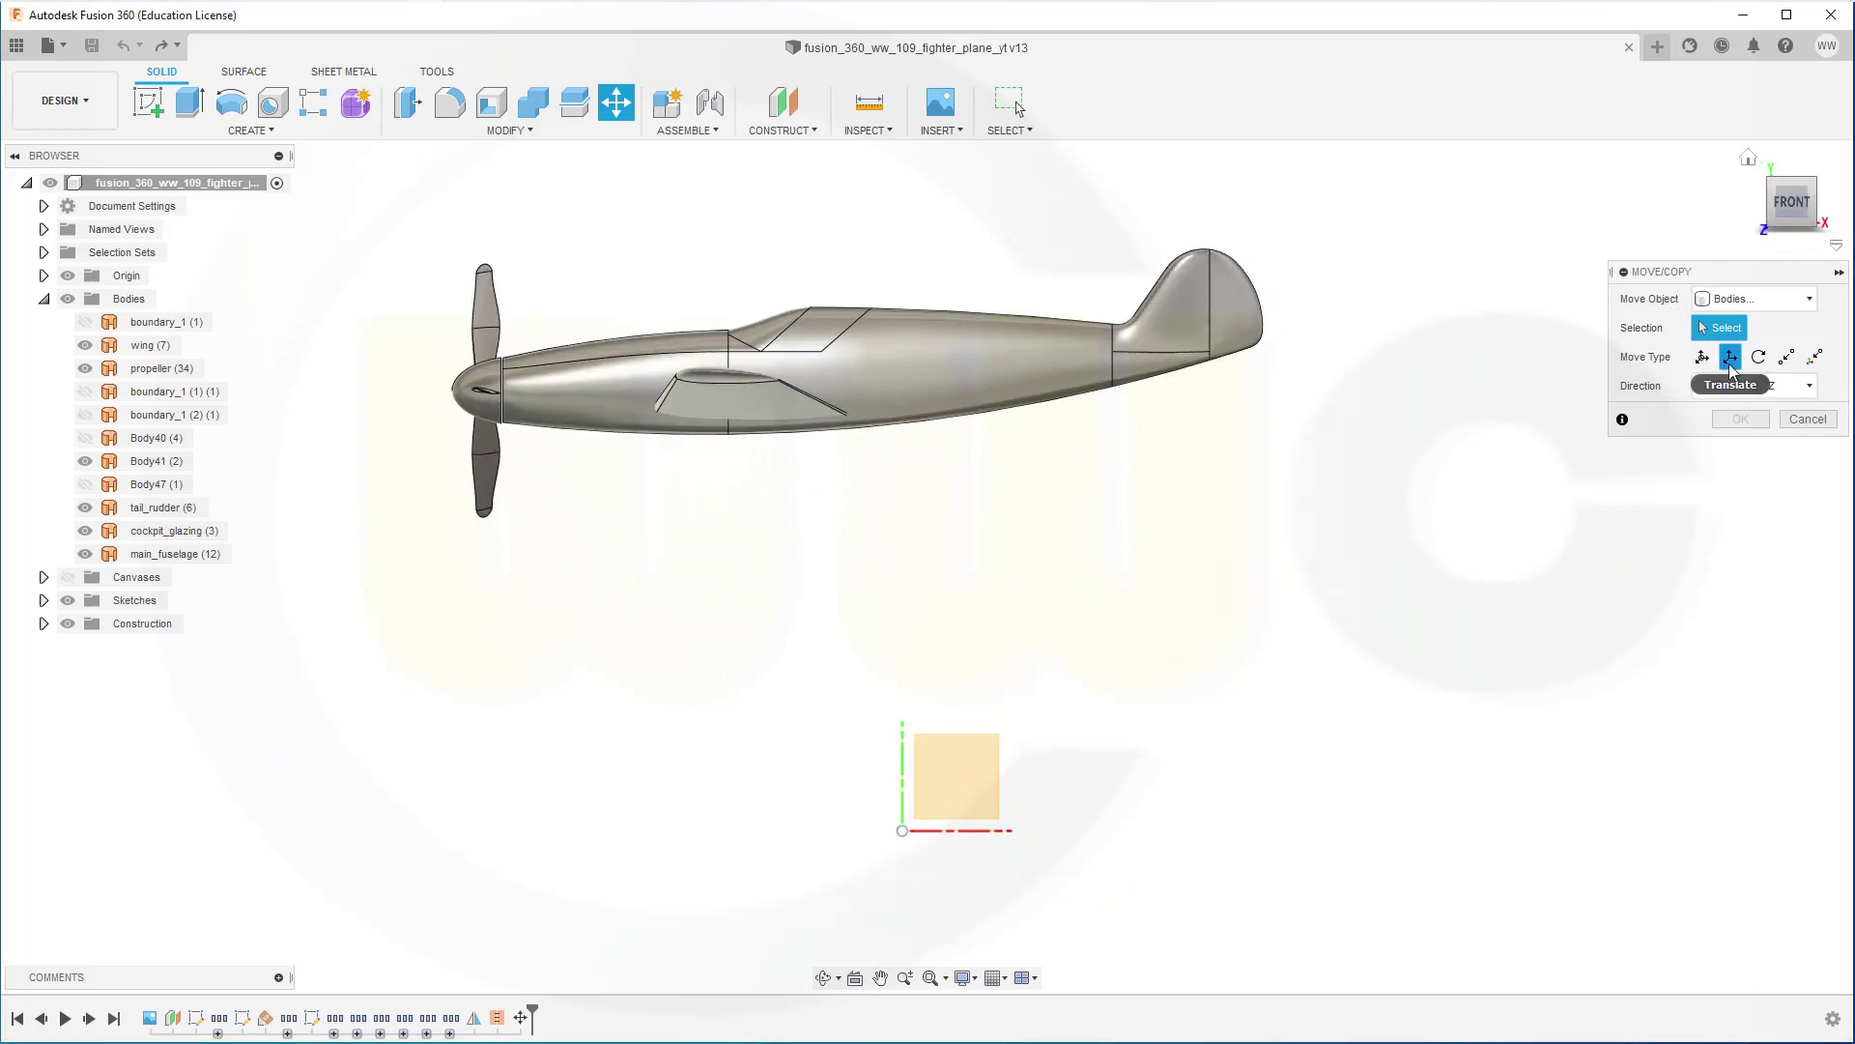
{"action": "left_click", "coordinate": [735, 397]}
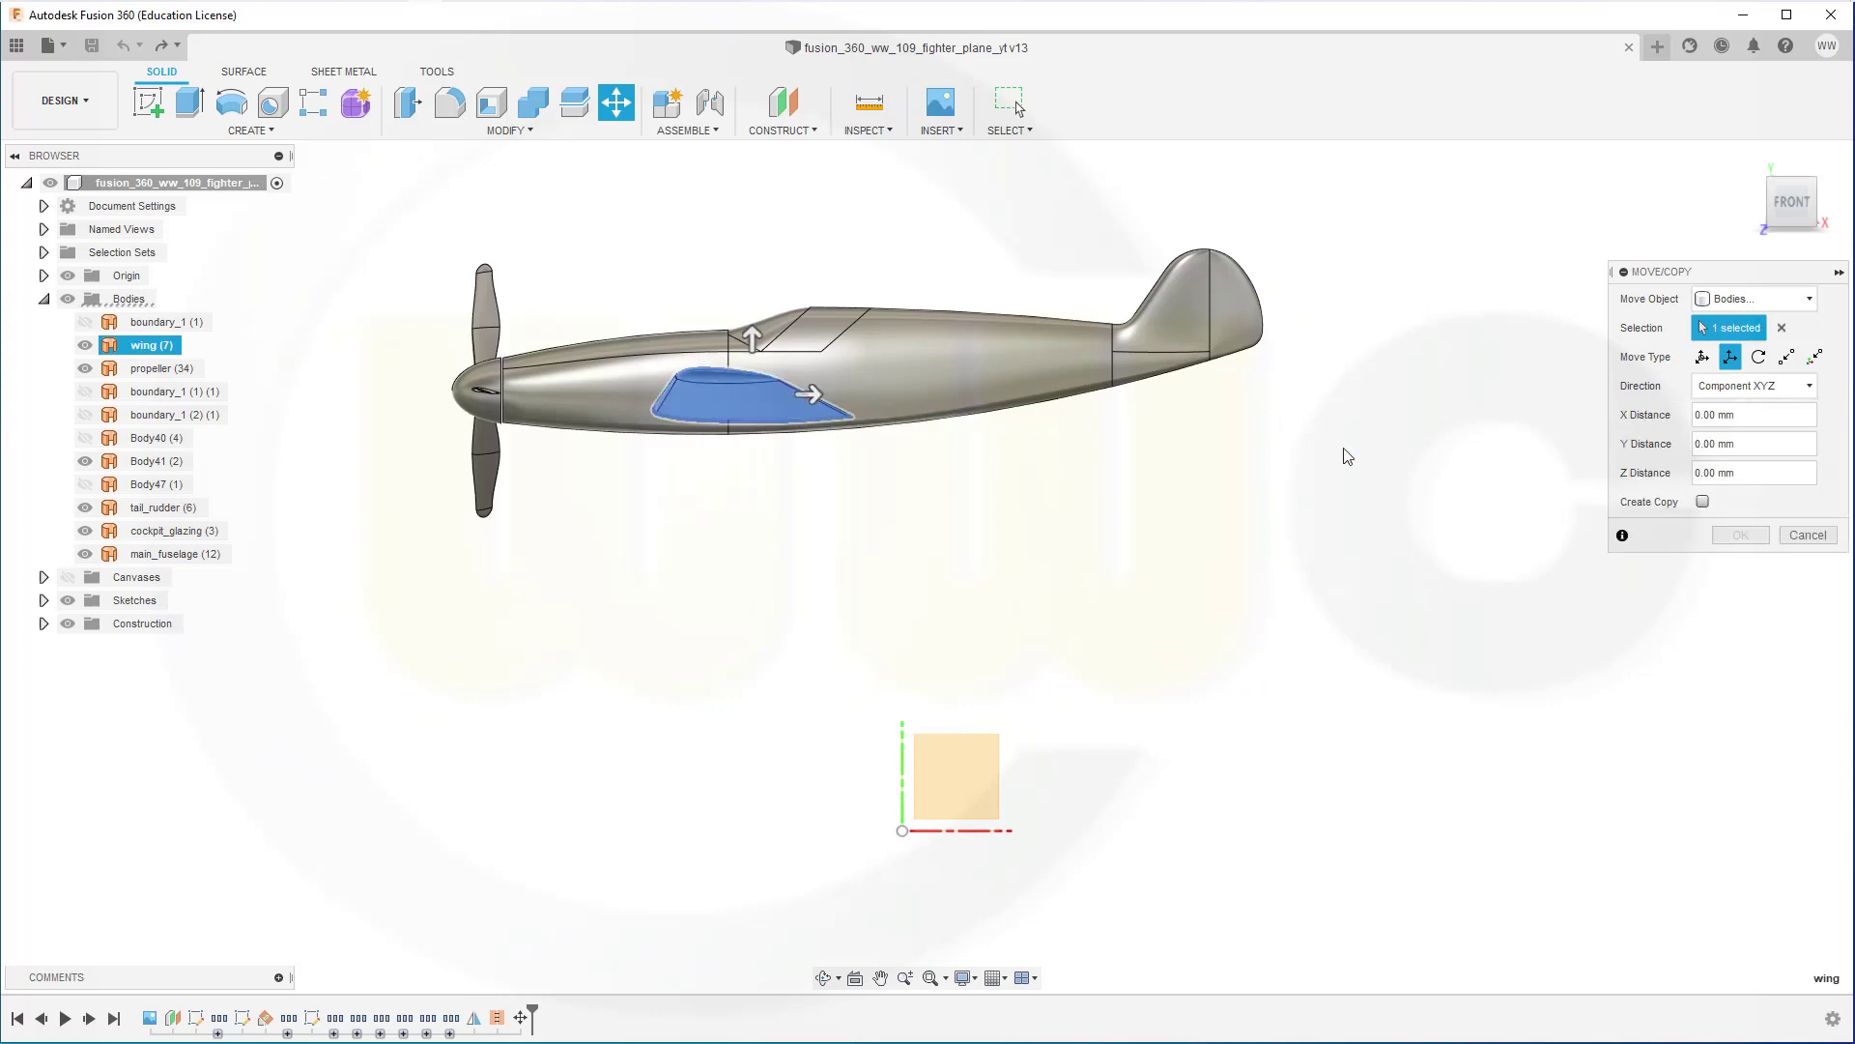
{"action": "left_click", "coordinate": [1704, 502]}
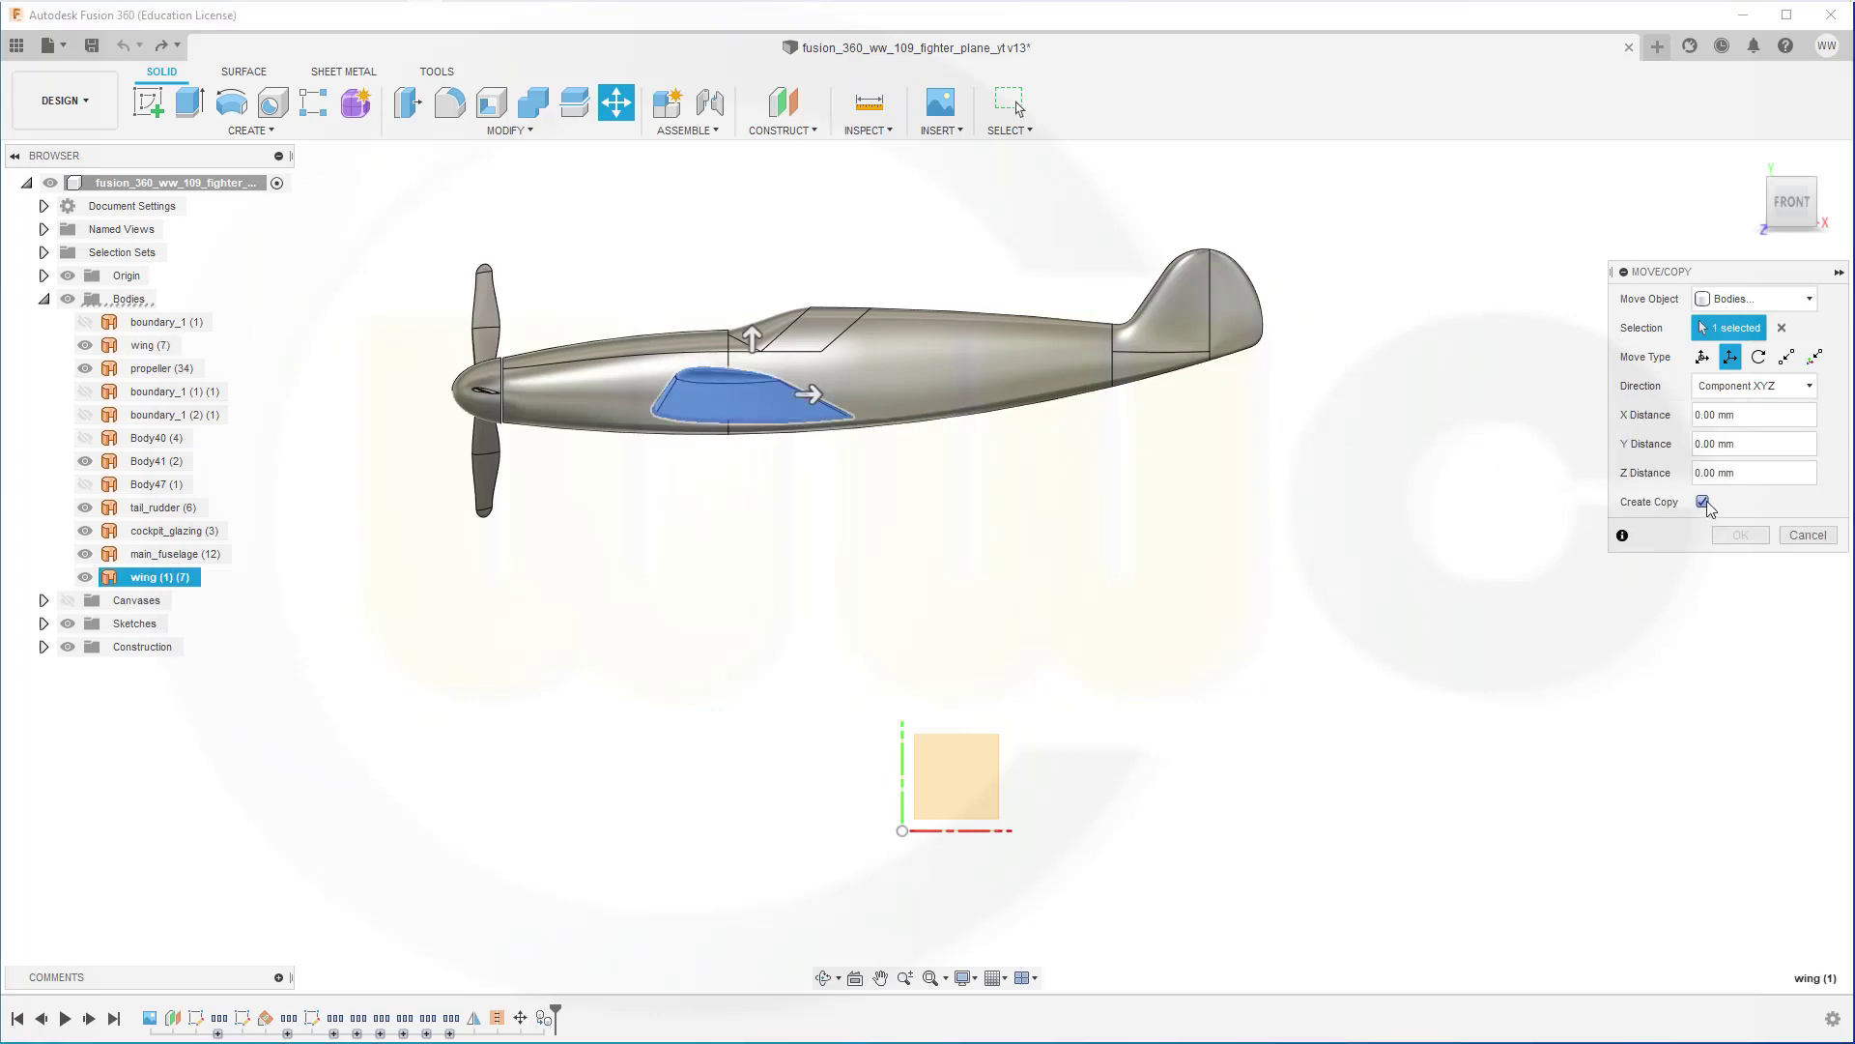
{"action": "left_click_drag", "start_coordinate": [810, 394], "coordinate": [1304, 398]}
{"action": "left_click_drag", "start_coordinate": [1215, 348], "coordinate": [1302, 302]}
{"action": "left_click", "coordinate": [1744, 536]}
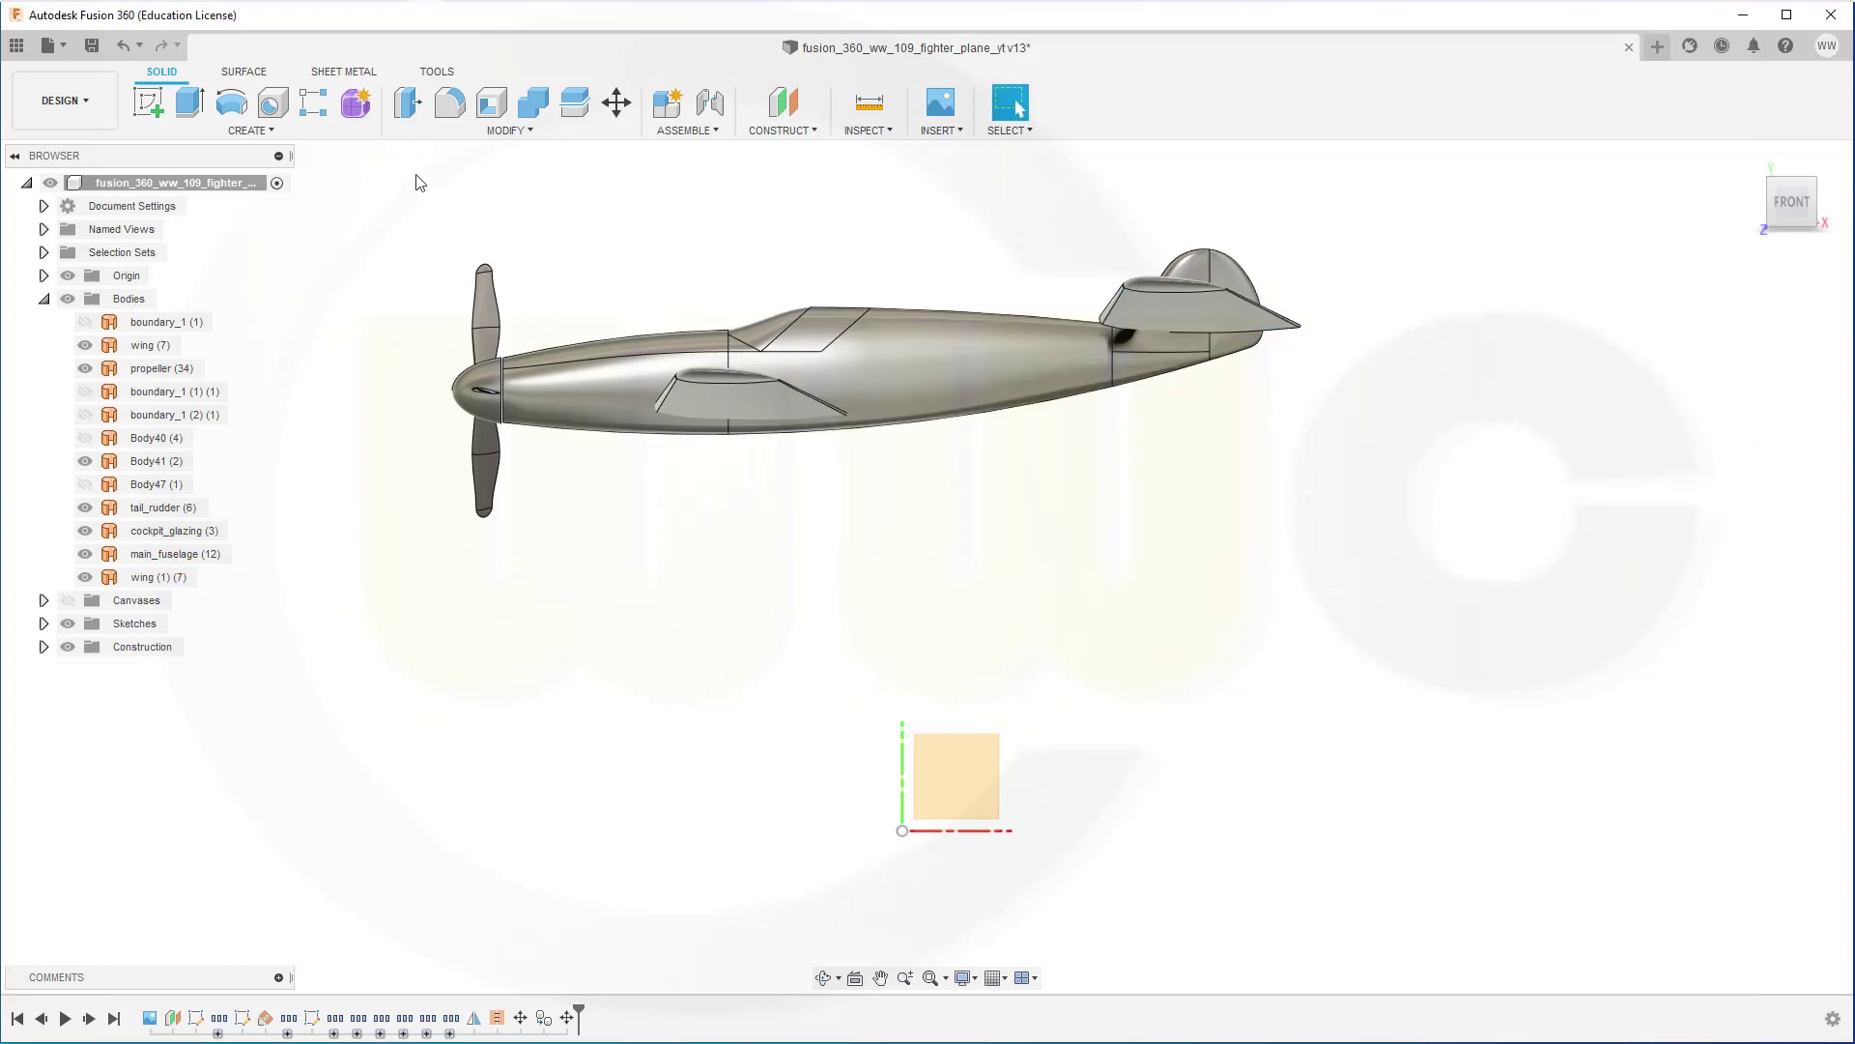
Scale the copied wing at the tail uniformly by a factor of 0.4.
{"action": "left_click", "coordinate": [518, 136]}
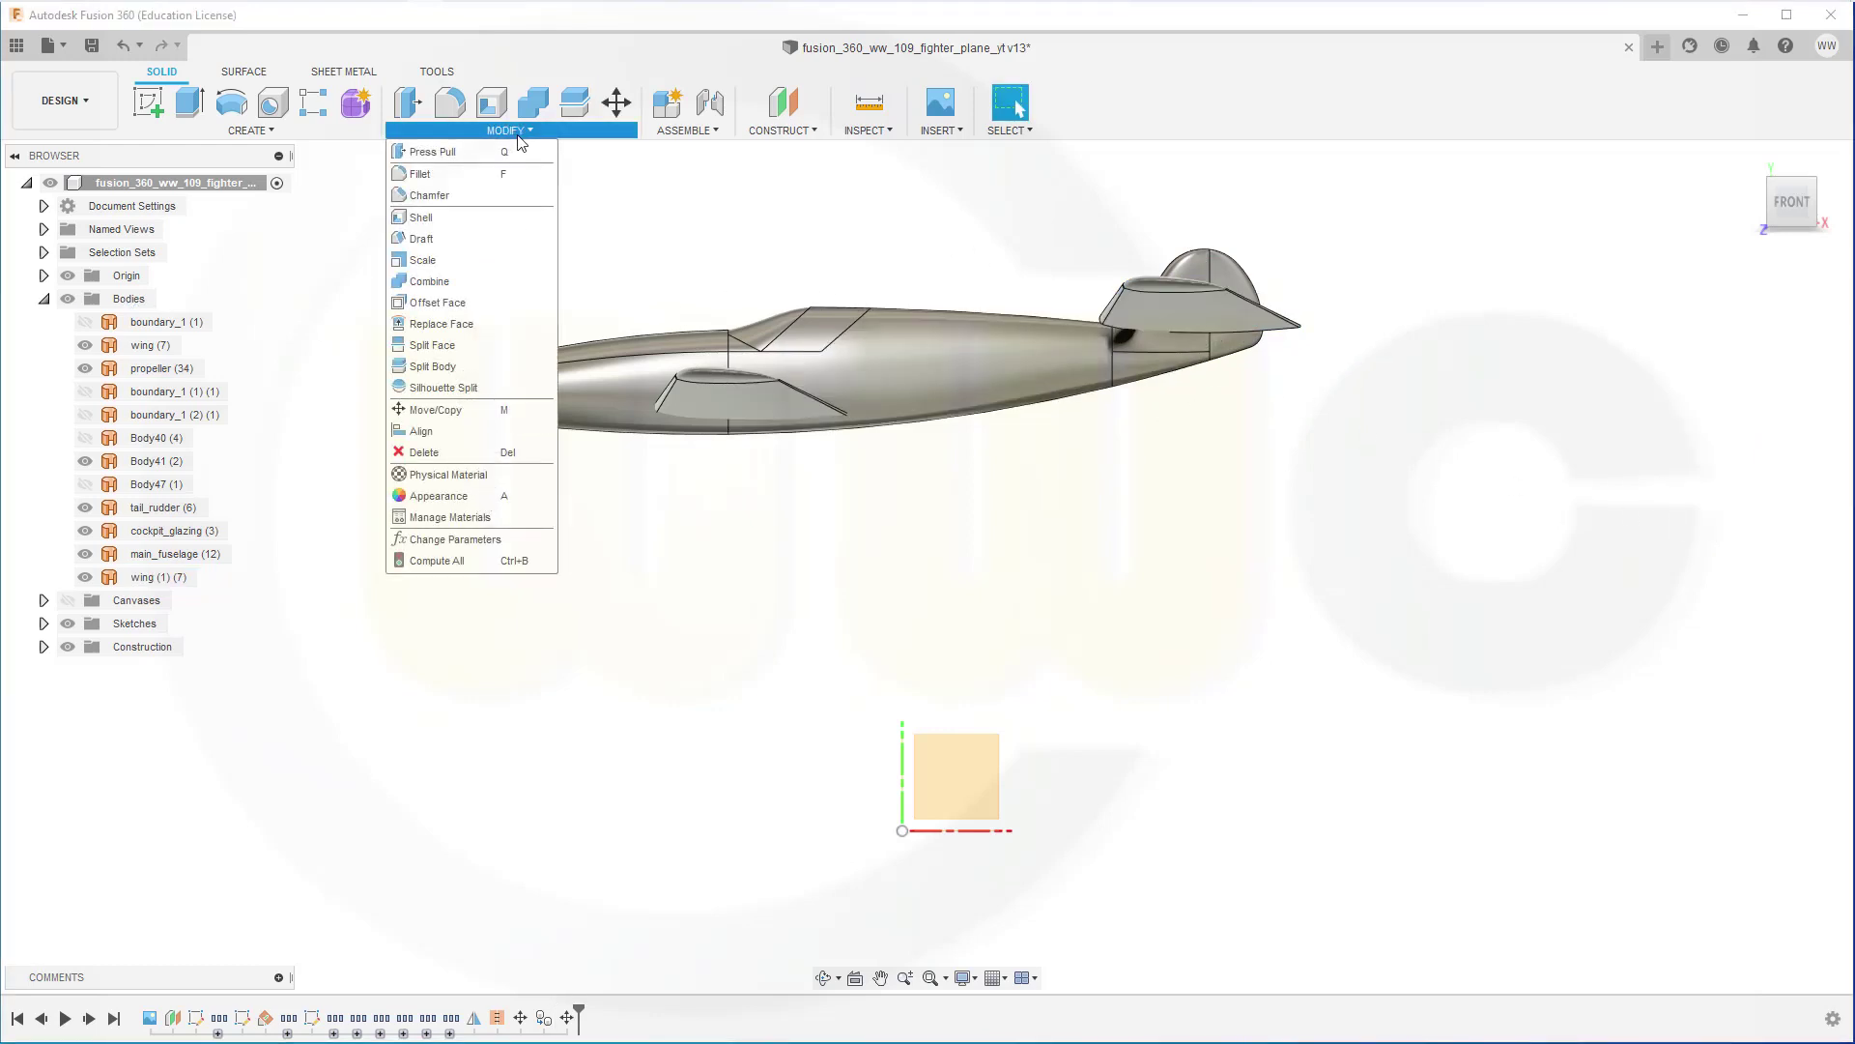
{"action": "left_click", "coordinate": [462, 259]}
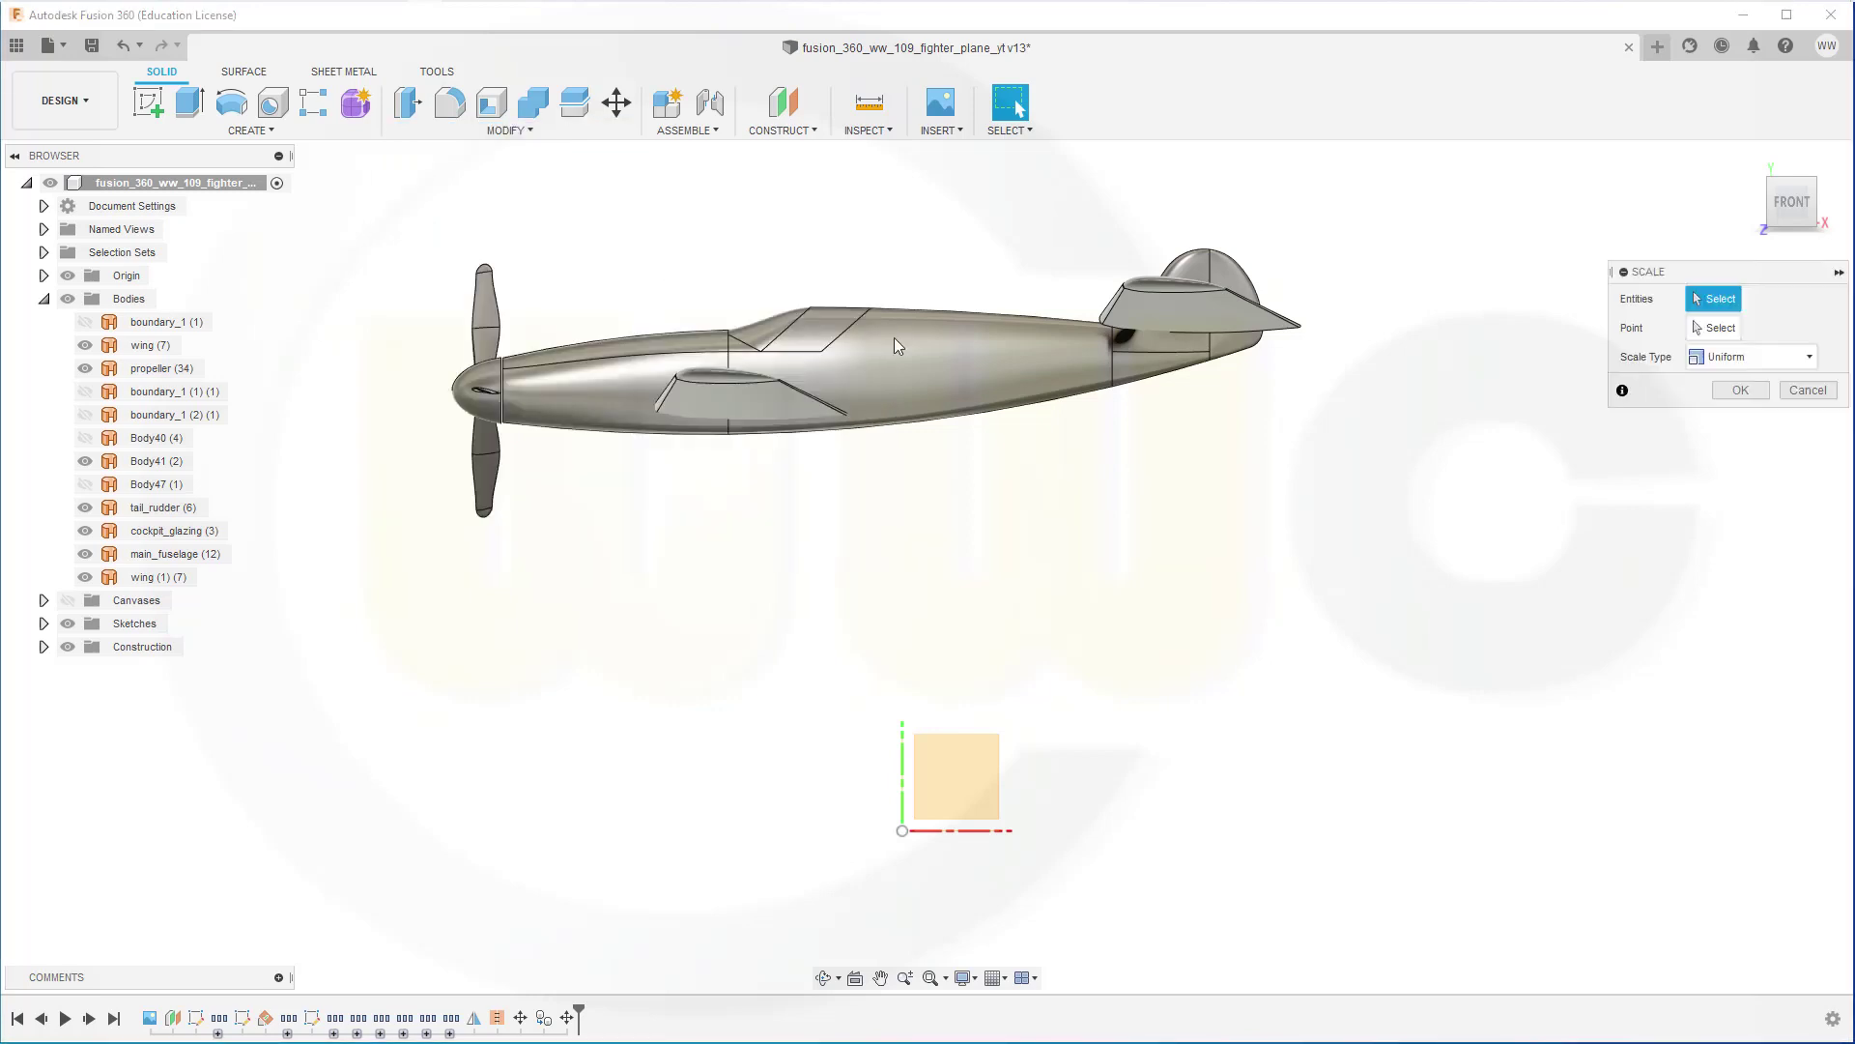
{"action": "left_click", "coordinate": [1169, 305]}
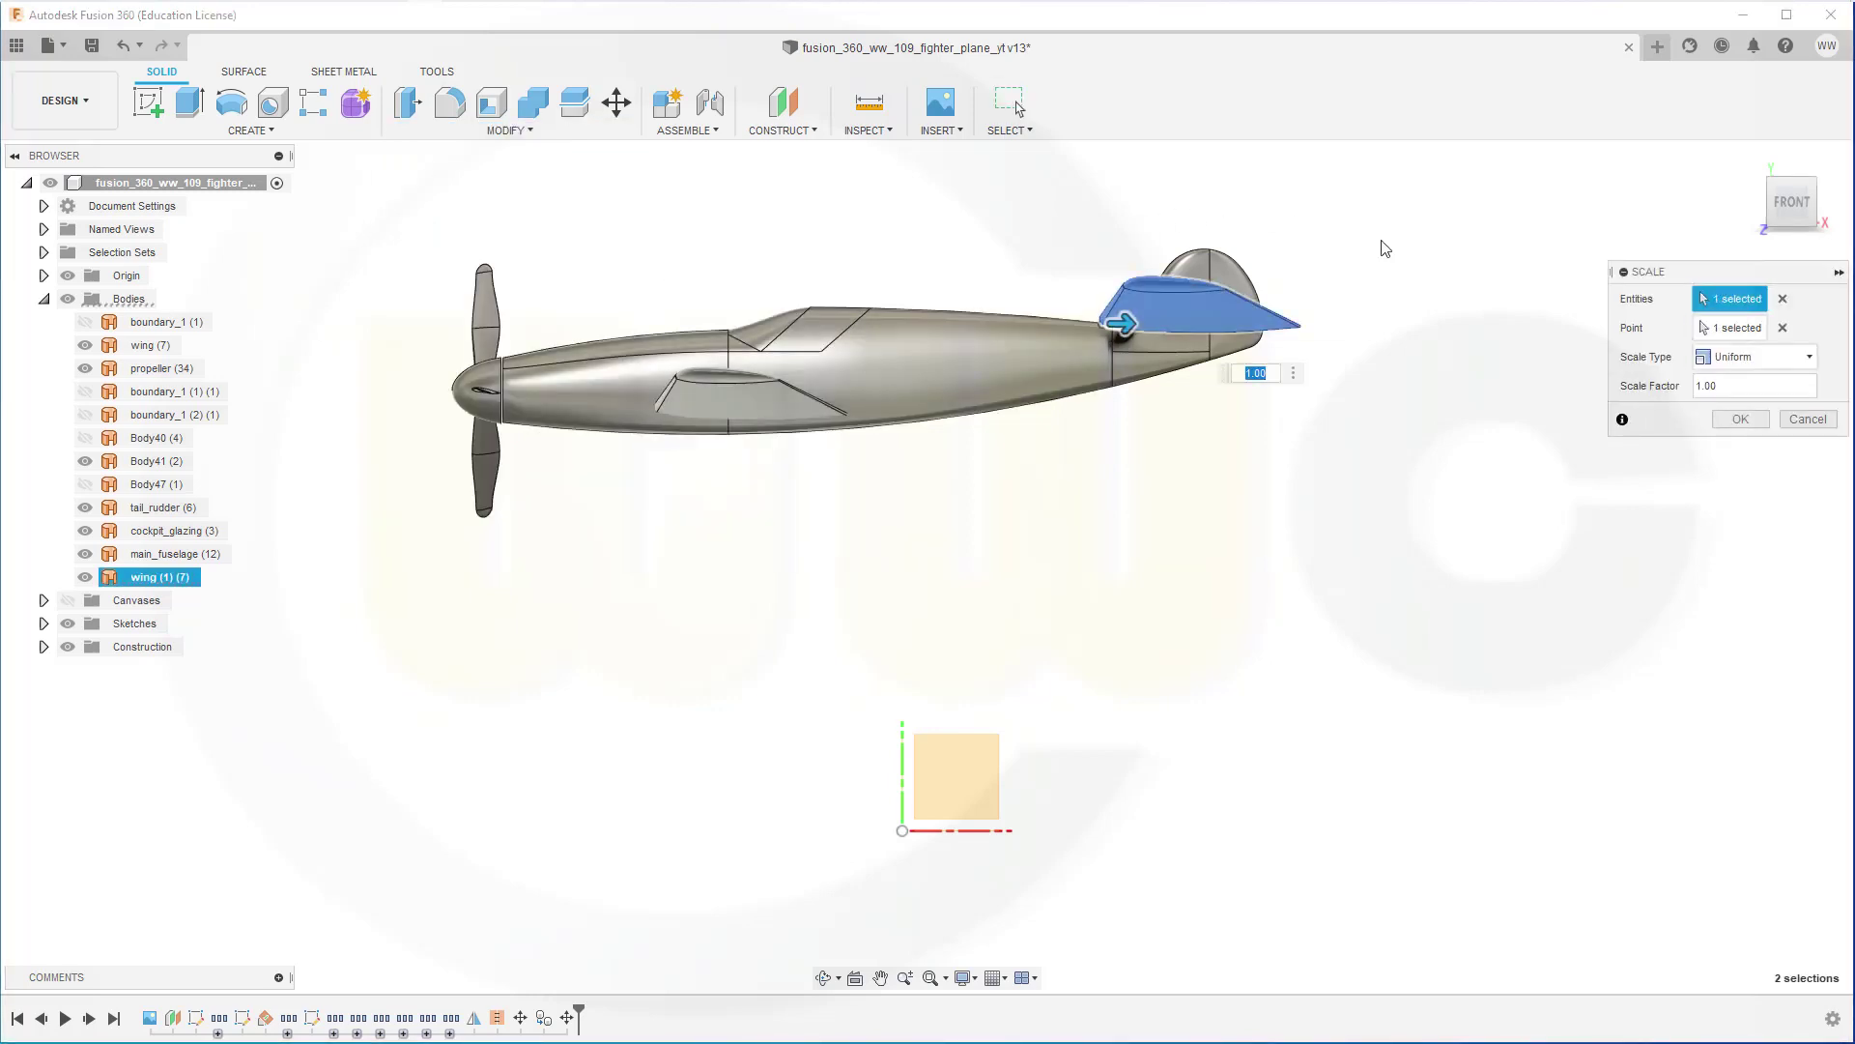
{"action": "type", "text": "0.4"}
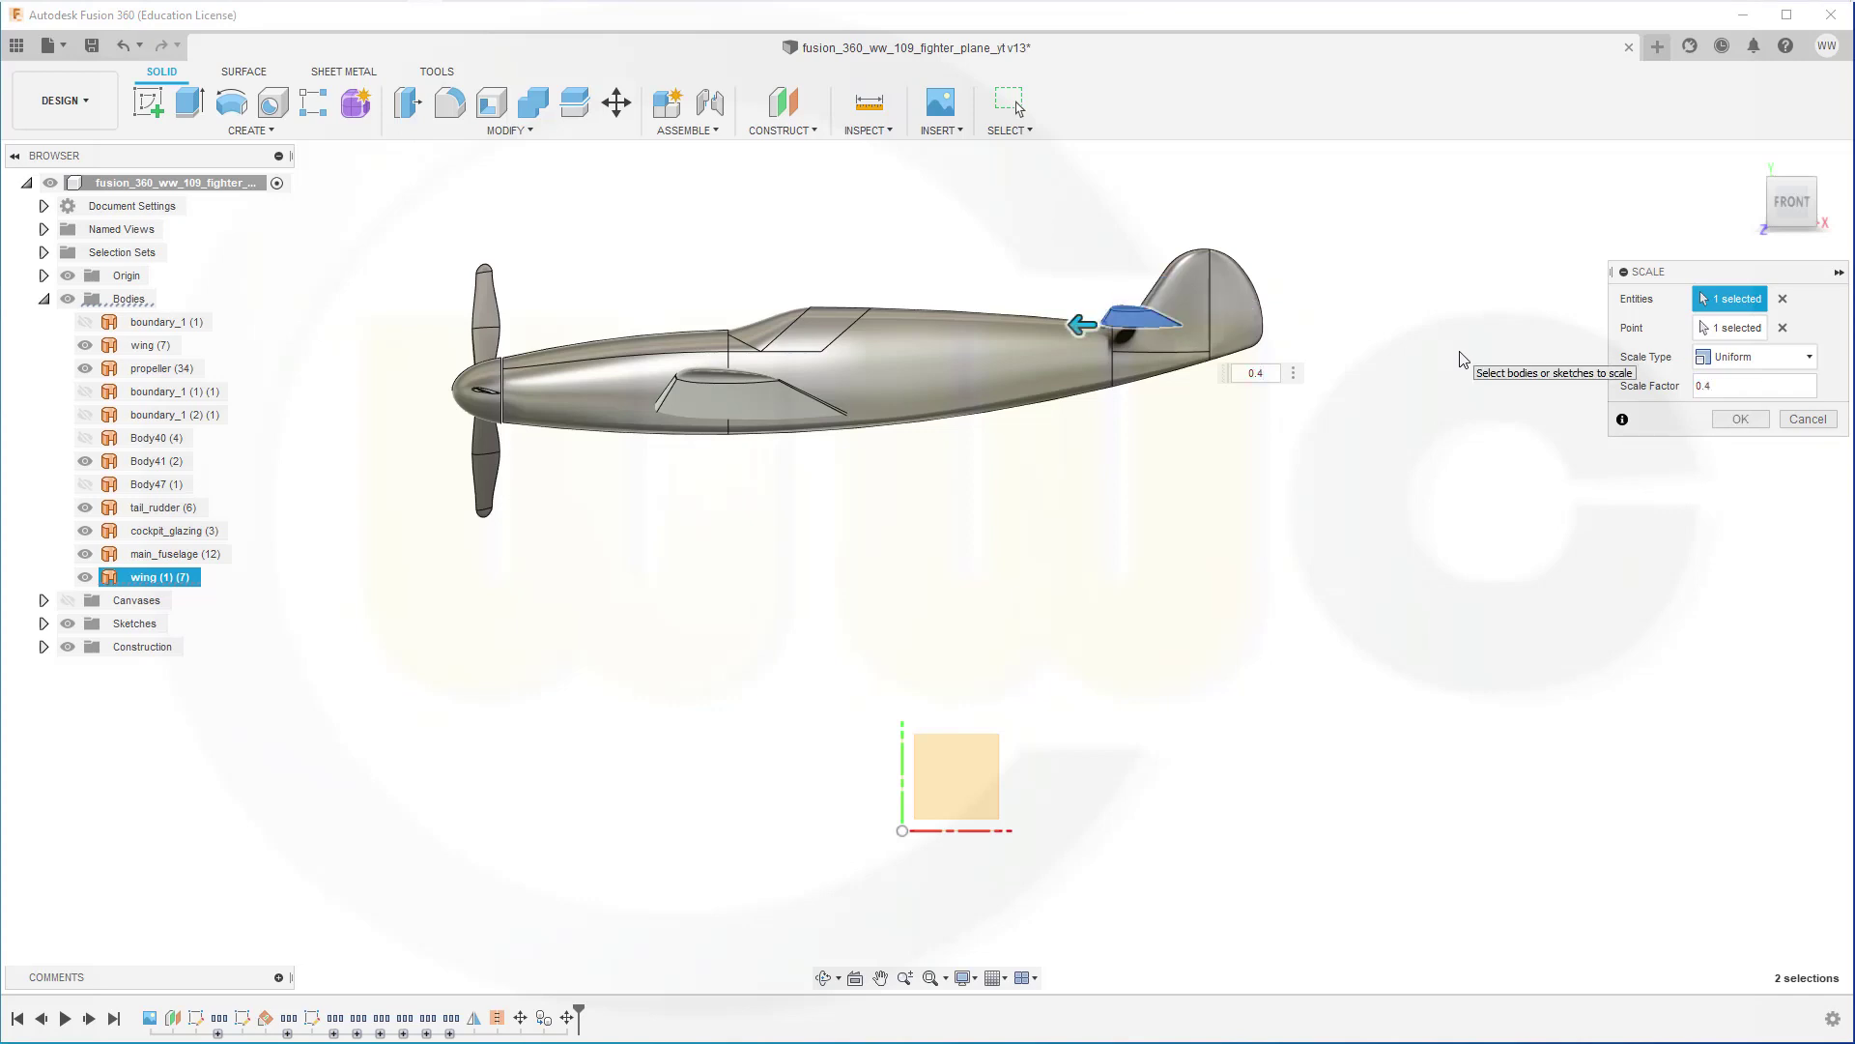
{"action": "left_click", "coordinate": [1740, 418]}
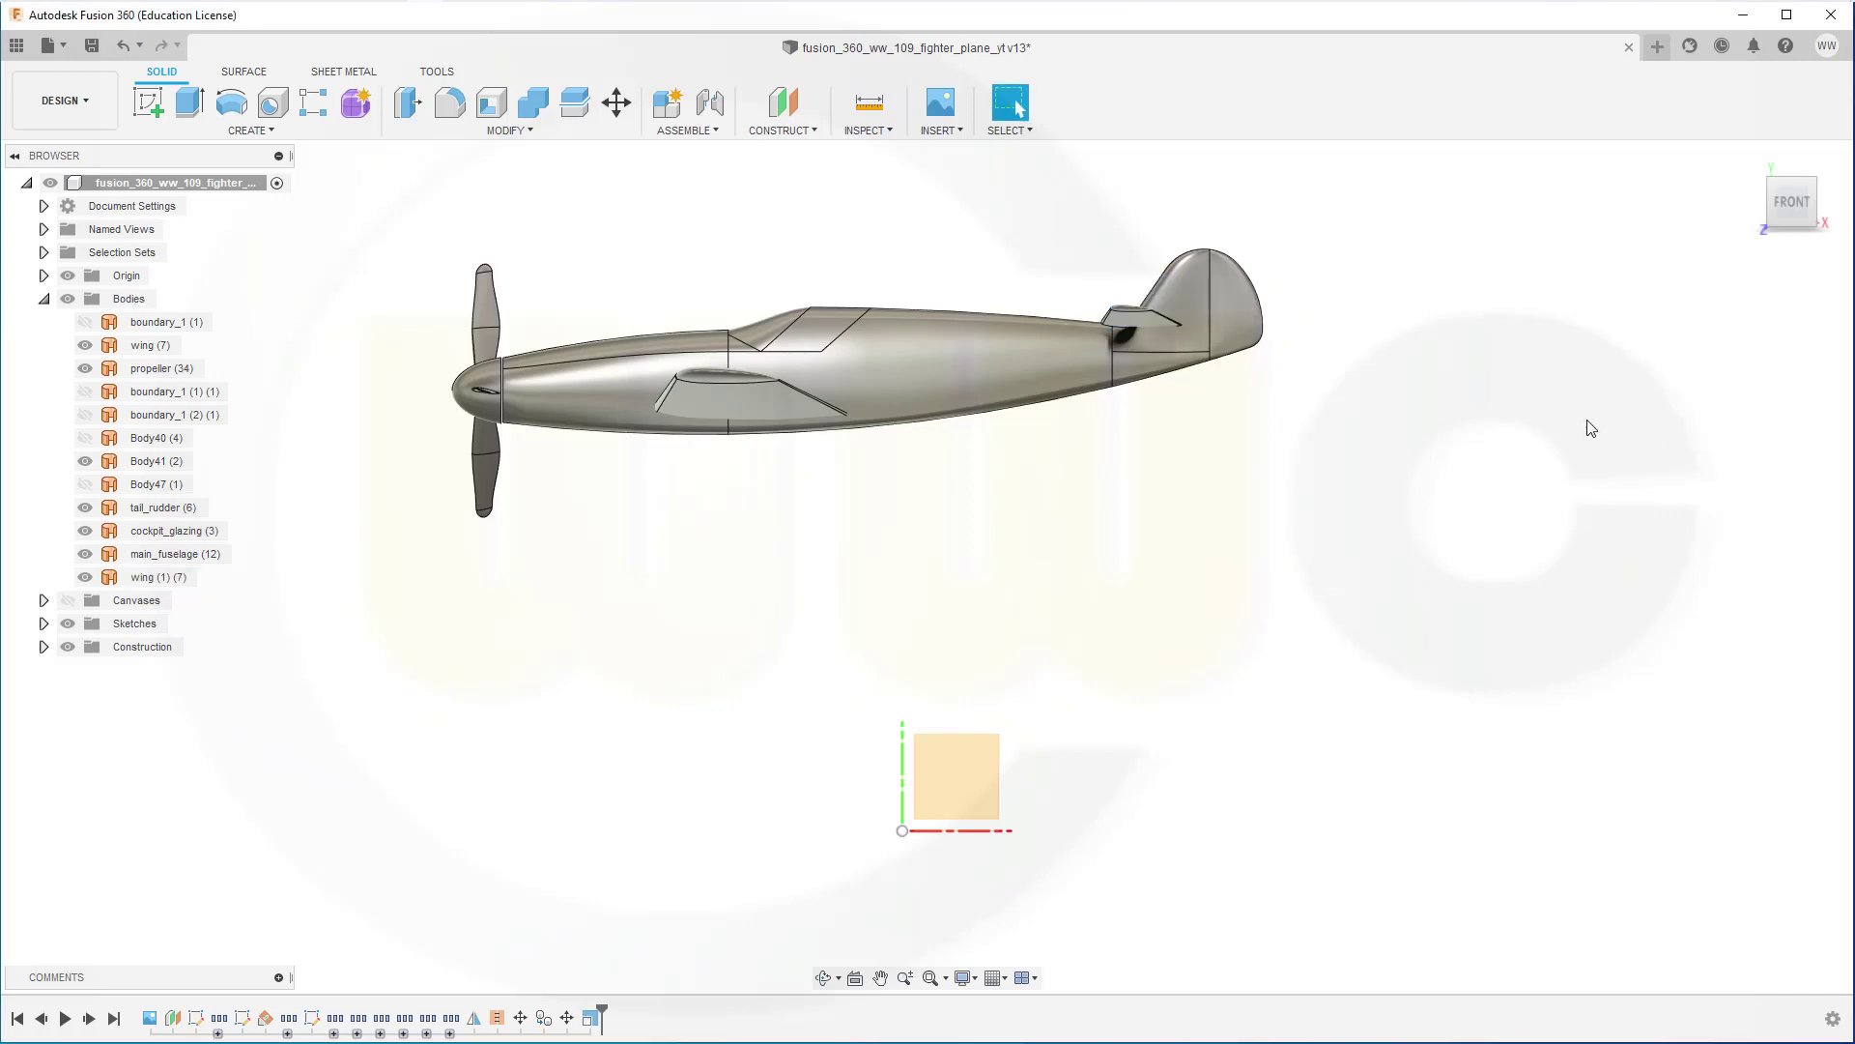
Show the blueprint canvases and move the scaled tail wing about 509 mm in X and 139 mm in Y to match the side view.
{"action": "middle_click_drag", "start_coordinate": [1300, 440], "coordinate": [1296, 497], "text": "shift"}
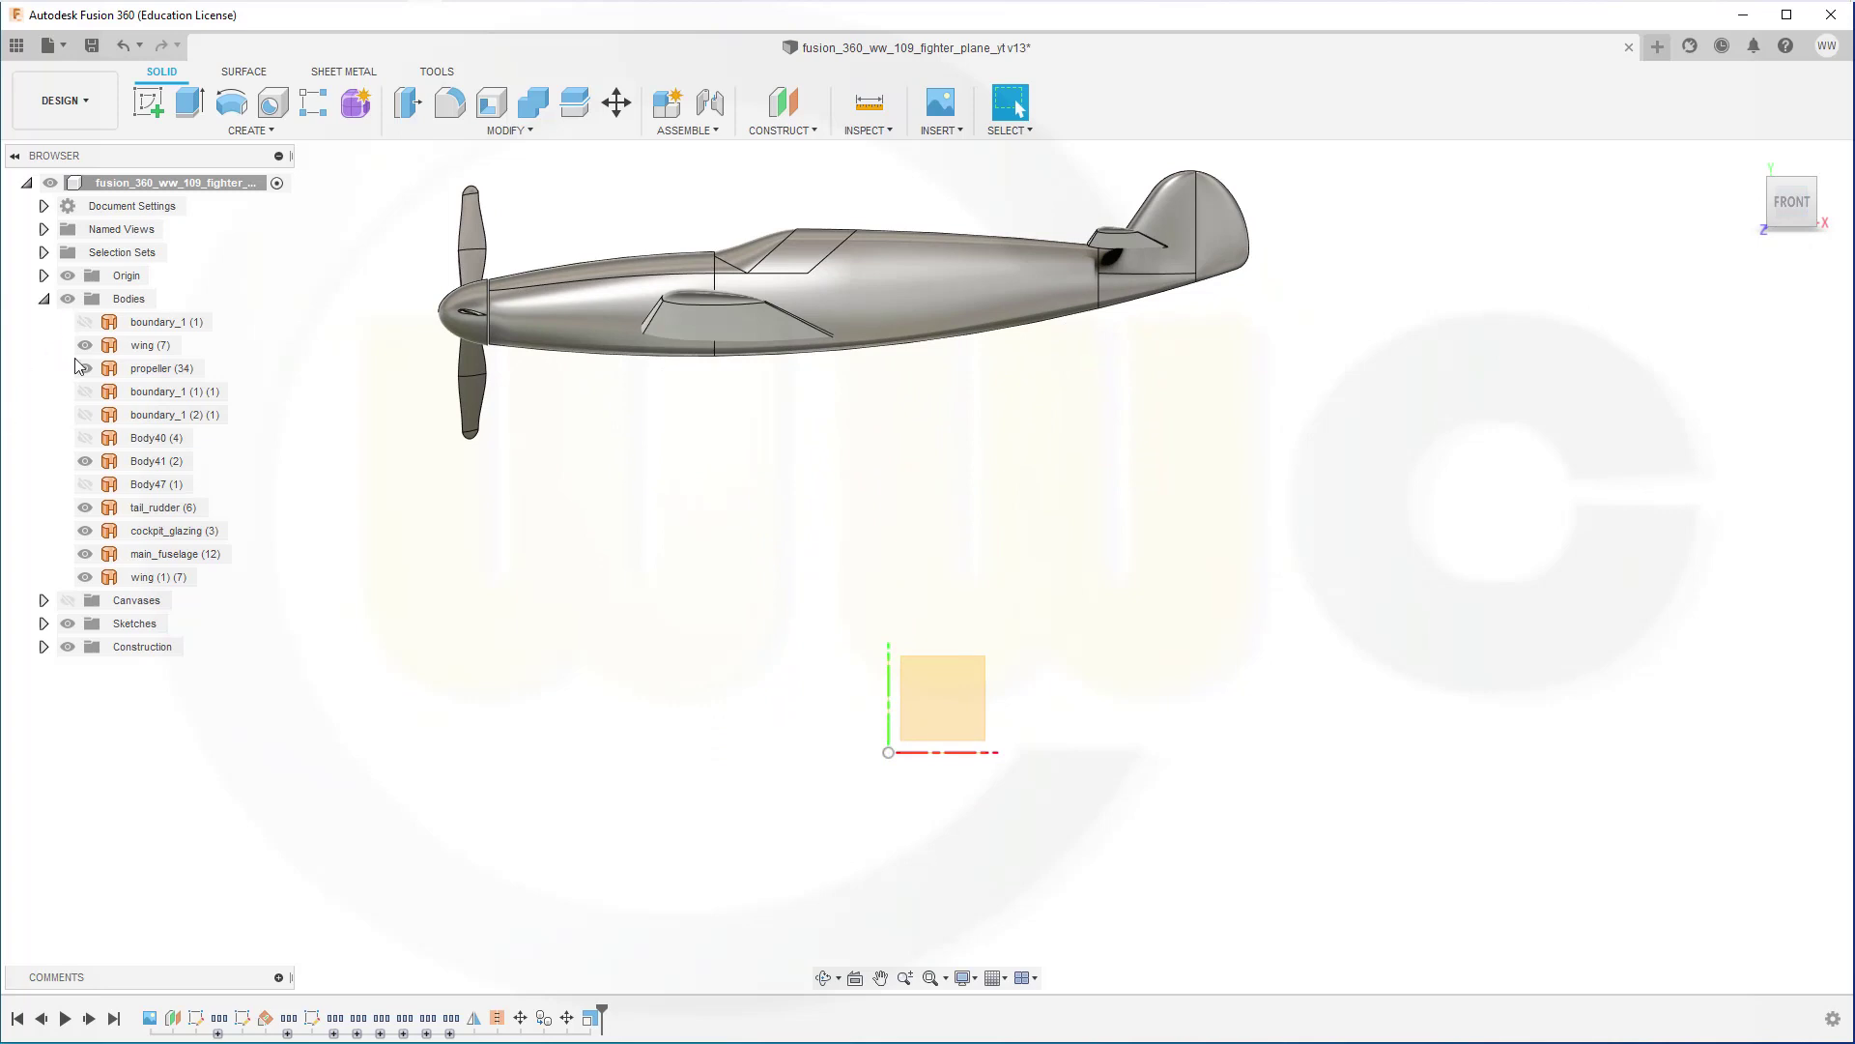
{"action": "left_click", "coordinate": [68, 600]}
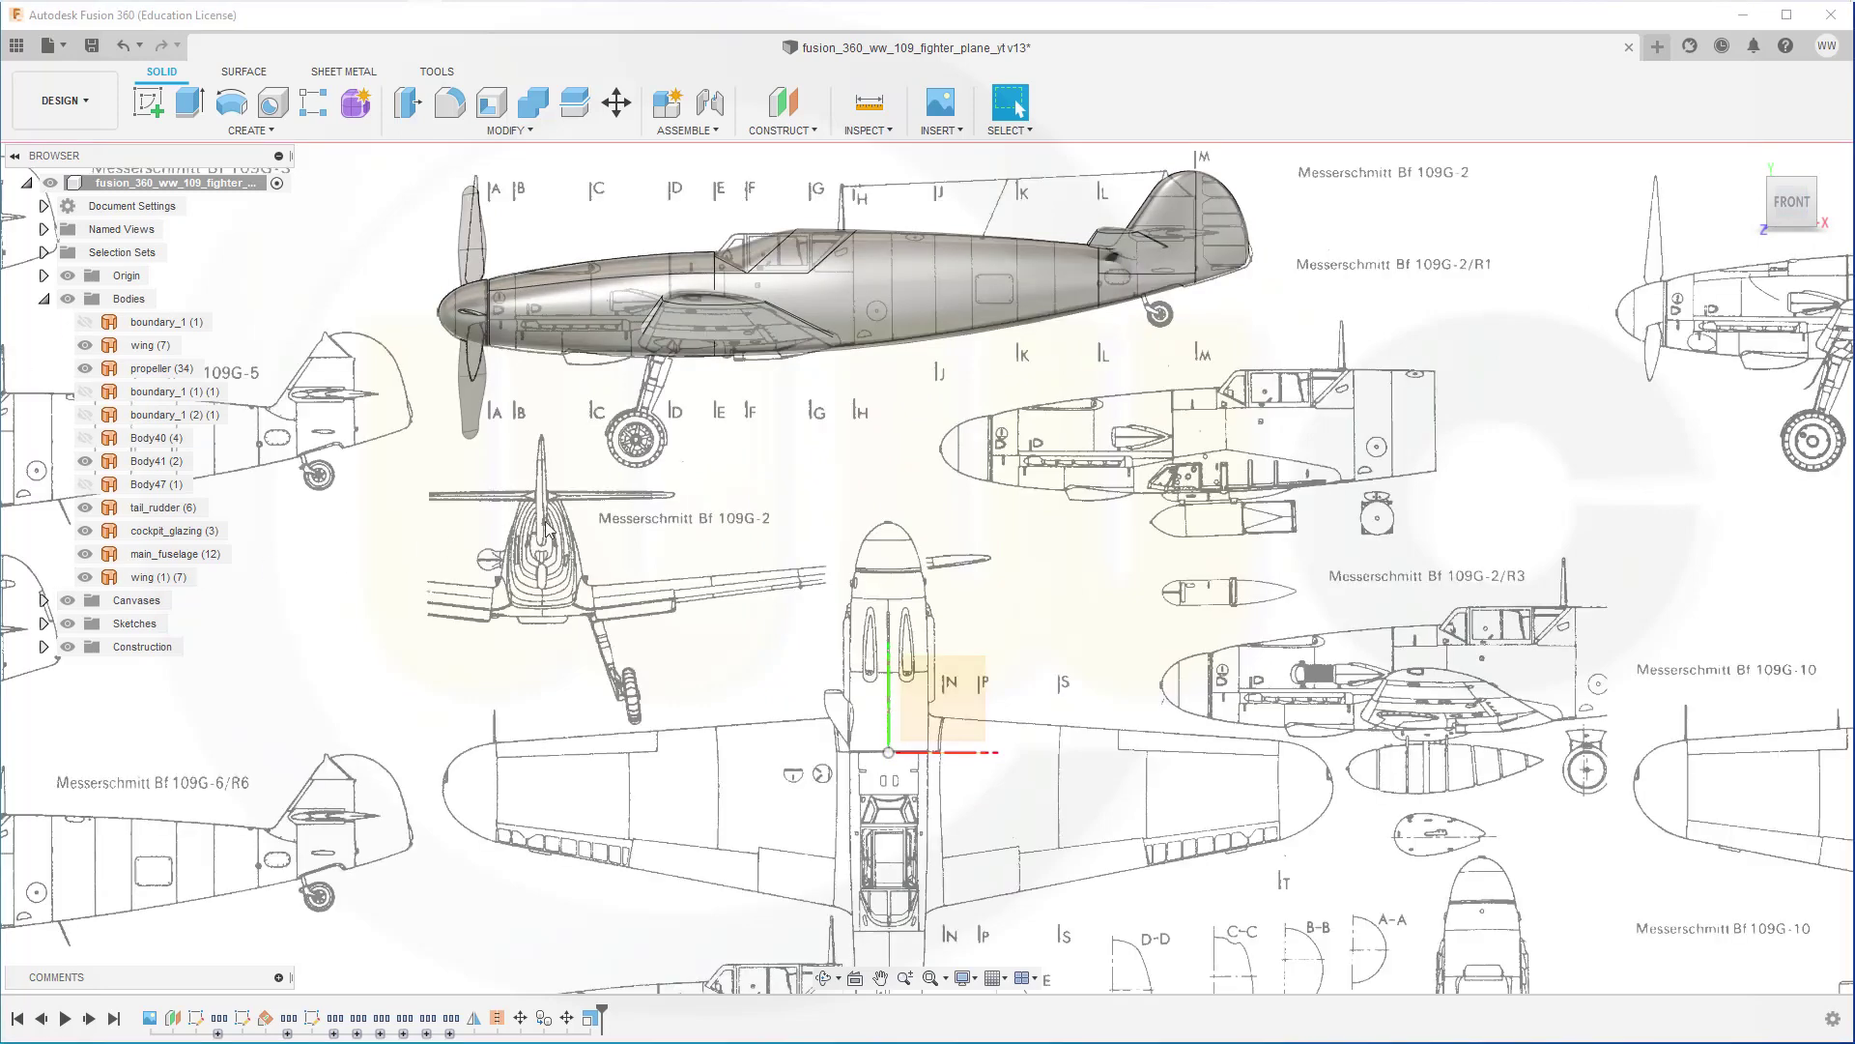
{"action": "left_click", "coordinate": [616, 103]}
{"action": "left_click", "coordinate": [1107, 234]}
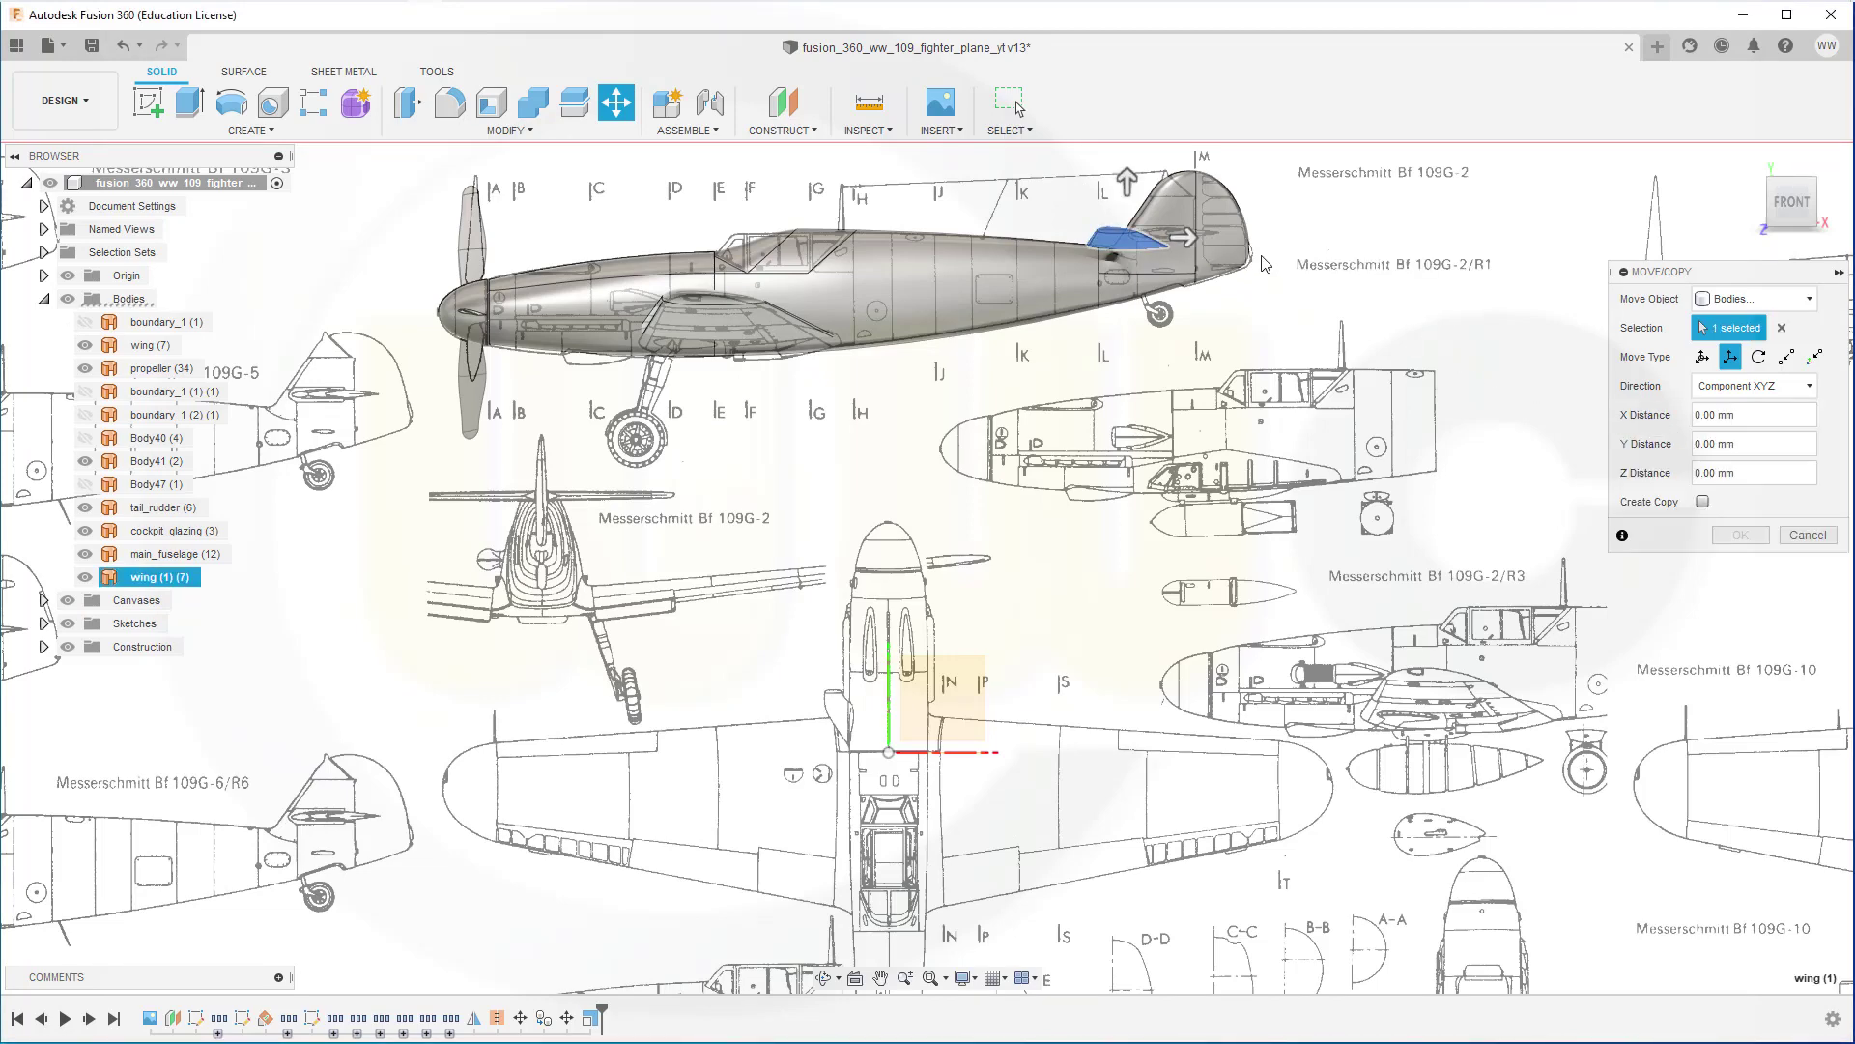
{"action": "scroll", "coordinate": [1311, 186], "scroll_direction": "up", "scroll_amount": 10}
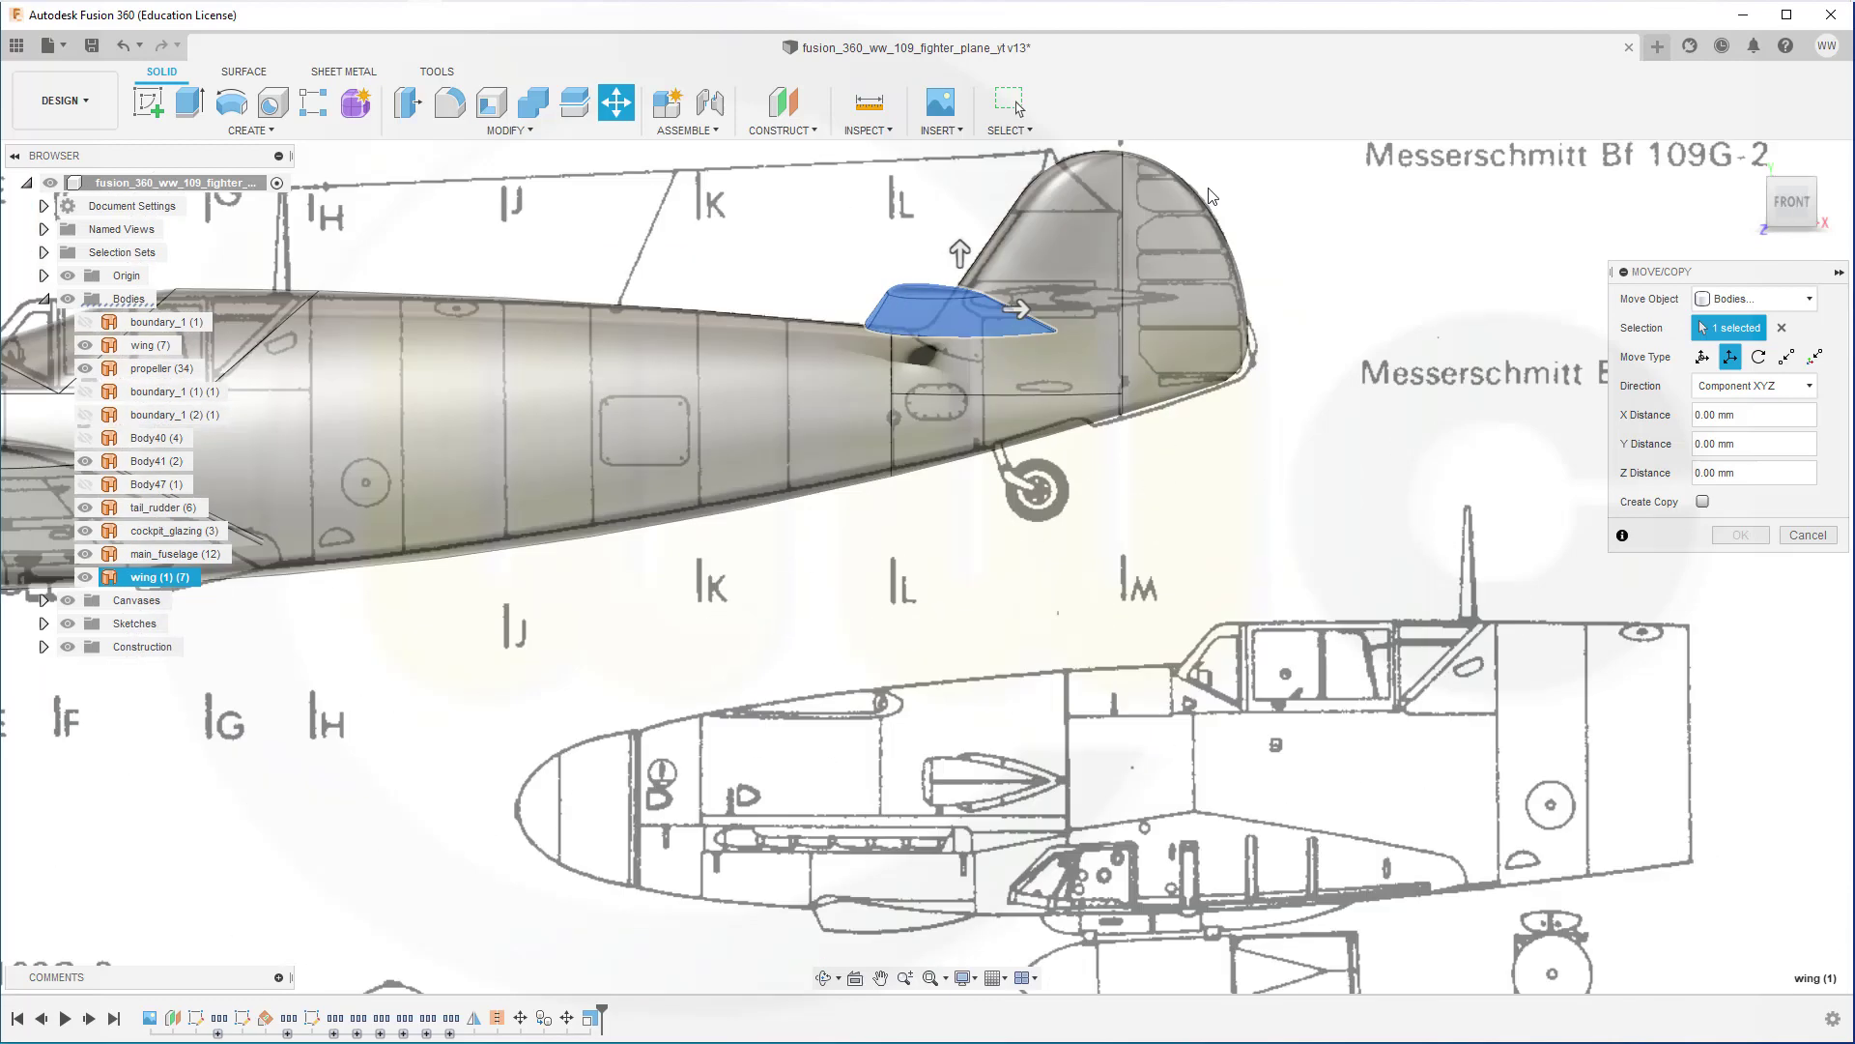
{"action": "scroll", "coordinate": [1201, 195], "scroll_direction": "up", "scroll_amount": 3}
{"action": "left_click_drag", "start_coordinate": [960, 340], "coordinate": [1091, 345]}
{"action": "left_click_drag", "start_coordinate": [1035, 282], "coordinate": [1036, 246]}
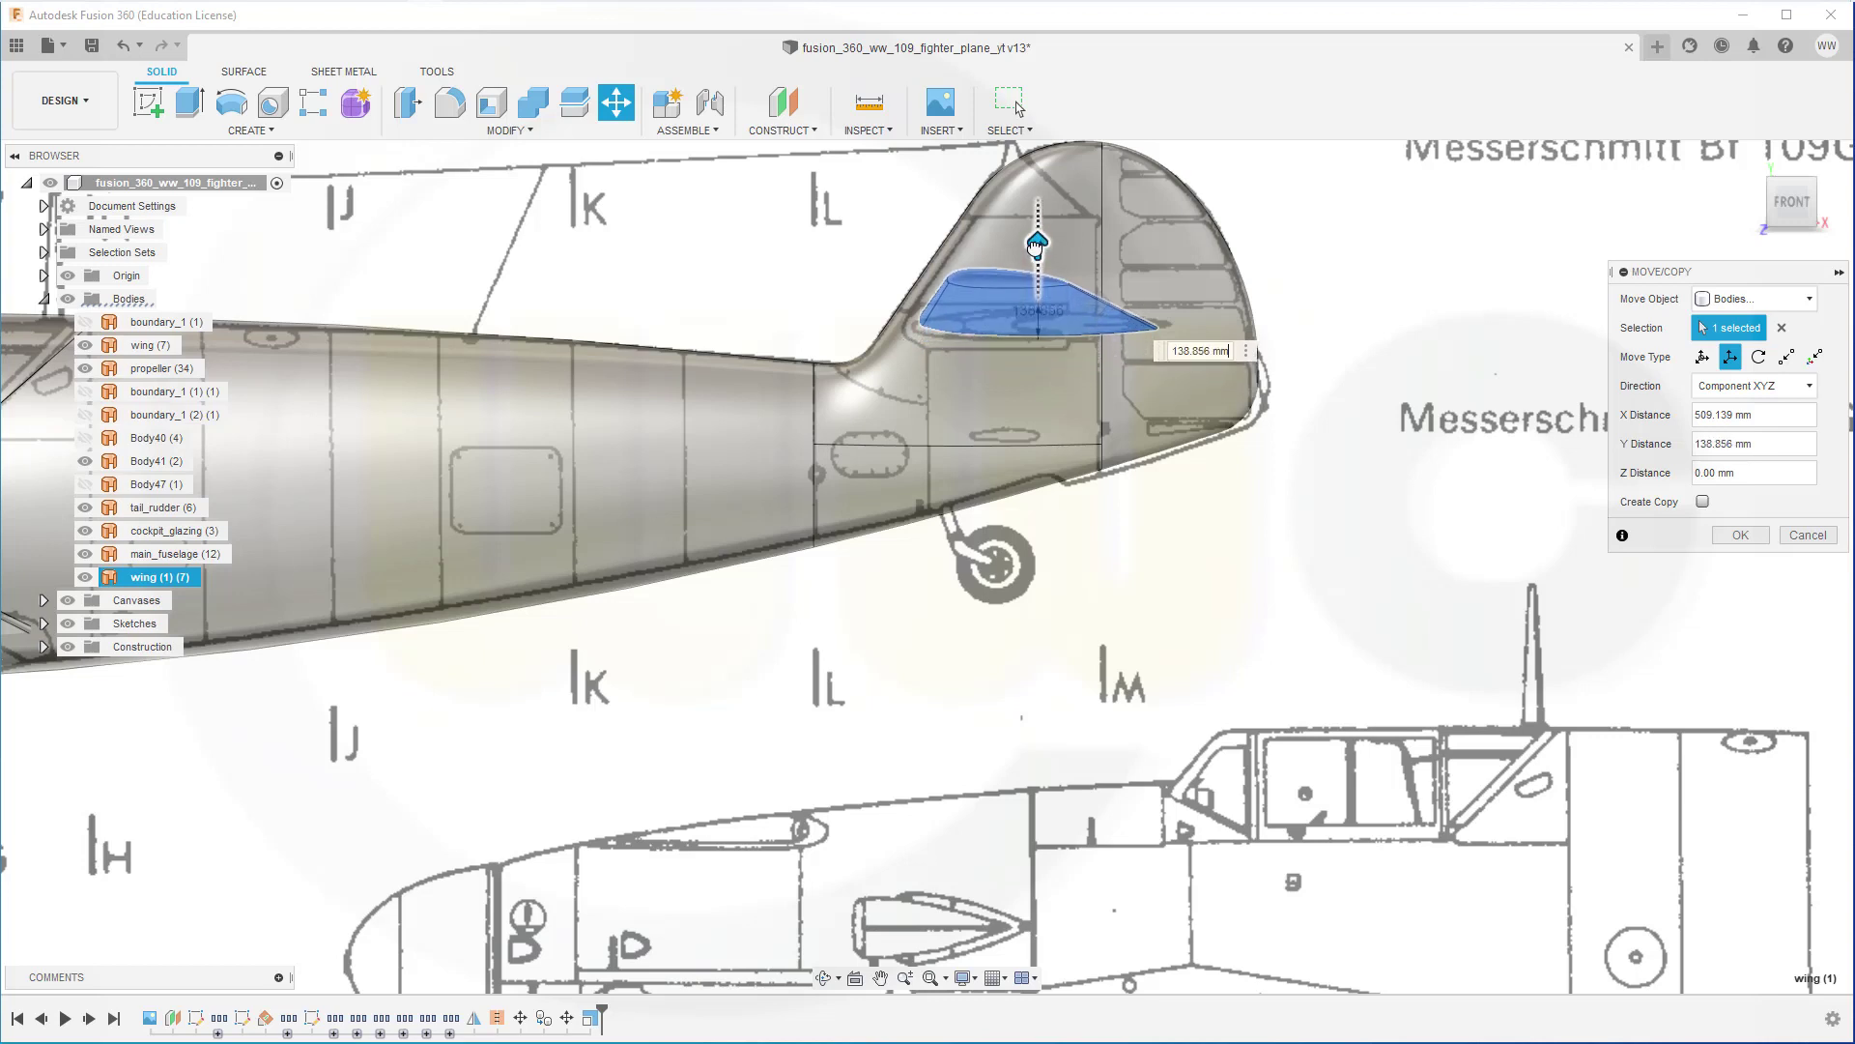
{"action": "left_click", "coordinate": [1739, 536]}
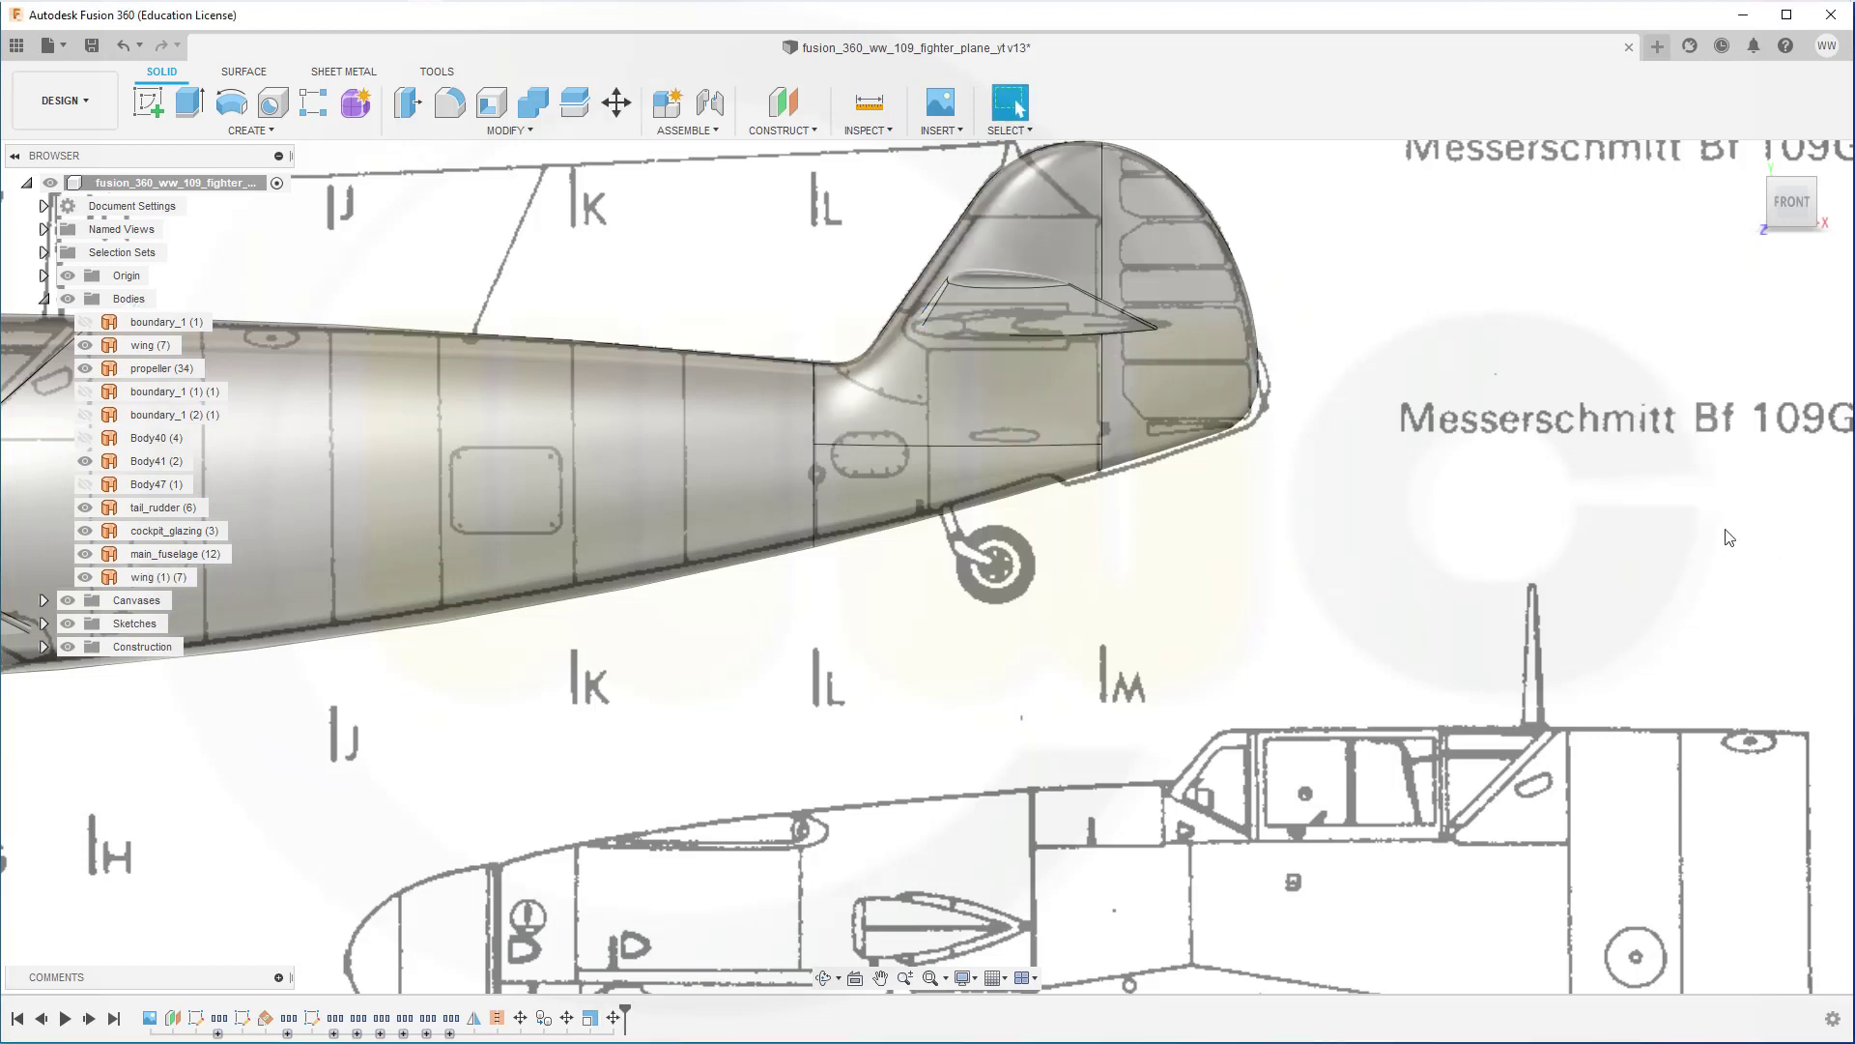
Hide the blueprint canvases.
{"action": "scroll", "coordinate": [1223, 493], "scroll_direction": "down", "scroll_amount": 5}
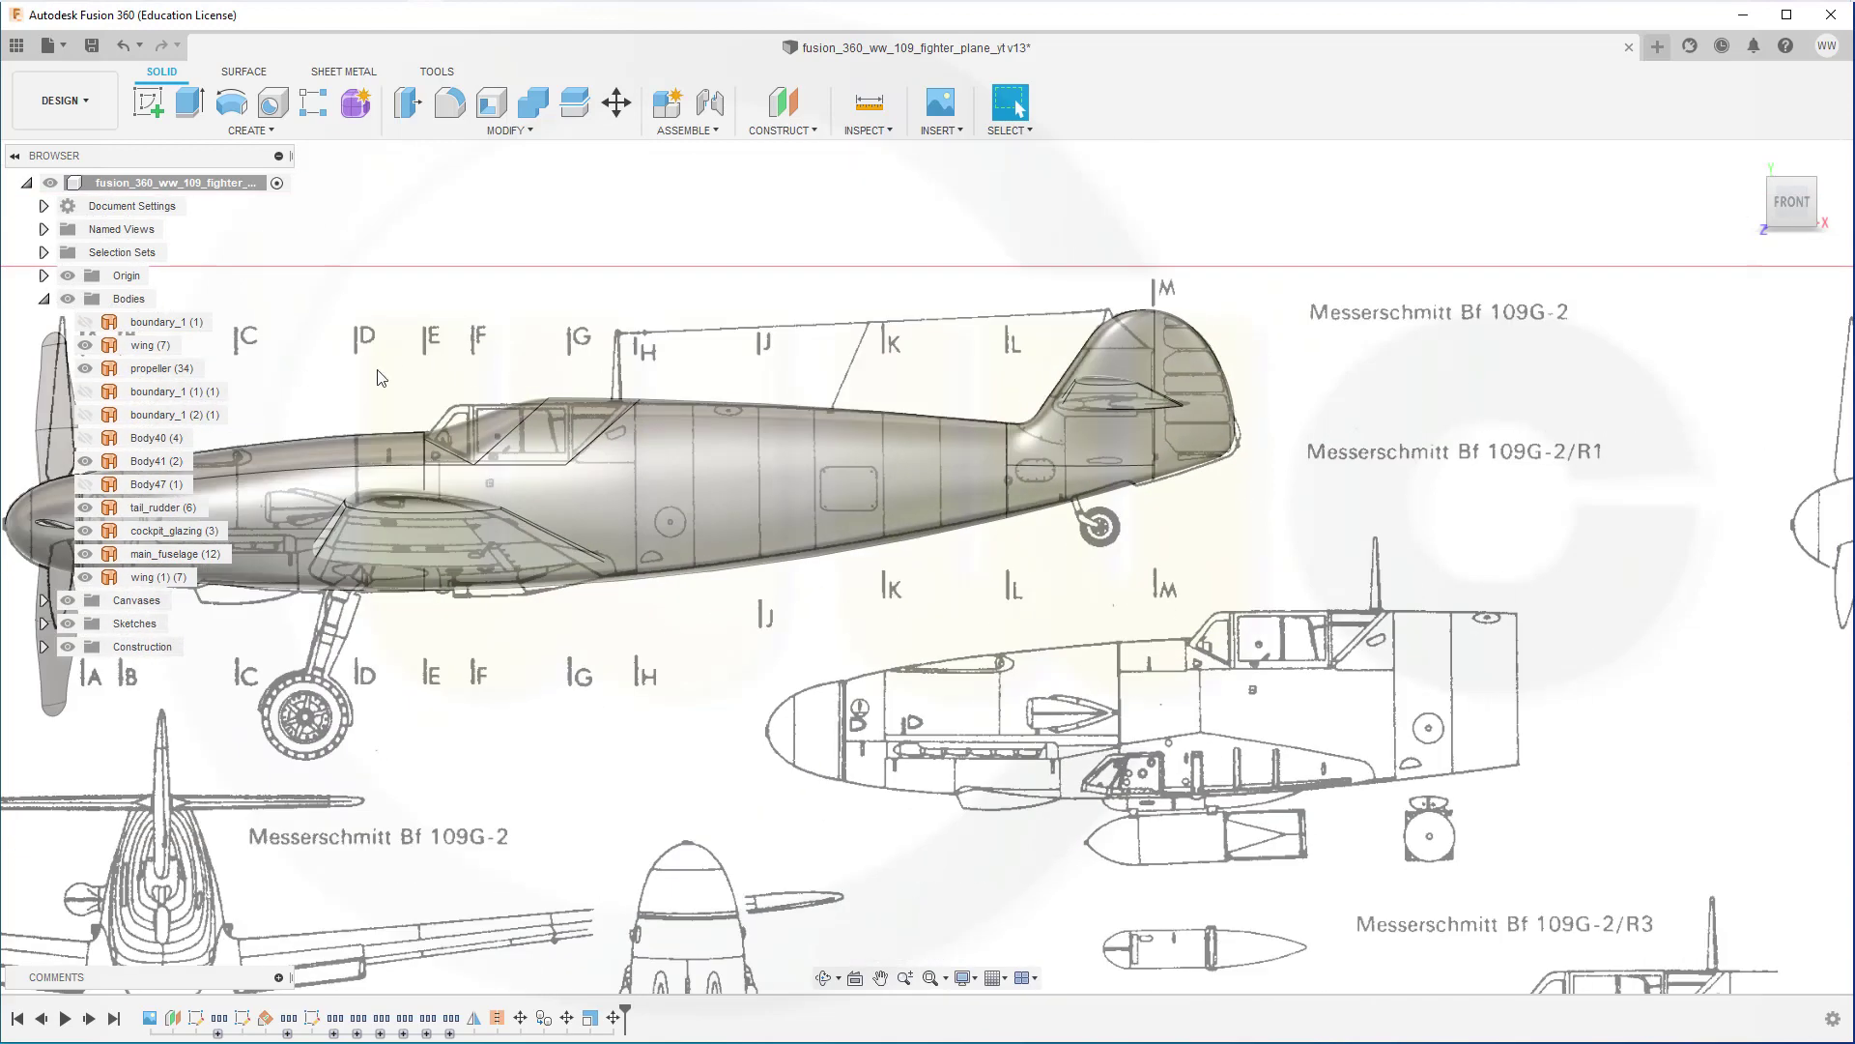
{"action": "left_click", "coordinate": [68, 600]}
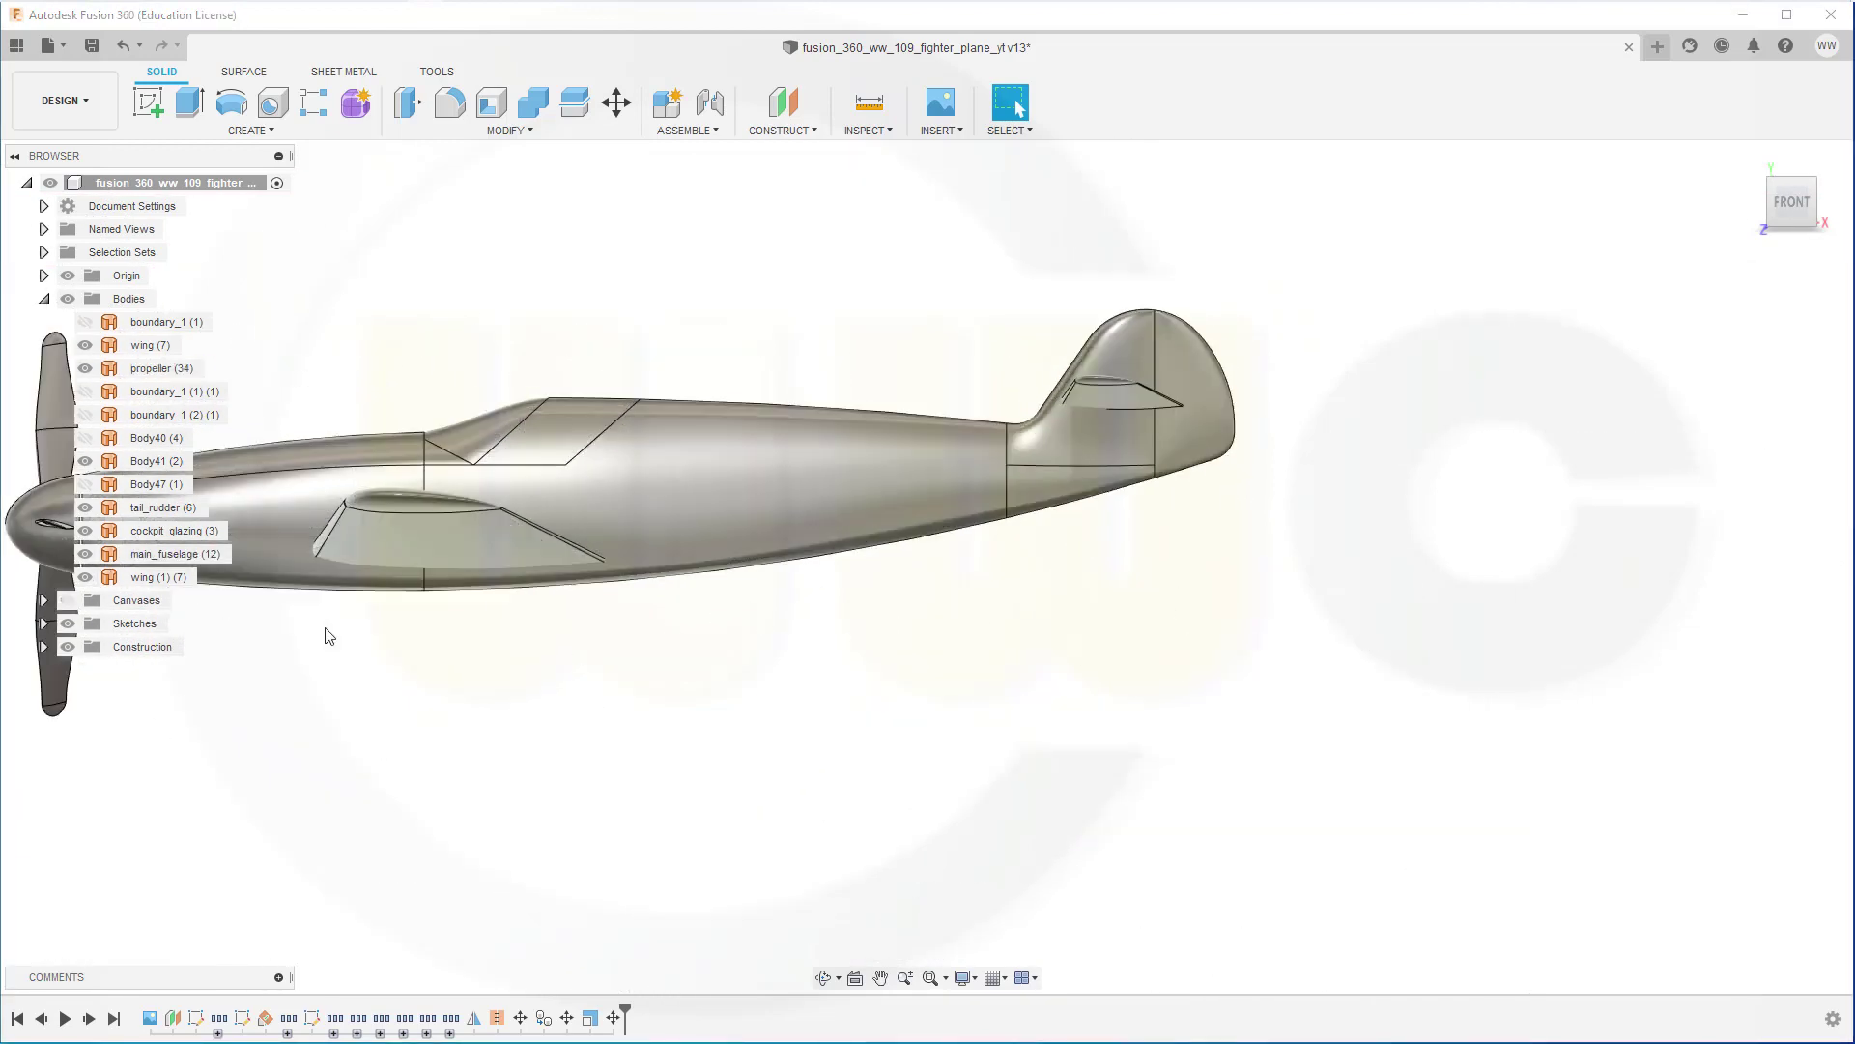
{"action": "middle_click_drag", "start_coordinate": [703, 604], "coordinate": [920, 567]}
{"action": "left_click", "coordinate": [923, 567]}
{"action": "middle_click_drag", "start_coordinate": [956, 486], "coordinate": [1282, 571]}
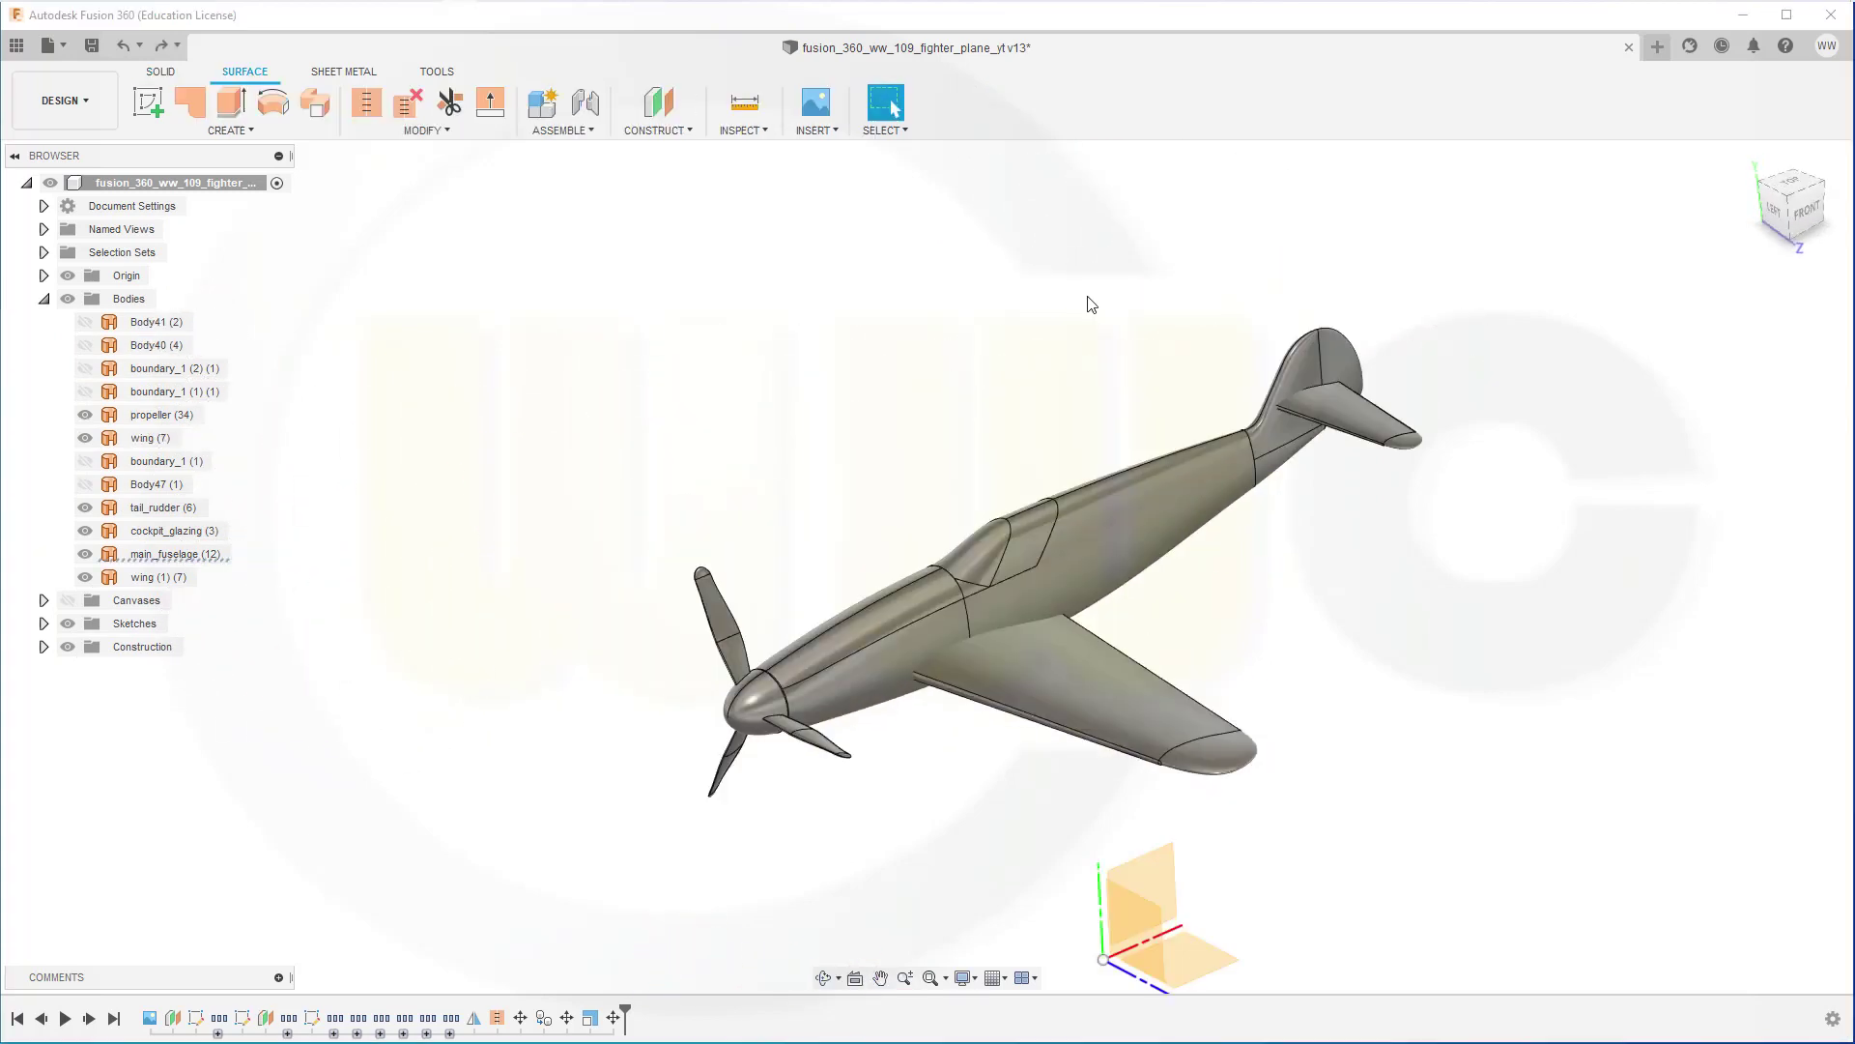
Trim the main fuselage with the XY plane, removing the half opposite the wing.
{"action": "middle_click_drag", "start_coordinate": [1073, 327], "coordinate": [1012, 380], "text": "shift"}
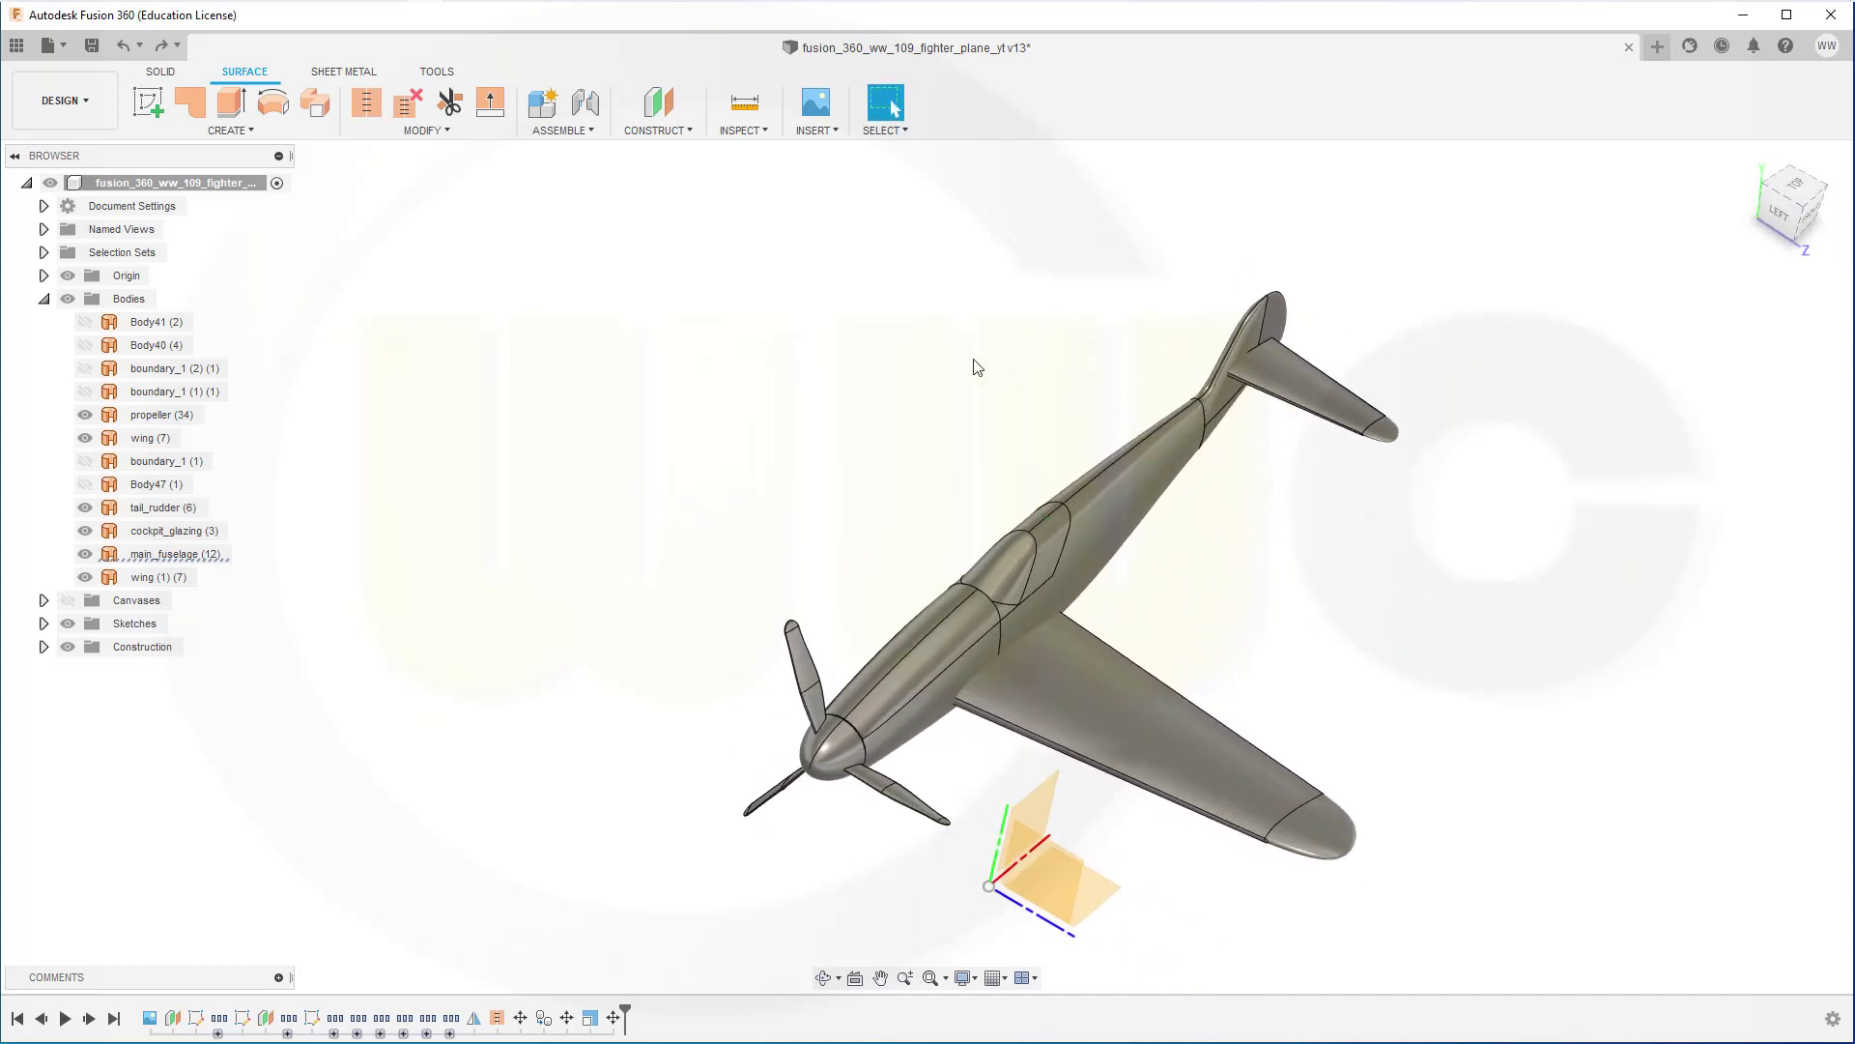
{"action": "left_click", "coordinate": [446, 104]}
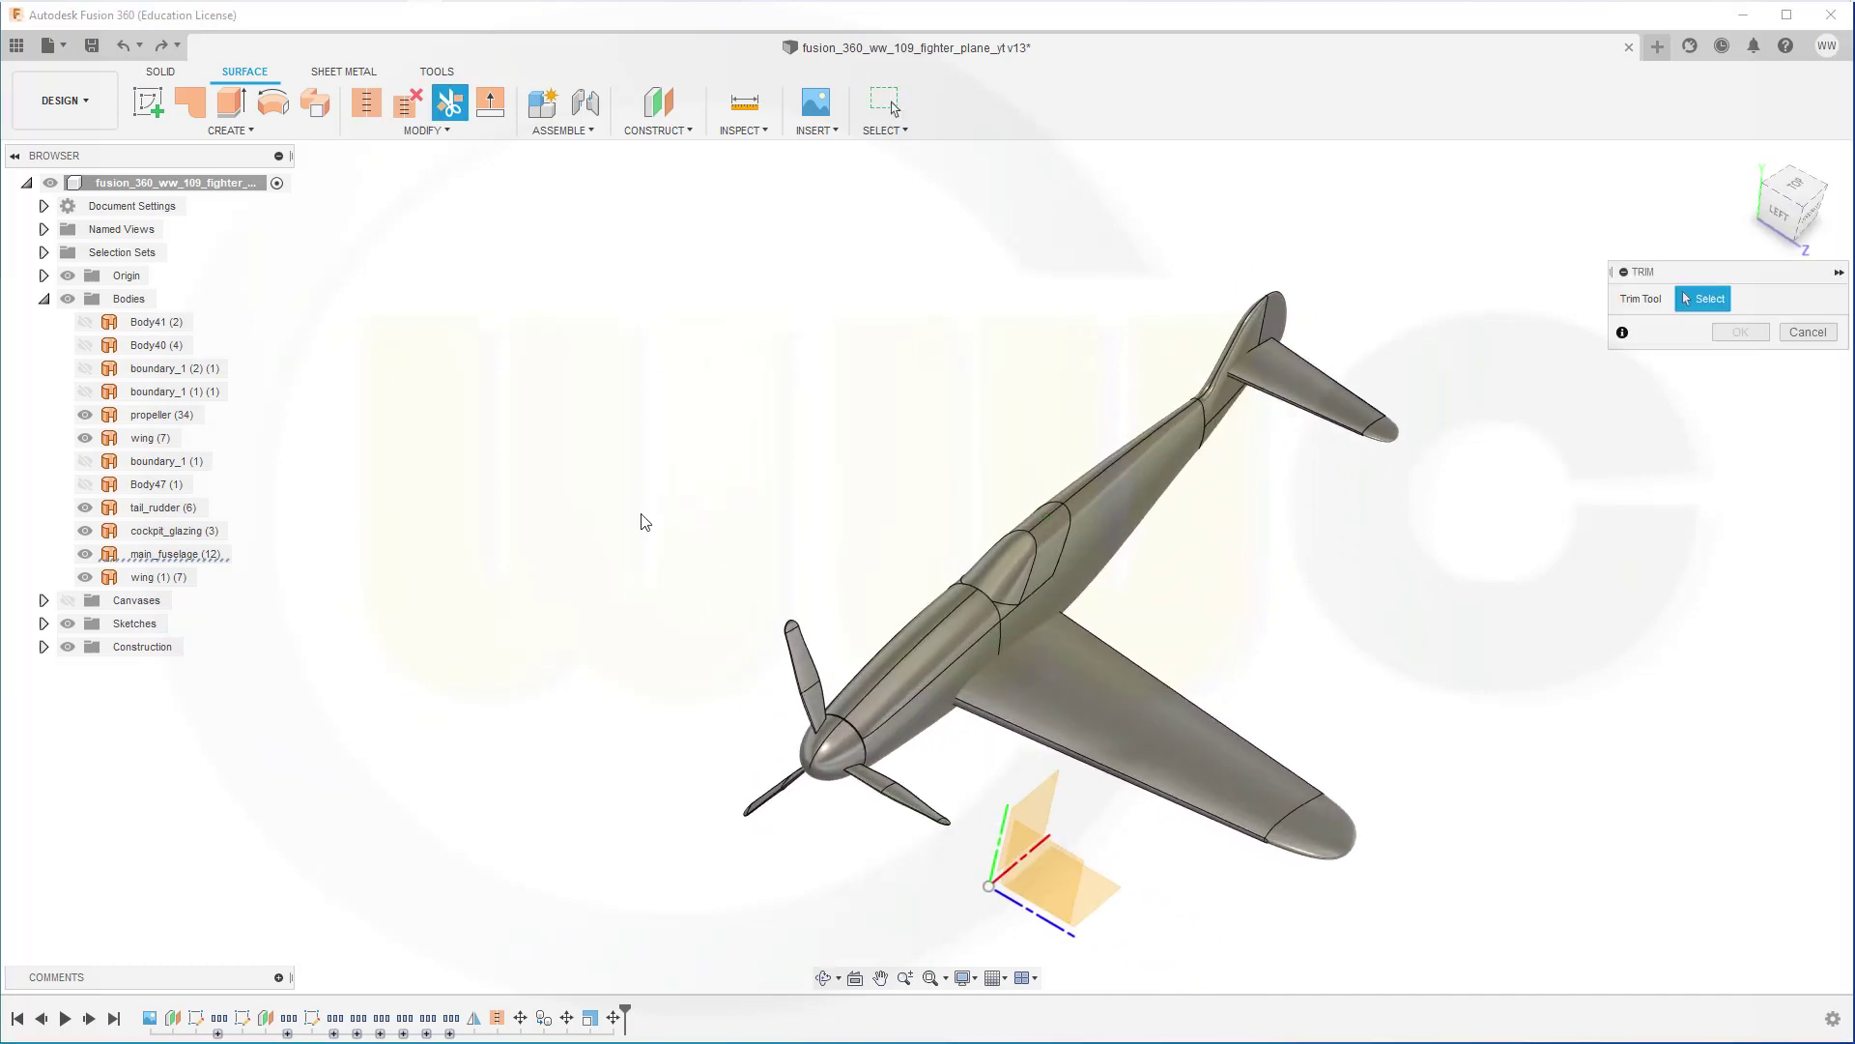
{"action": "left_click", "coordinate": [1041, 803]}
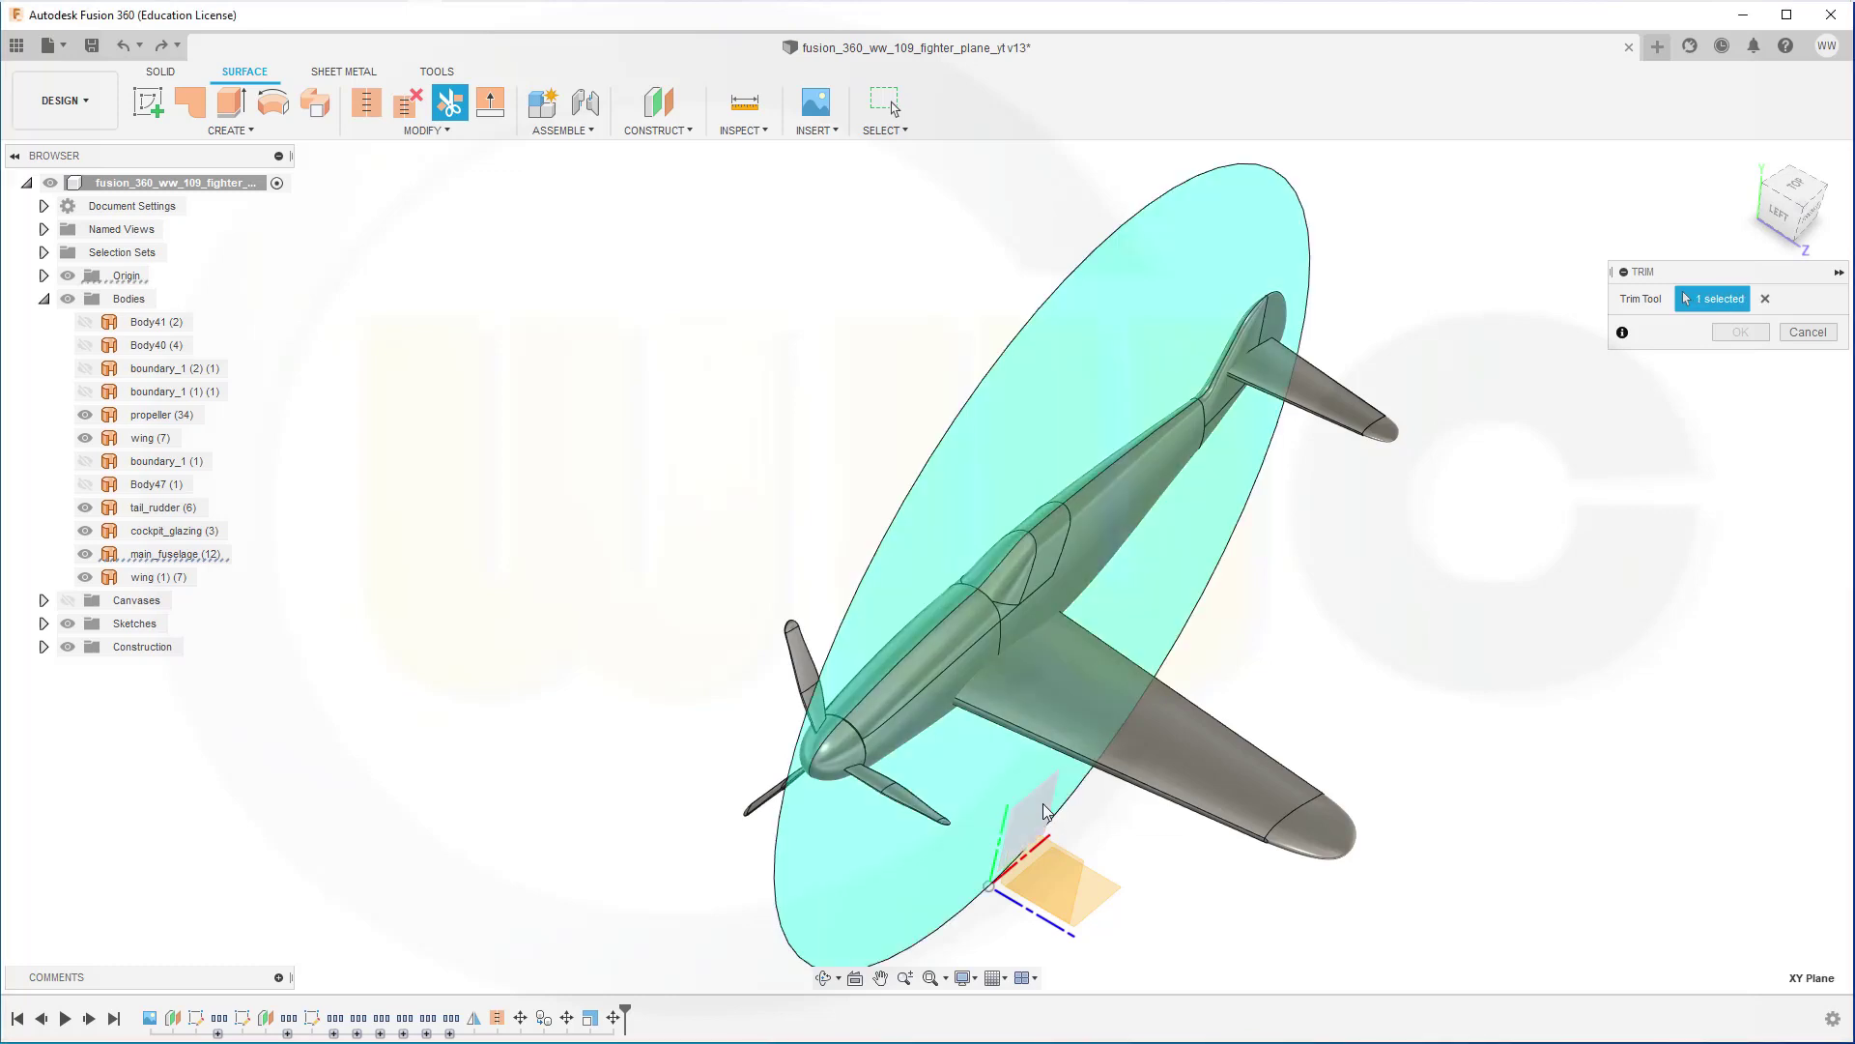
{"action": "left_click", "coordinate": [898, 645]}
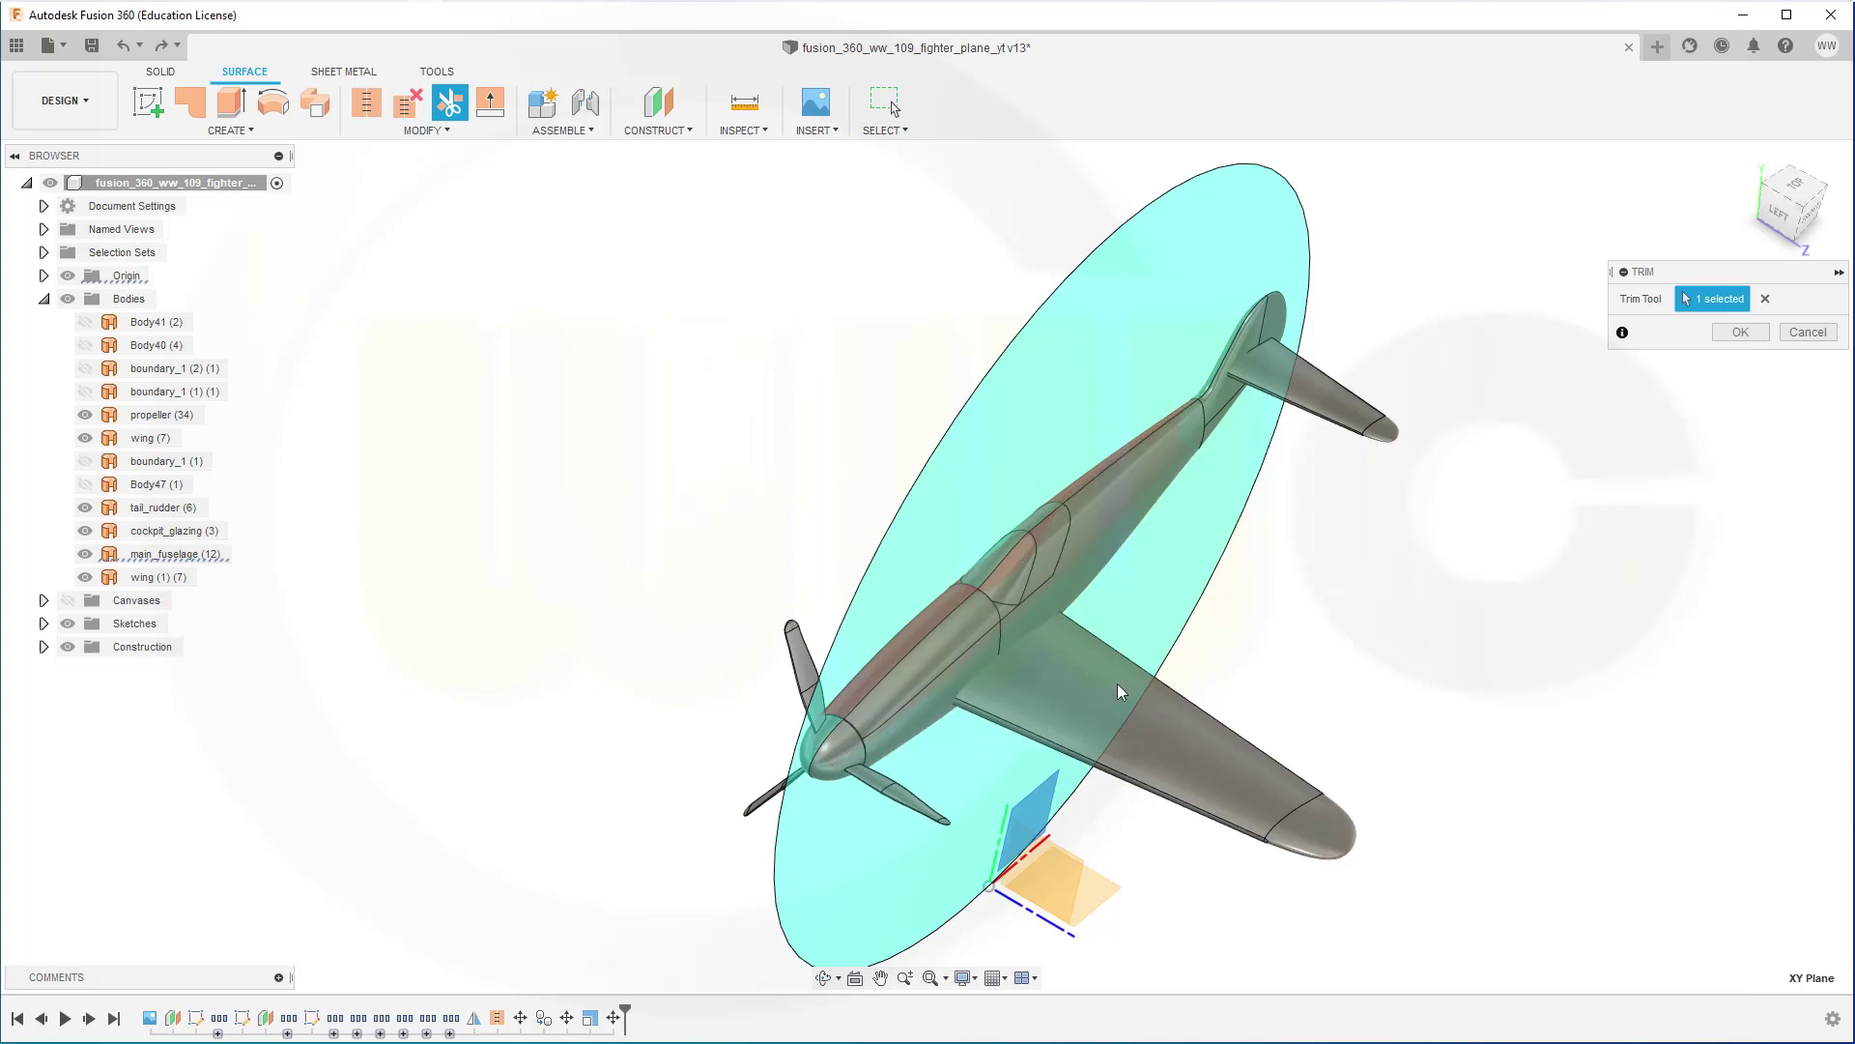
{"action": "left_click", "coordinate": [1735, 334]}
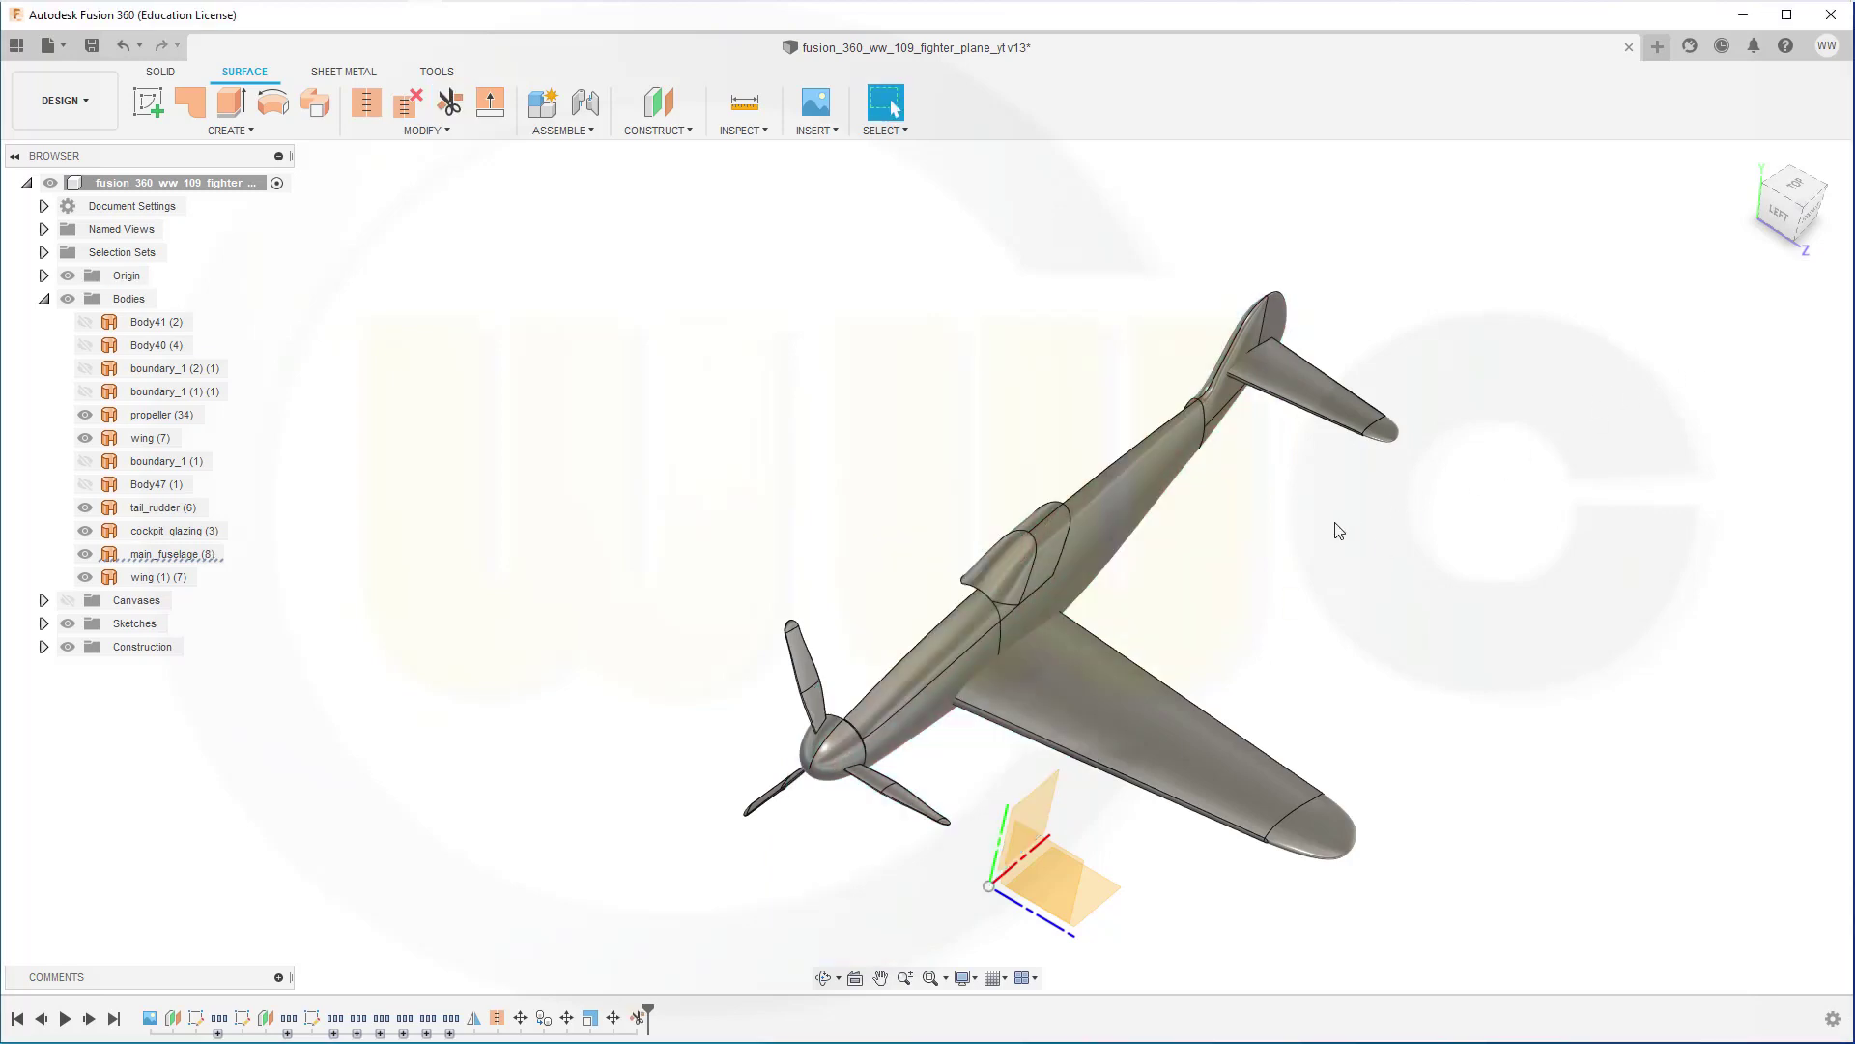
Trim the main wing with the fuselage as the trim tool, removing the wing portion inside the fuselage.
{"action": "middle_click_drag", "start_coordinate": [1281, 568], "coordinate": [1319, 648], "text": "shift"}
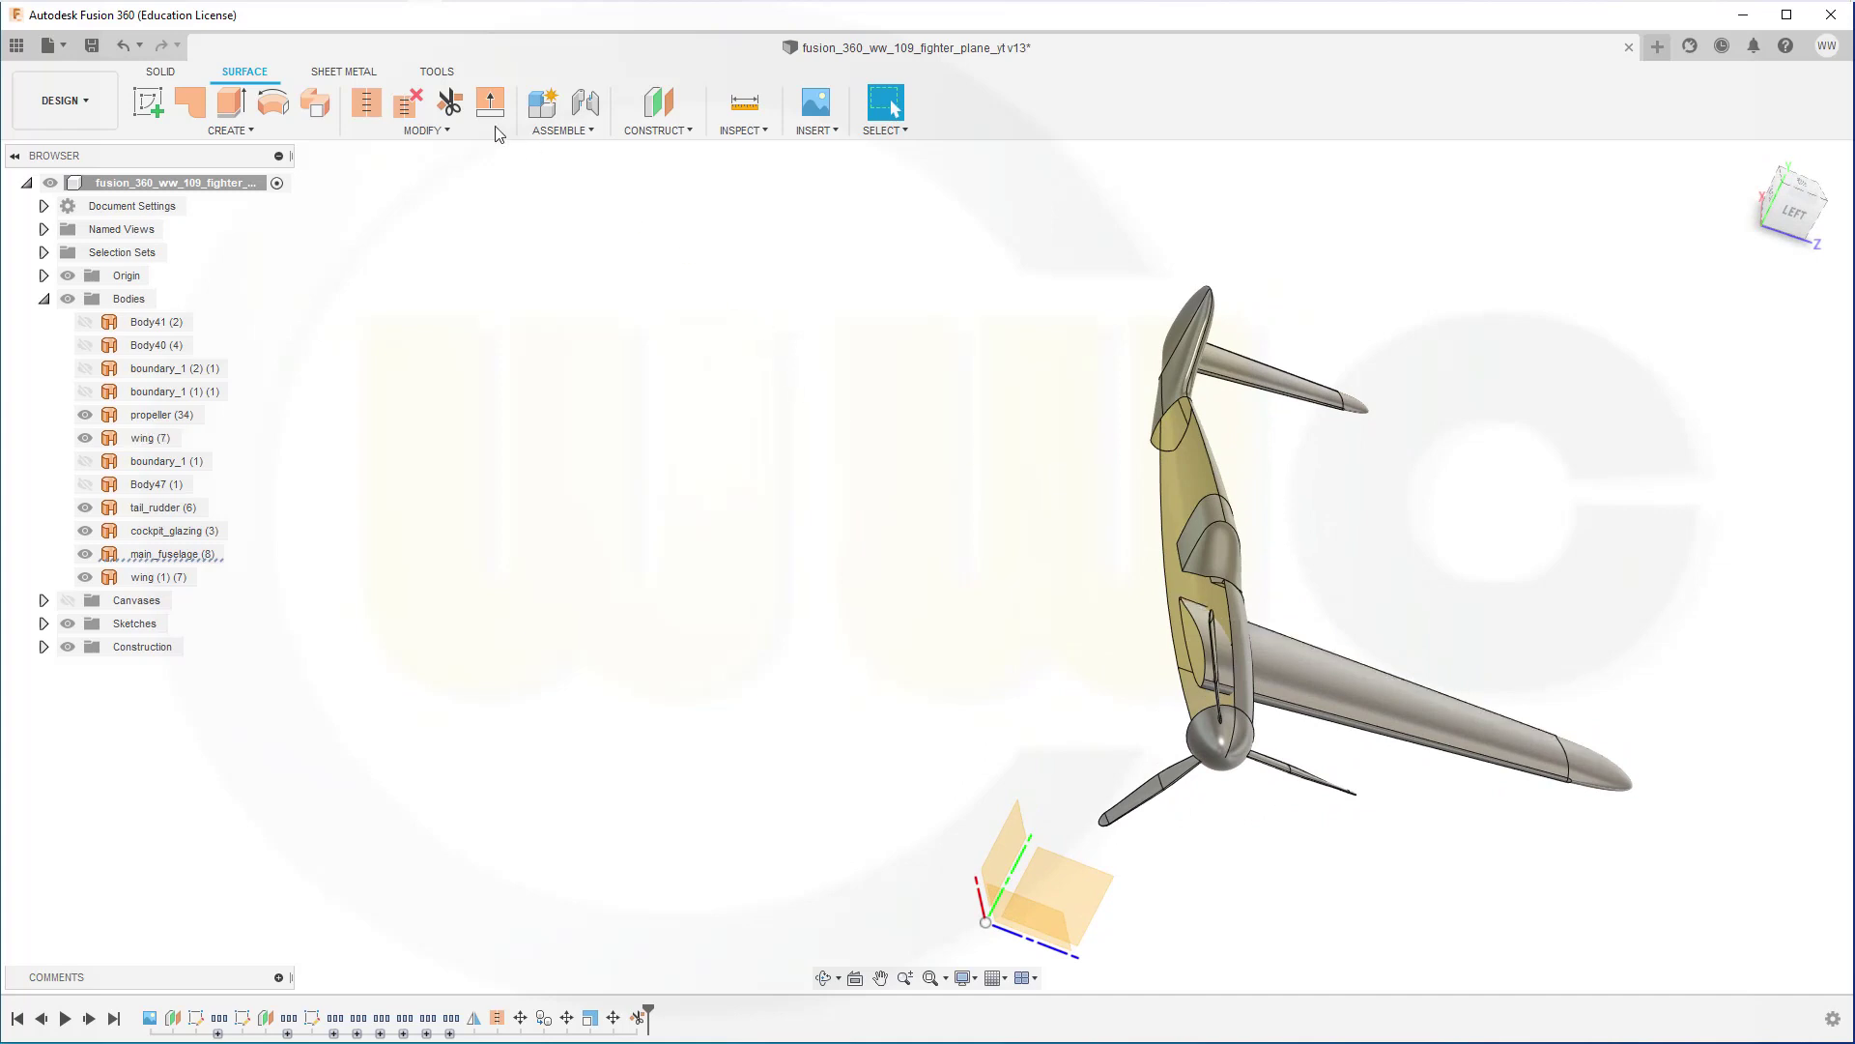
{"action": "left_click", "coordinate": [449, 102]}
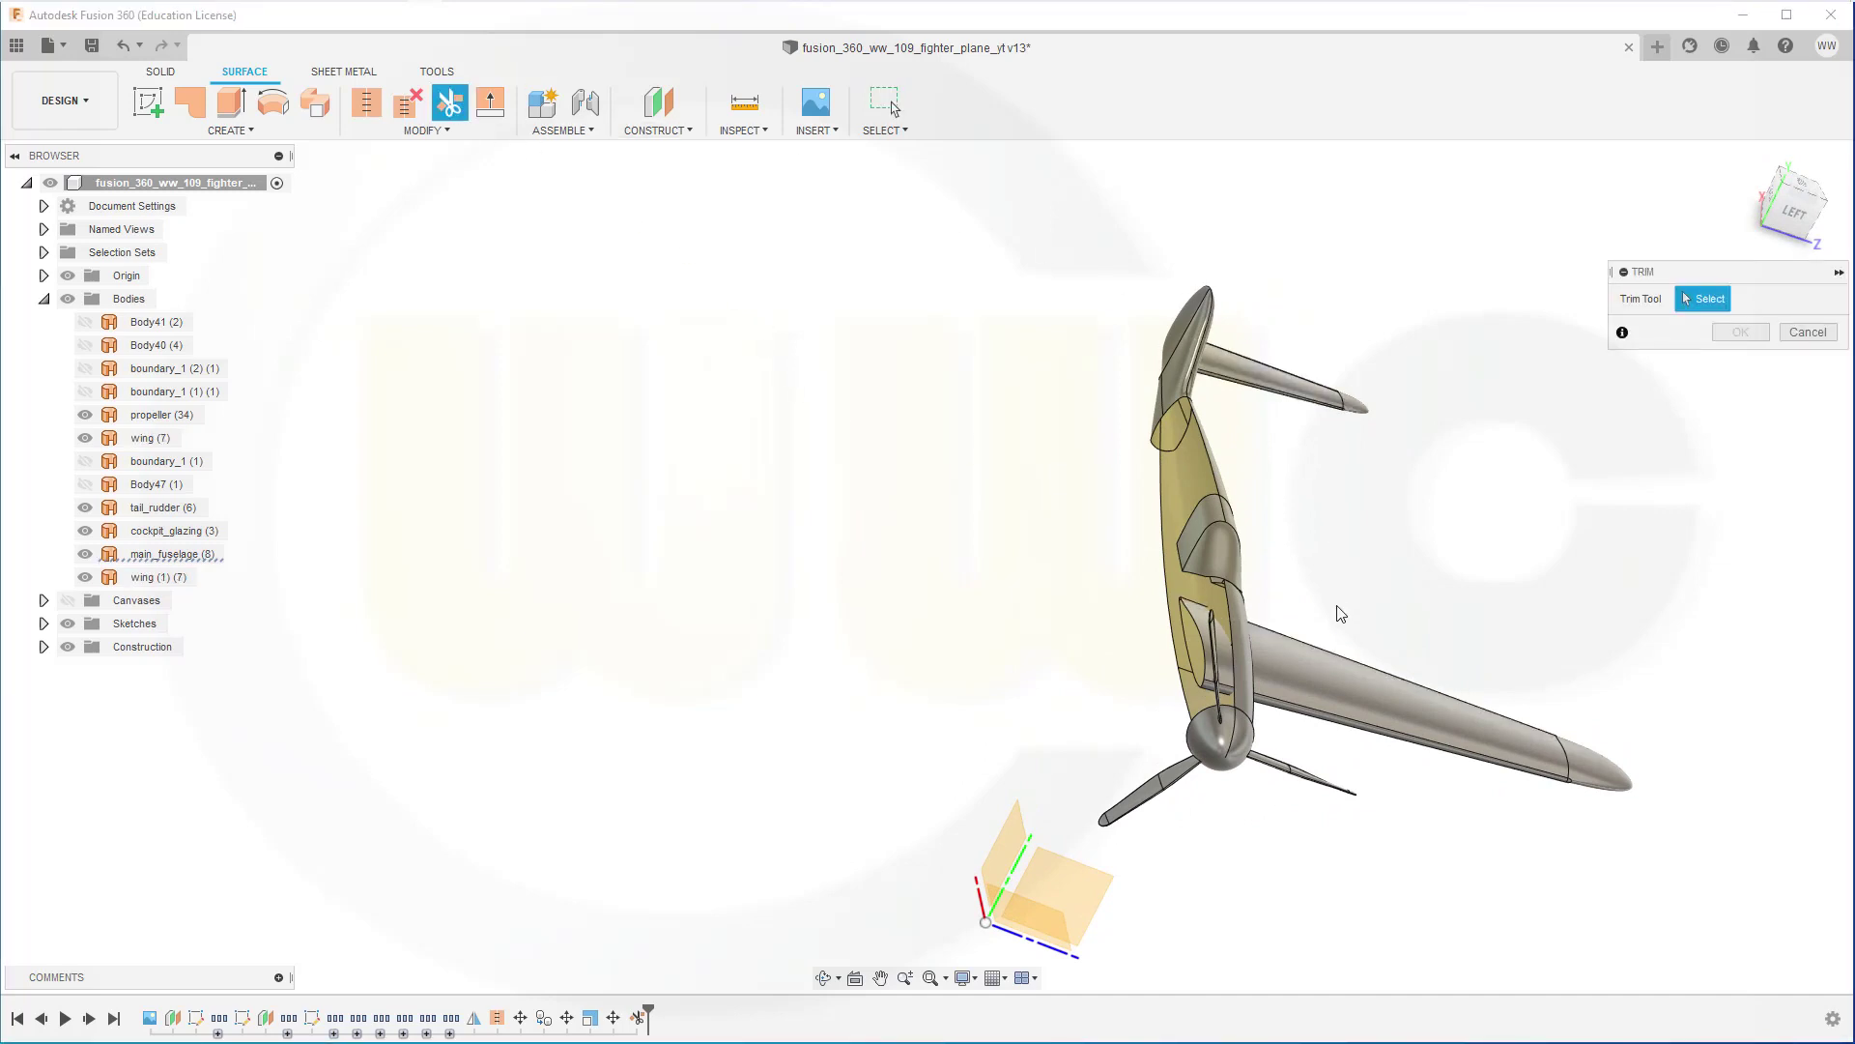
{"action": "left_click", "coordinate": [1250, 636]}
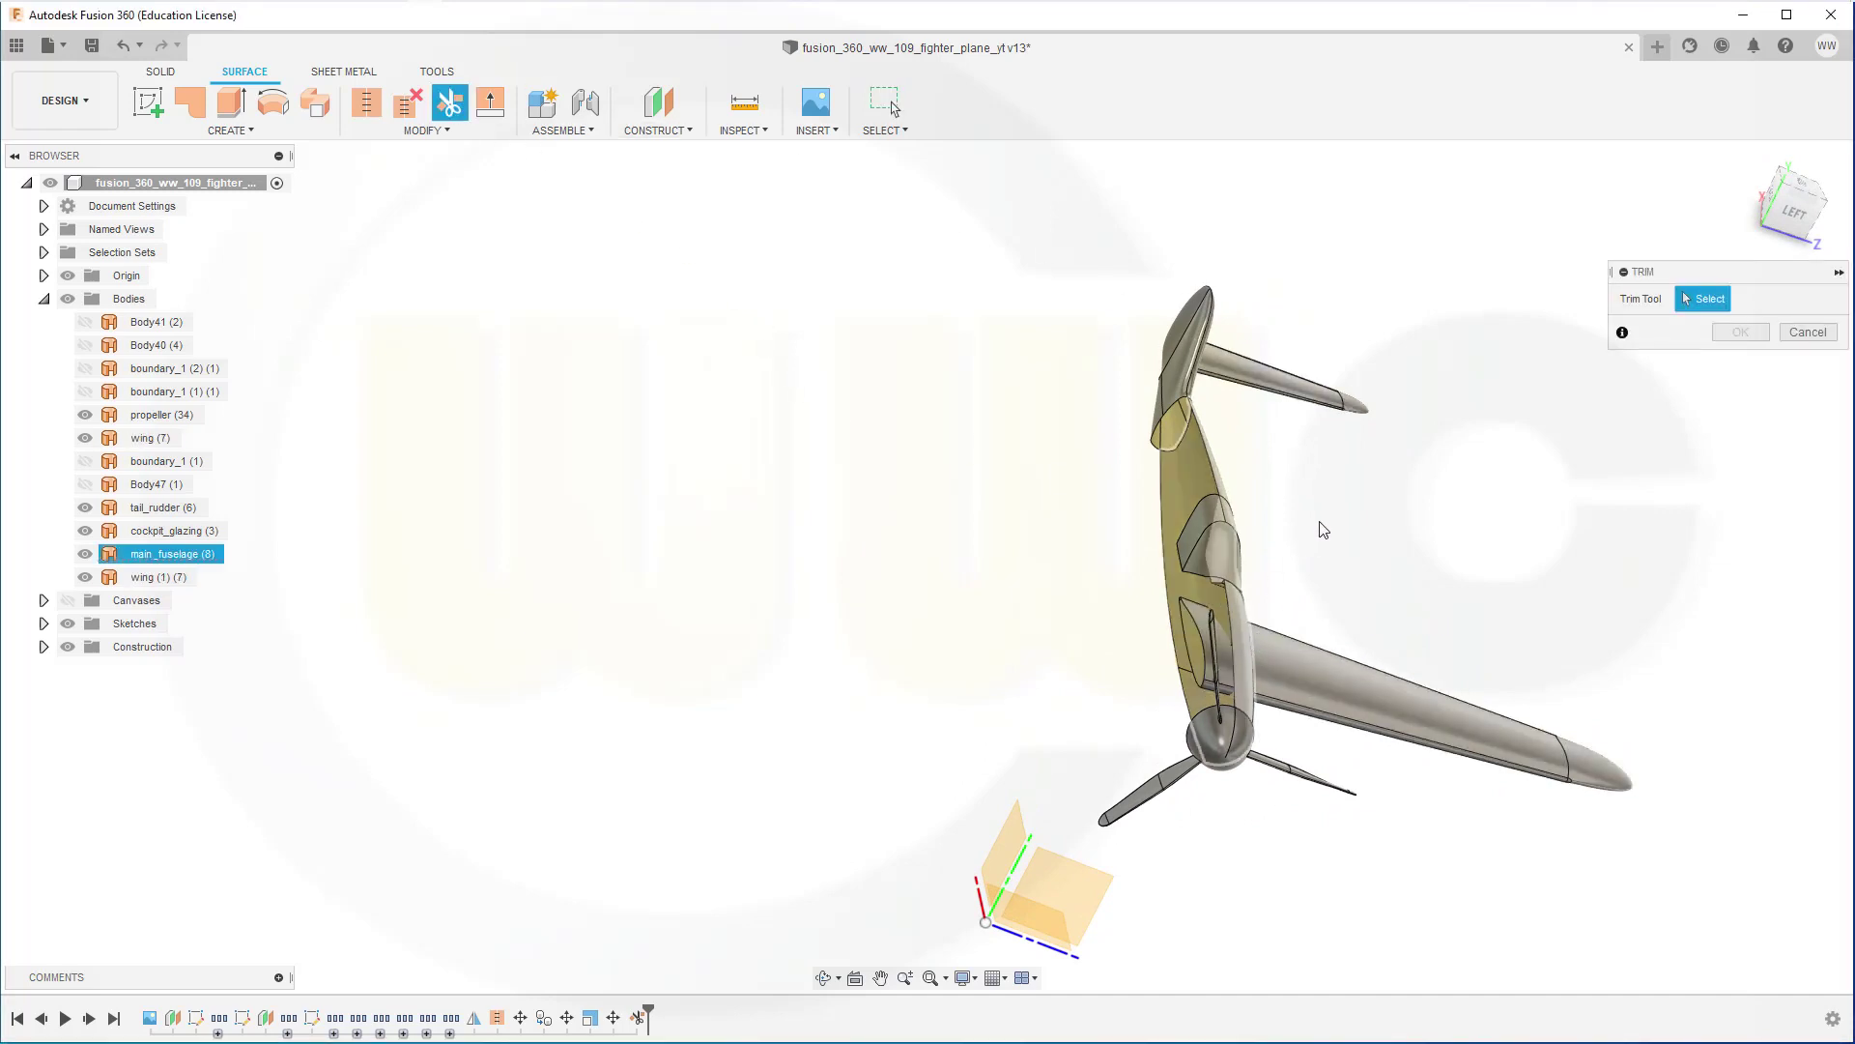
{"action": "left_click", "coordinate": [1202, 622]}
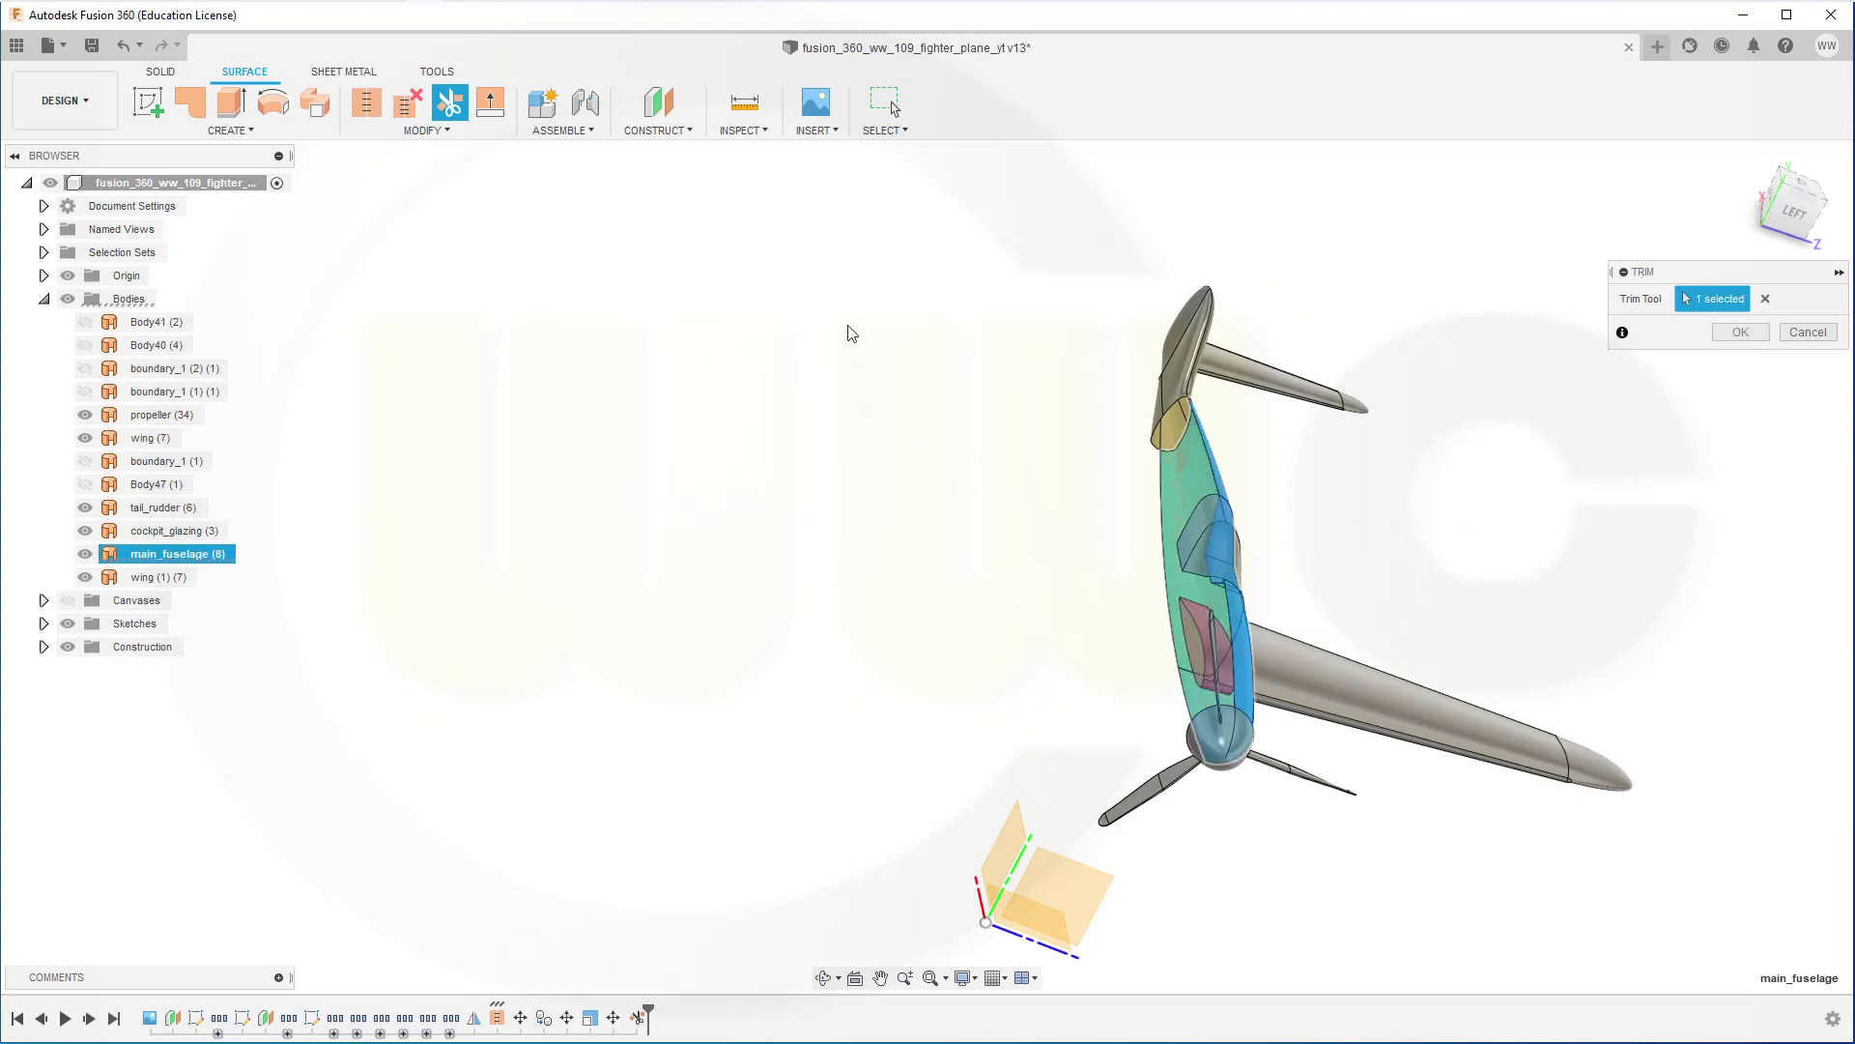
{"action": "left_click", "coordinate": [1730, 334]}
Trim the main fuselage with the wing as the trim tool, removing the fuselage area enclosed by the wing root.
{"action": "left_click", "coordinate": [1473, 330]}
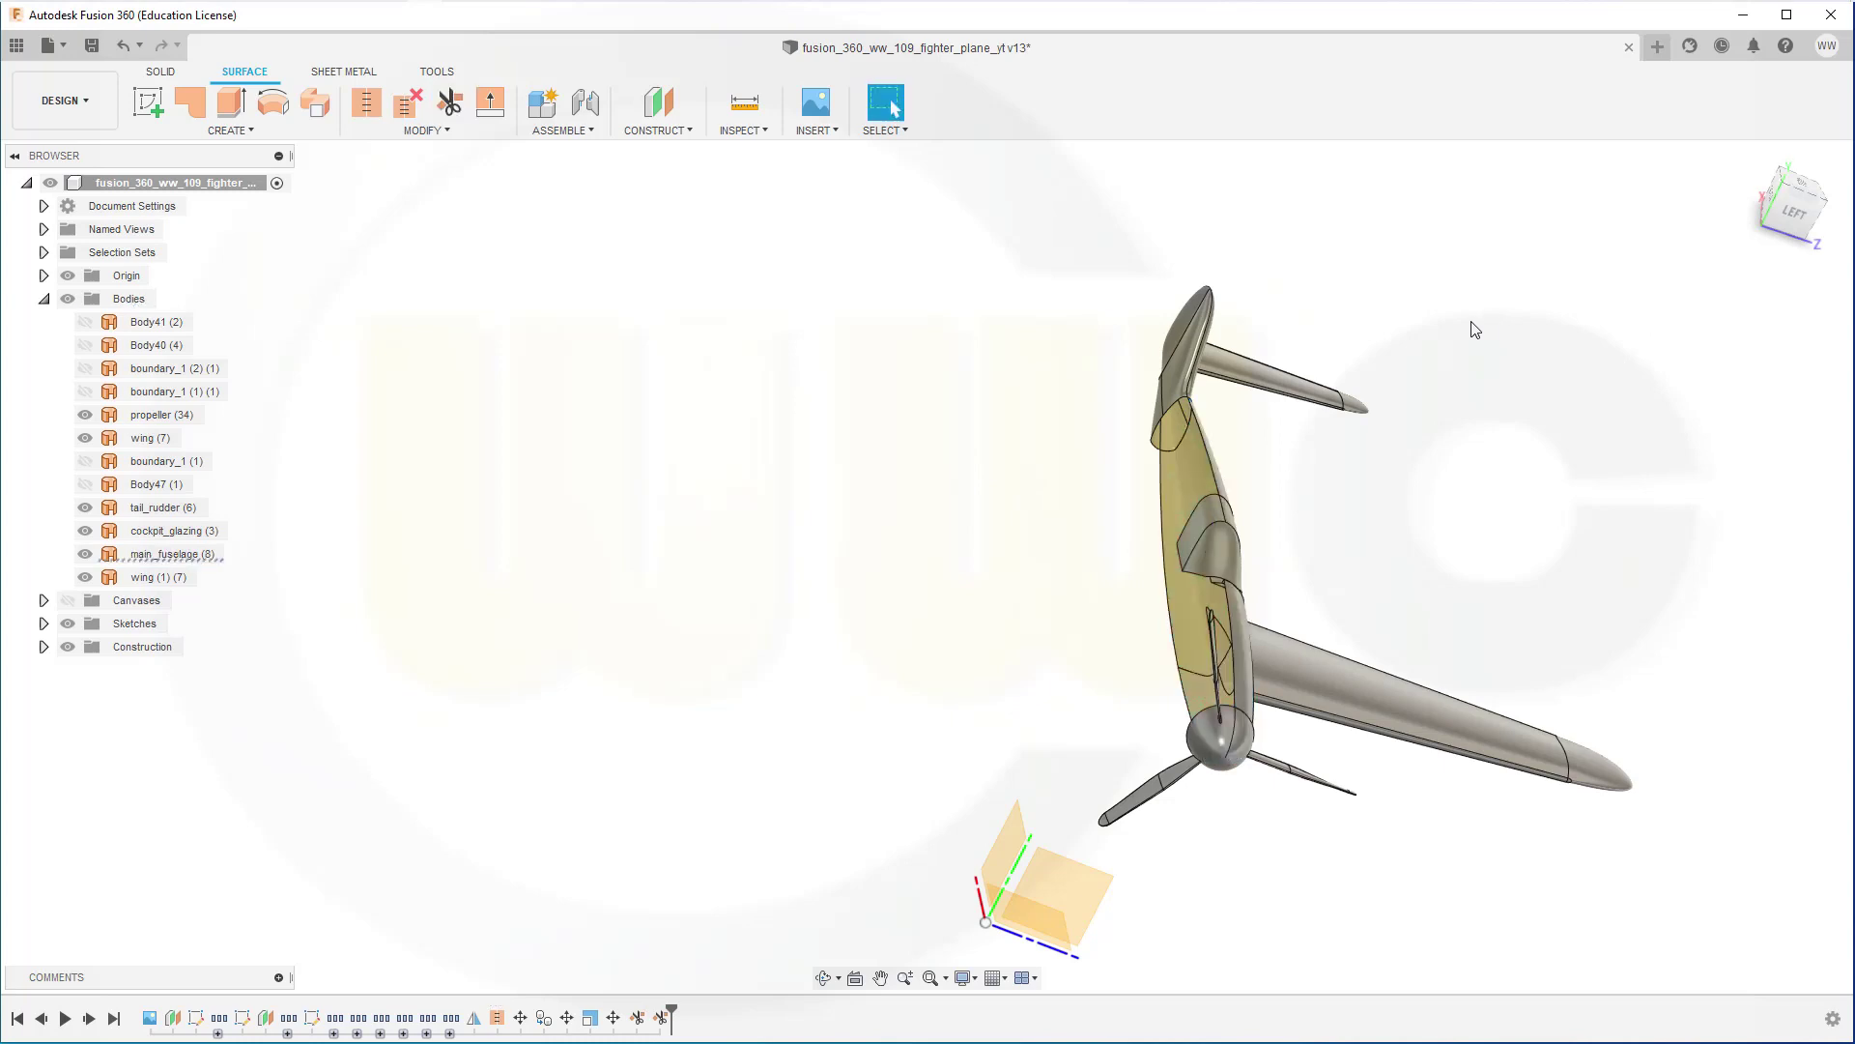
{"action": "right_click", "coordinate": [1470, 332]}
{"action": "left_click", "coordinate": [1479, 263]}
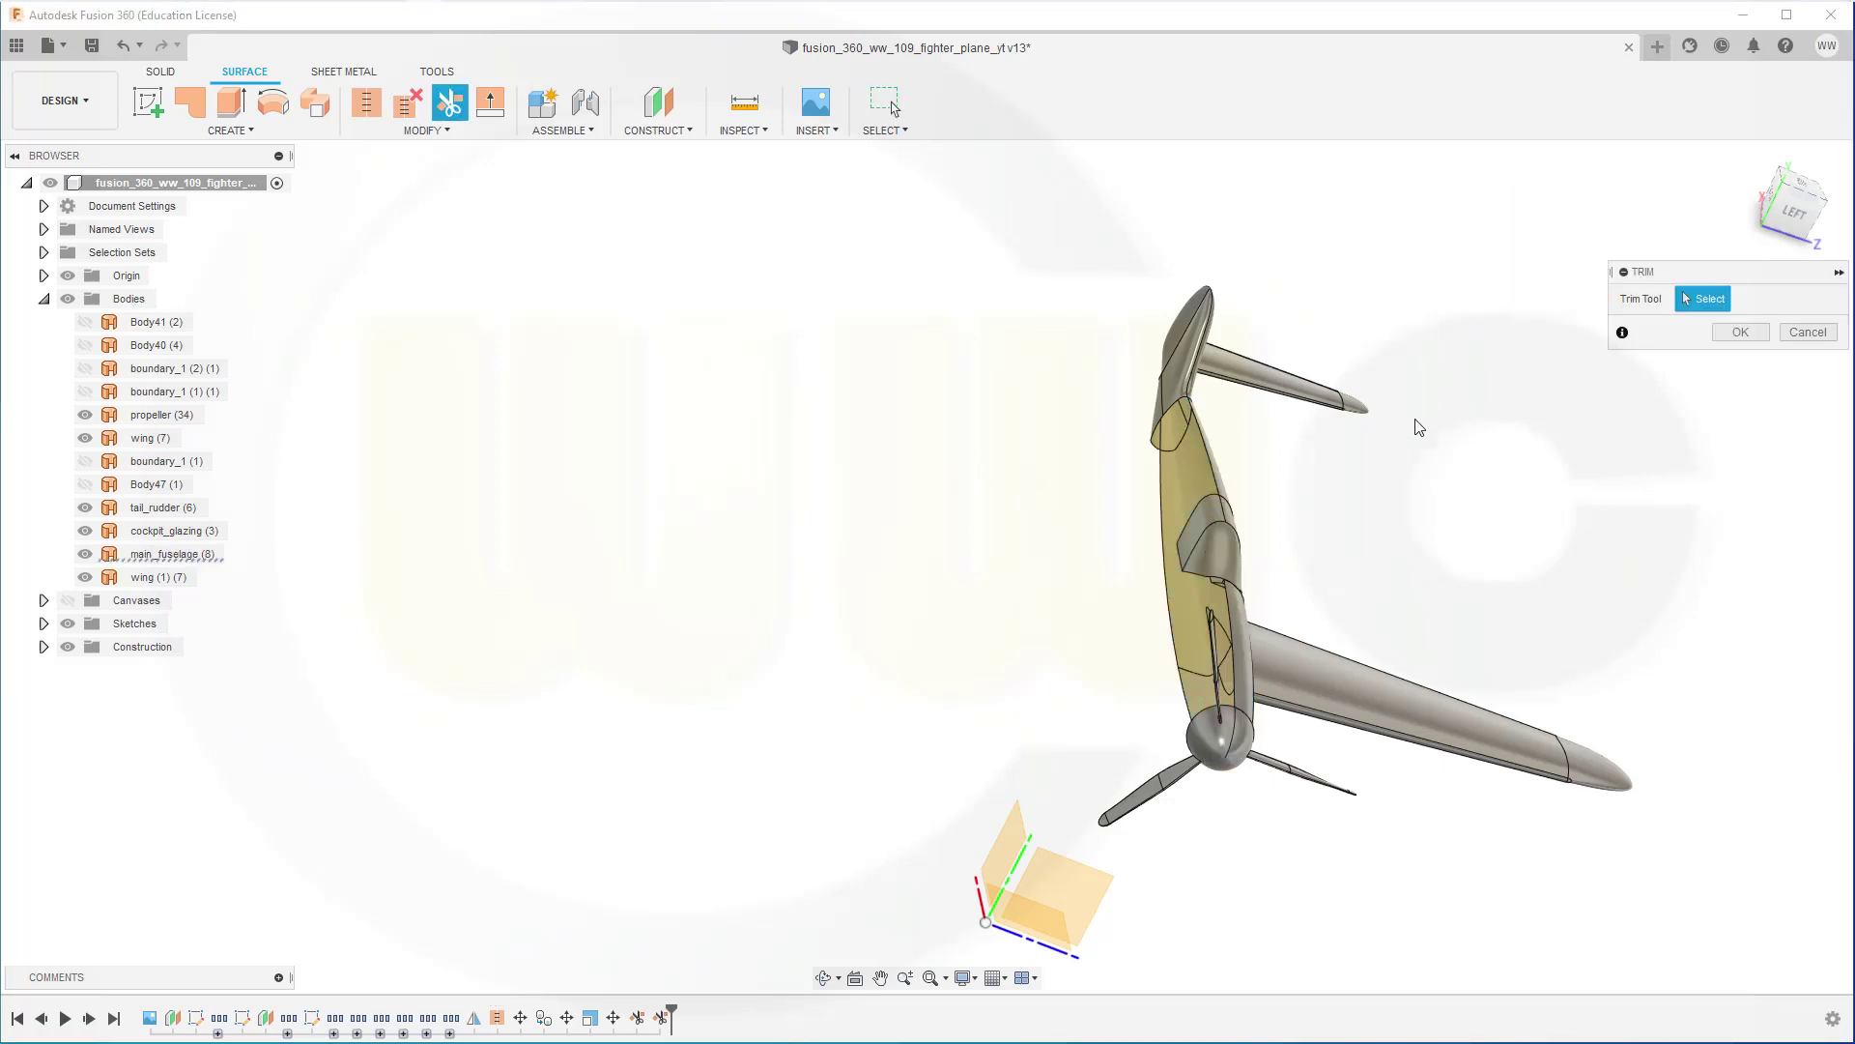
{"action": "left_click", "coordinate": [1304, 663]}
{"action": "left_click", "coordinate": [1233, 670]}
{"action": "left_click", "coordinate": [1741, 331]}
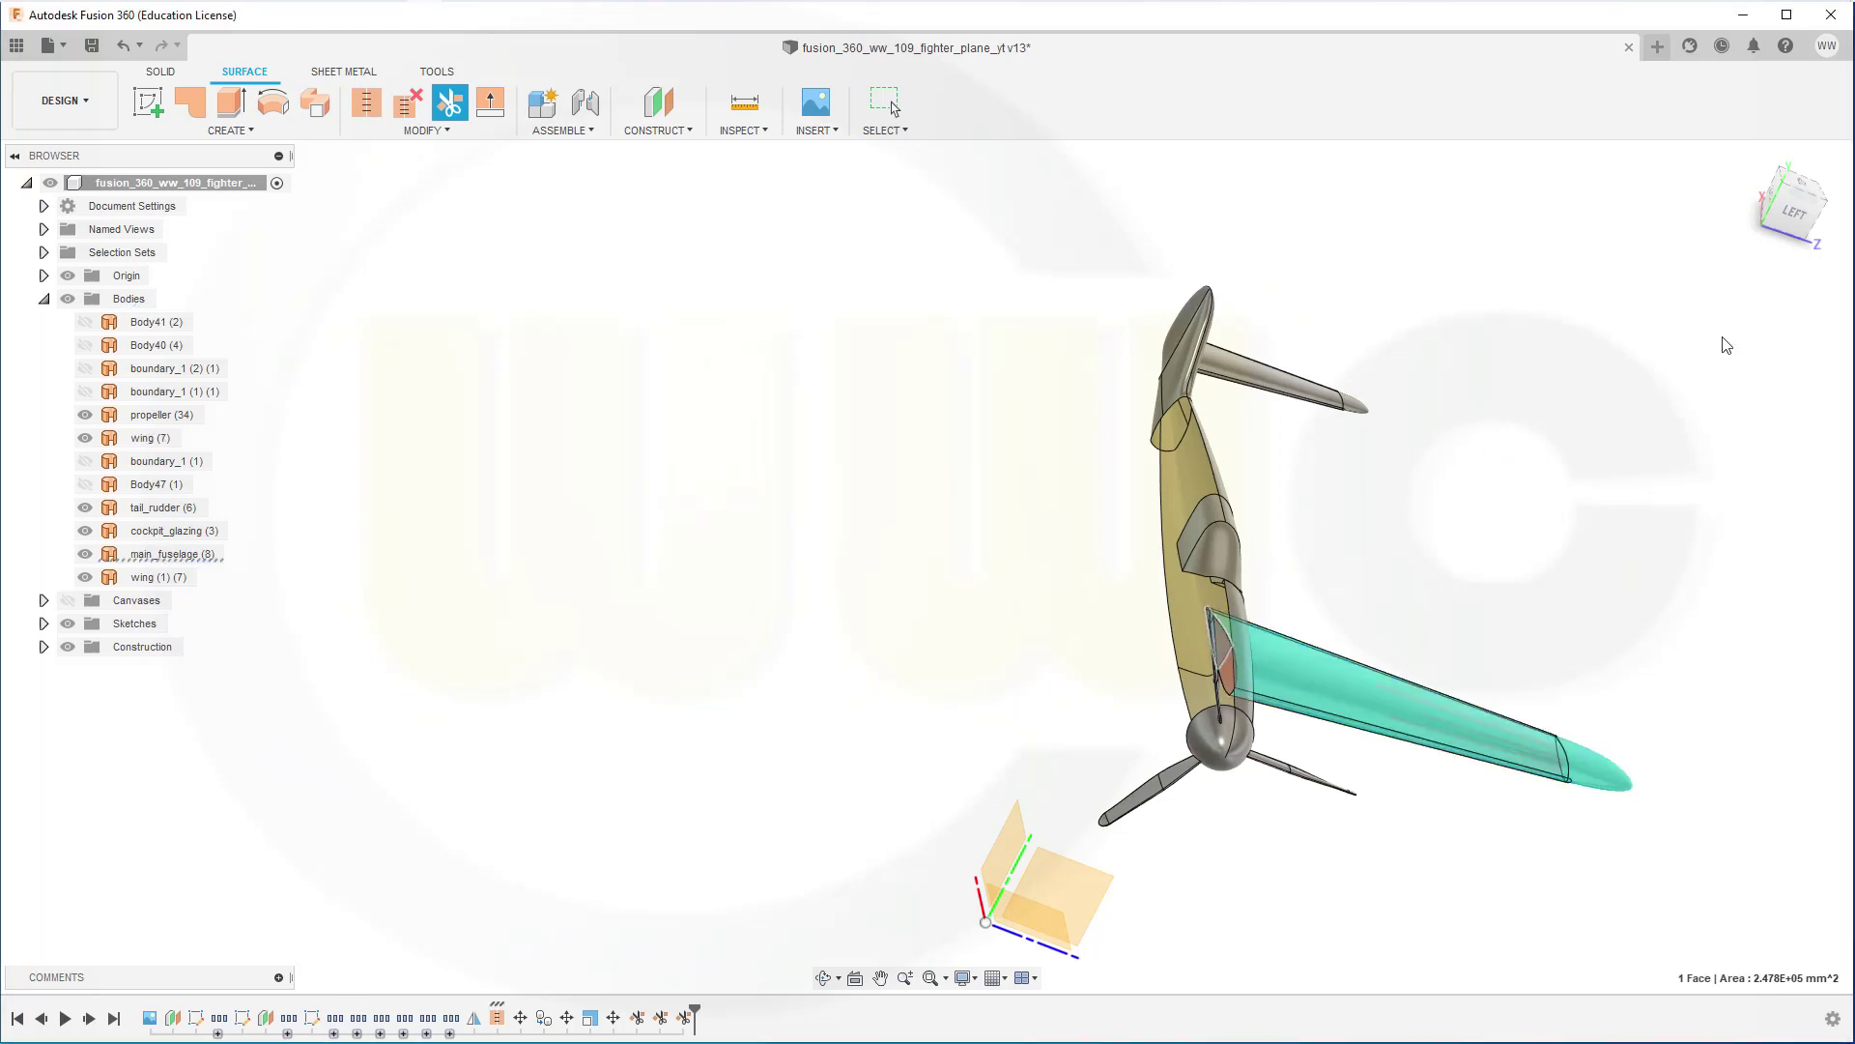
Move the tail wing body -69.274 mm along Z so its root reaches into the tail rudder.
{"action": "middle_click_drag", "start_coordinate": [1549, 460], "coordinate": [1435, 450], "text": "shift"}
{"action": "scroll", "coordinate": [1421, 430], "scroll_direction": "up", "scroll_amount": 6}
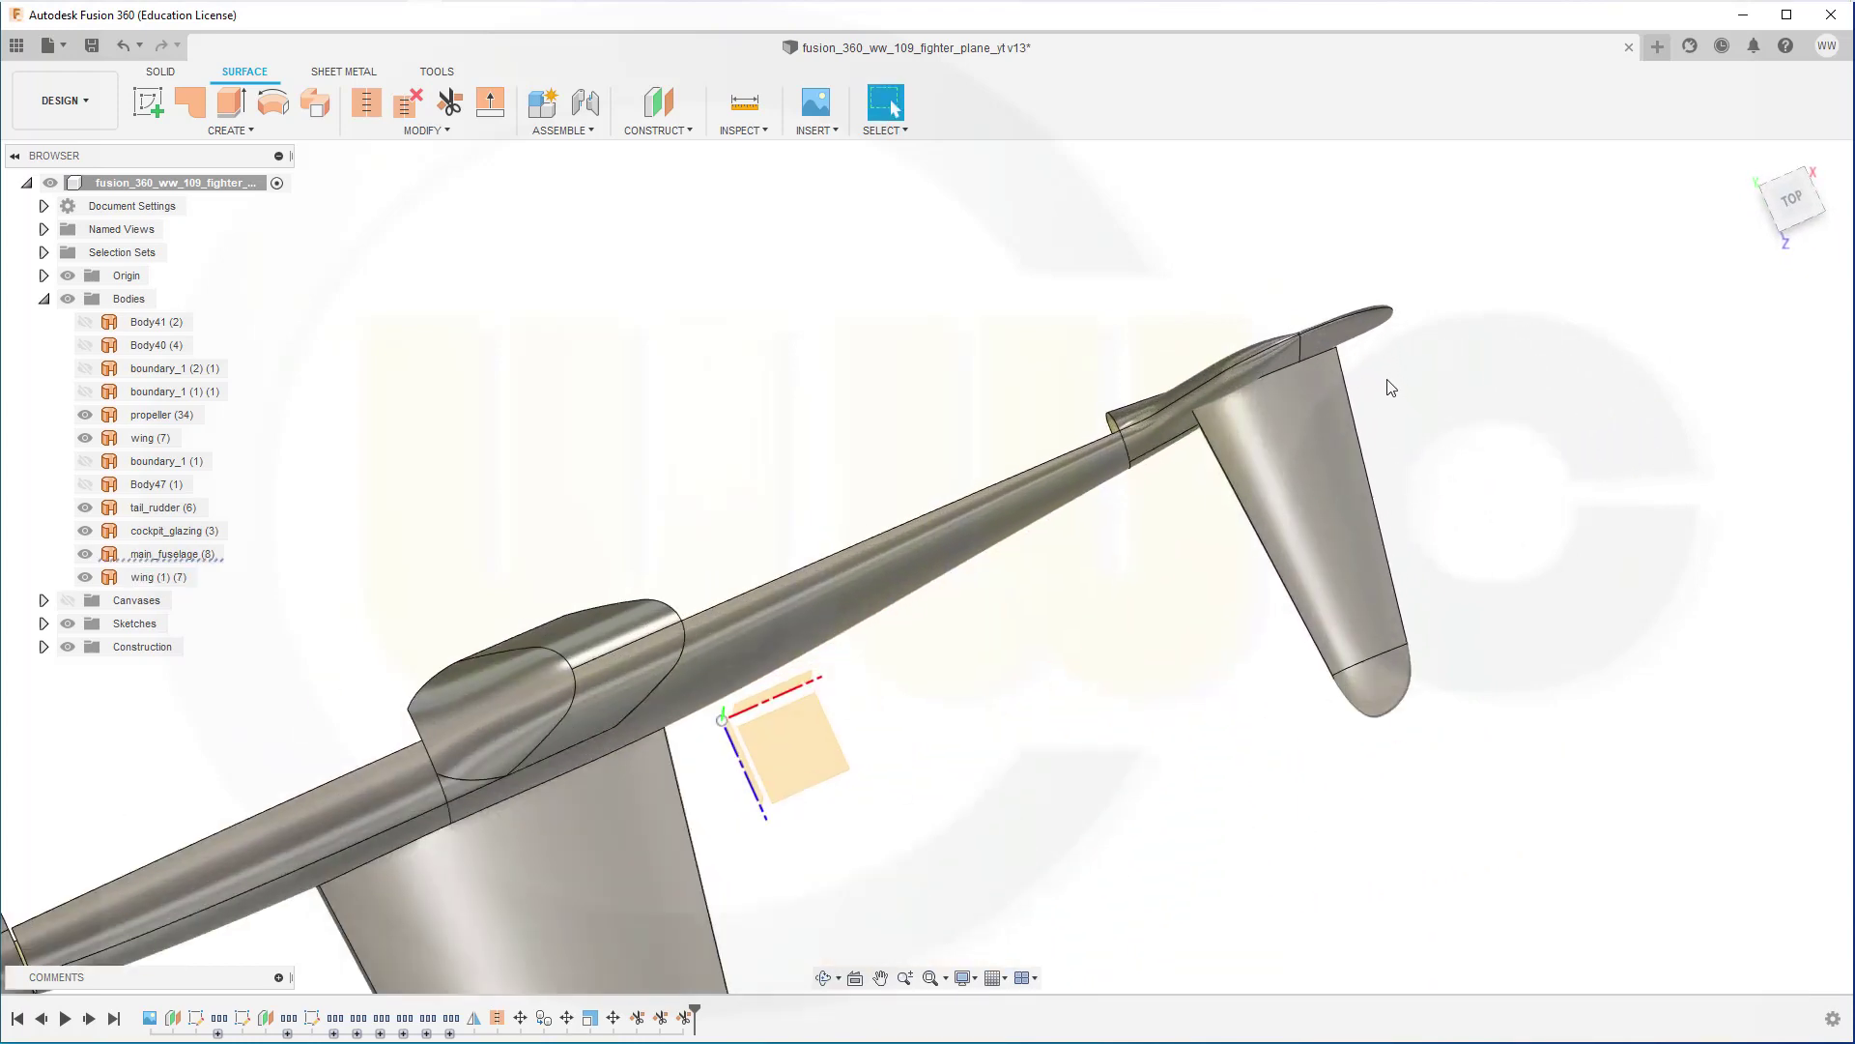
{"action": "middle_click_drag", "start_coordinate": [1372, 386], "coordinate": [1385, 418], "text": "shift"}
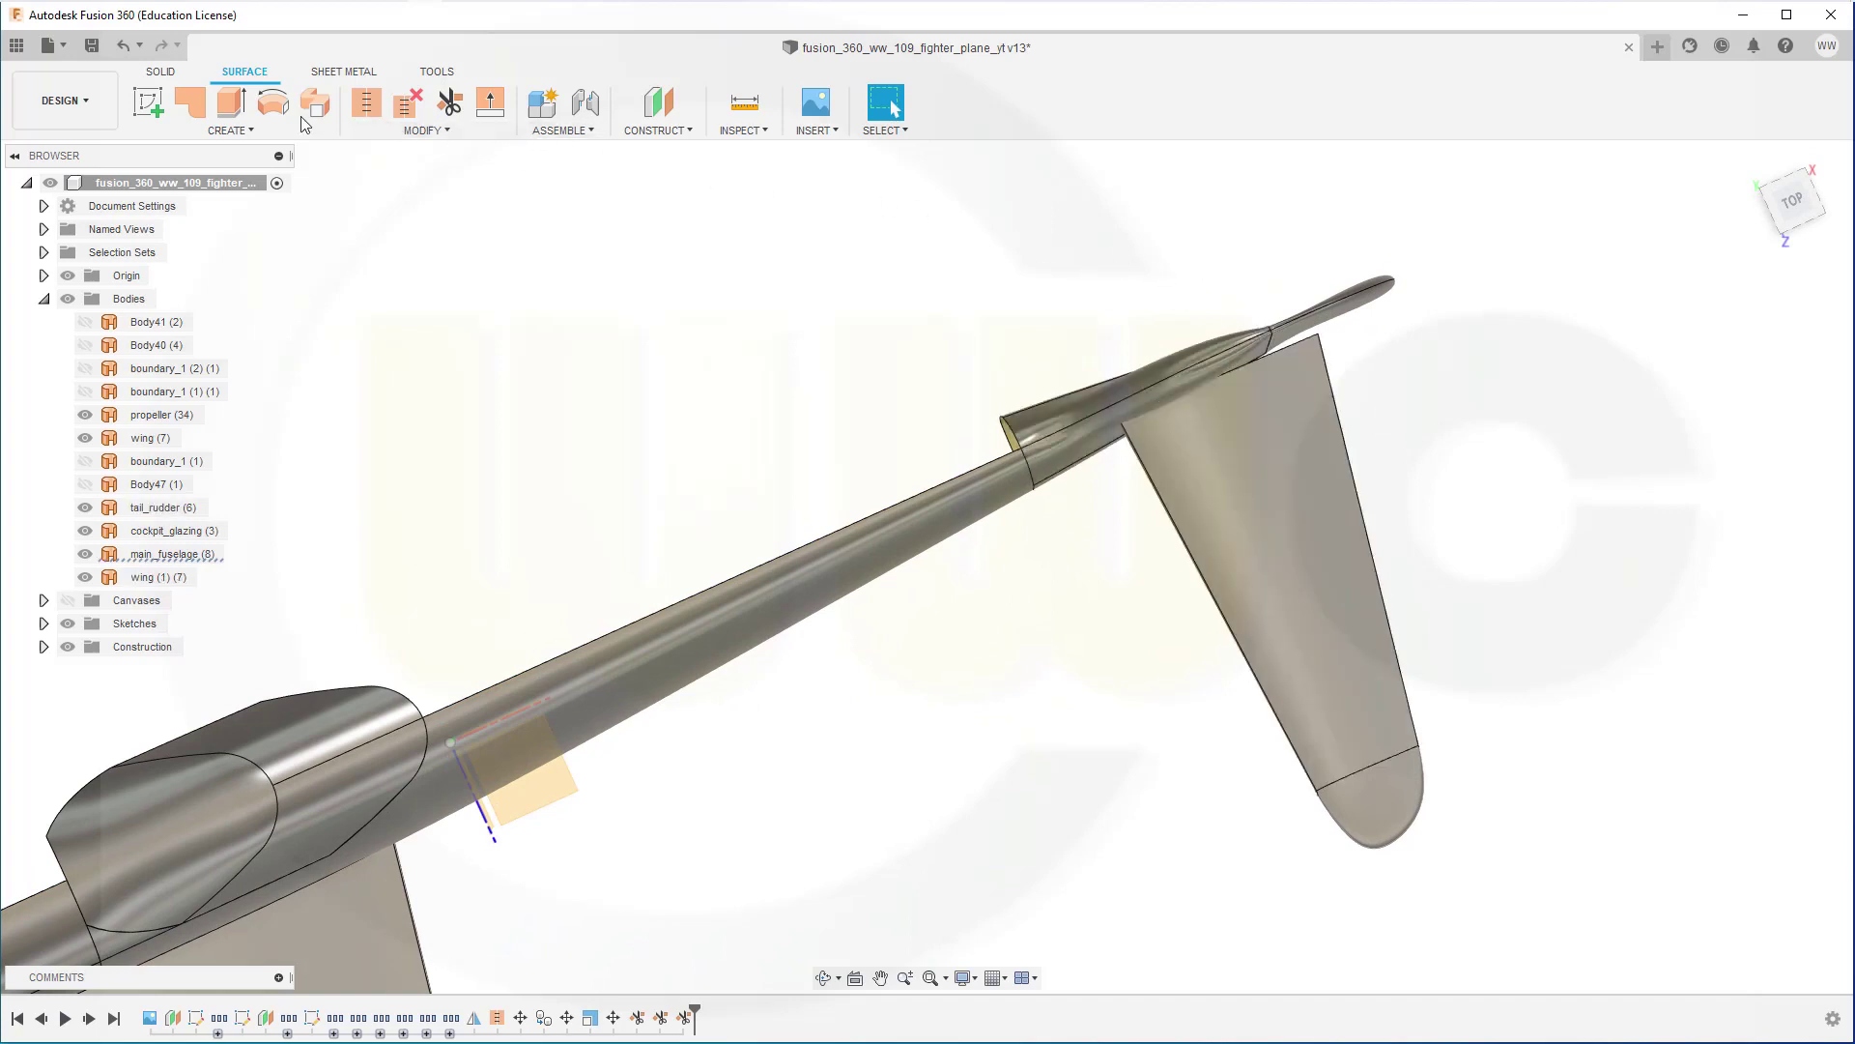
{"action": "left_click", "coordinate": [161, 71]}
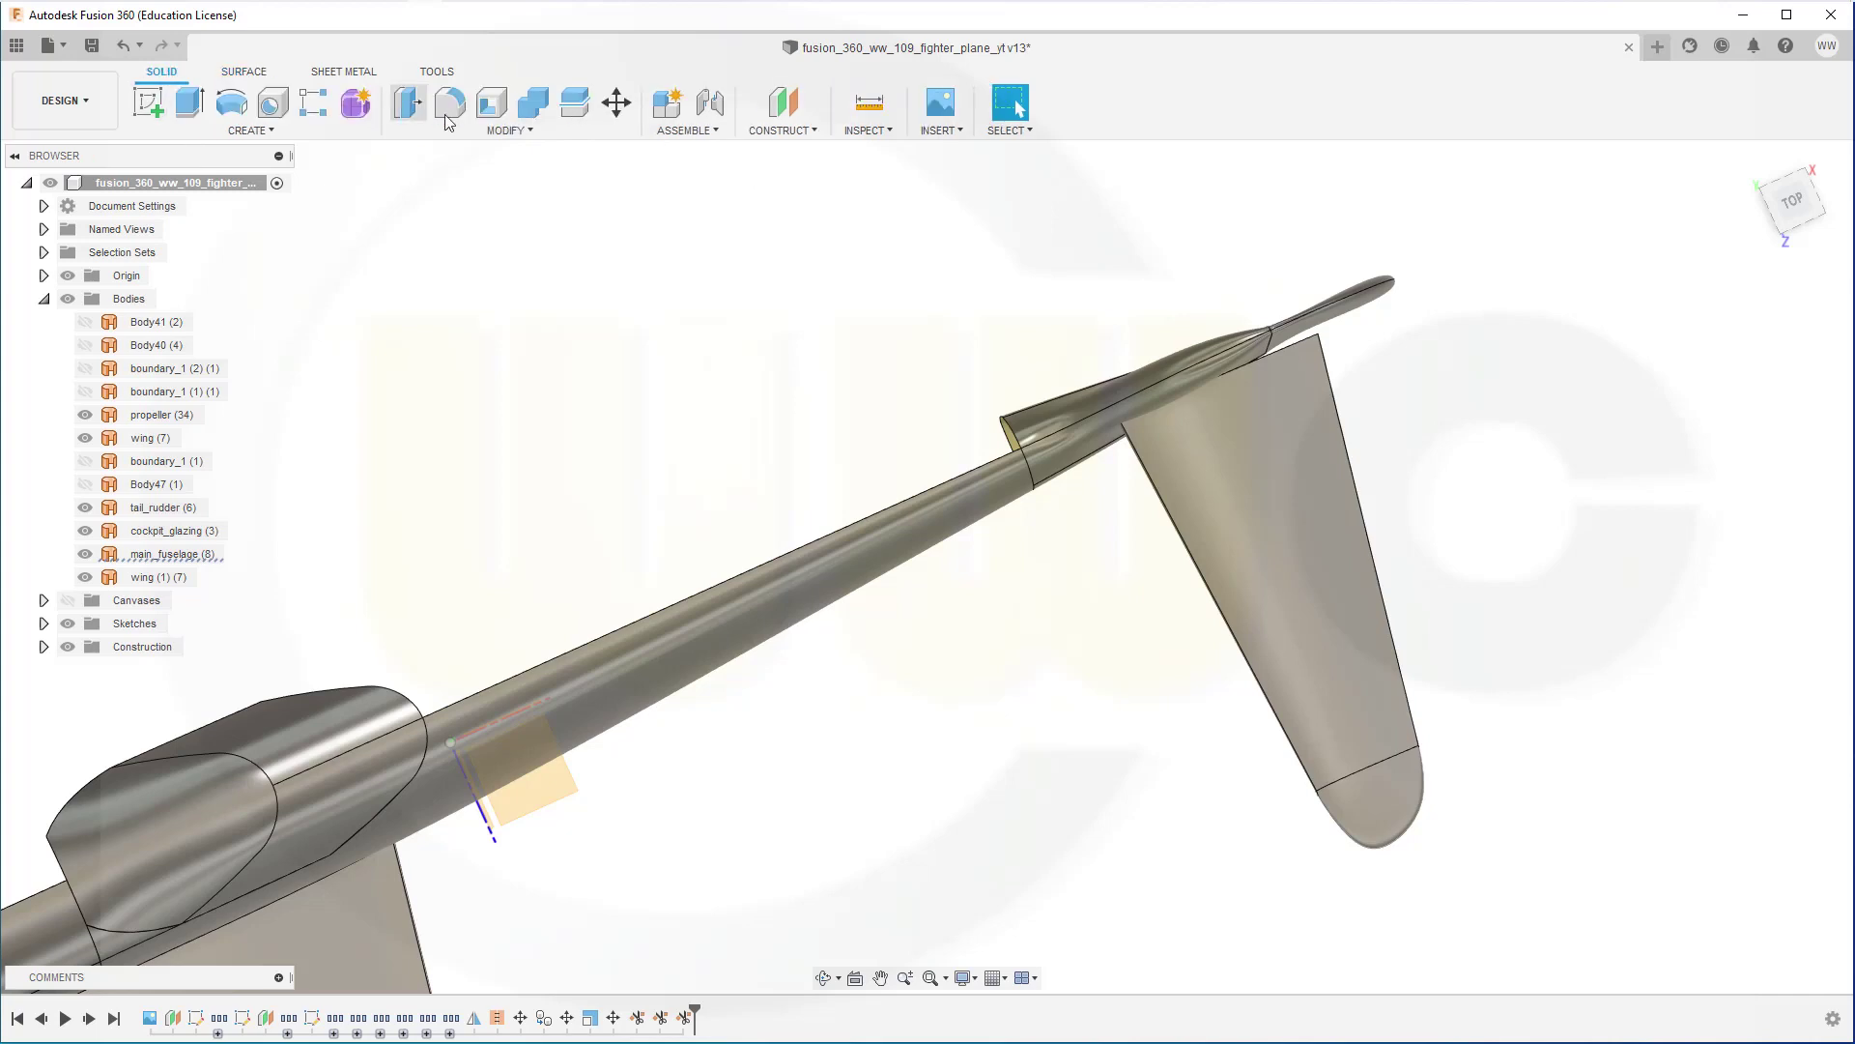
{"action": "left_click", "coordinate": [616, 101]}
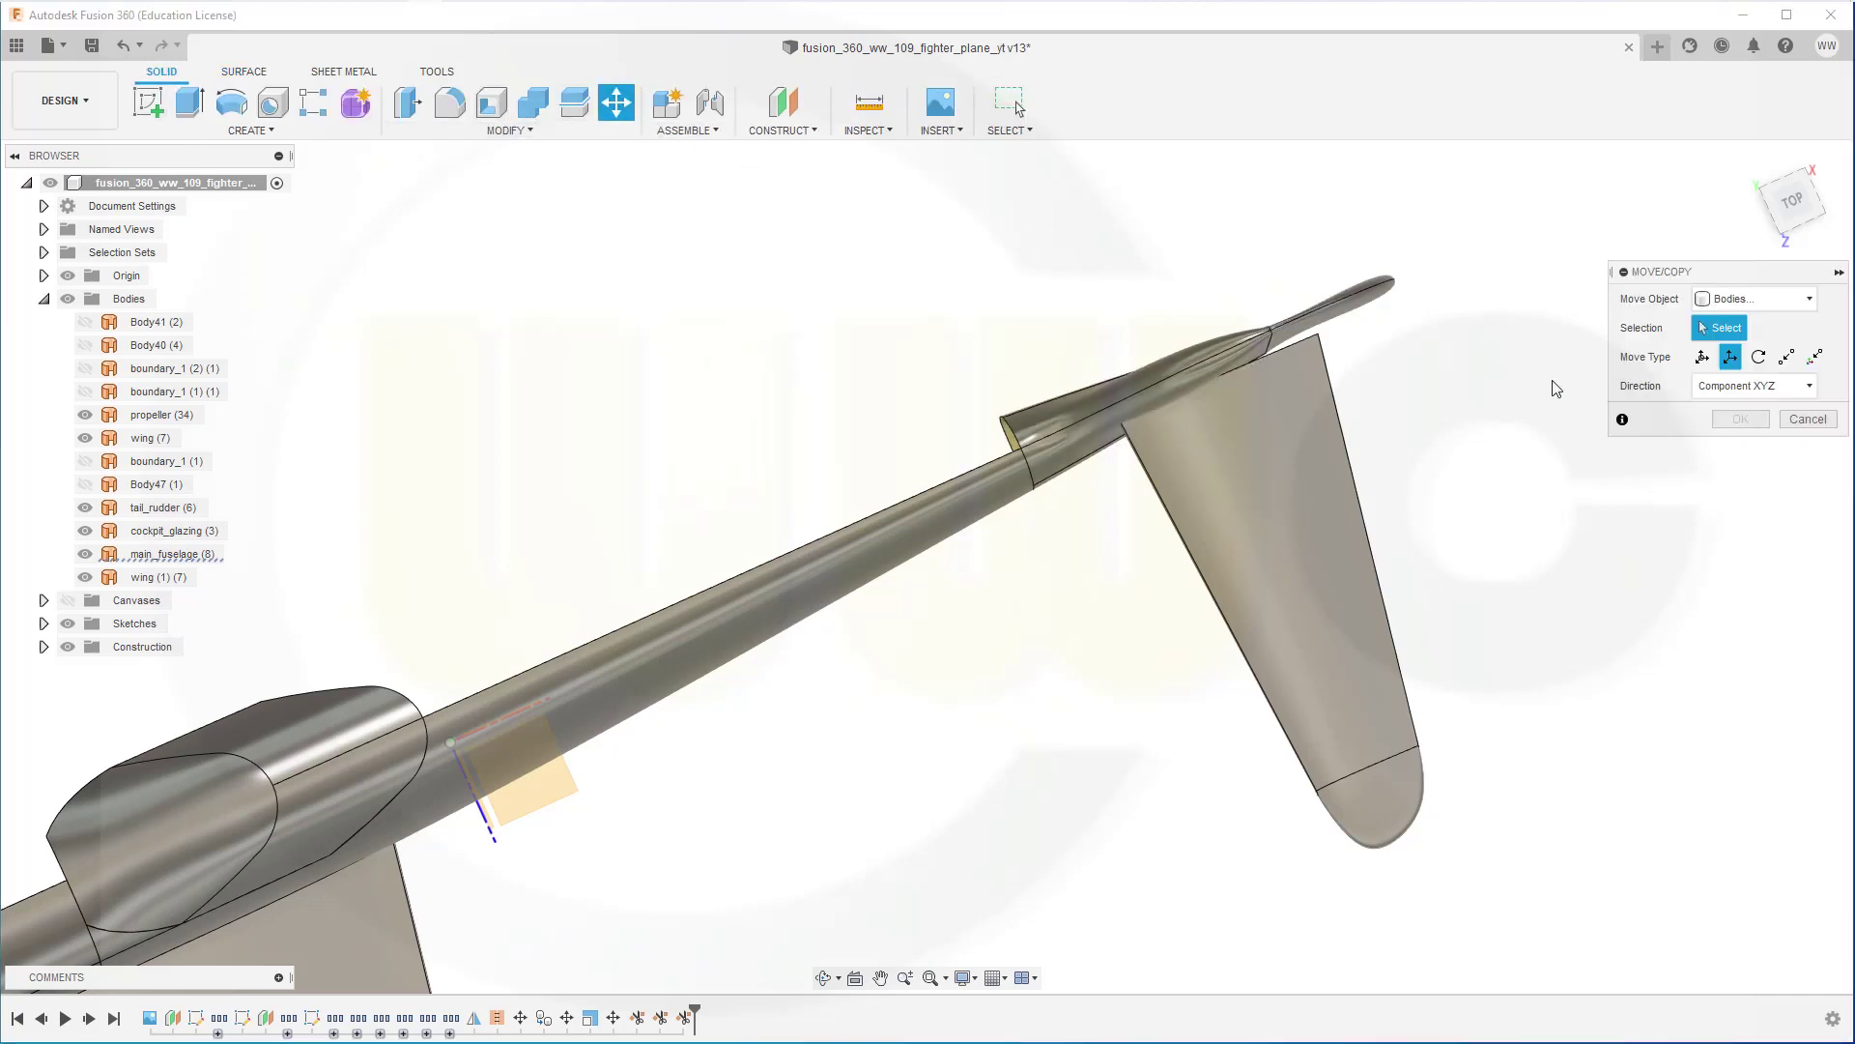
{"action": "left_click", "coordinate": [1267, 434]}
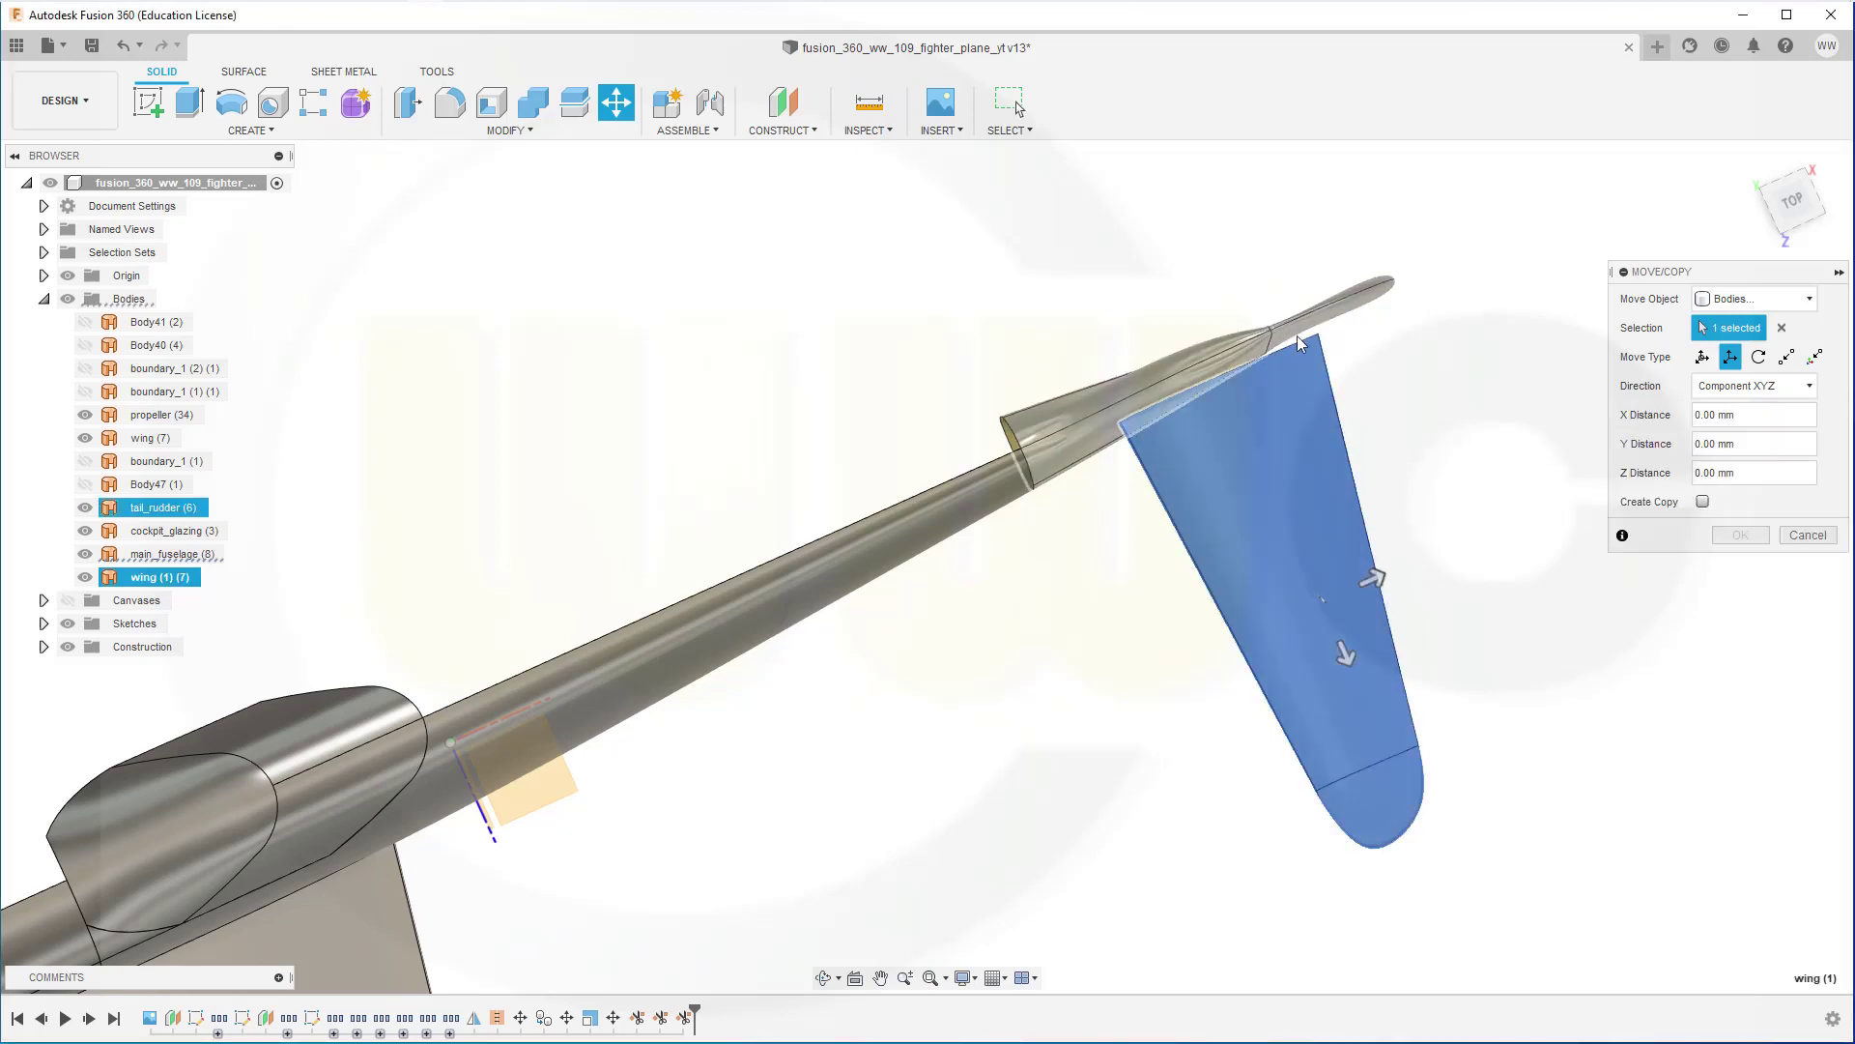
{"action": "left_click", "coordinate": [1347, 662]}
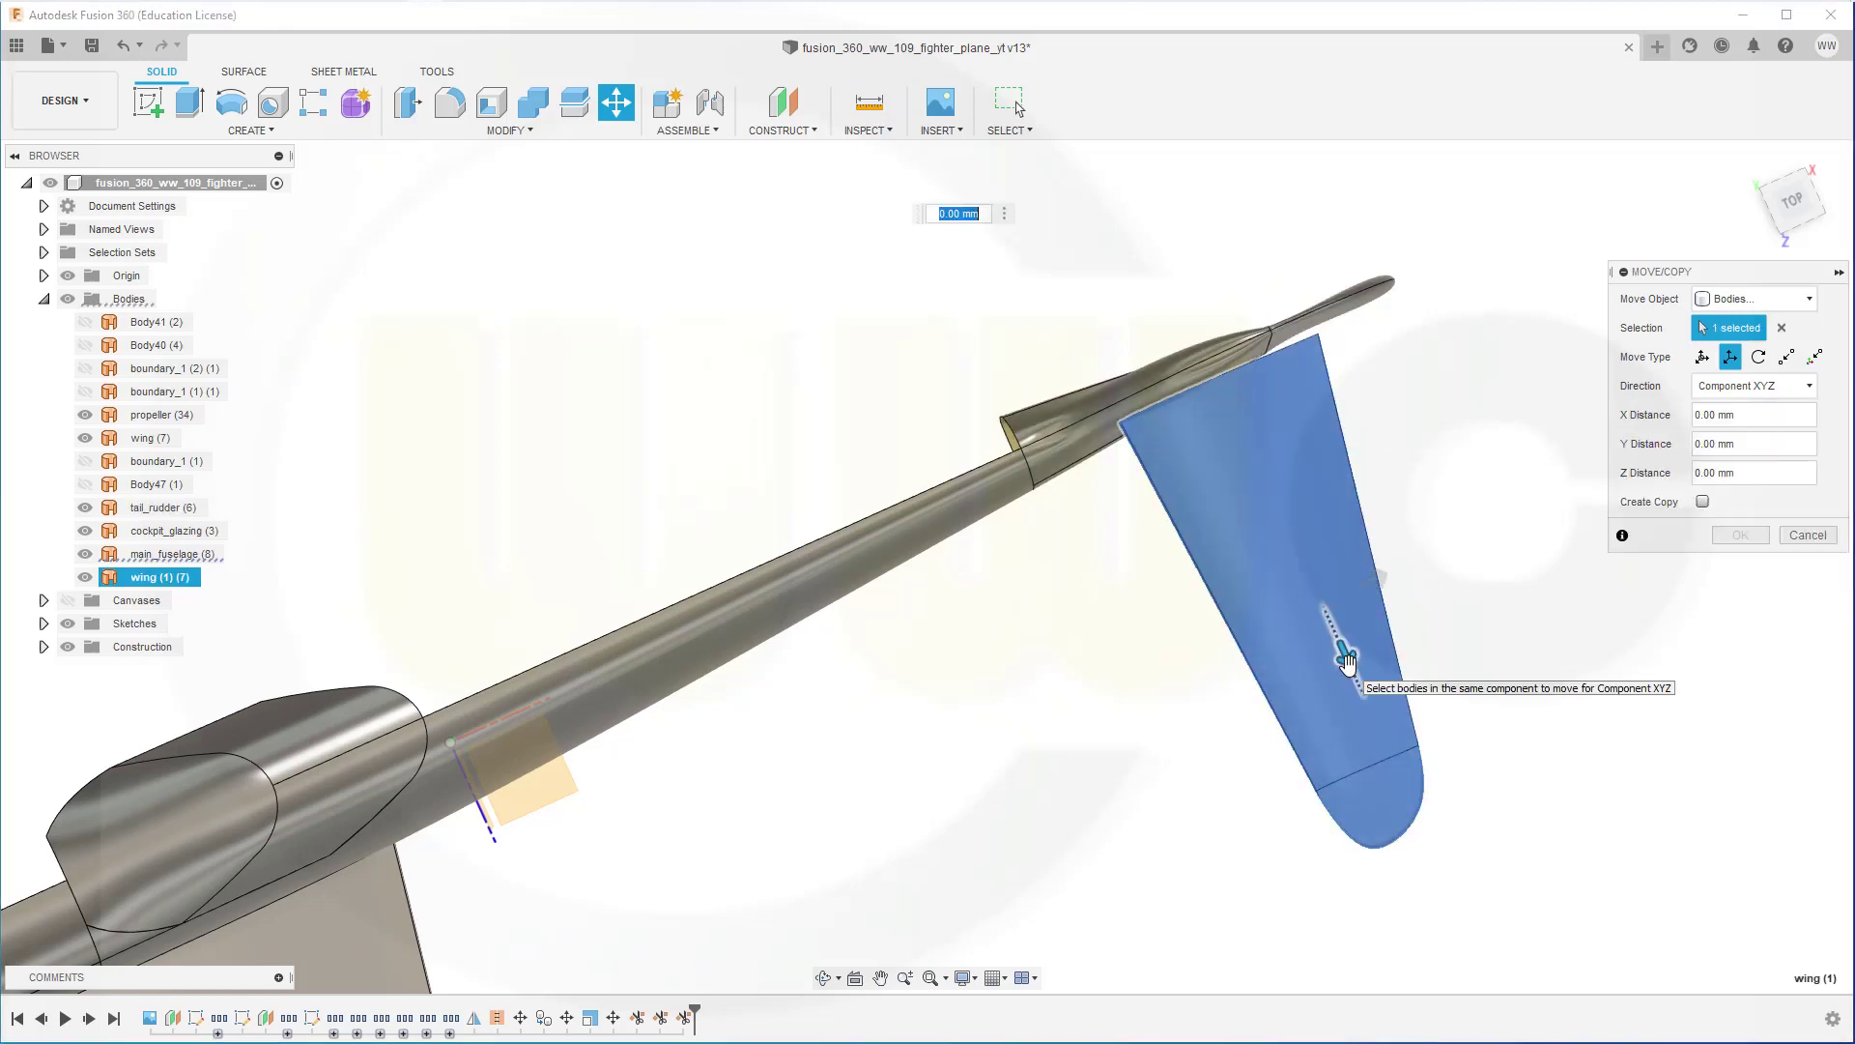
{"action": "left_click_drag", "start_coordinate": [1347, 663], "coordinate": [1340, 650]}
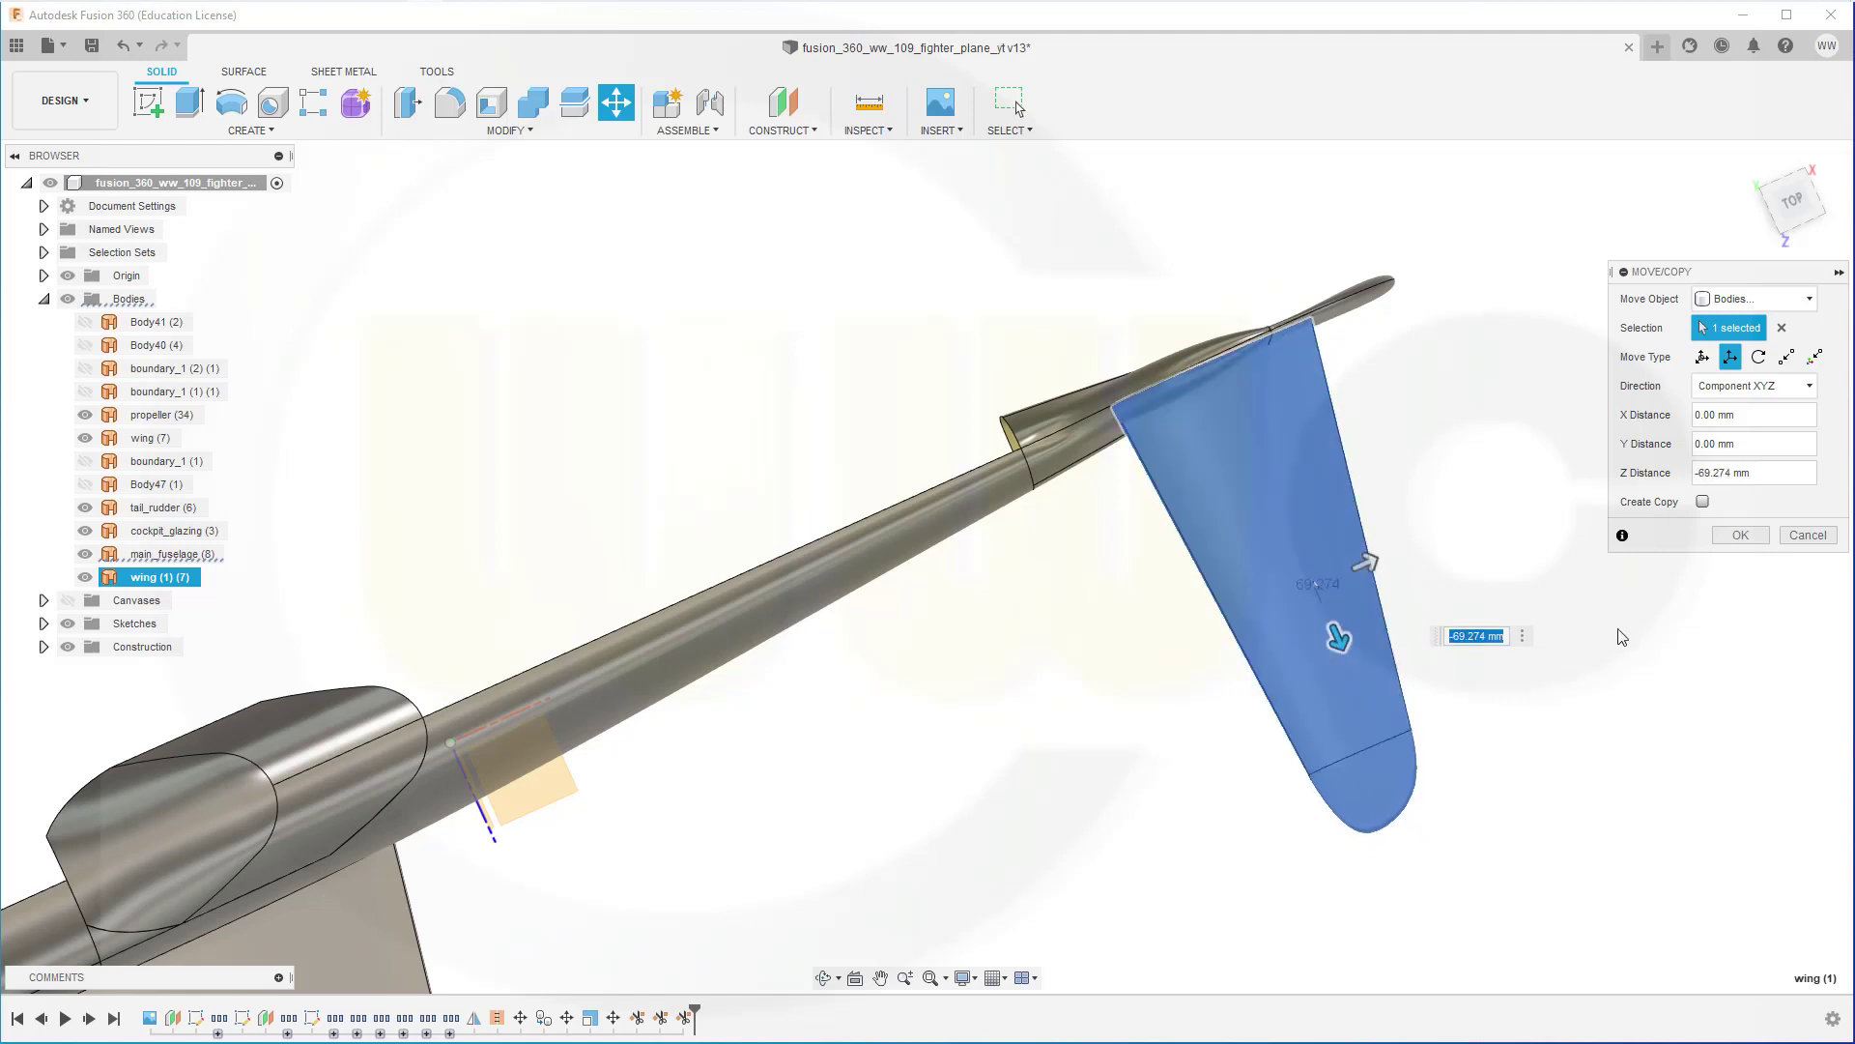
{"action": "left_click", "coordinate": [1736, 536]}
Trim the tail wing with the tail rudder as the trim tool, removing the wing portion inside the rudder.
{"action": "middle_click_drag", "start_coordinate": [1511, 527], "coordinate": [1507, 480], "text": "shift"}
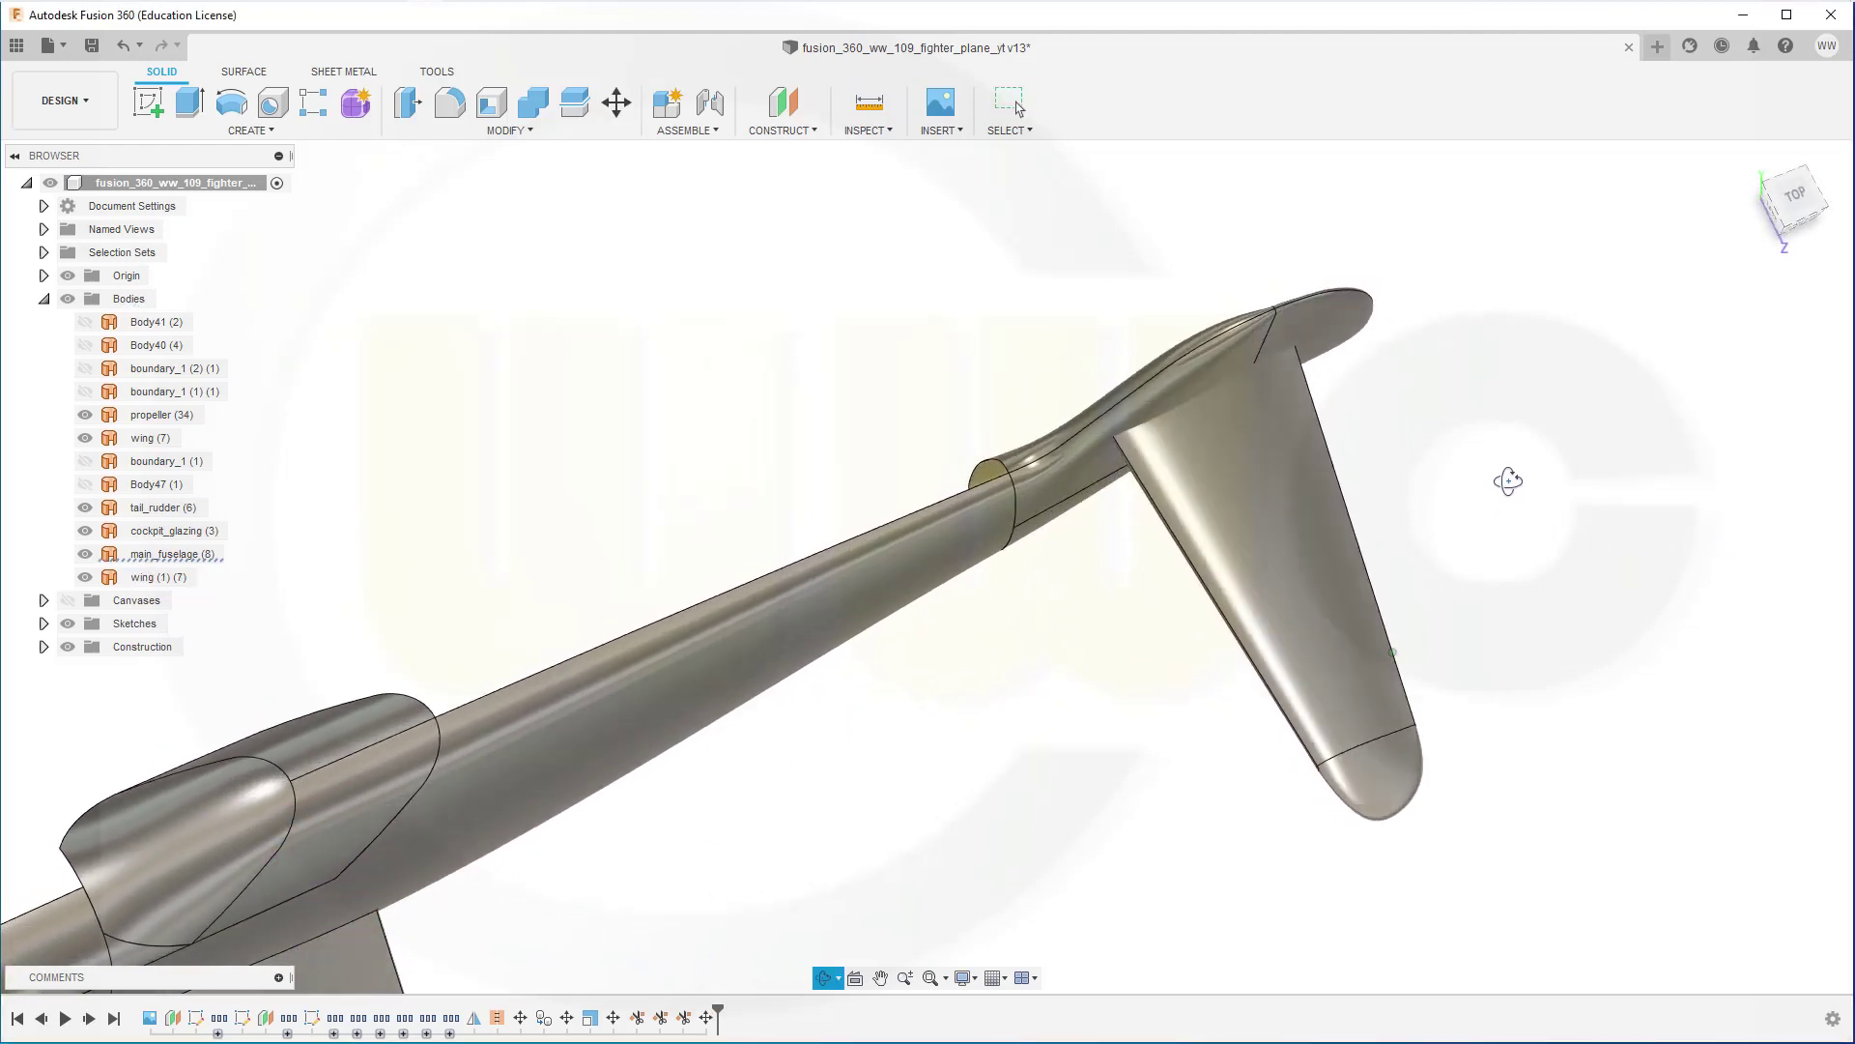
{"action": "scroll", "coordinate": [1472, 467], "scroll_direction": "up", "scroll_amount": 3}
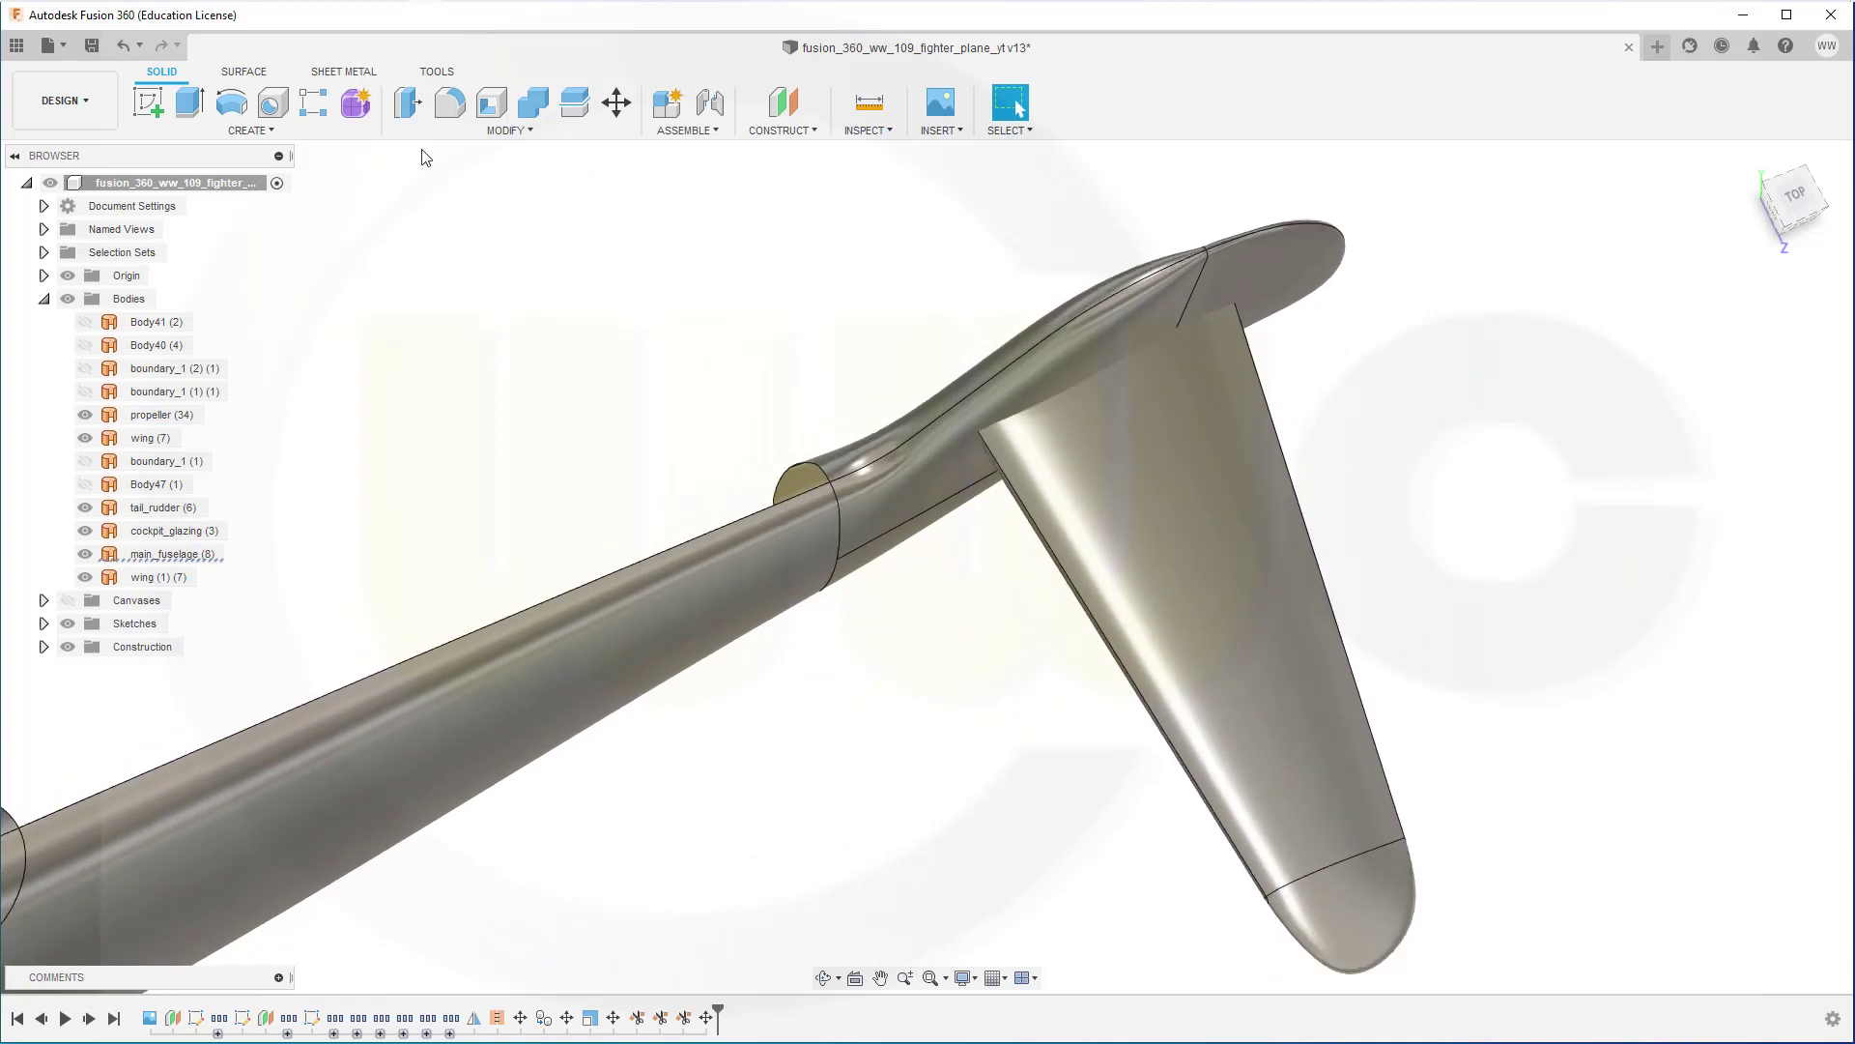
{"action": "left_click", "coordinate": [244, 74]}
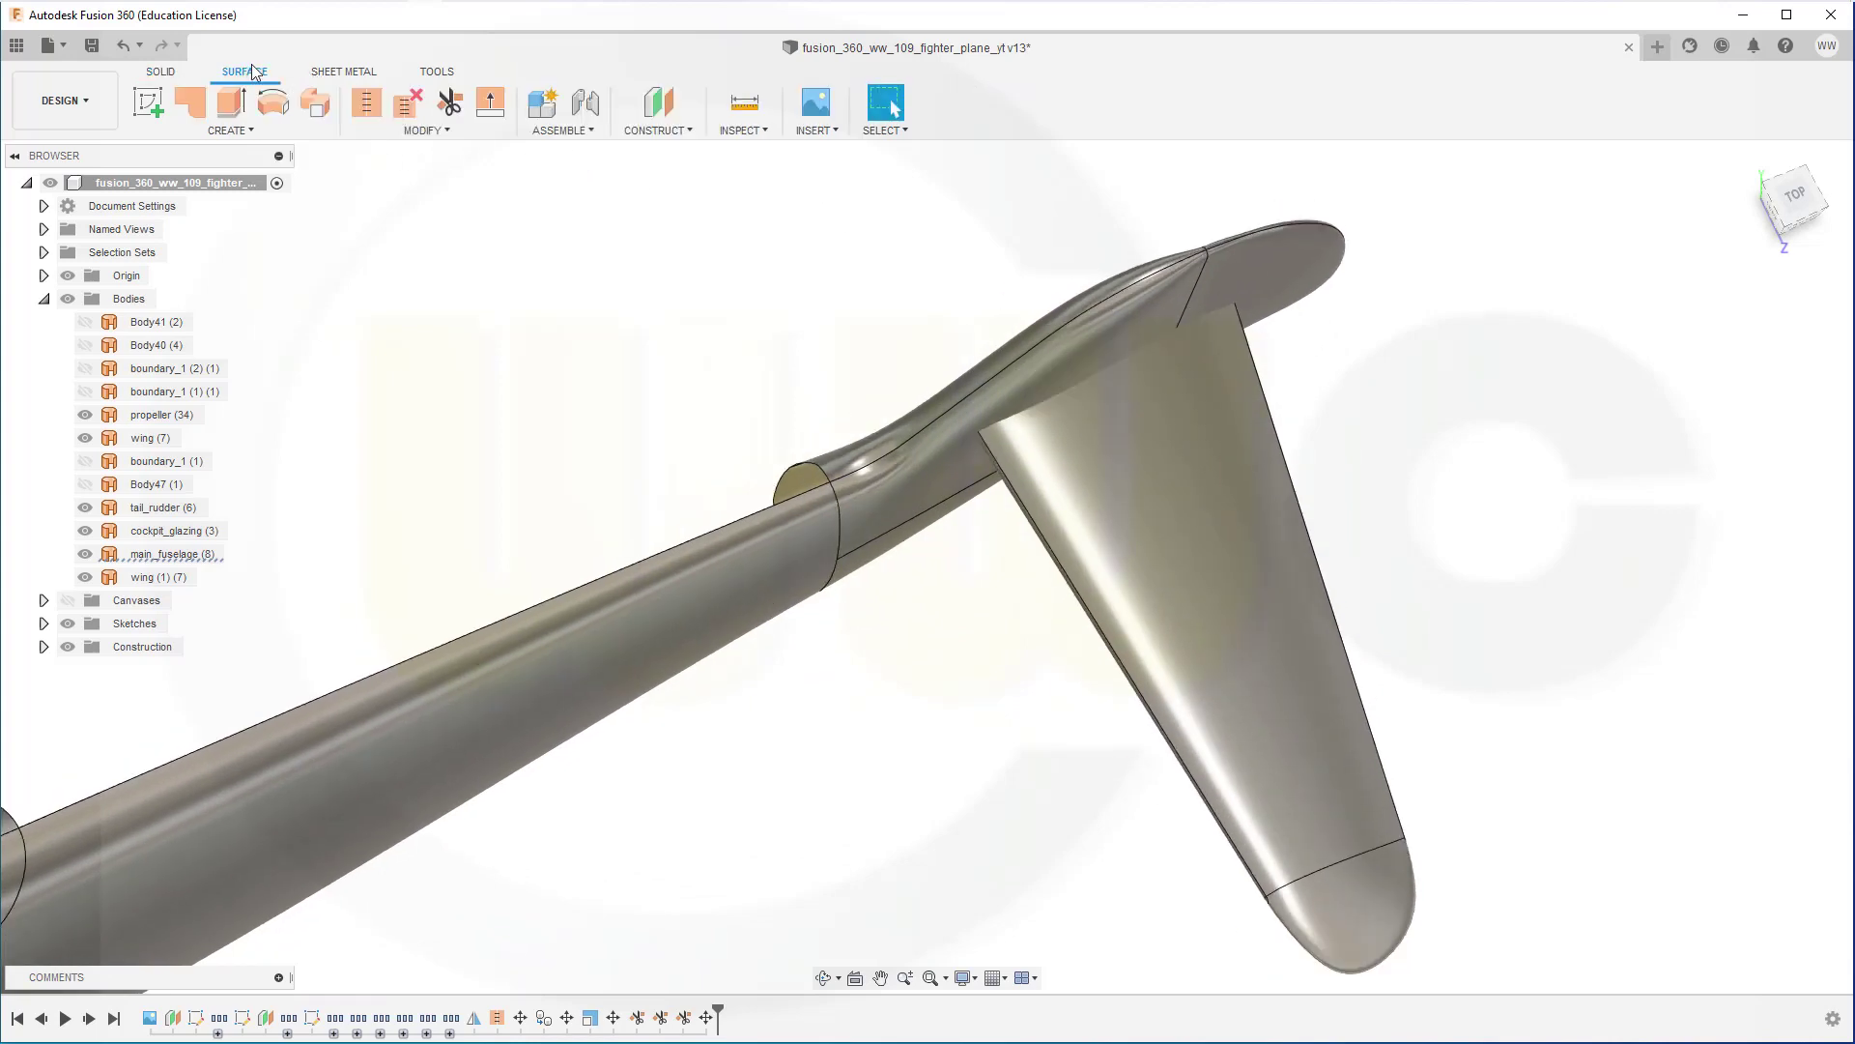
{"action": "left_click", "coordinate": [450, 102]}
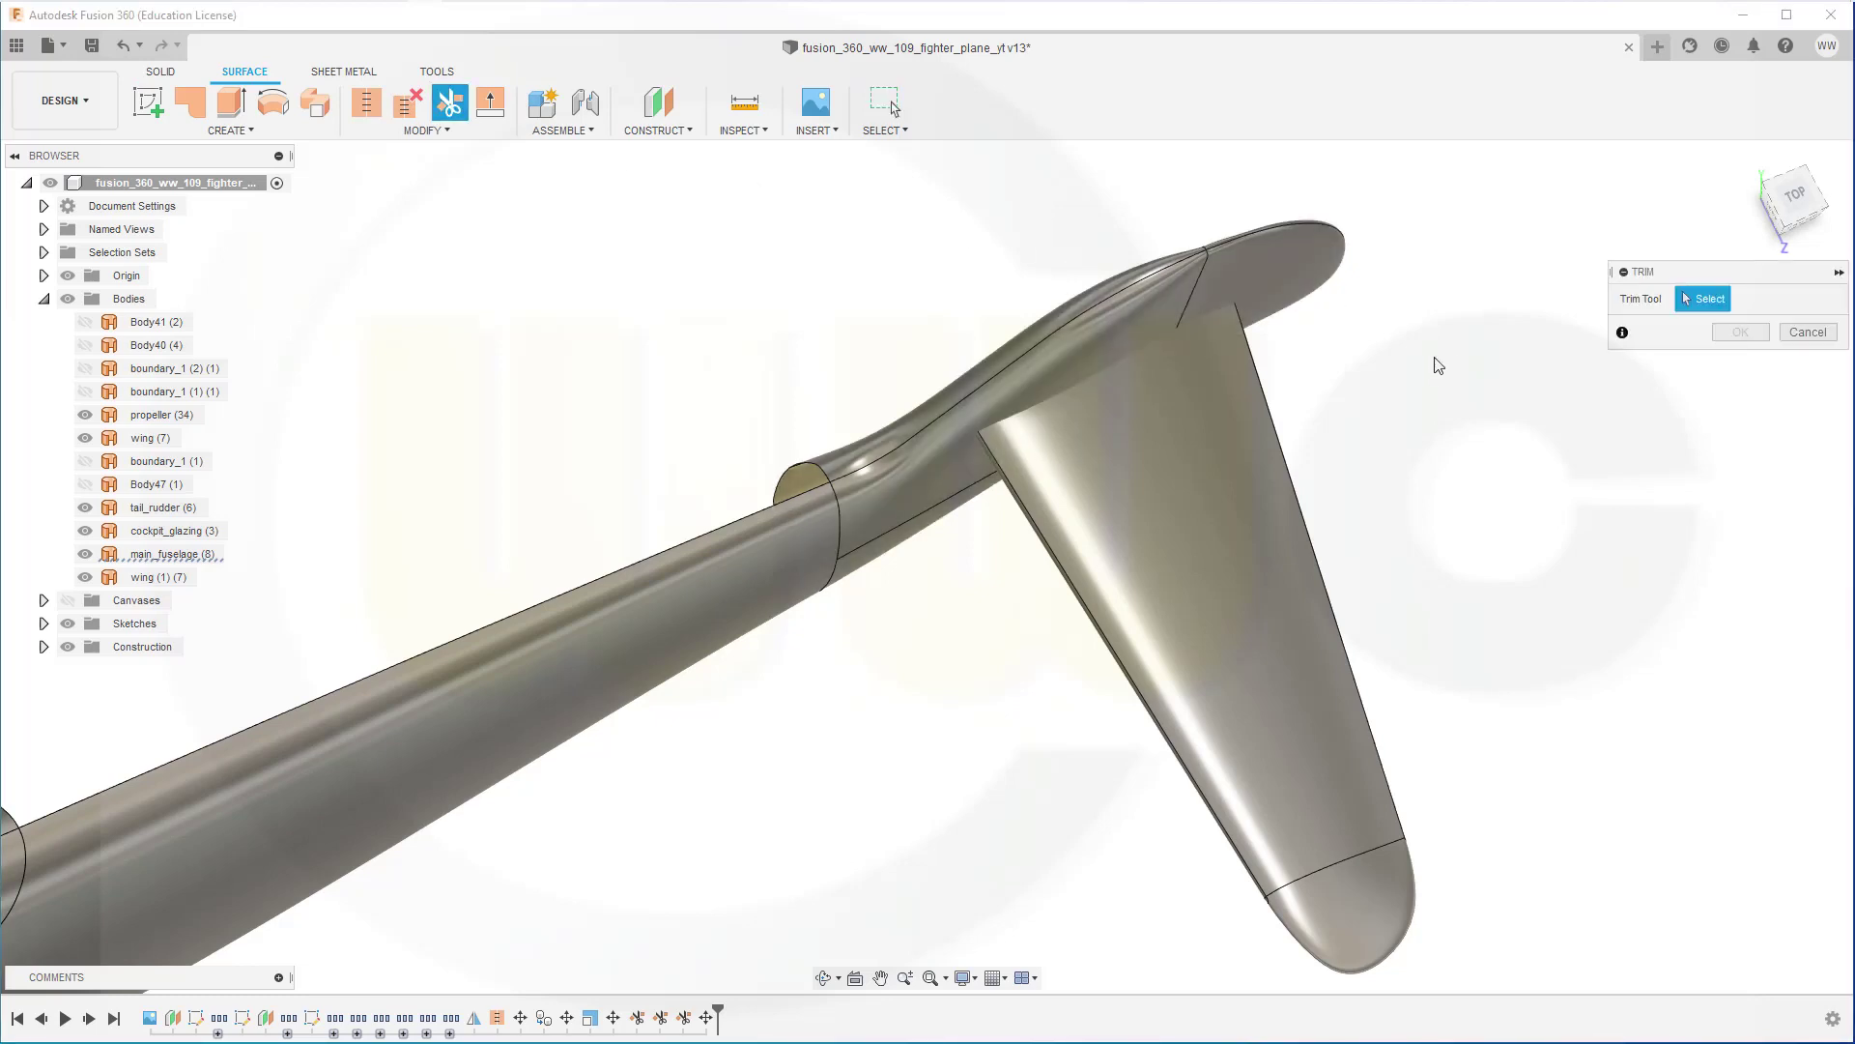
{"action": "left_click", "coordinate": [1297, 281]}
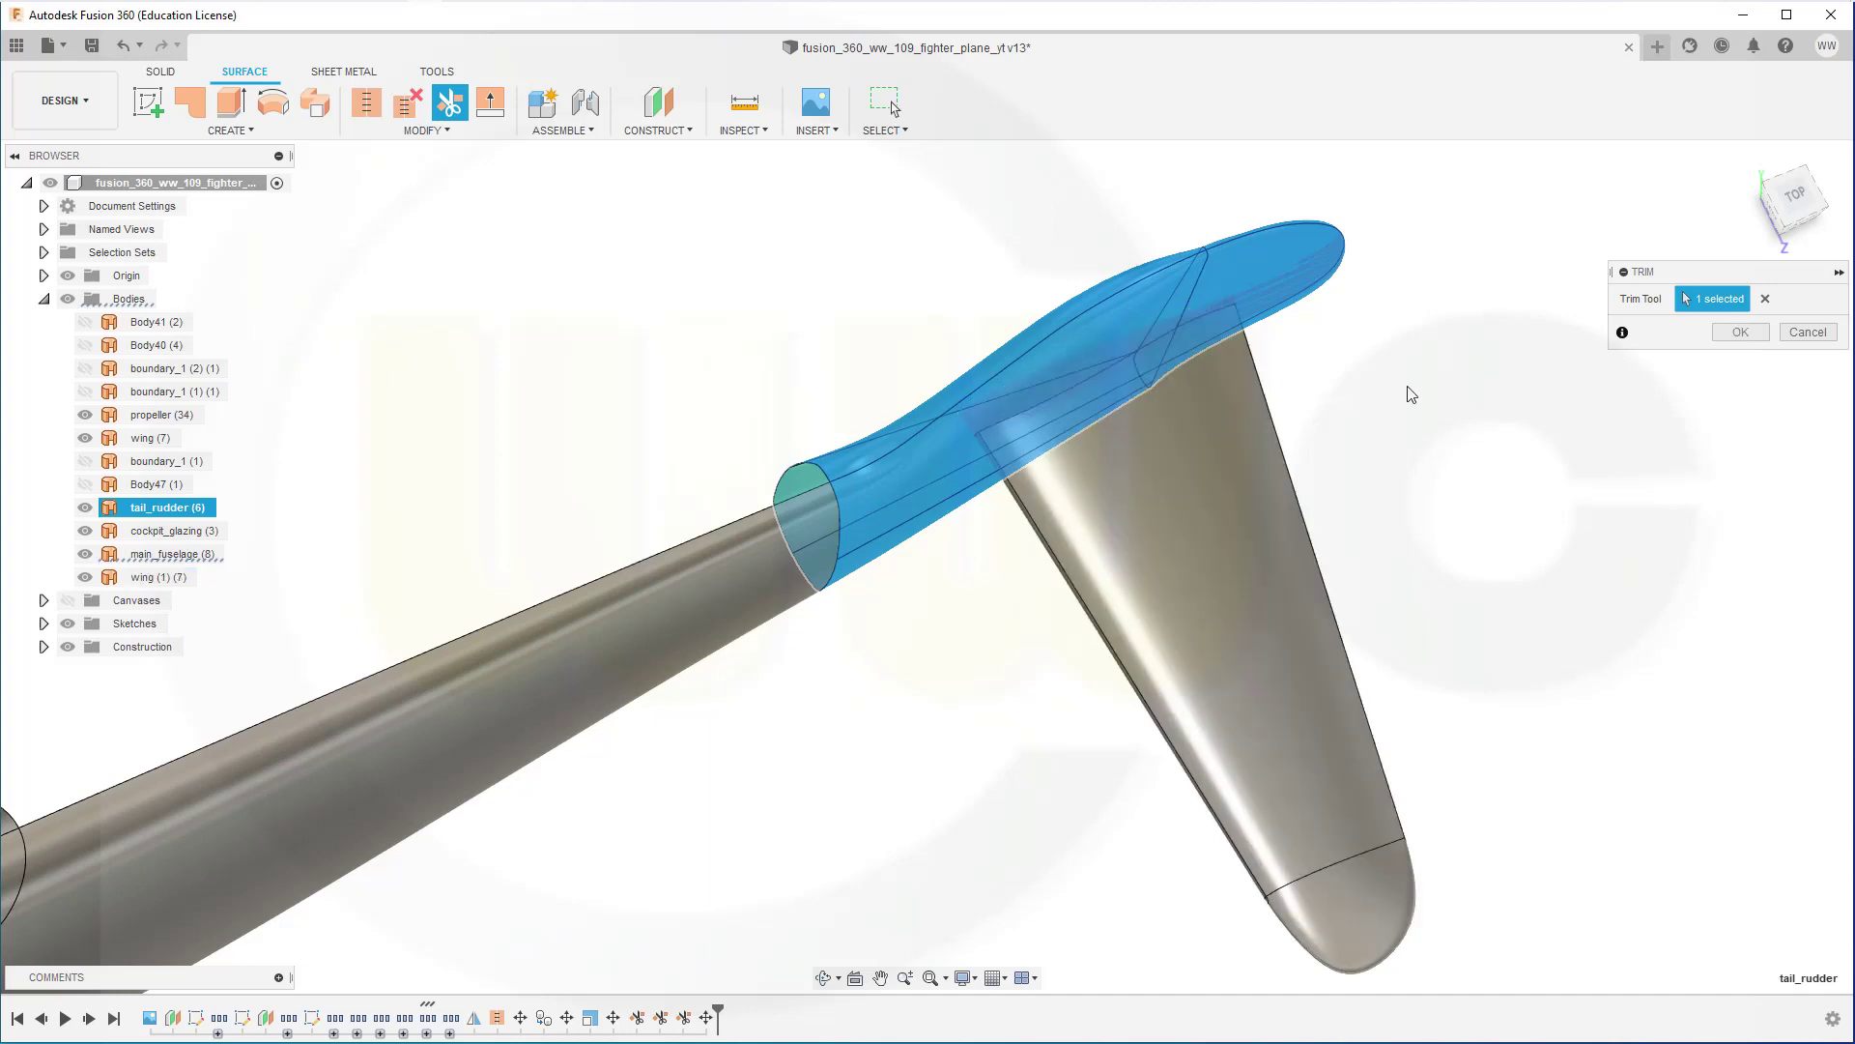
{"action": "left_click", "coordinate": [1740, 333]}
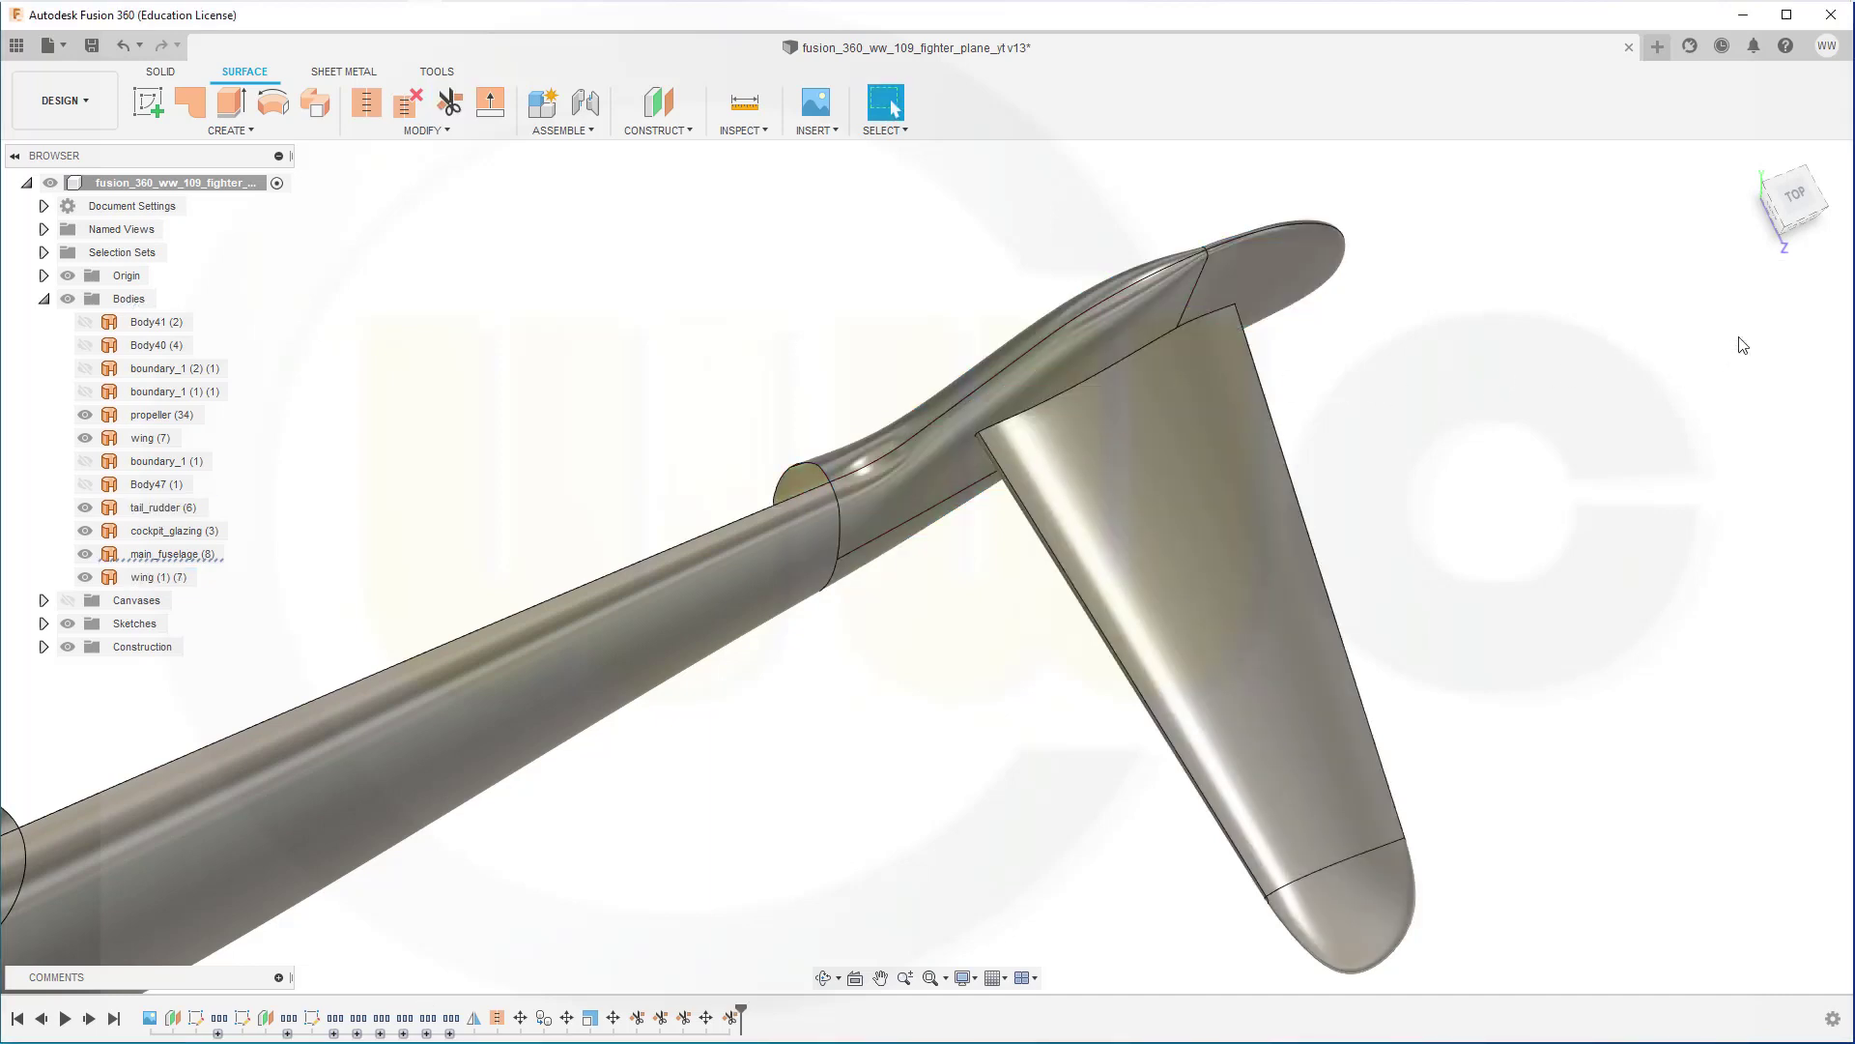
Trim the tail rudder with the tail wing as the trim tool, removing the rudder area enclosed by the tail wing root.
{"action": "middle_click_drag", "start_coordinate": [1500, 370], "coordinate": [1204, 328], "text": "shift"}
{"action": "left_click", "coordinate": [450, 103]}
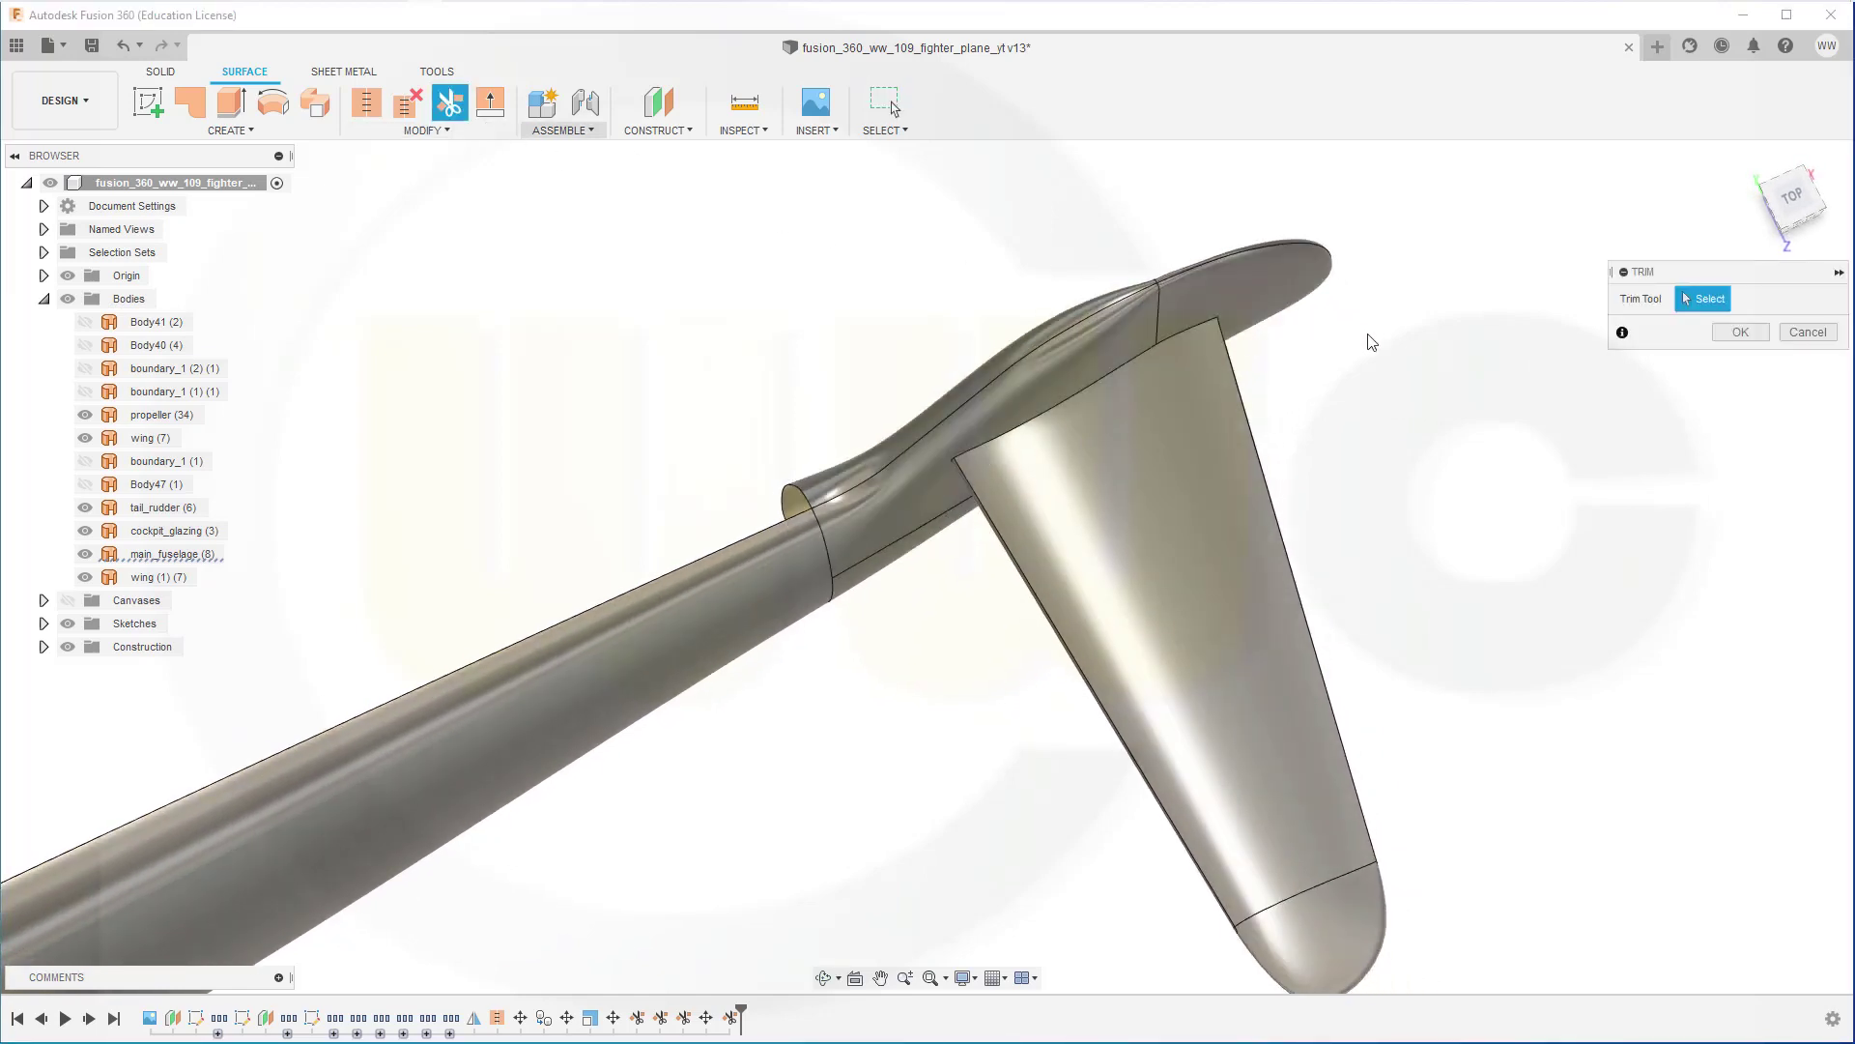
{"action": "left_click", "coordinate": [1233, 396]}
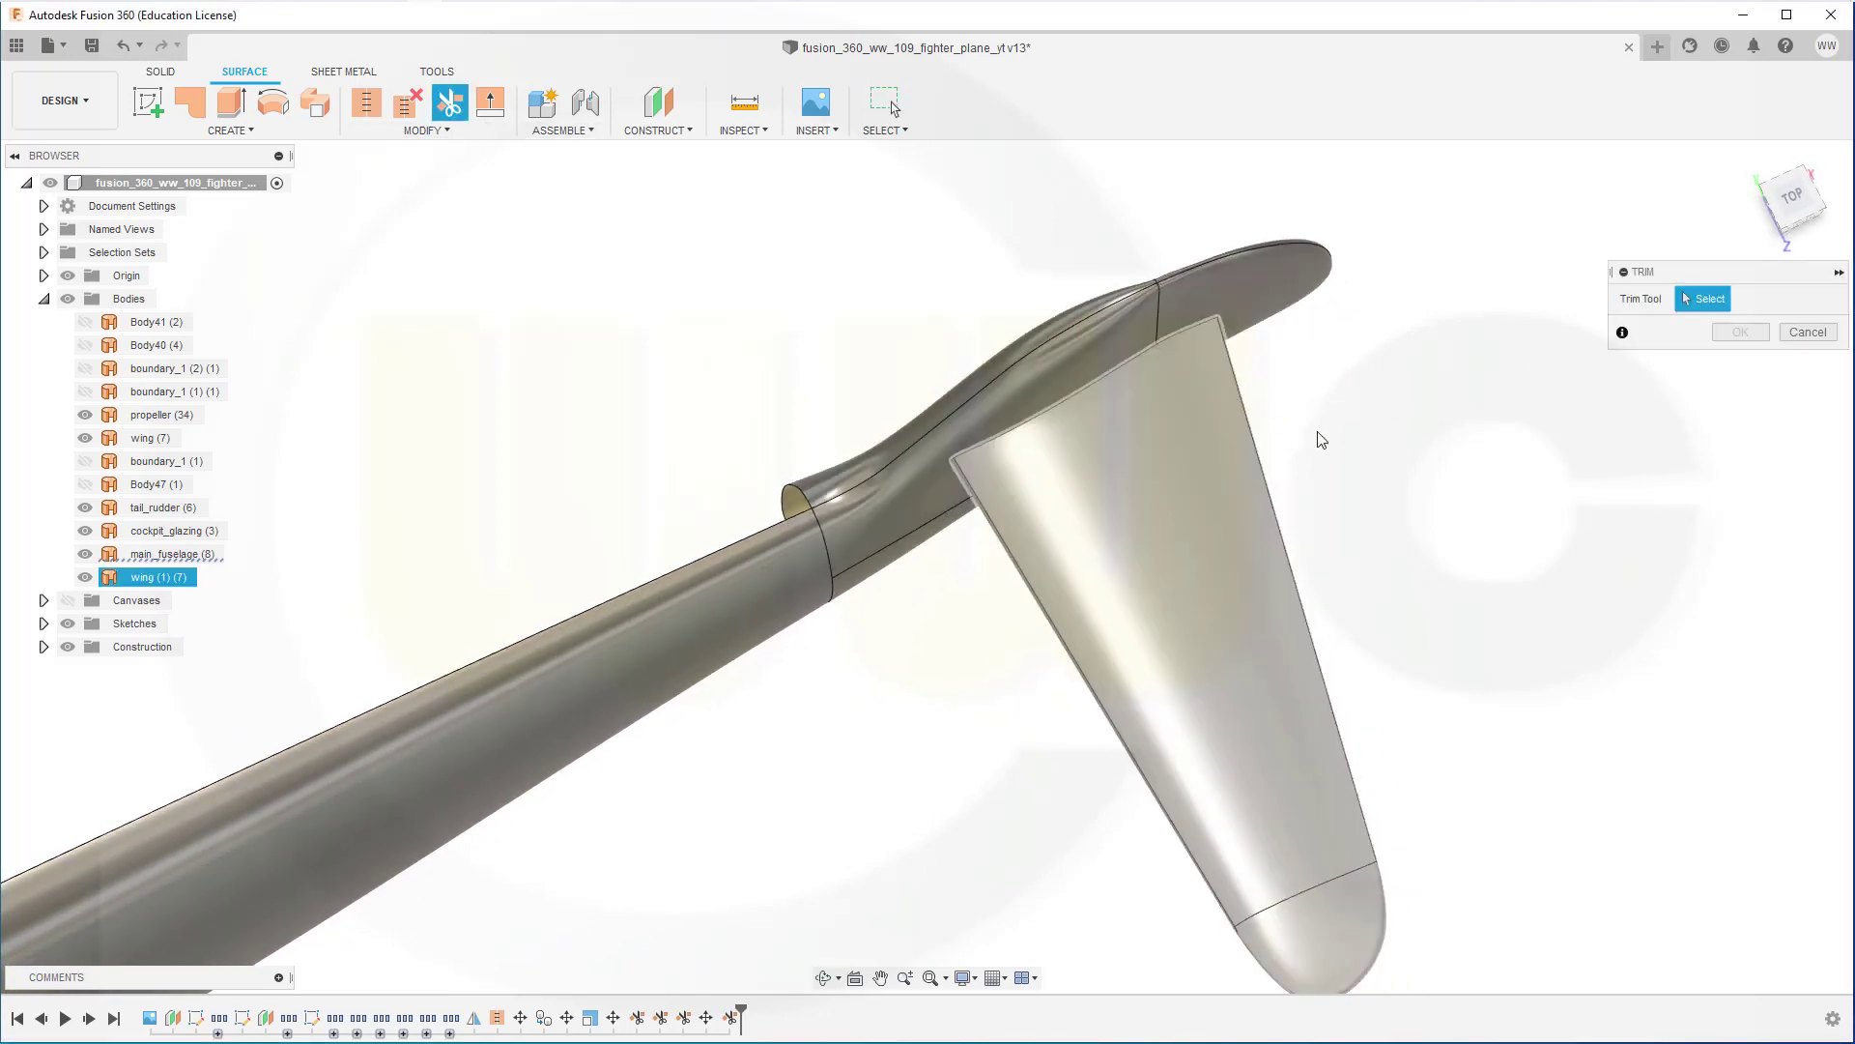
{"action": "middle_click_drag", "start_coordinate": [1365, 480], "coordinate": [1343, 426], "text": "shift"}
{"action": "left_click", "coordinate": [1098, 438]}
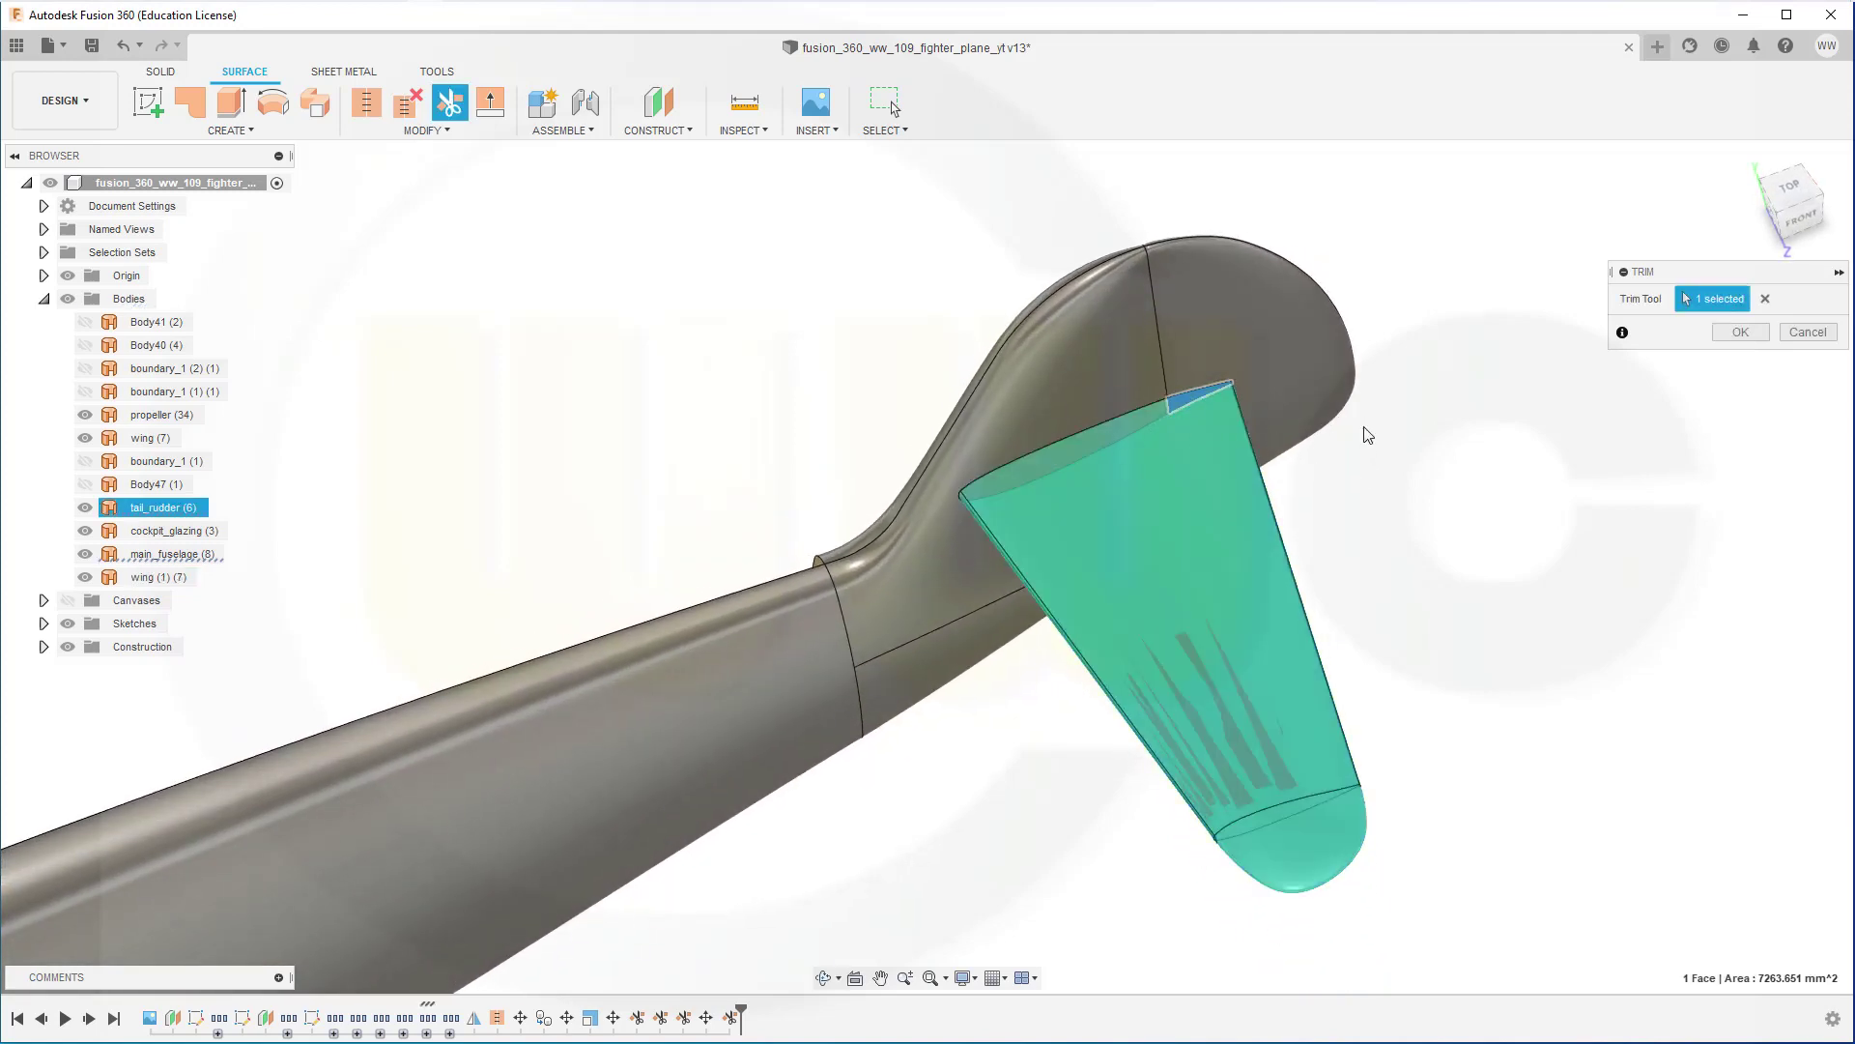
{"action": "left_click", "coordinate": [1740, 331]}
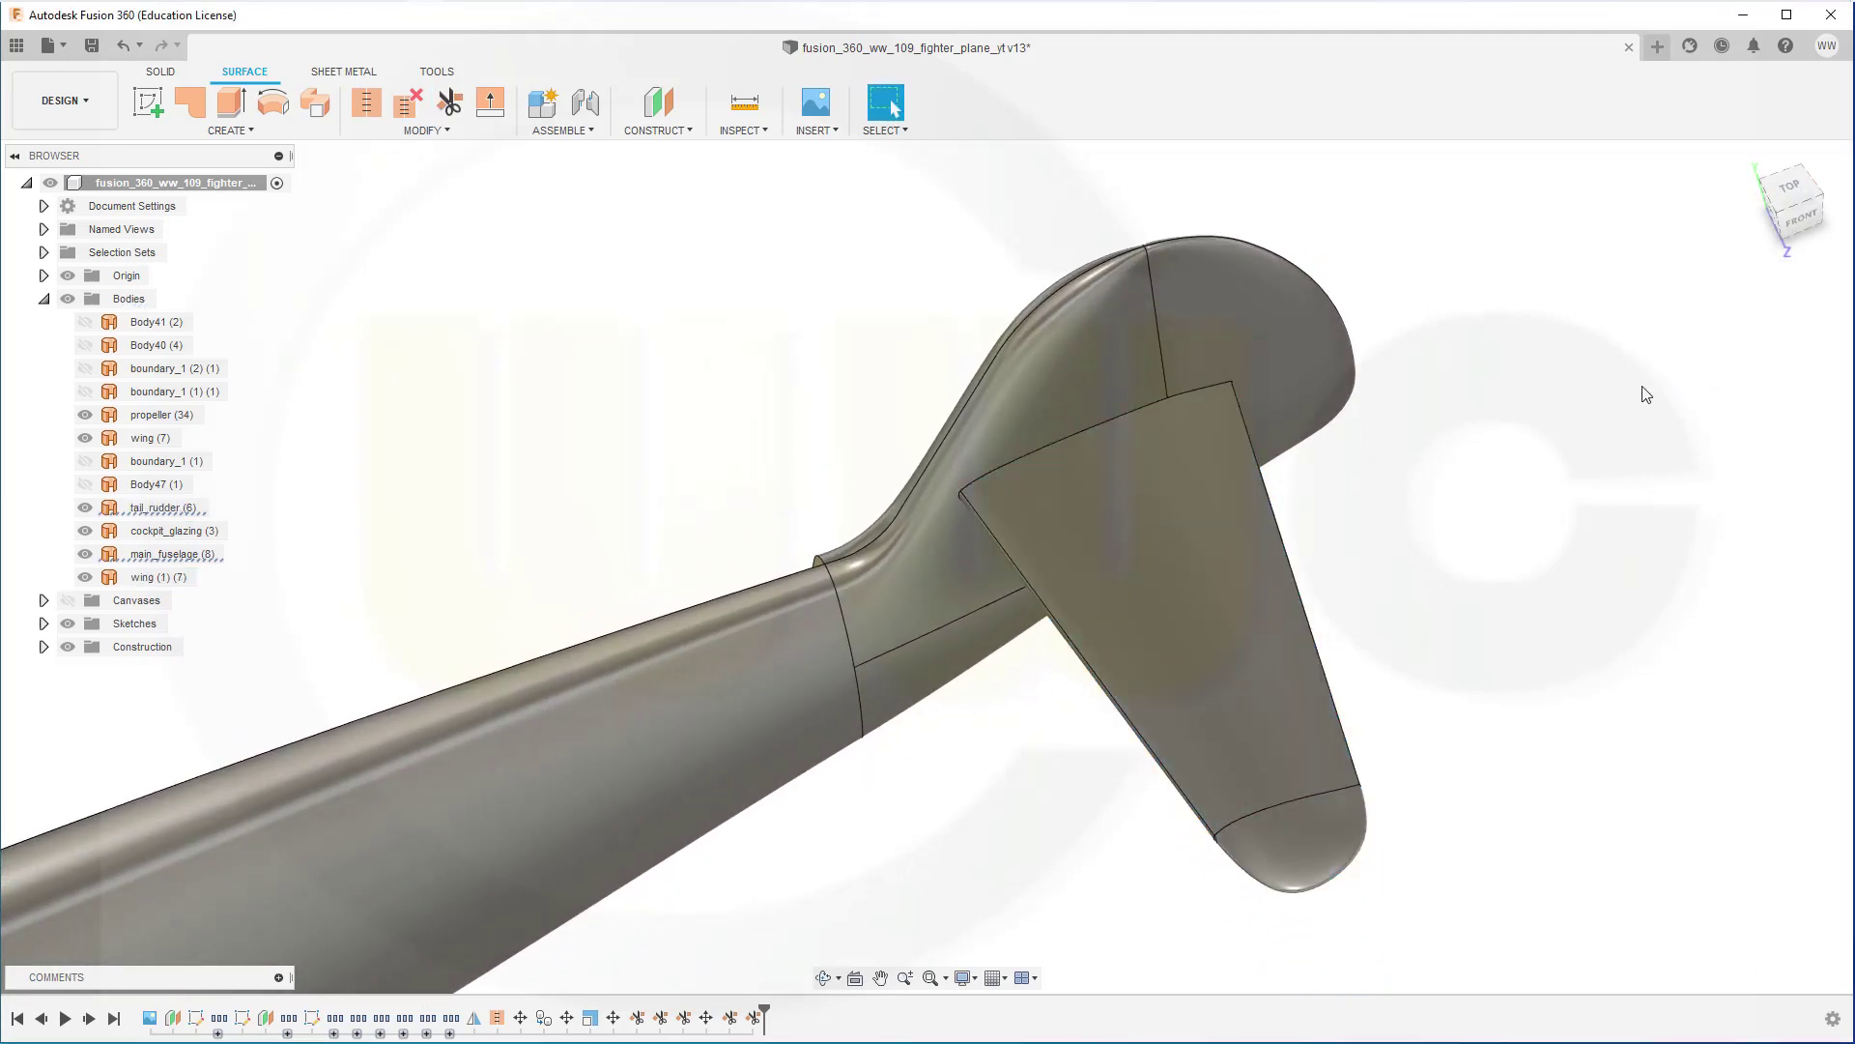
{"action": "middle_click_drag", "start_coordinate": [1452, 428], "coordinate": [1483, 468], "text": "shift"}
{"action": "left_click_drag", "start_coordinate": [1484, 486], "coordinate": [1159, 624]}
{"action": "key", "text": "Escape"}
{"action": "key", "text": "F4"}
{"action": "key", "text": "Escape"}
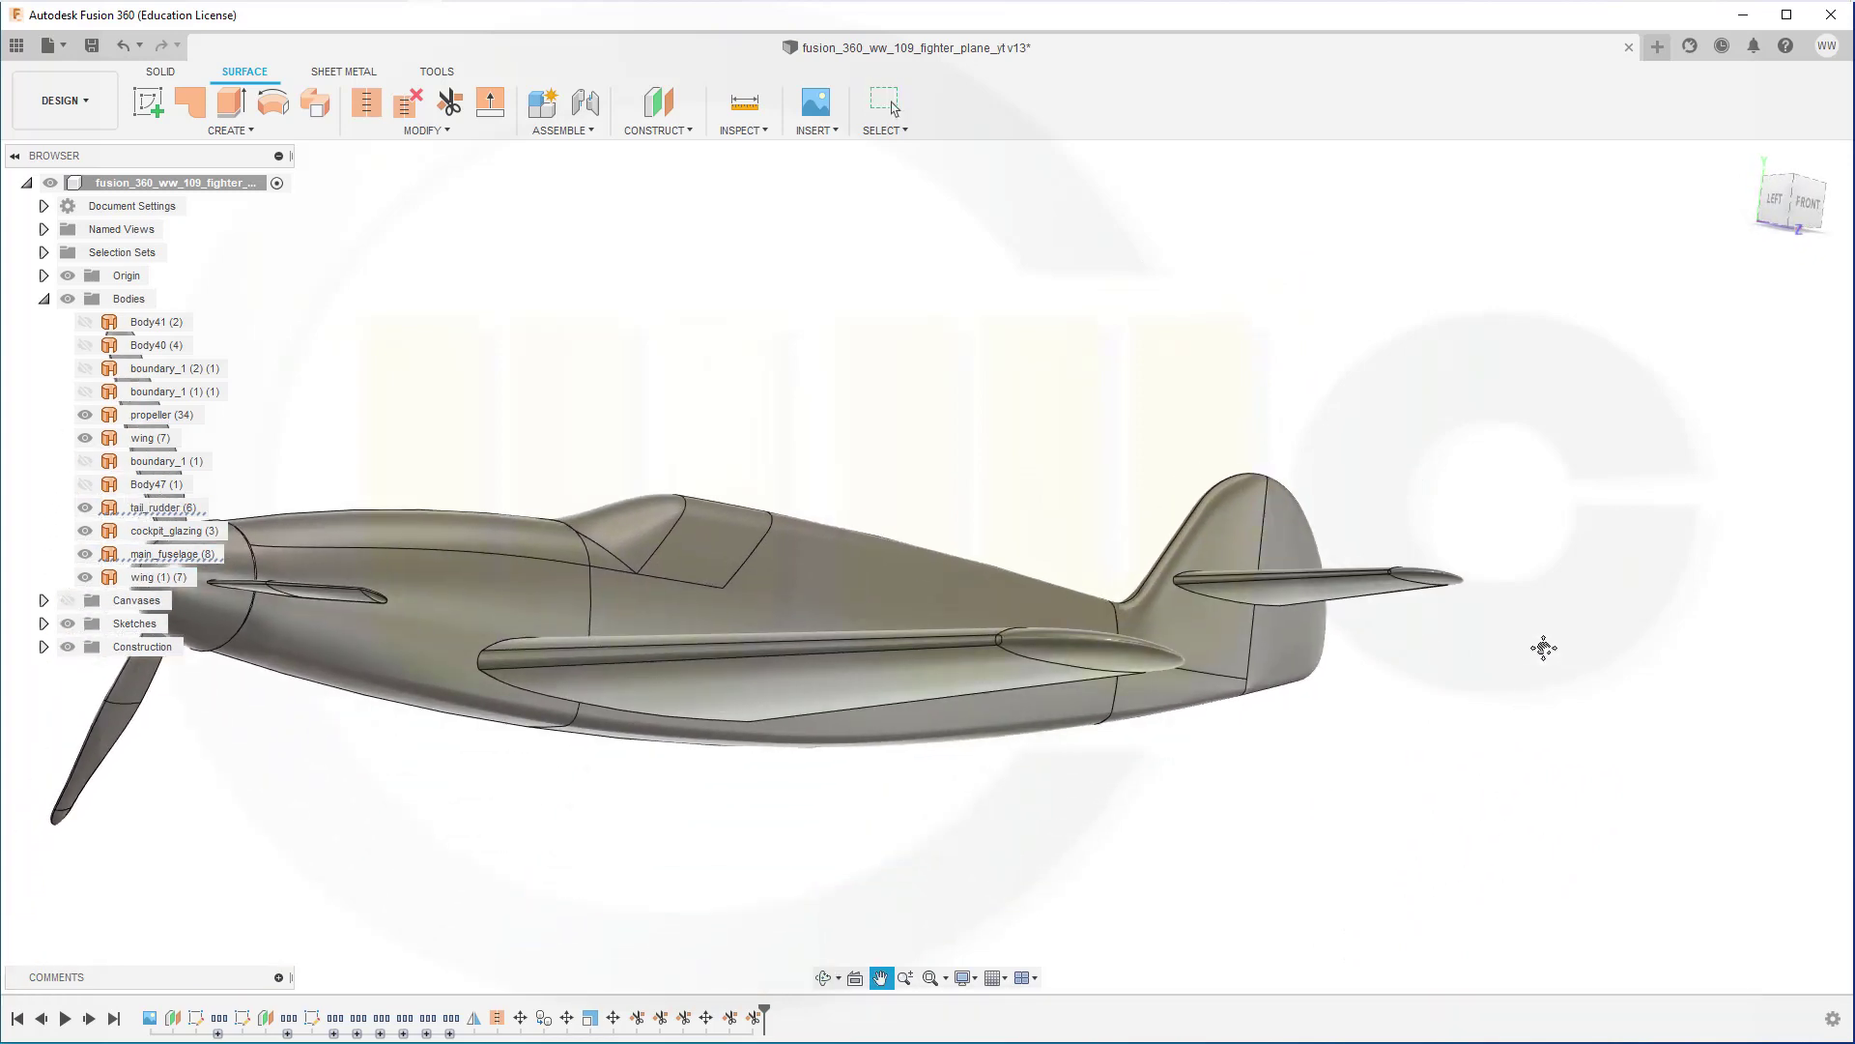
{"action": "left_click", "coordinate": [449, 101]}
{"action": "scroll", "coordinate": [905, 734], "scroll_direction": "down", "scroll_amount": 3}
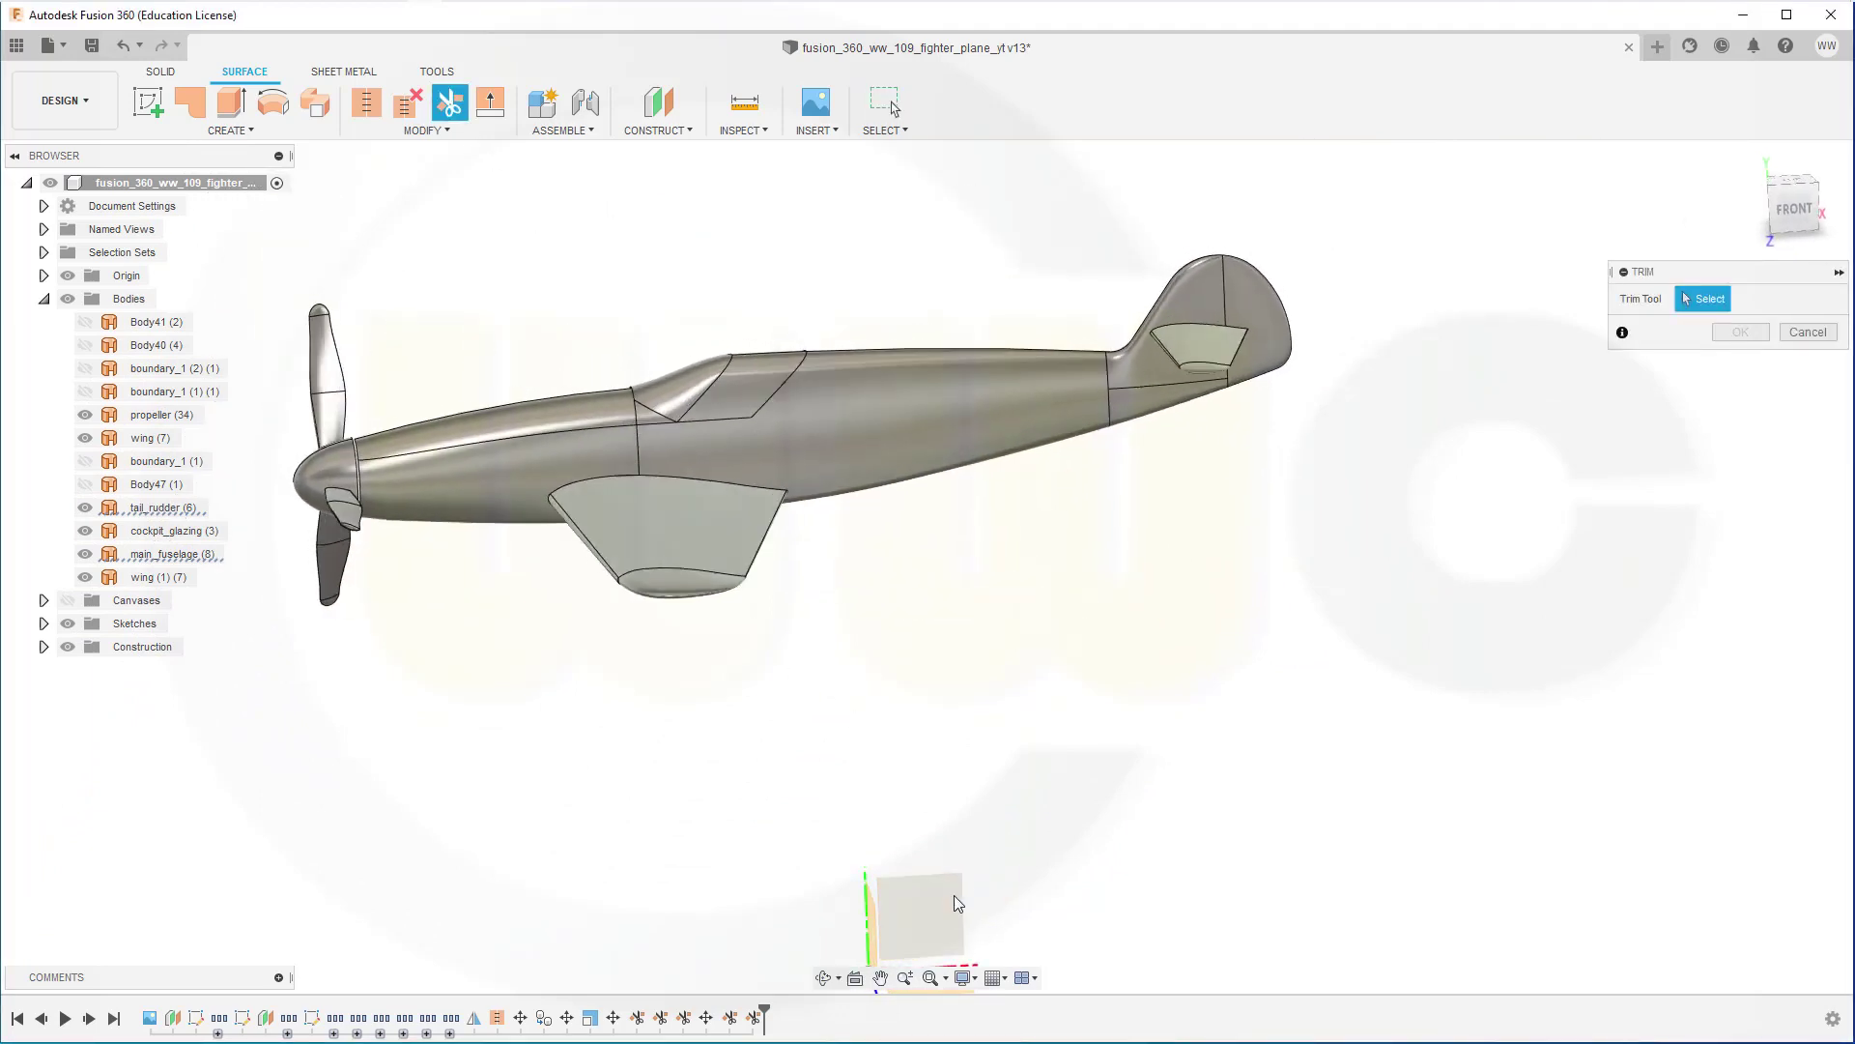
{"action": "left_click", "coordinate": [945, 908]}
{"action": "middle_click_drag", "start_coordinate": [1392, 723], "coordinate": [1222, 787], "text": "shift"}
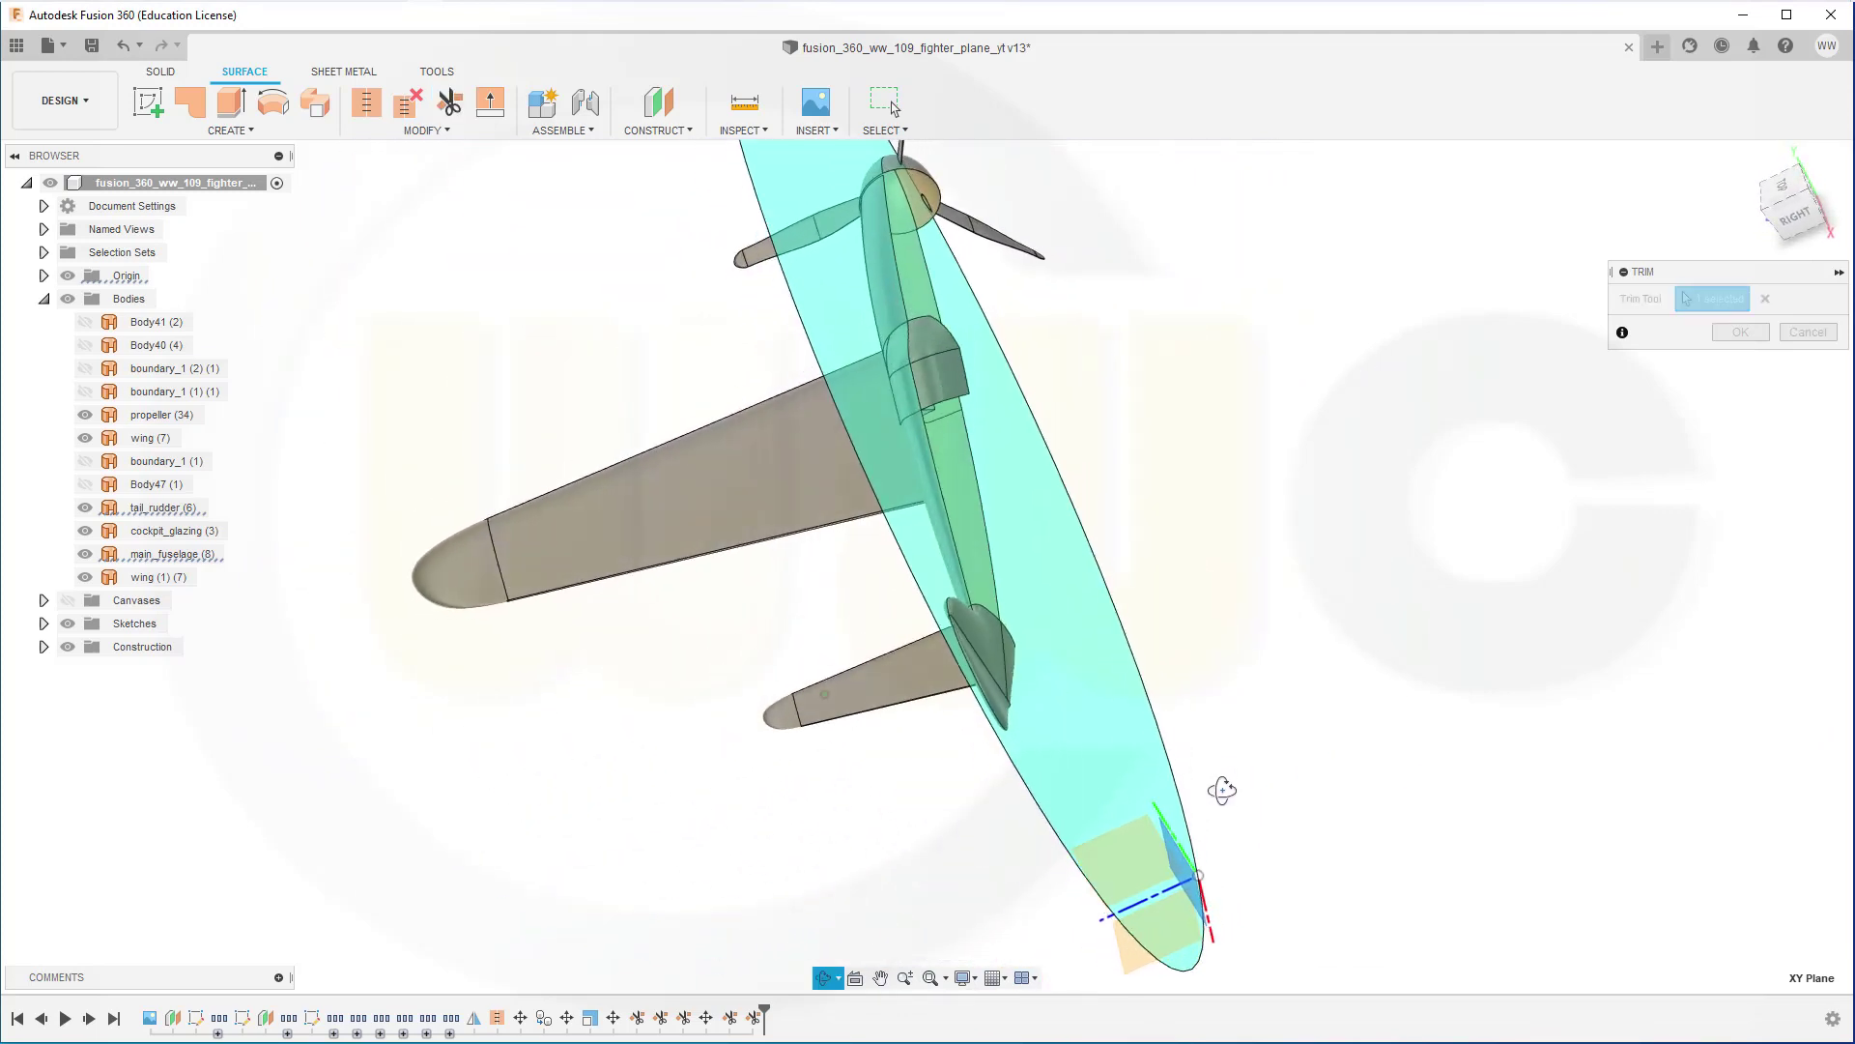
{"action": "middle_click_drag", "start_coordinate": [1155, 698], "coordinate": [1229, 752], "text": "shift"}
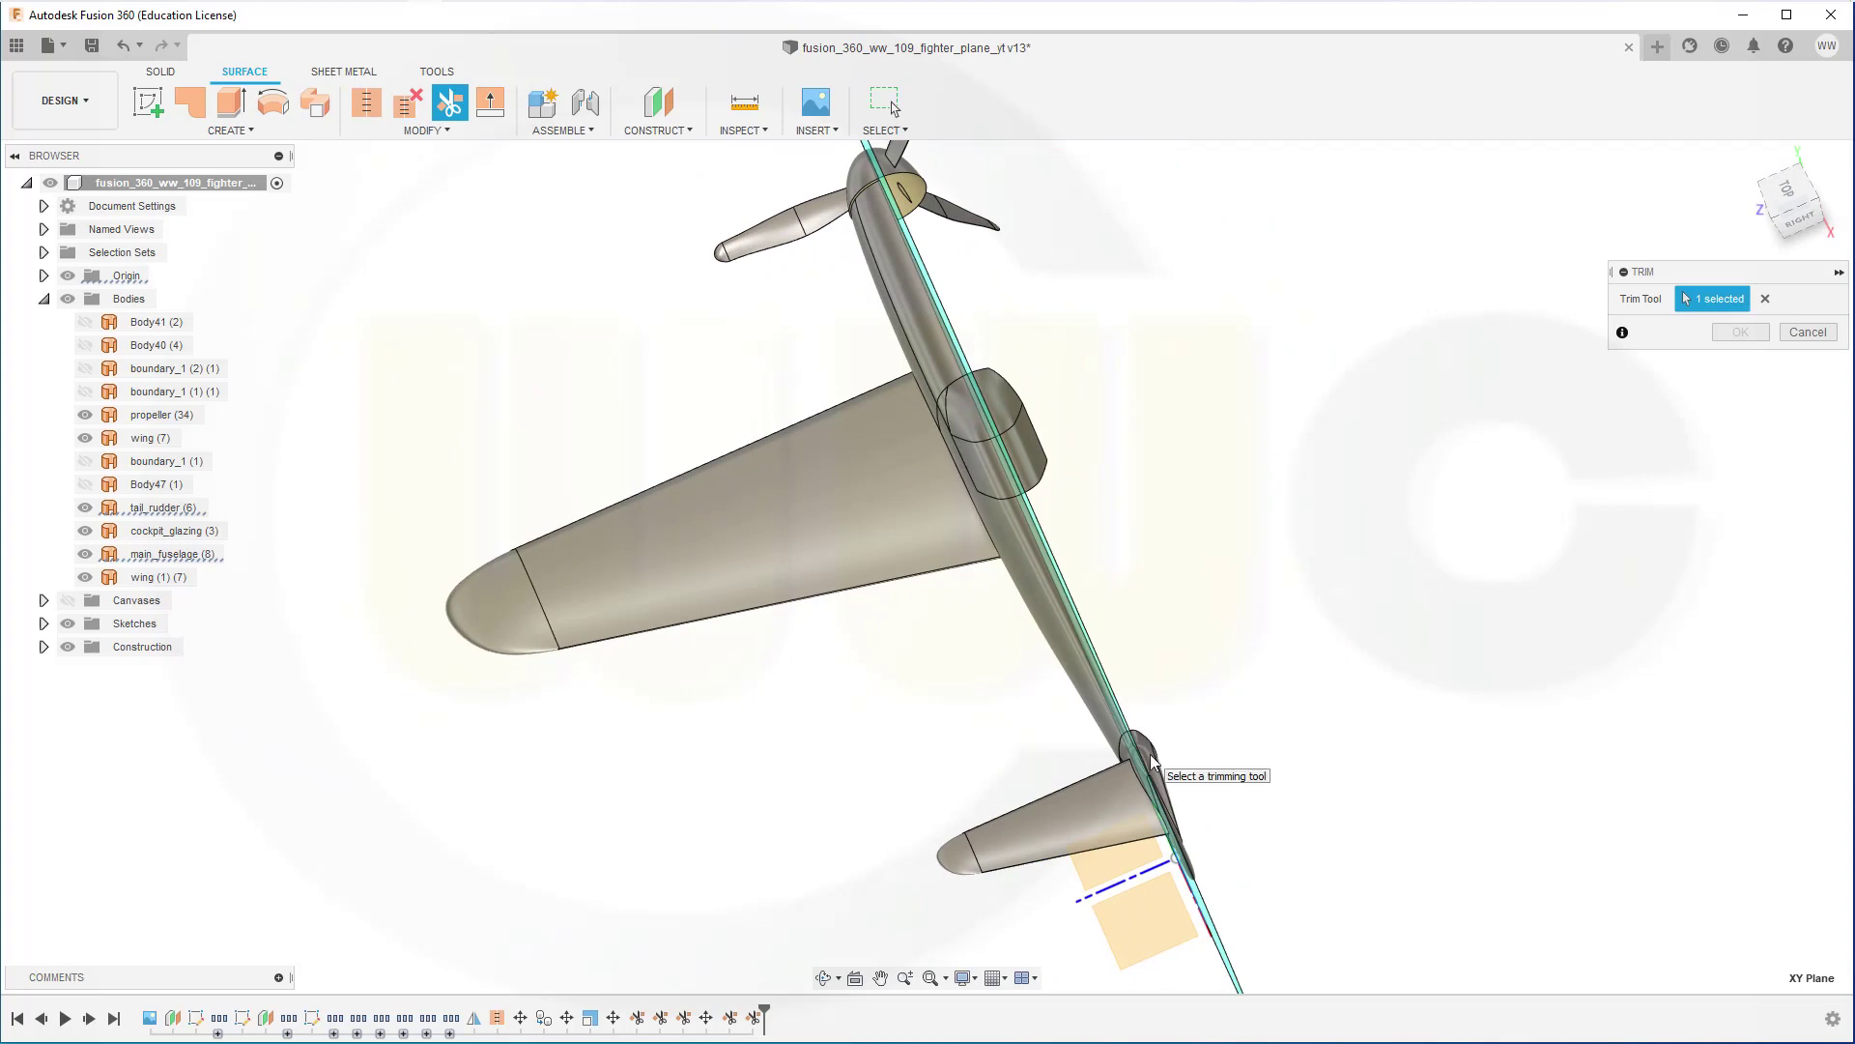
{"action": "left_click", "coordinate": [1808, 331]}
Mirror the tail wing body across the XY plane as a new body.
{"action": "middle_click_drag", "start_coordinate": [1328, 587], "coordinate": [1293, 558], "text": "shift"}
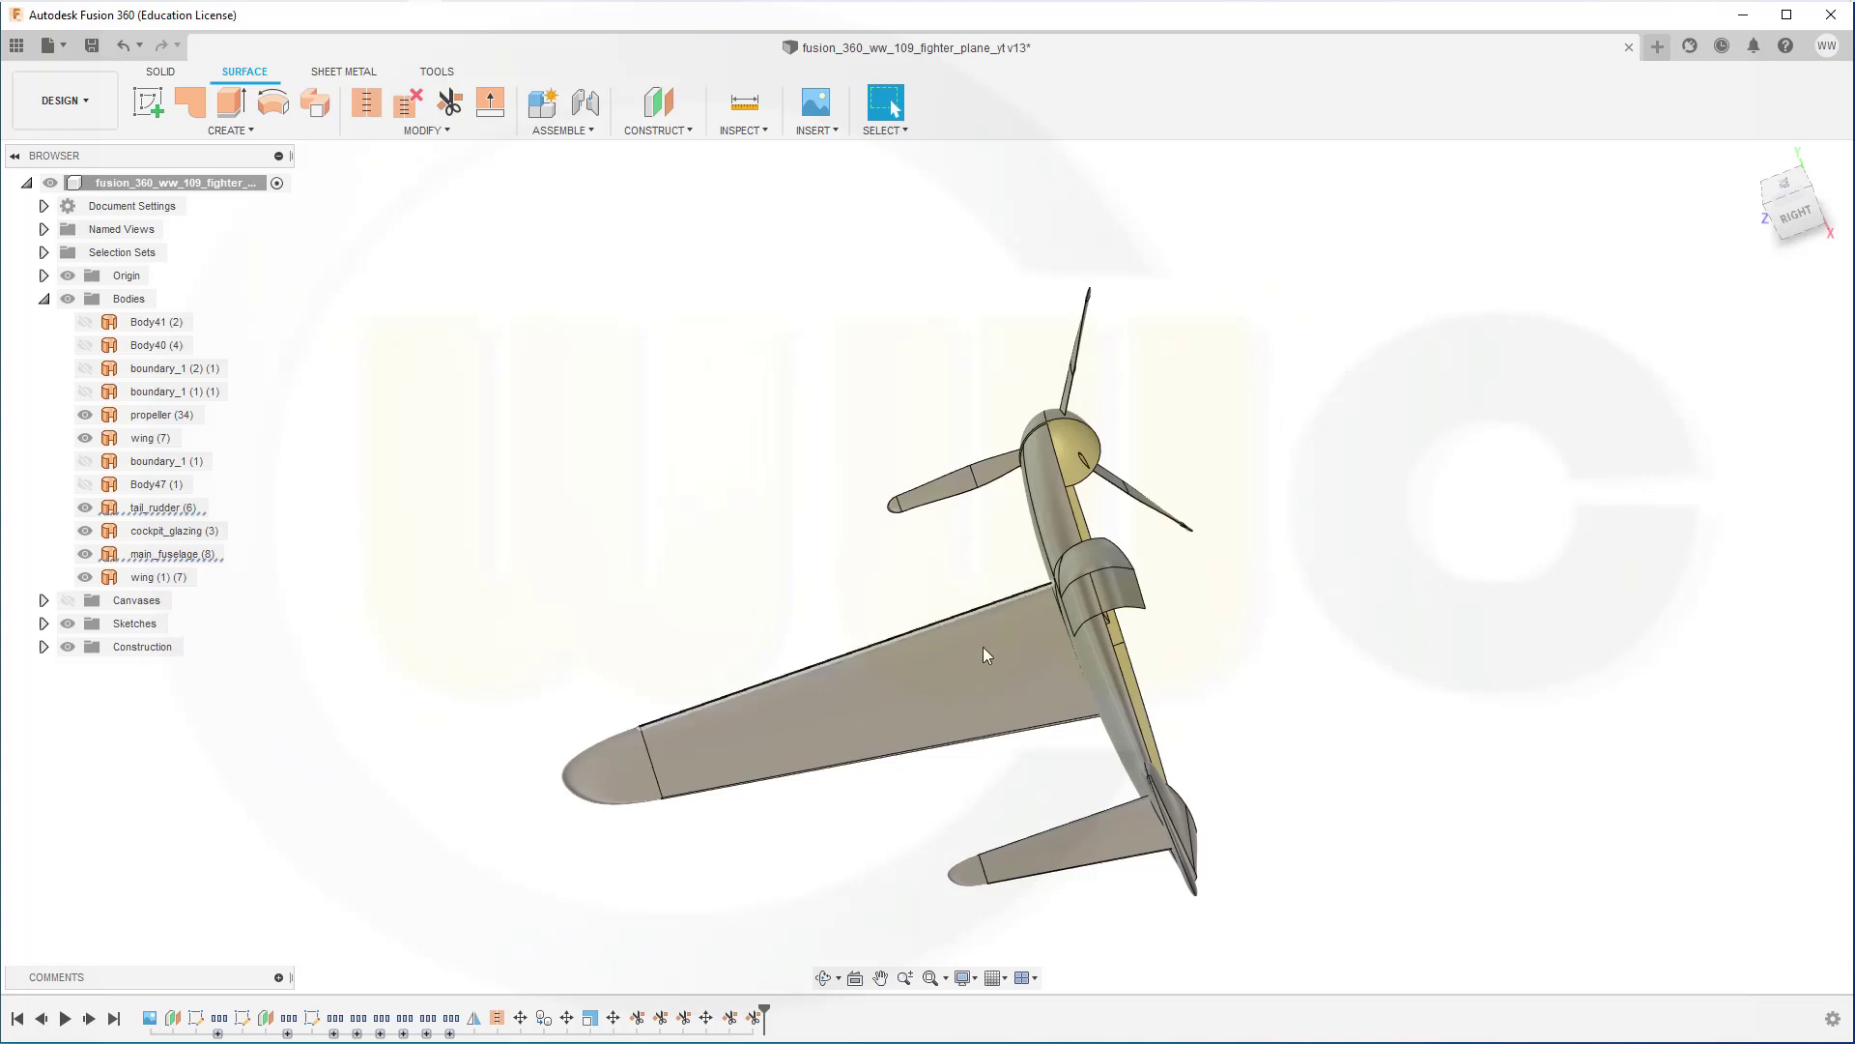
{"action": "middle_click_drag", "start_coordinate": [858, 576], "coordinate": [791, 568], "text": "shift"}
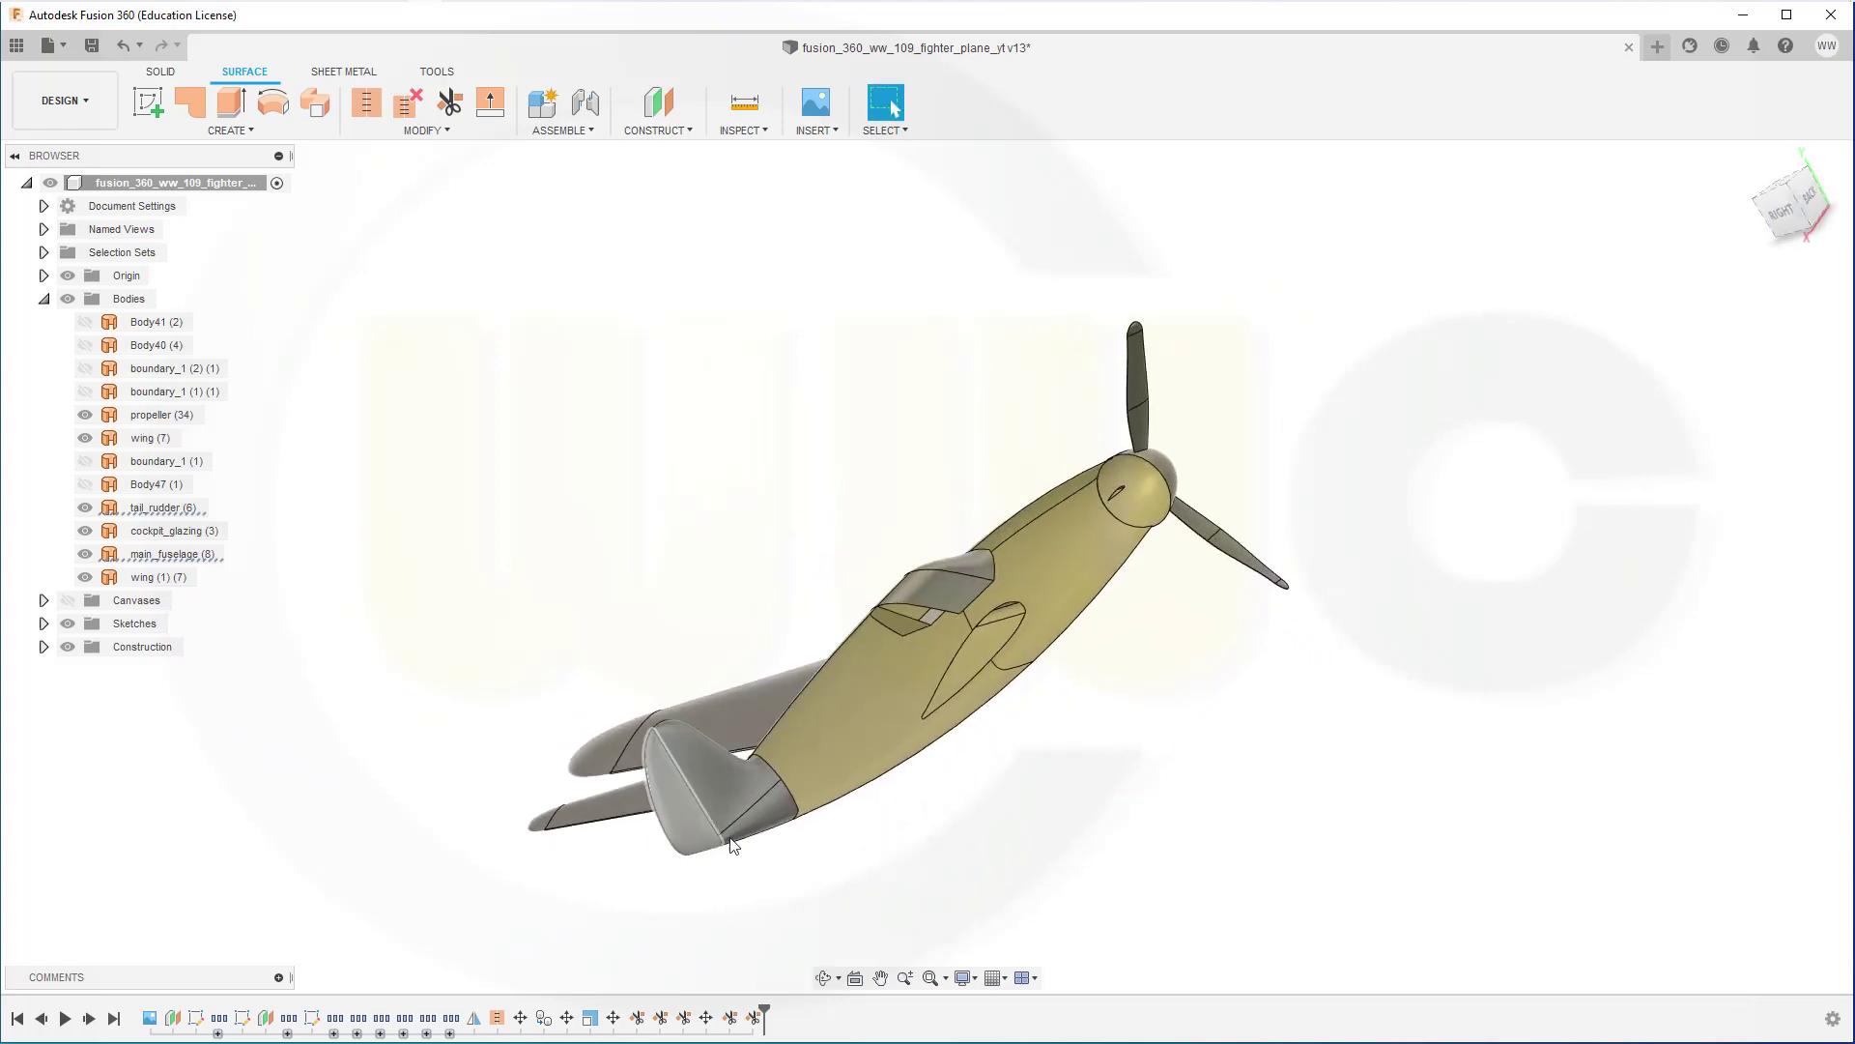
{"action": "middle_click_drag", "start_coordinate": [977, 849], "coordinate": [770, 592], "text": "shift"}
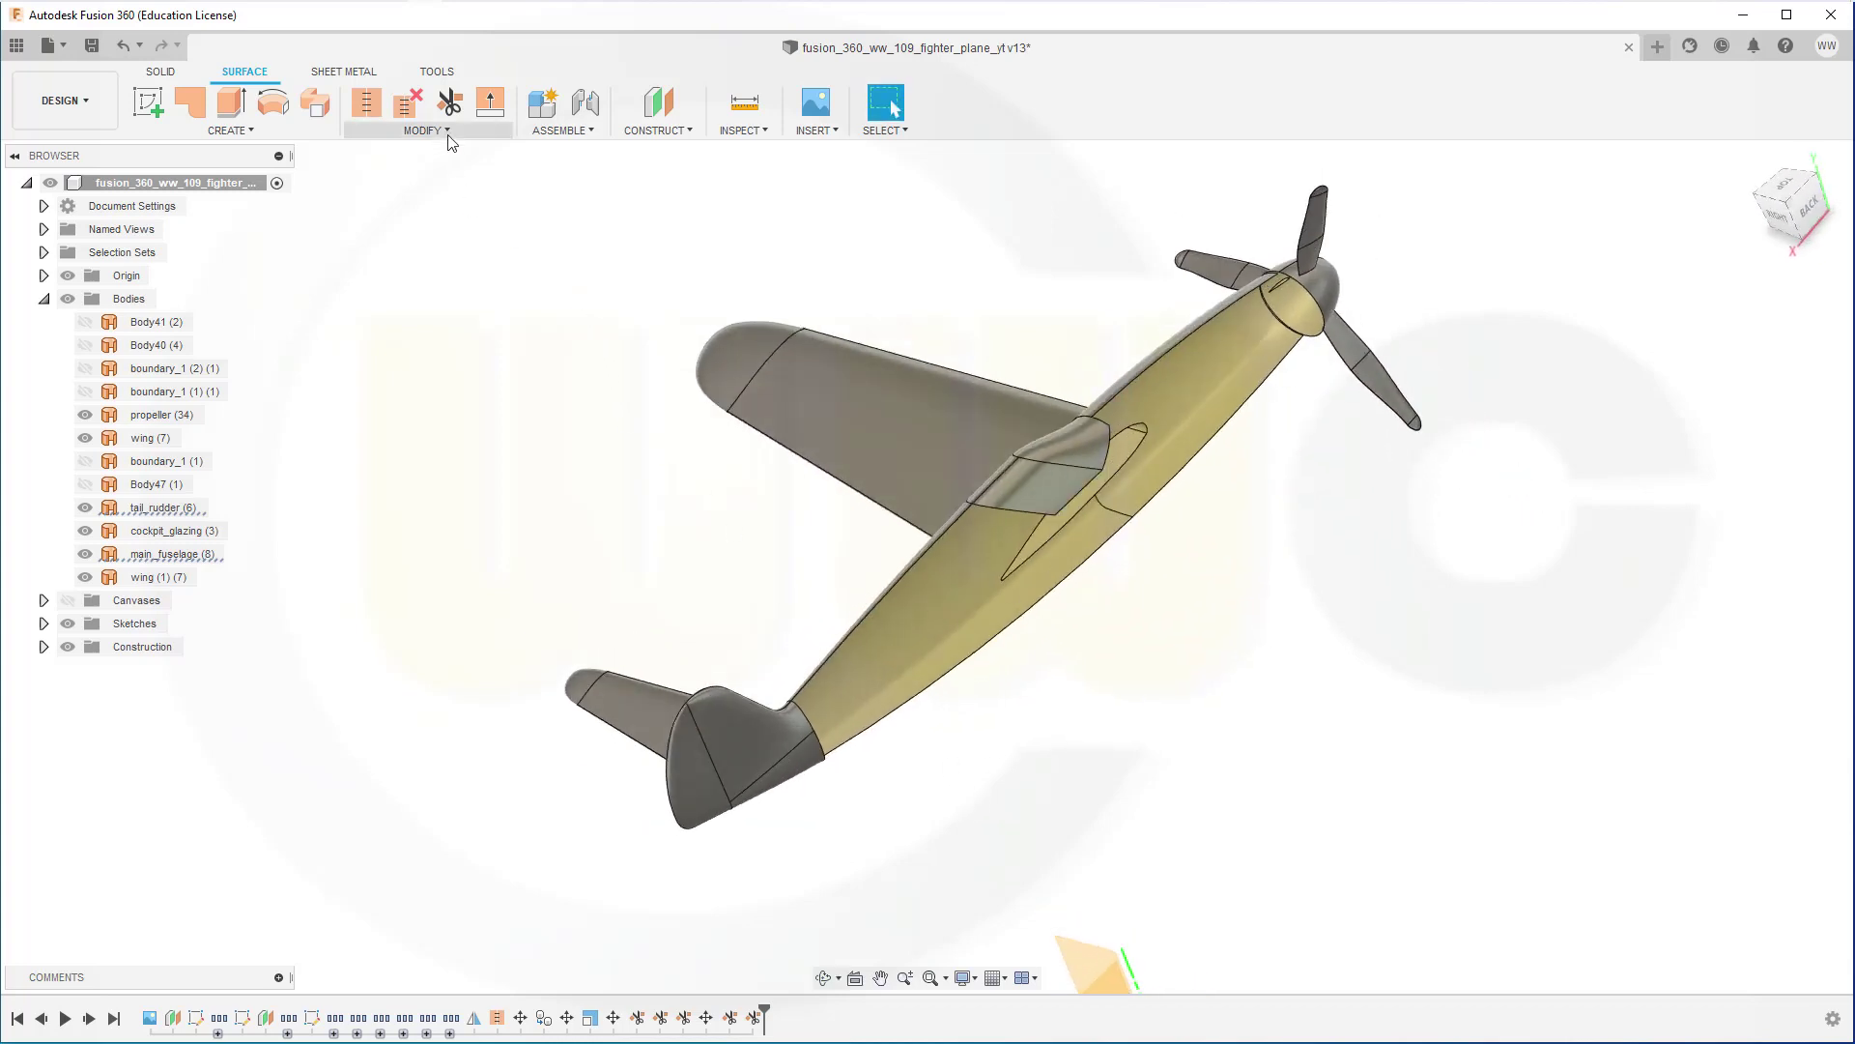
{"action": "left_click", "coordinate": [254, 133]}
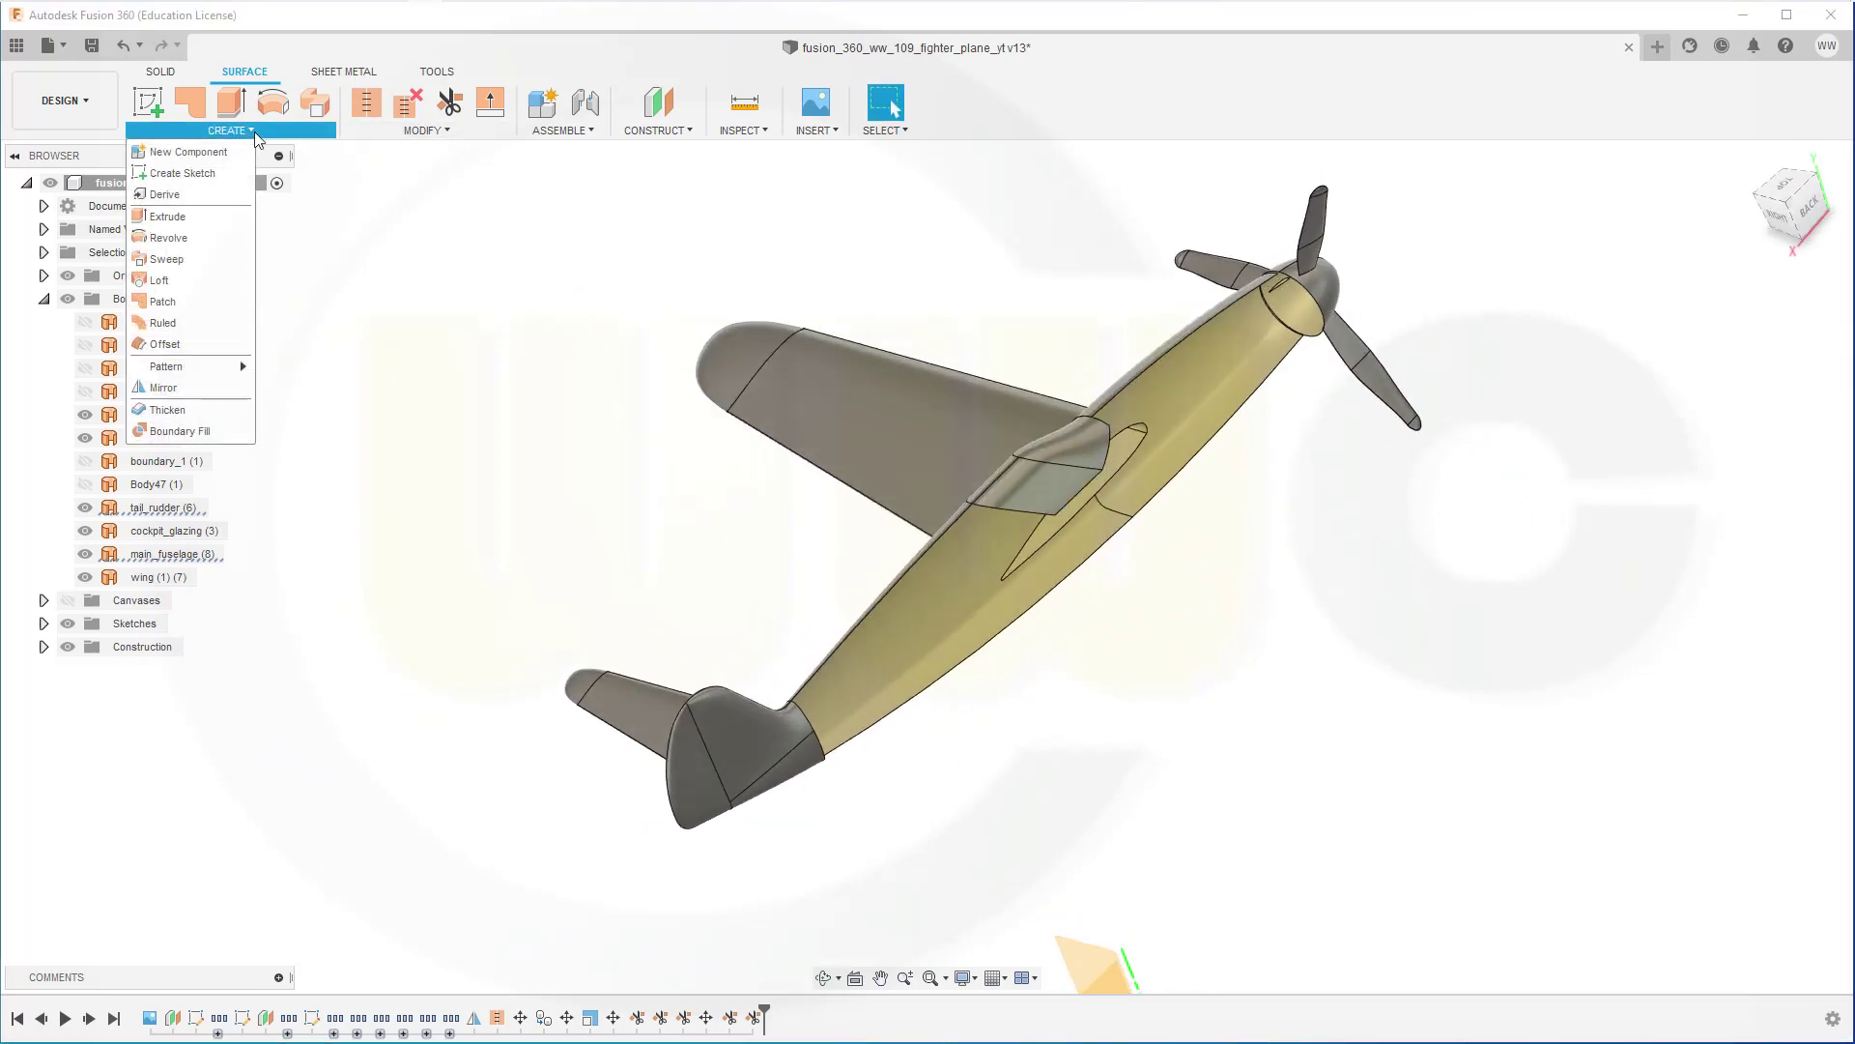
{"action": "left_click", "coordinate": [164, 388]}
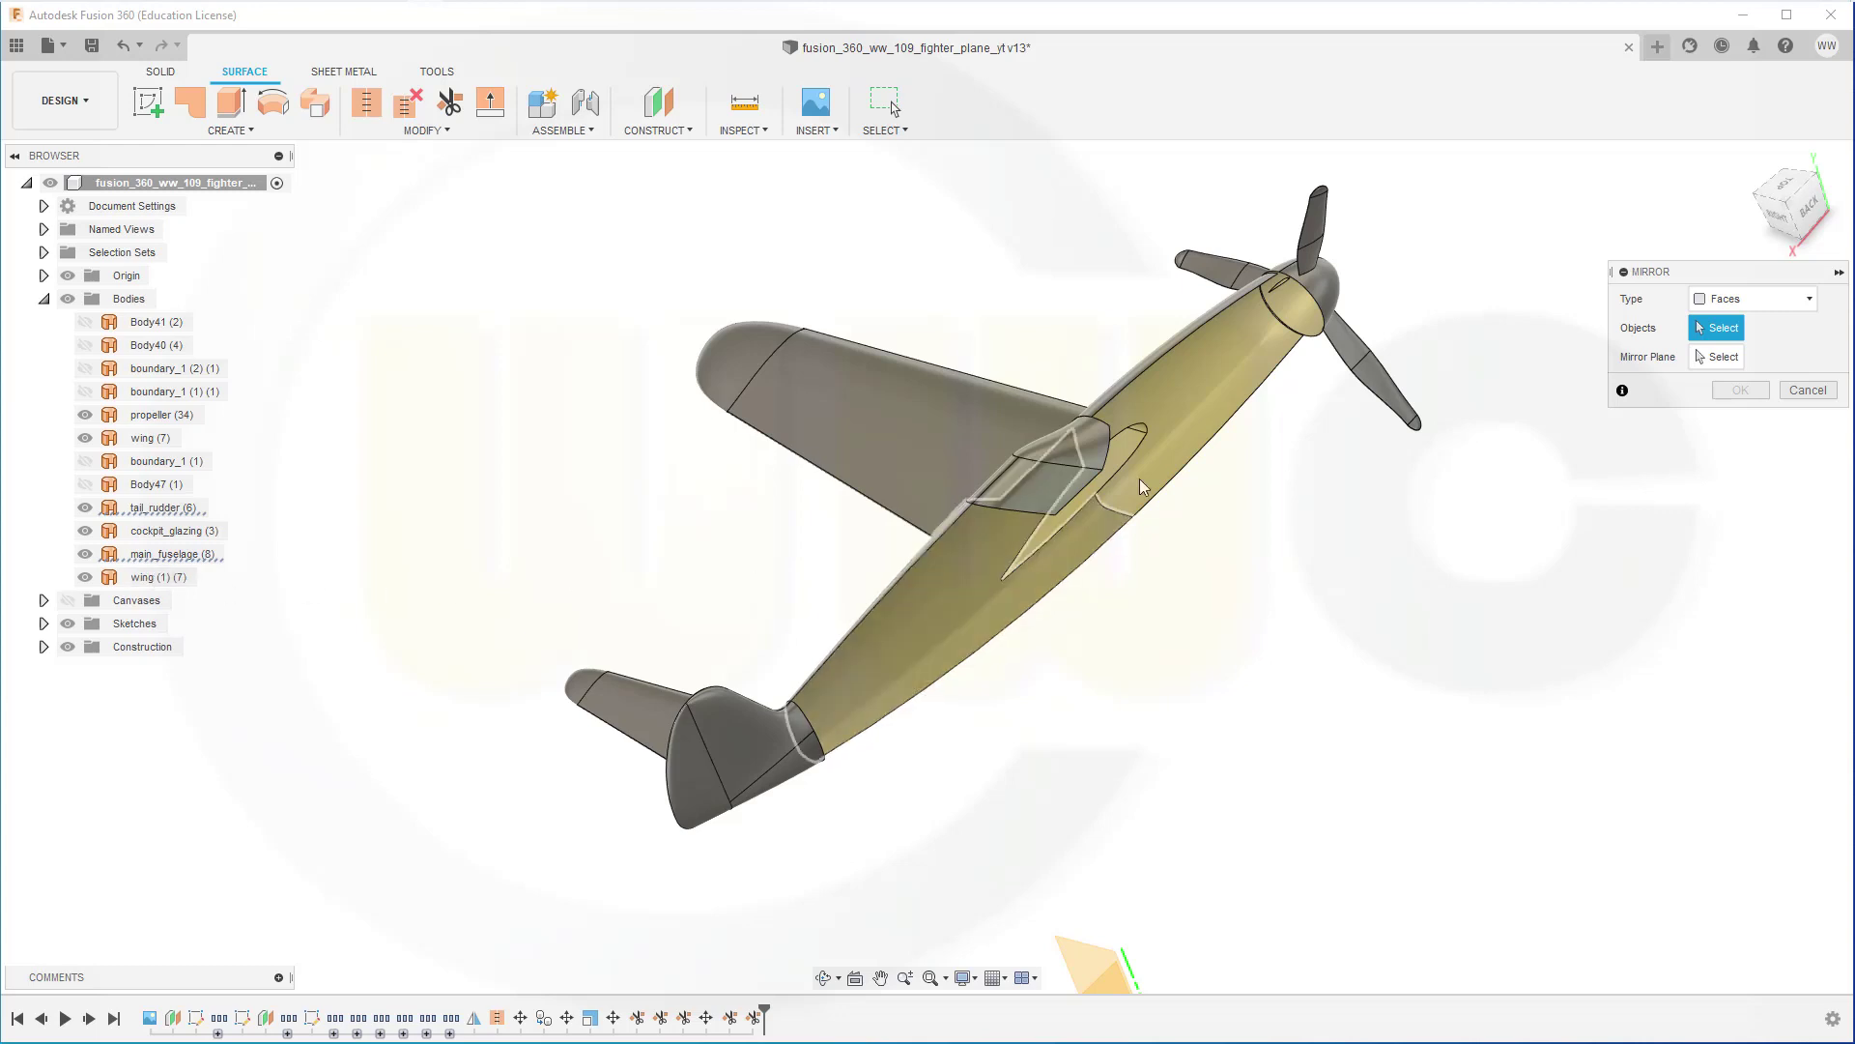
{"action": "left_click", "coordinate": [1810, 299]}
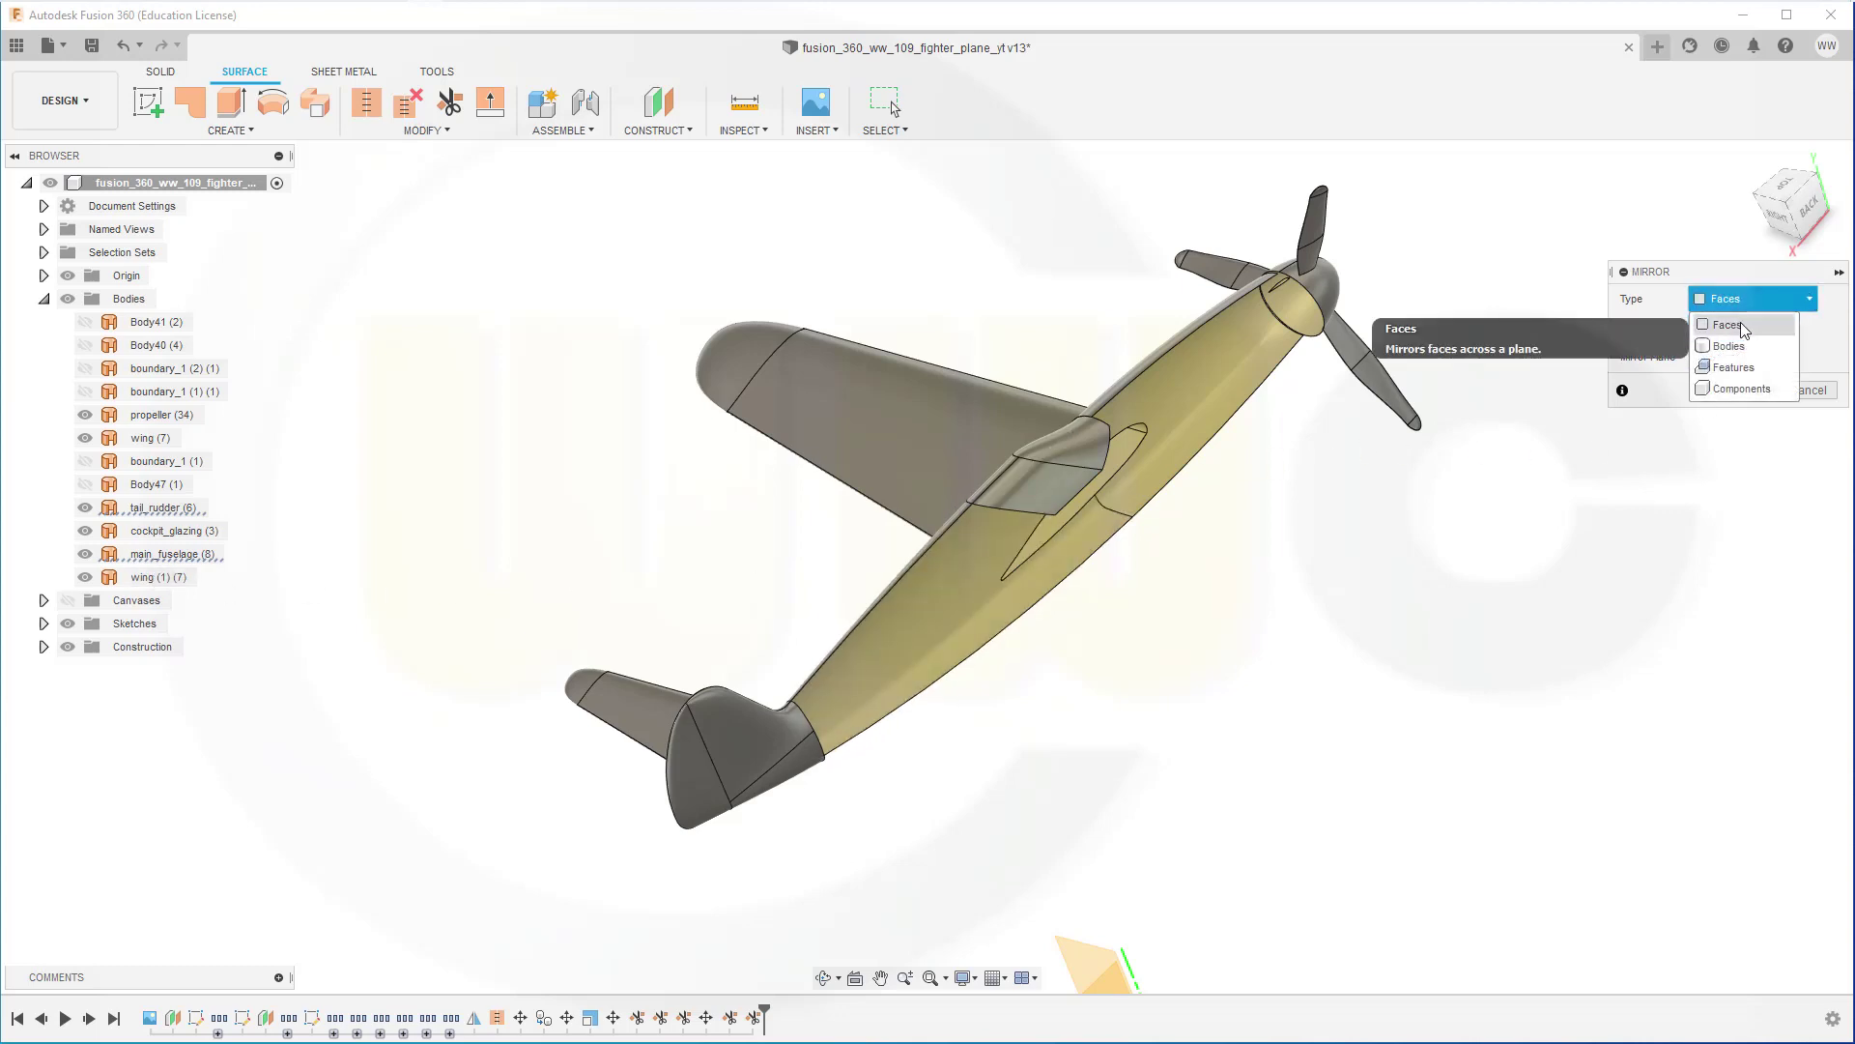
{"action": "left_click", "coordinate": [1727, 346]}
{"action": "left_click", "coordinate": [628, 685]}
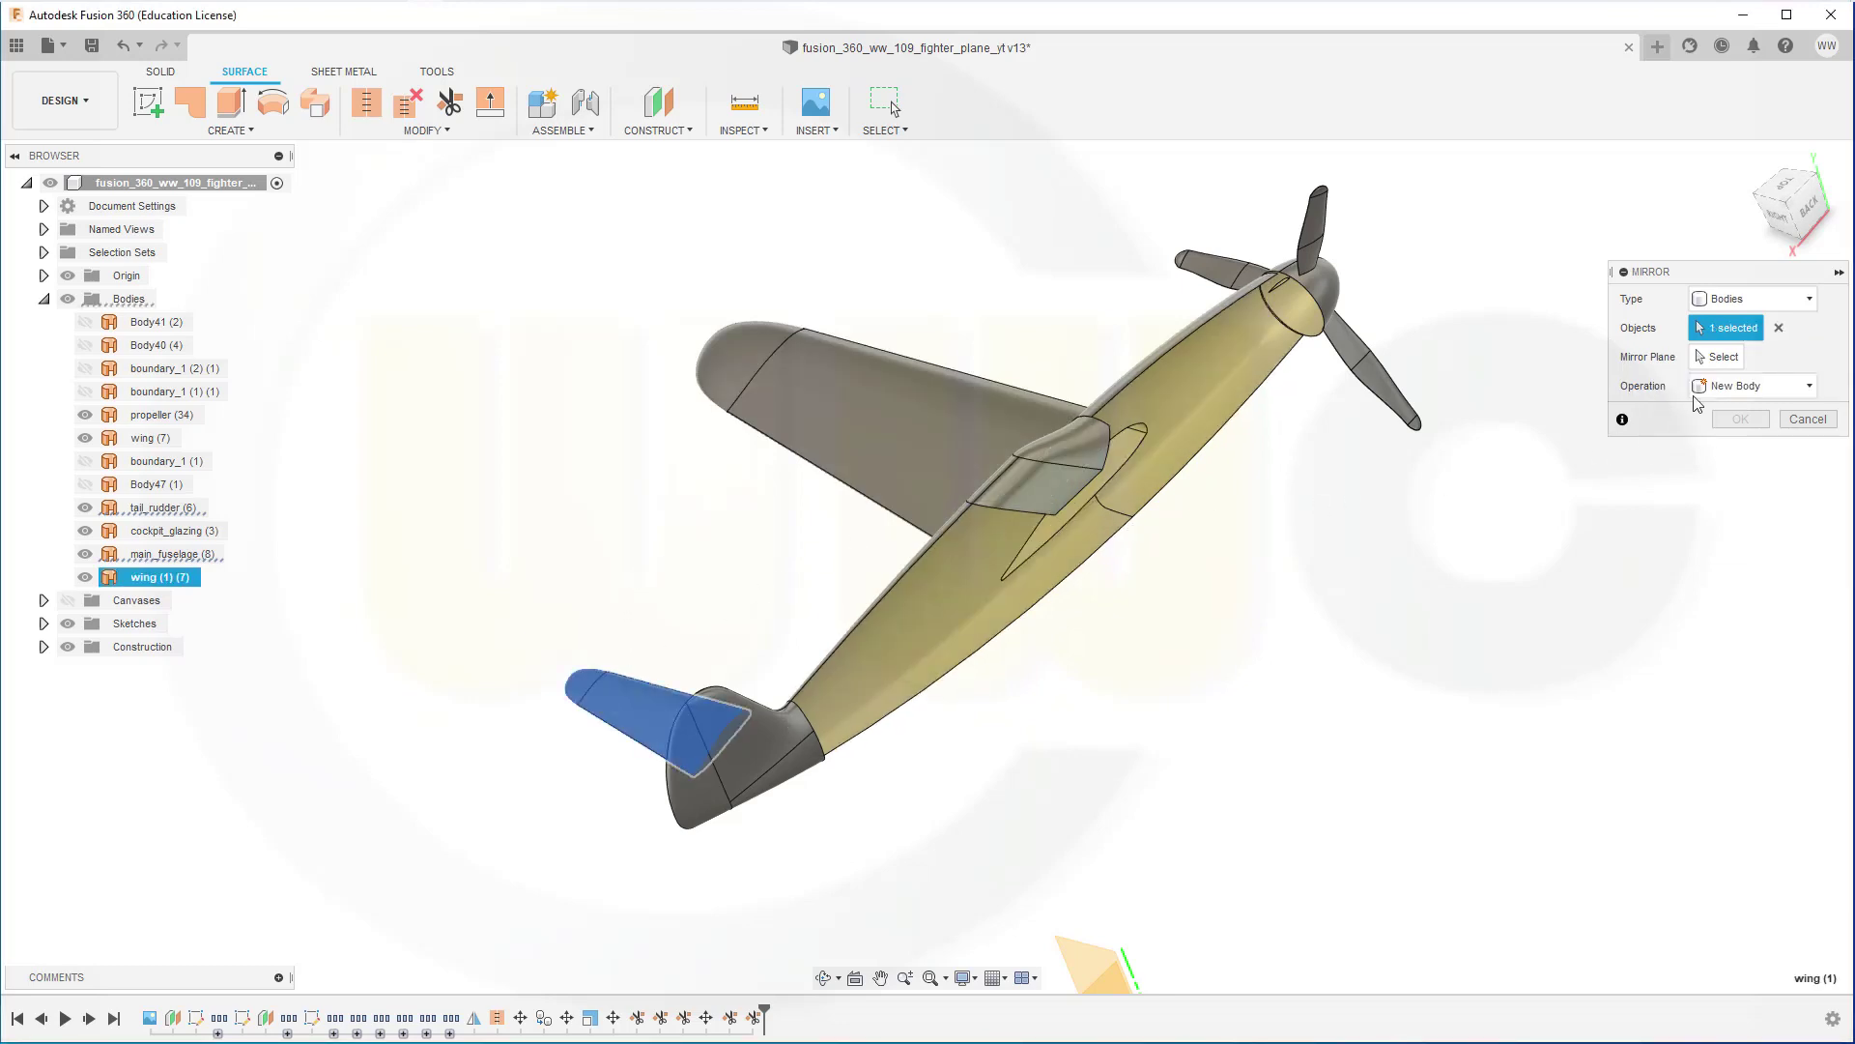
{"action": "left_click", "coordinate": [1719, 357]}
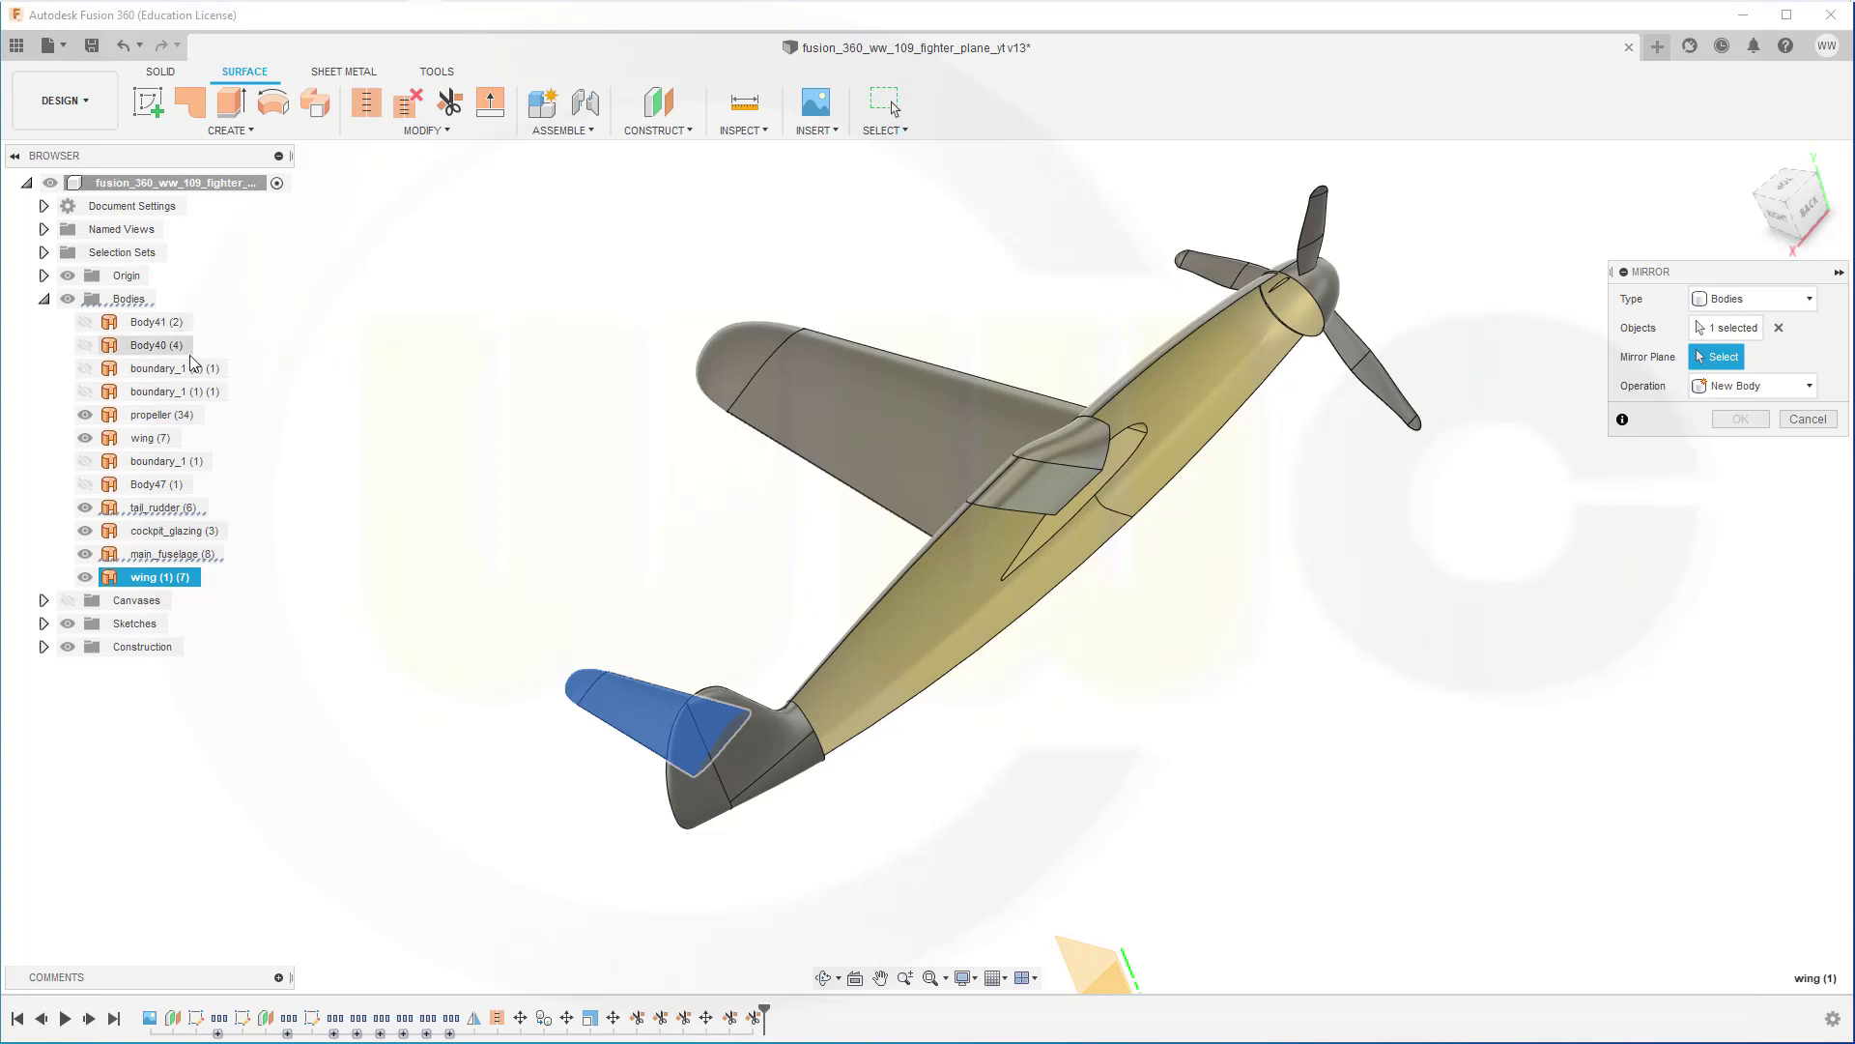
{"action": "left_click", "coordinate": [43, 277]}
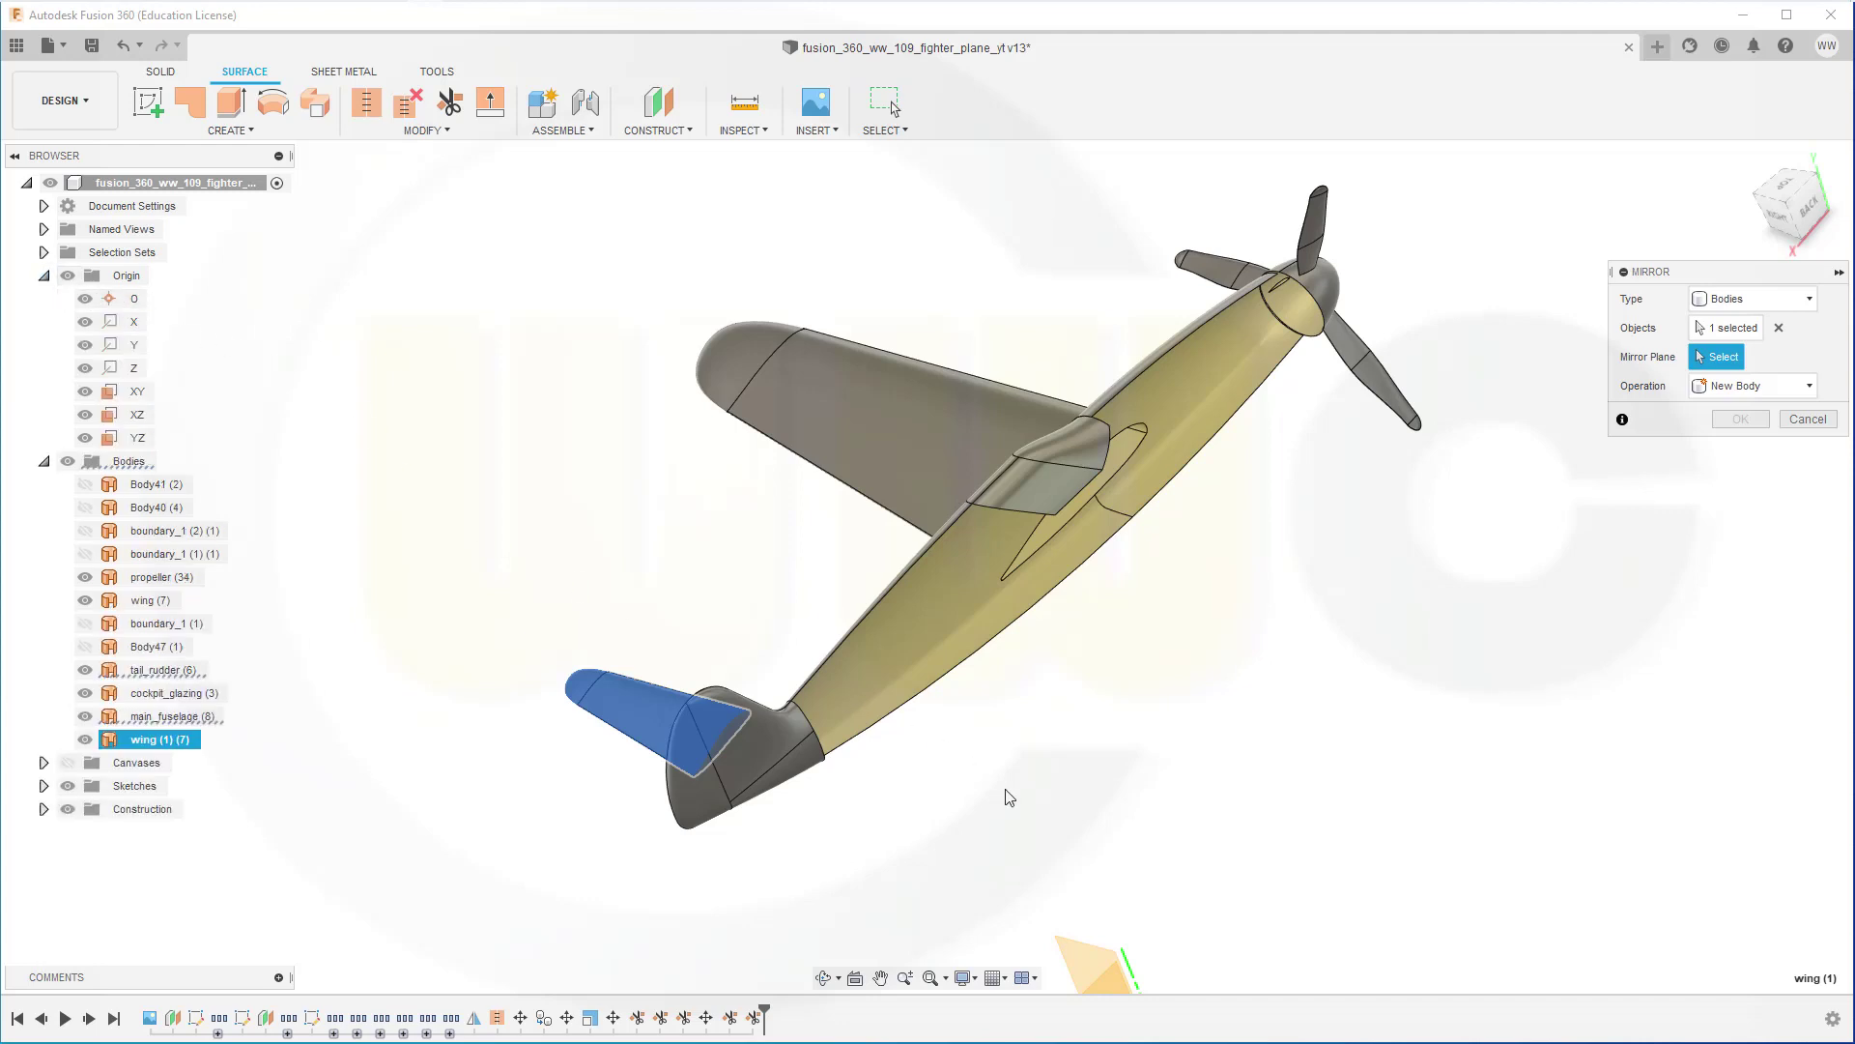
{"action": "left_click", "coordinate": [1105, 982]}
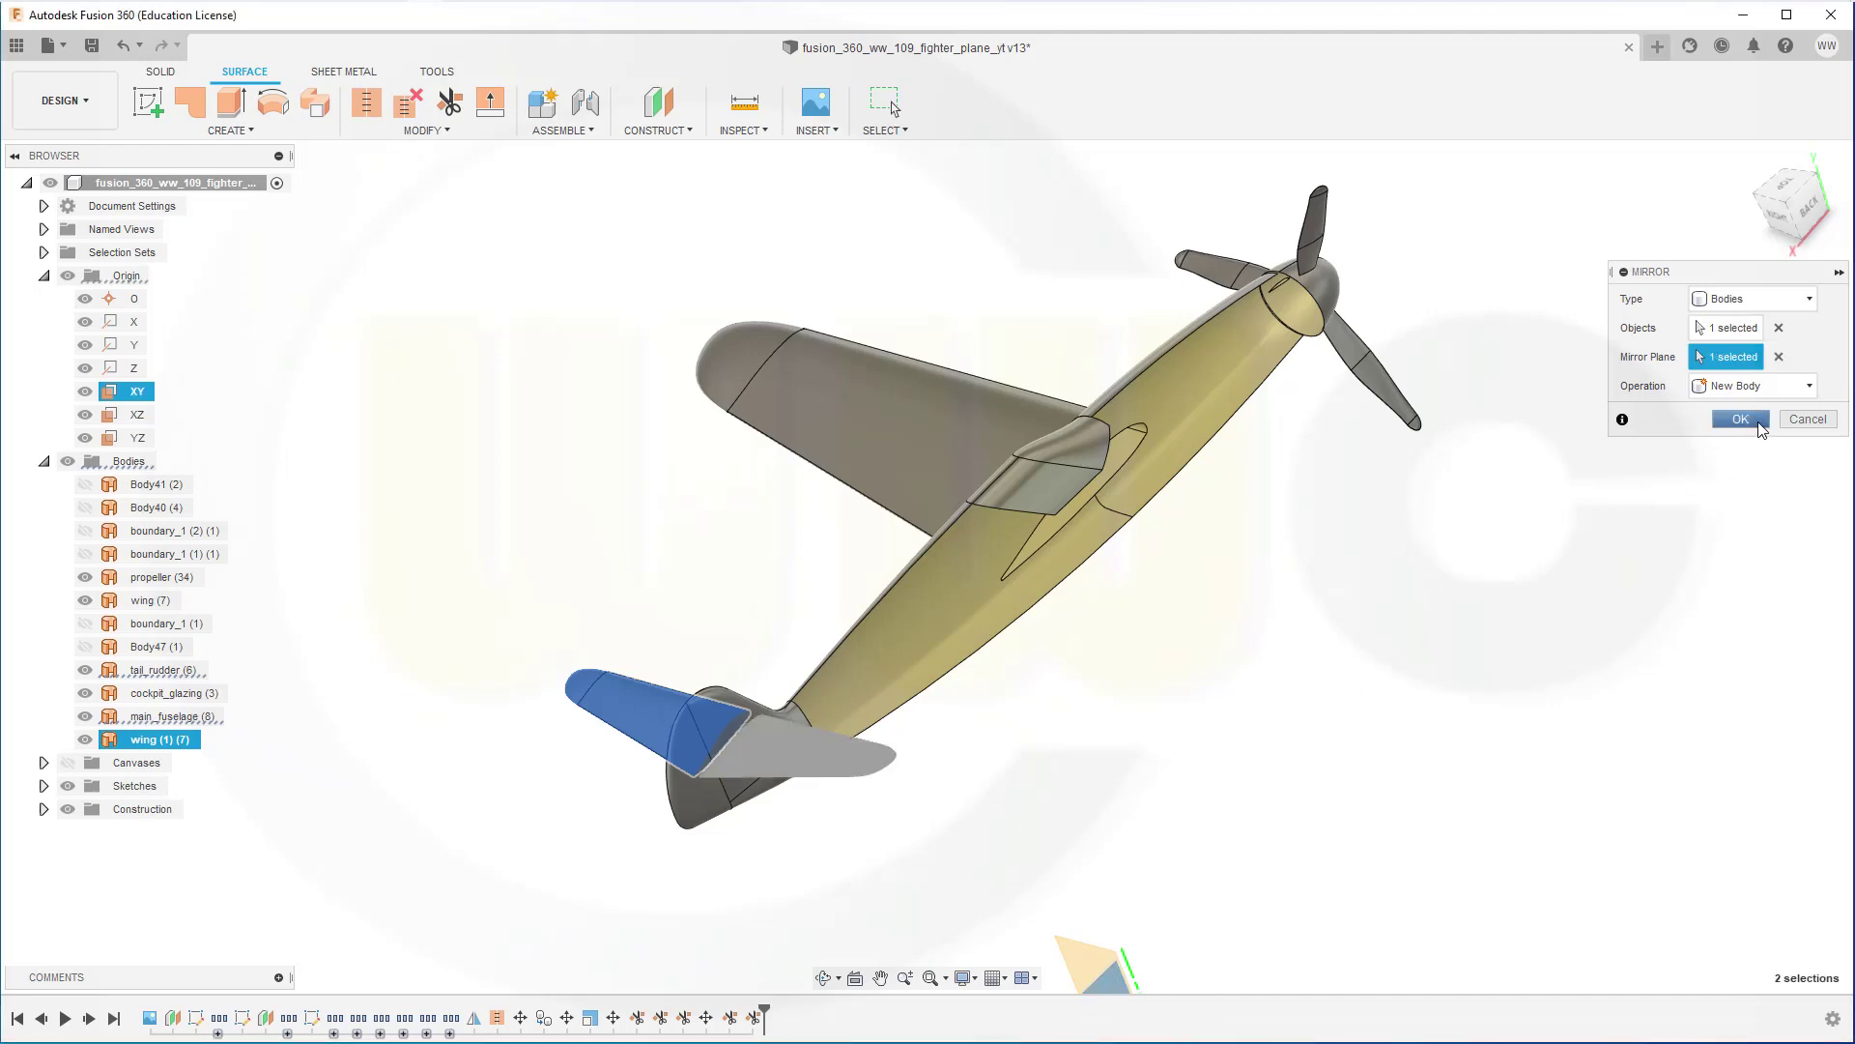
{"action": "left_click", "coordinate": [1741, 420]}
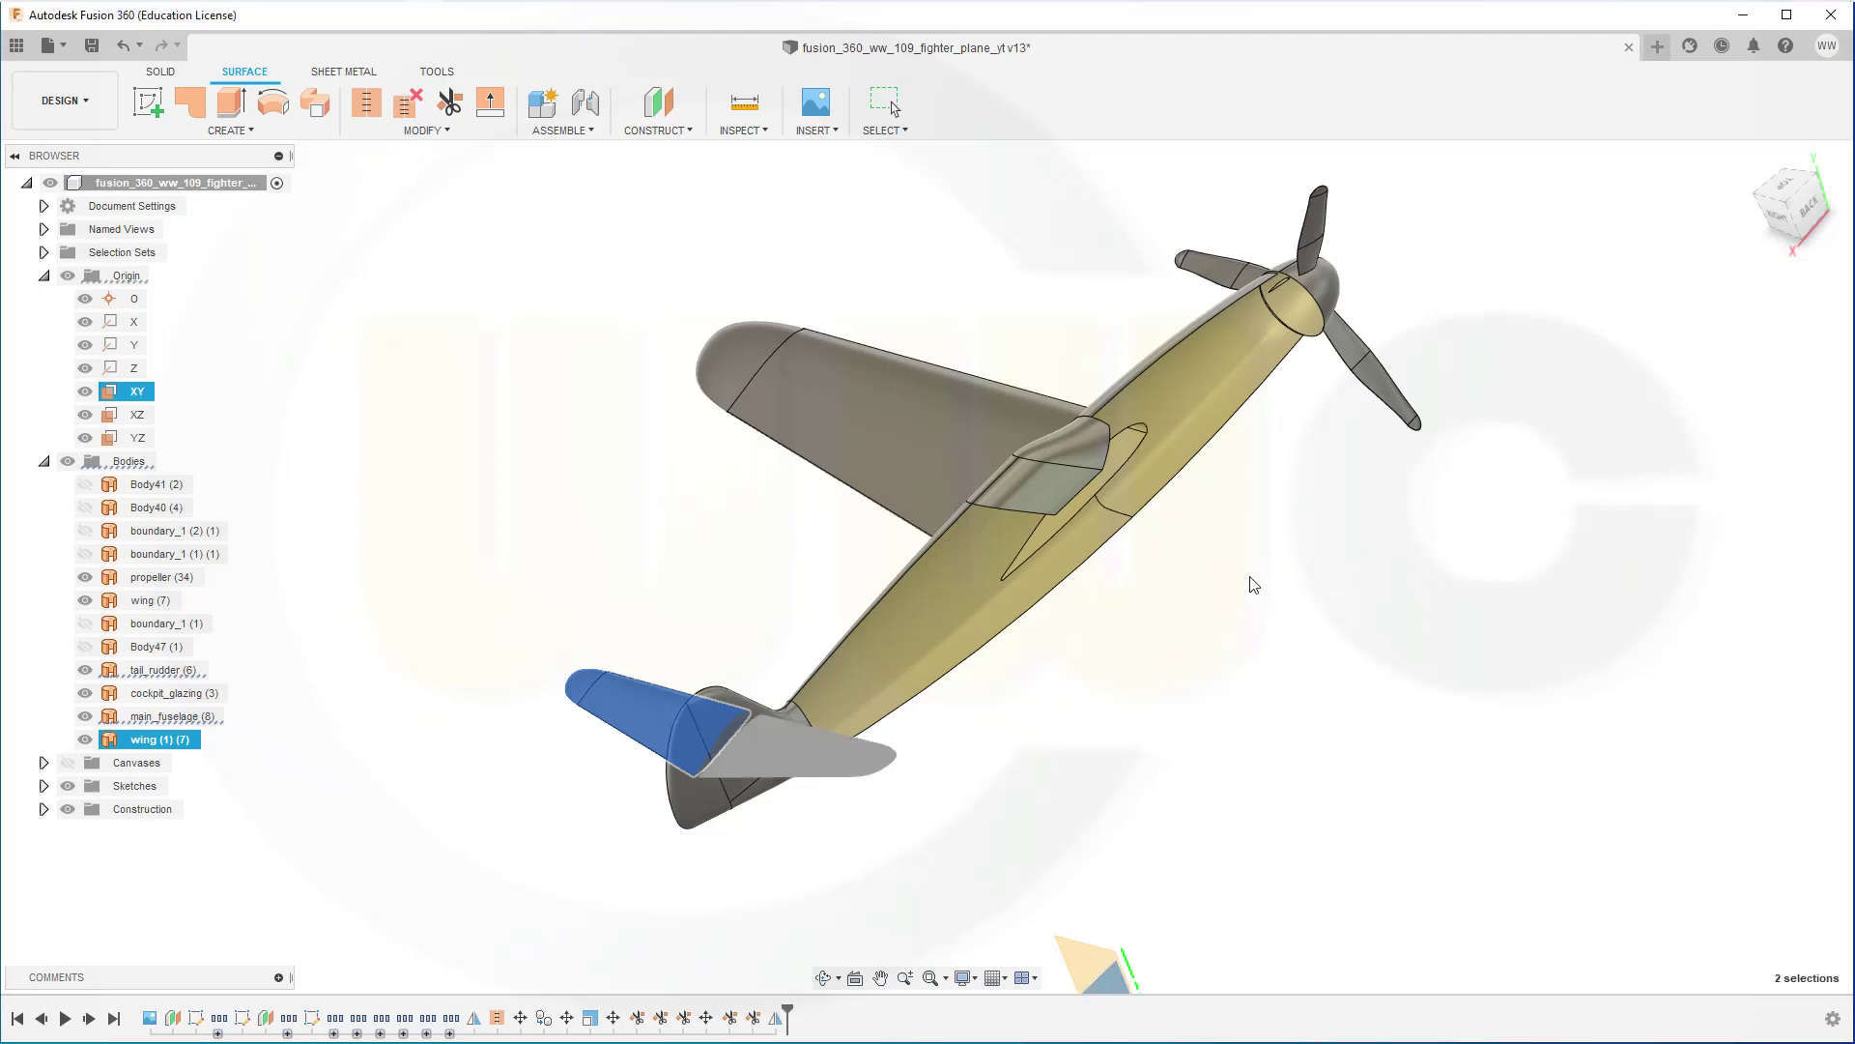
{"action": "key", "text": "Escape"}
Trim the tail rudder with the mirrored tail wing as the trim tool, removing the rudder area enclosed by that wing's root.
{"action": "scroll", "coordinate": [1201, 610], "scroll_direction": "down", "scroll_amount": 5}
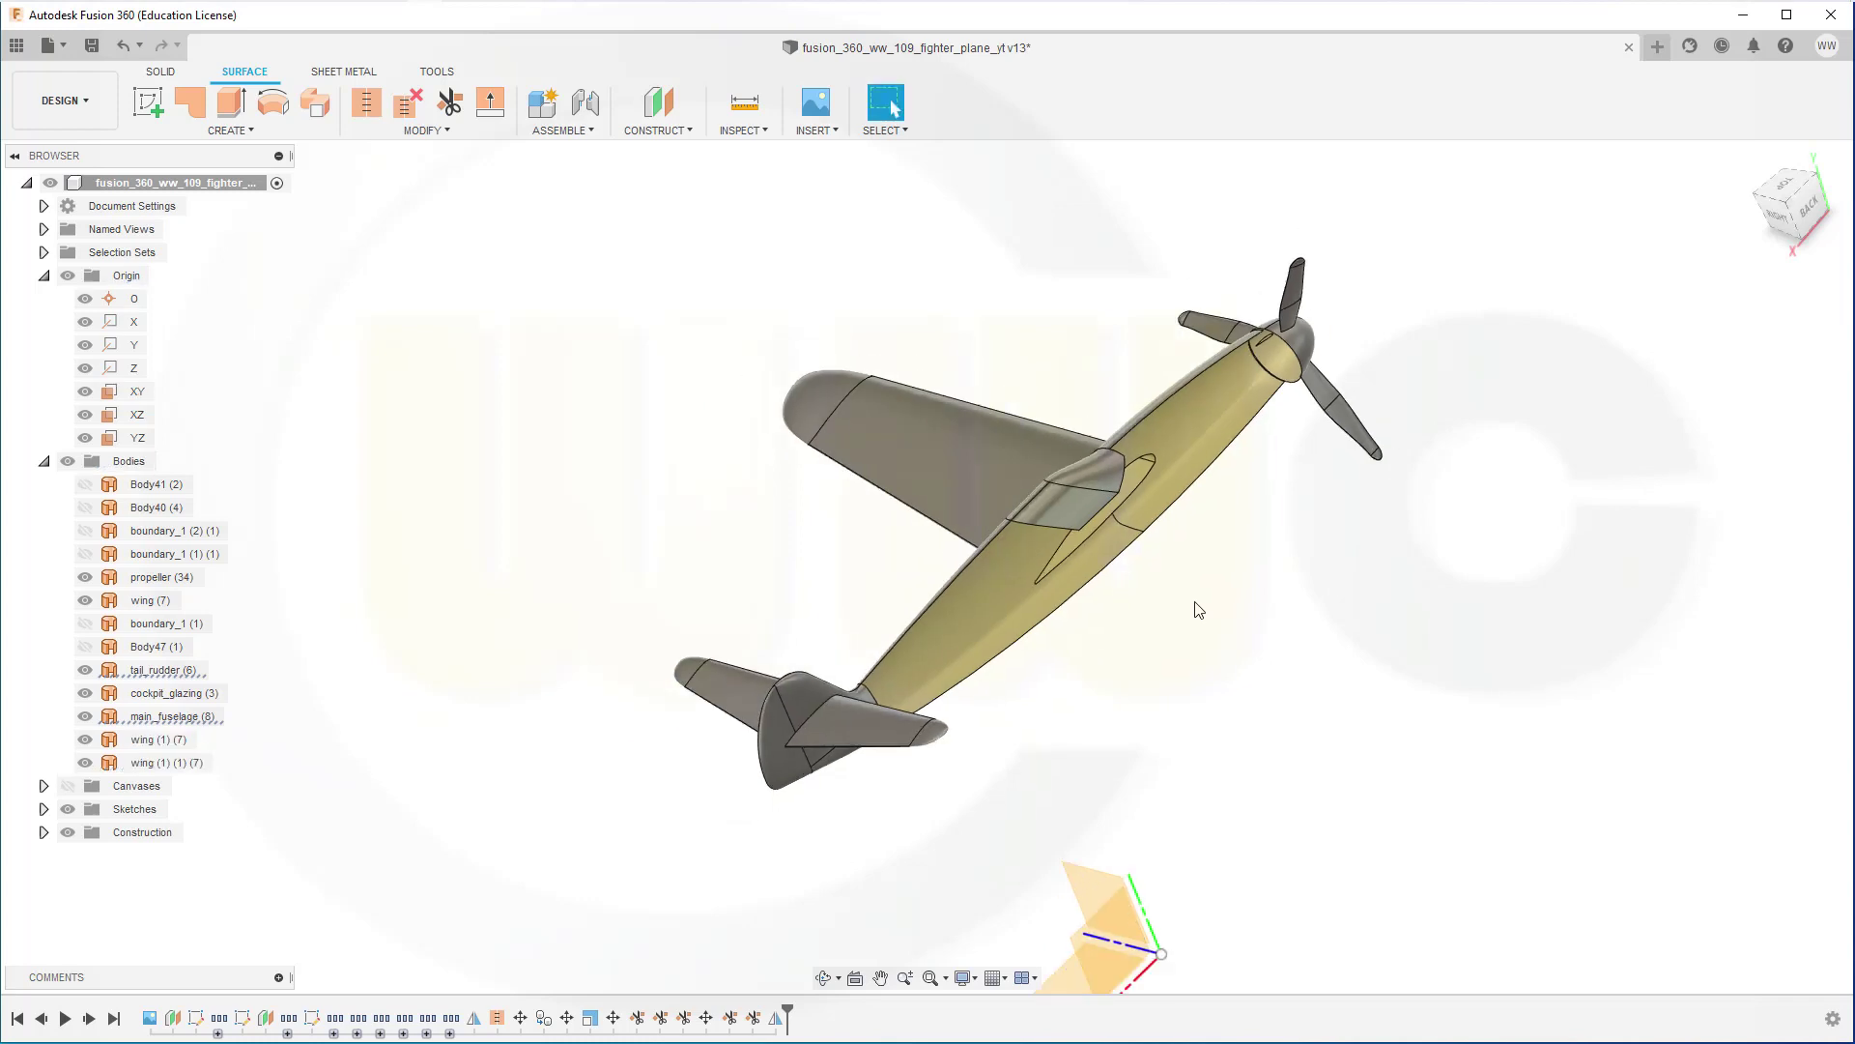
{"action": "scroll", "coordinate": [1004, 790], "scroll_direction": "up", "scroll_amount": 3}
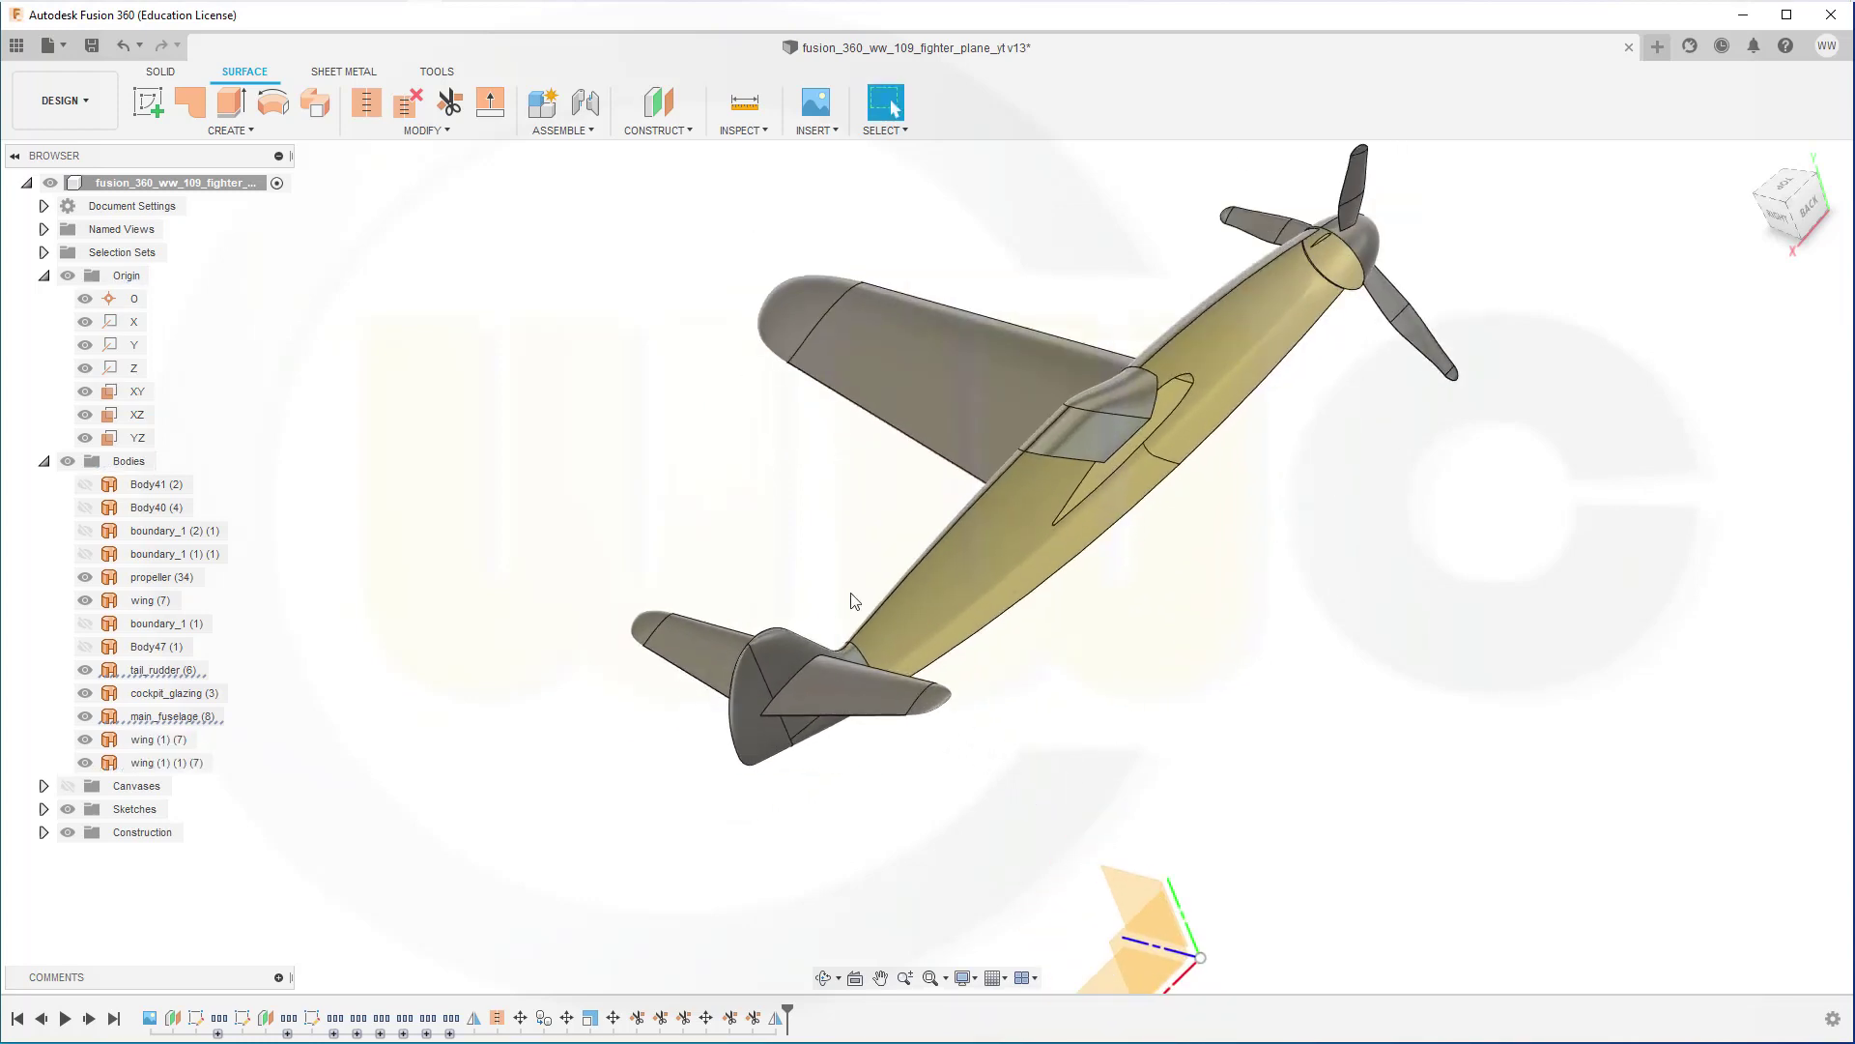
{"action": "left_click", "coordinate": [449, 101]}
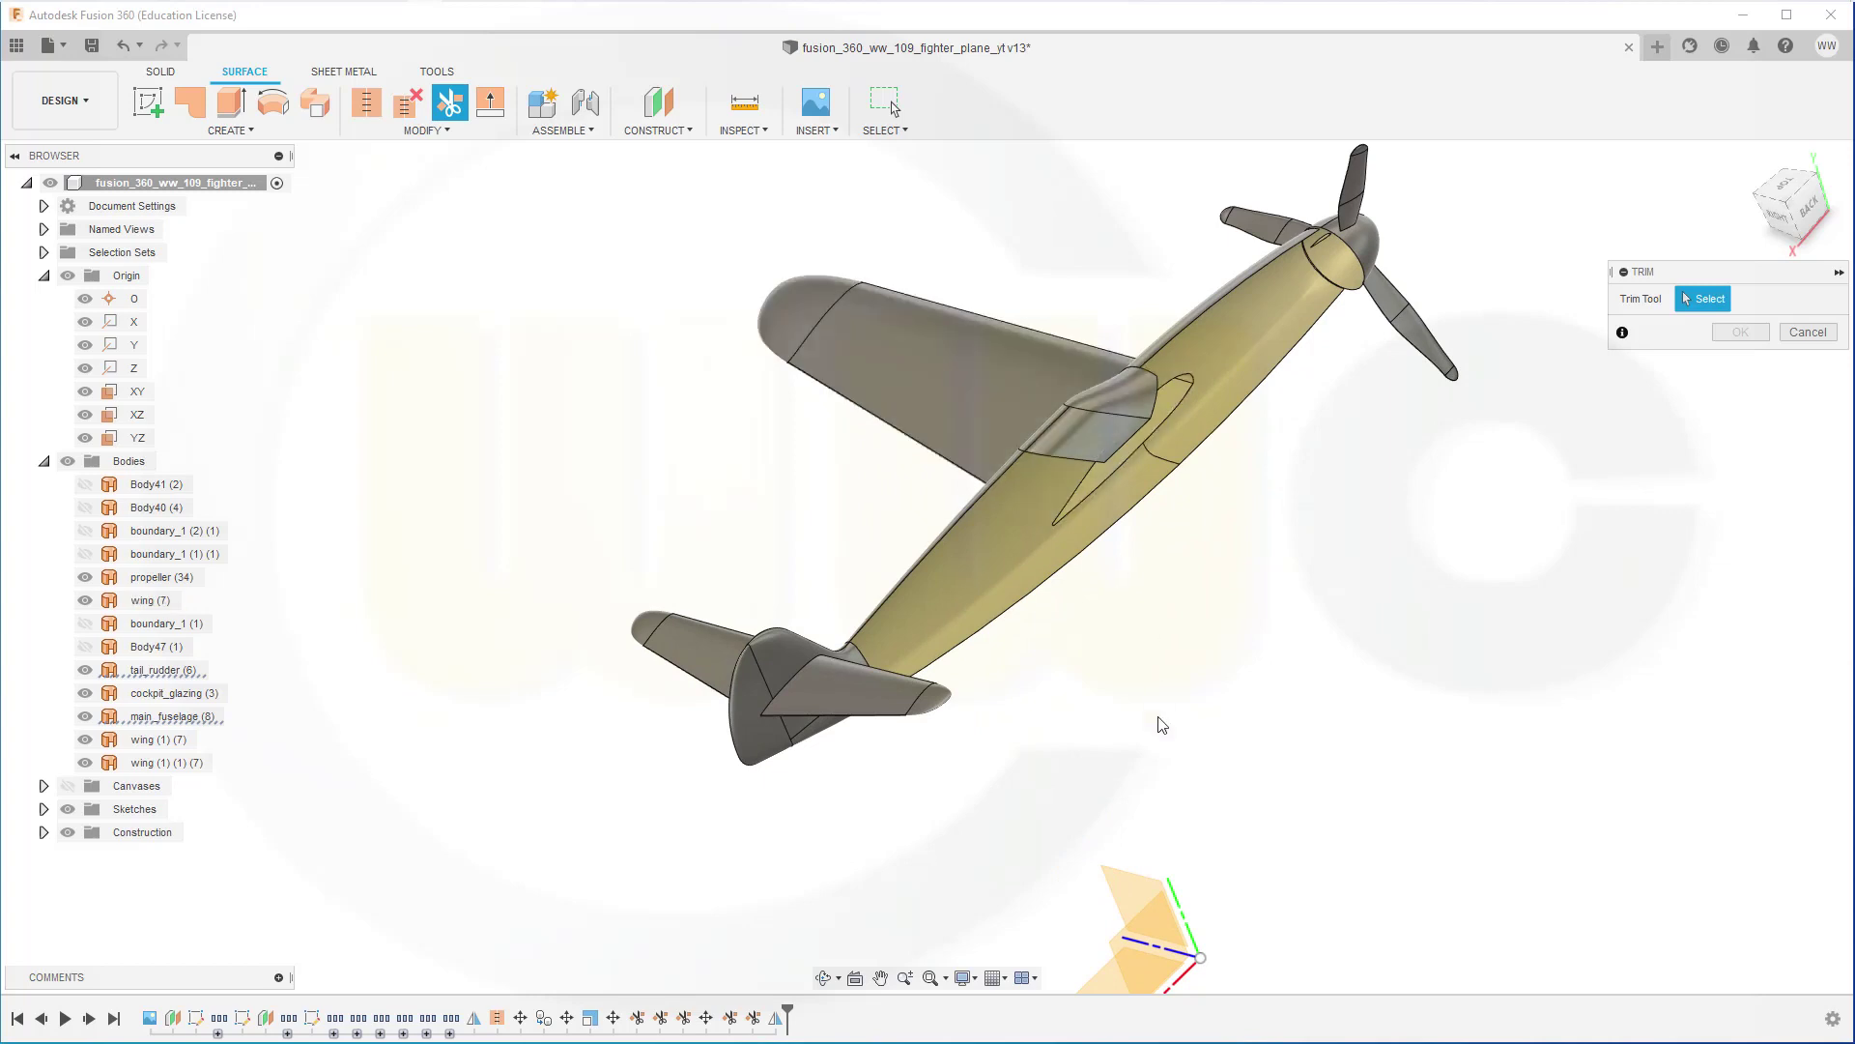
{"action": "left_click", "coordinate": [760, 744]}
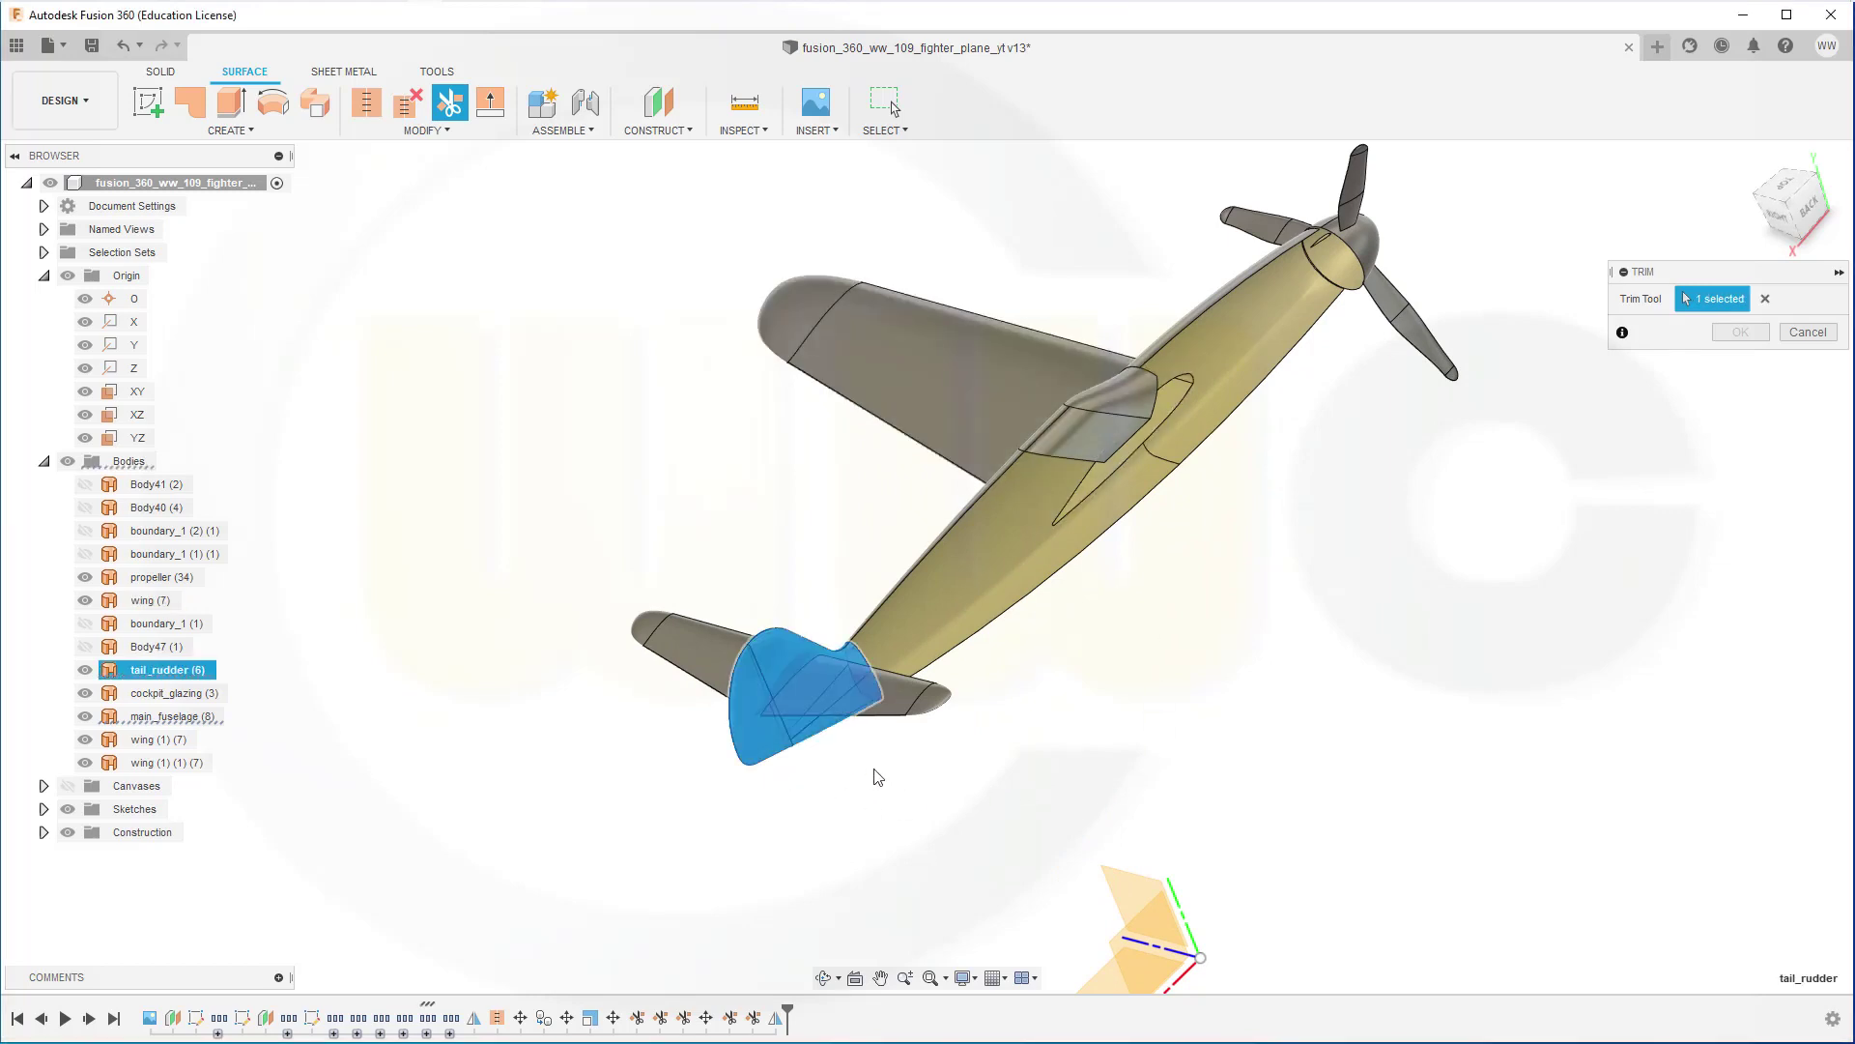
{"action": "scroll", "coordinate": [846, 762], "scroll_direction": "up", "scroll_amount": 5}
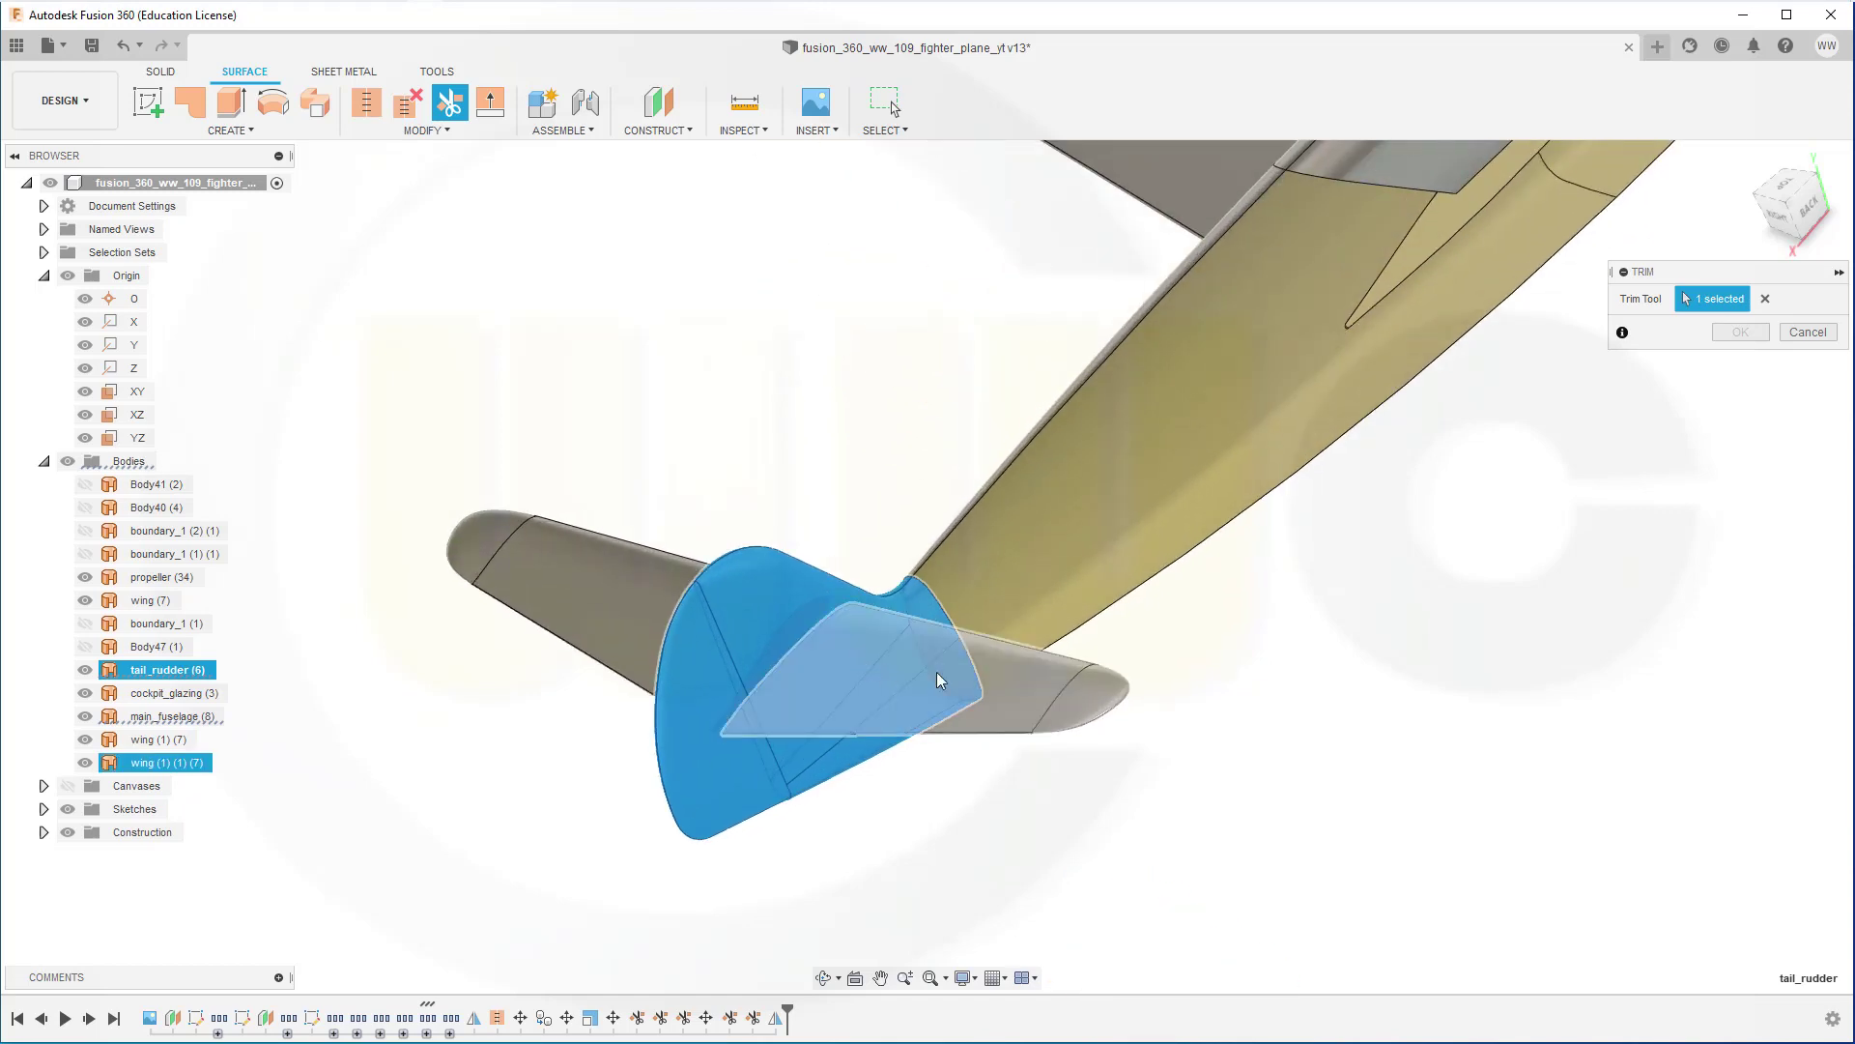
{"action": "left_click", "coordinate": [1767, 298]}
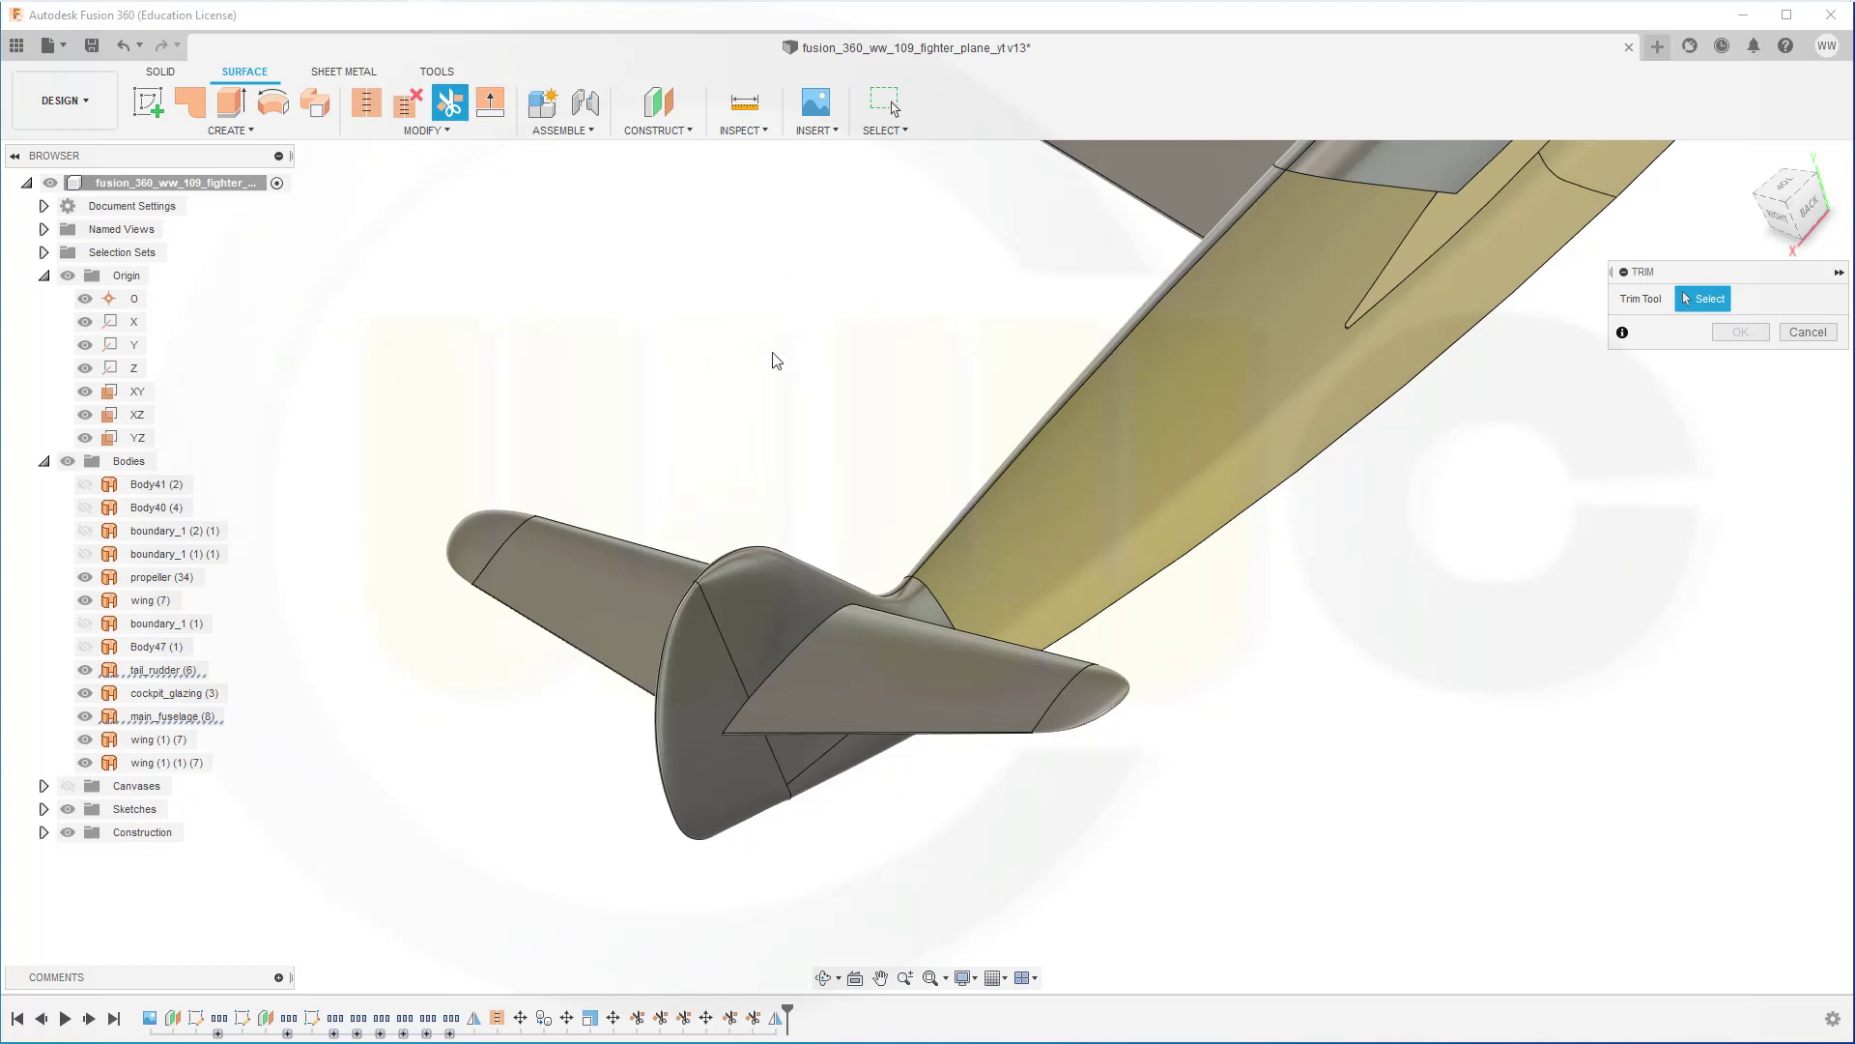
{"action": "left_click", "coordinate": [866, 678]}
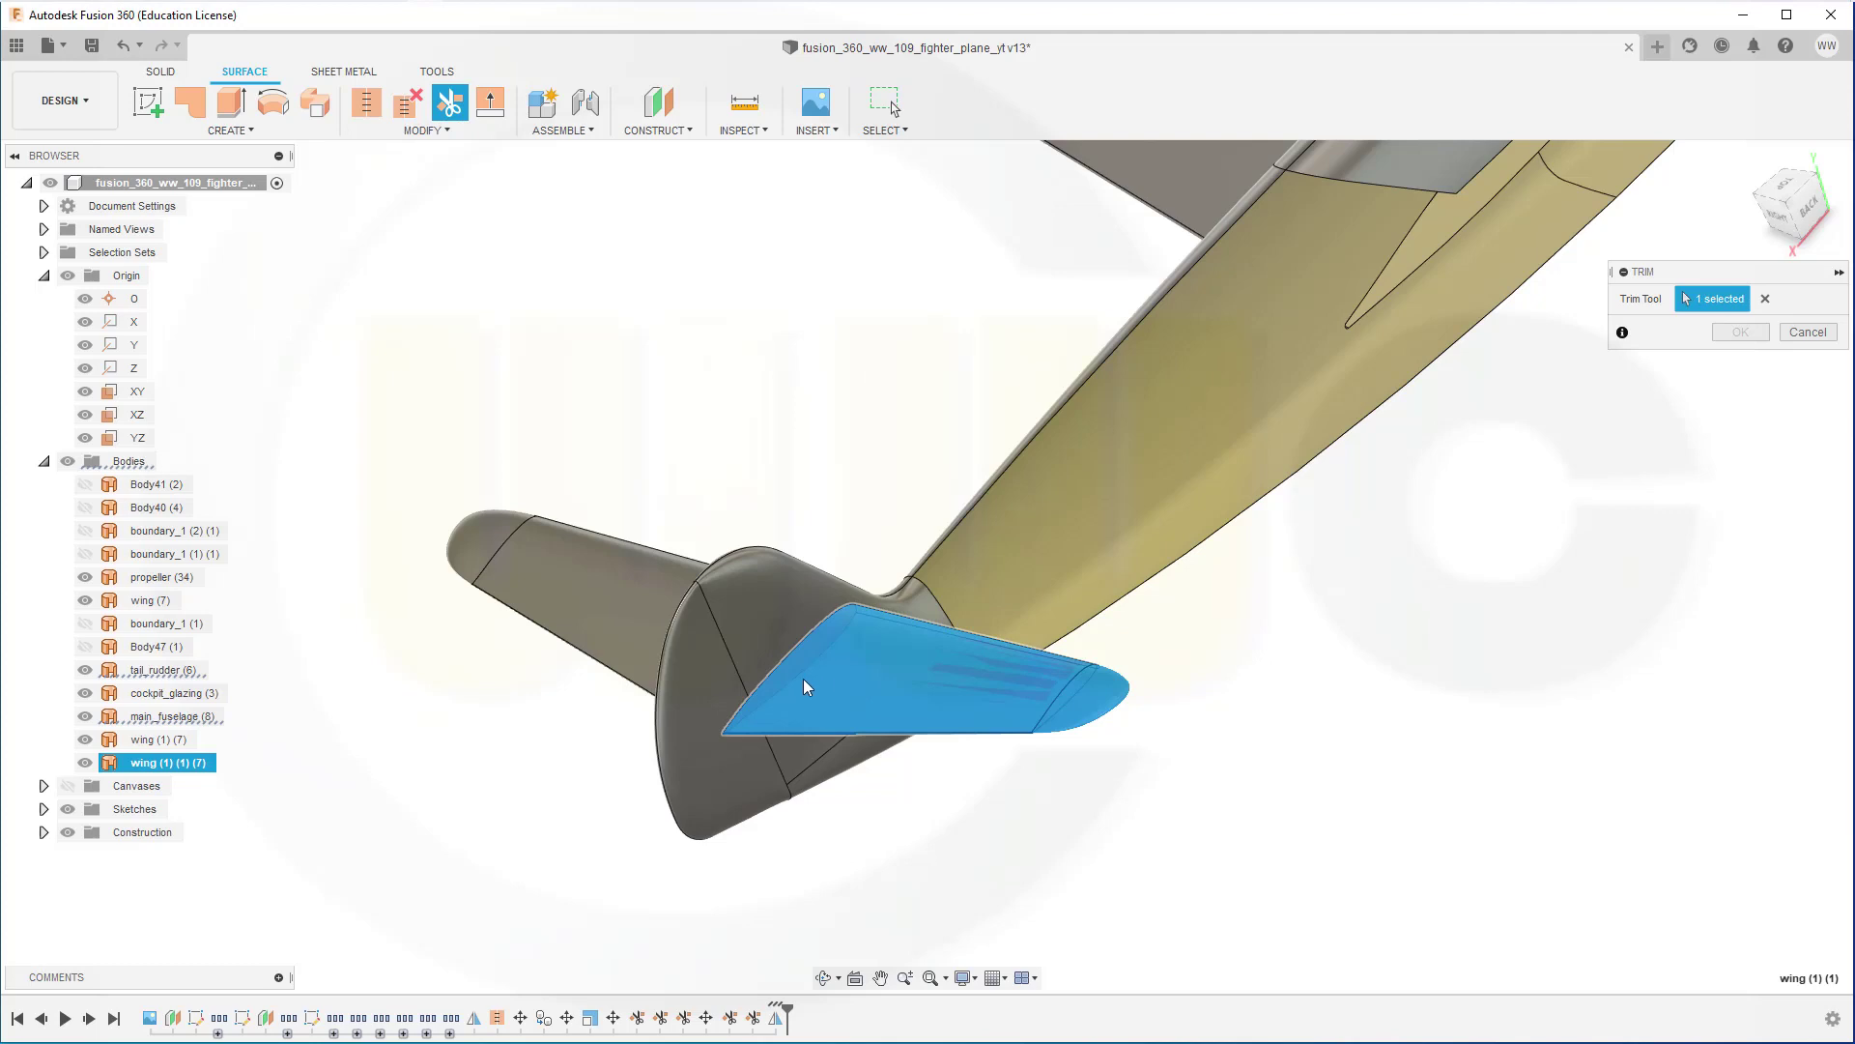
{"action": "left_click", "coordinate": [799, 663]}
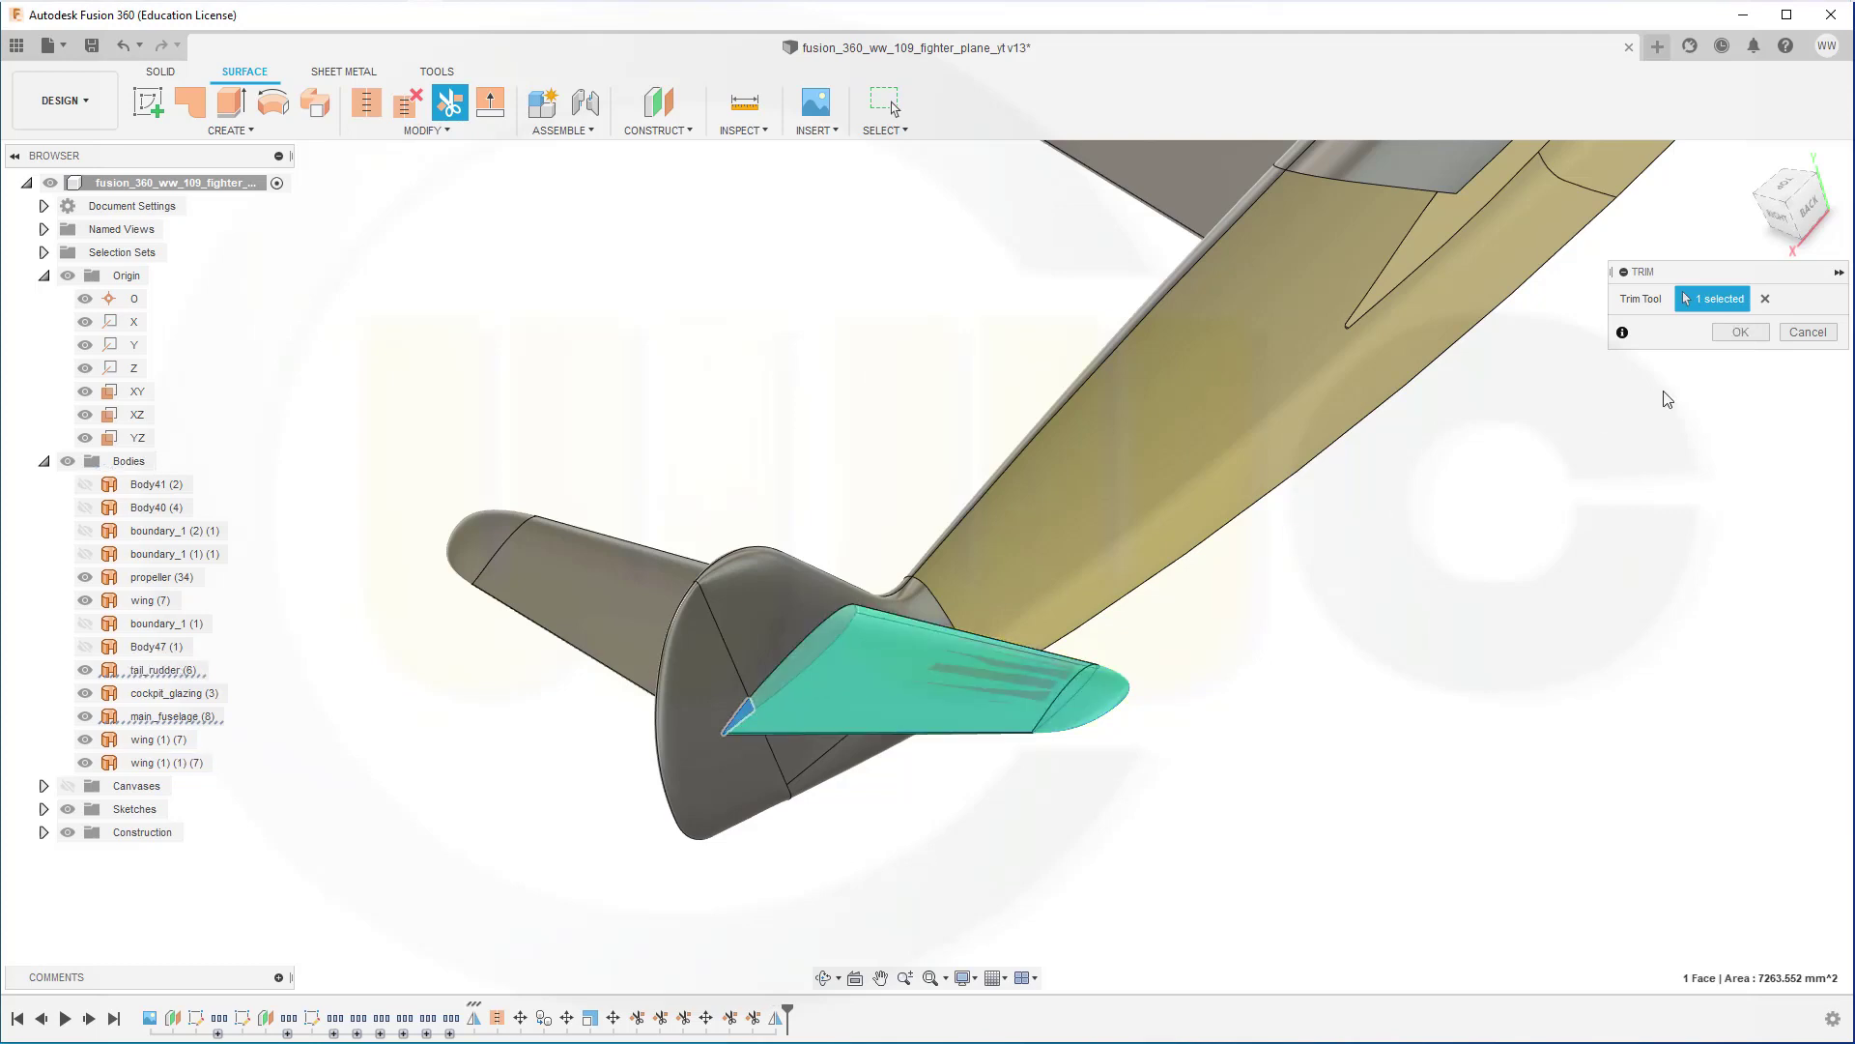
{"action": "left_click", "coordinate": [1740, 332]}
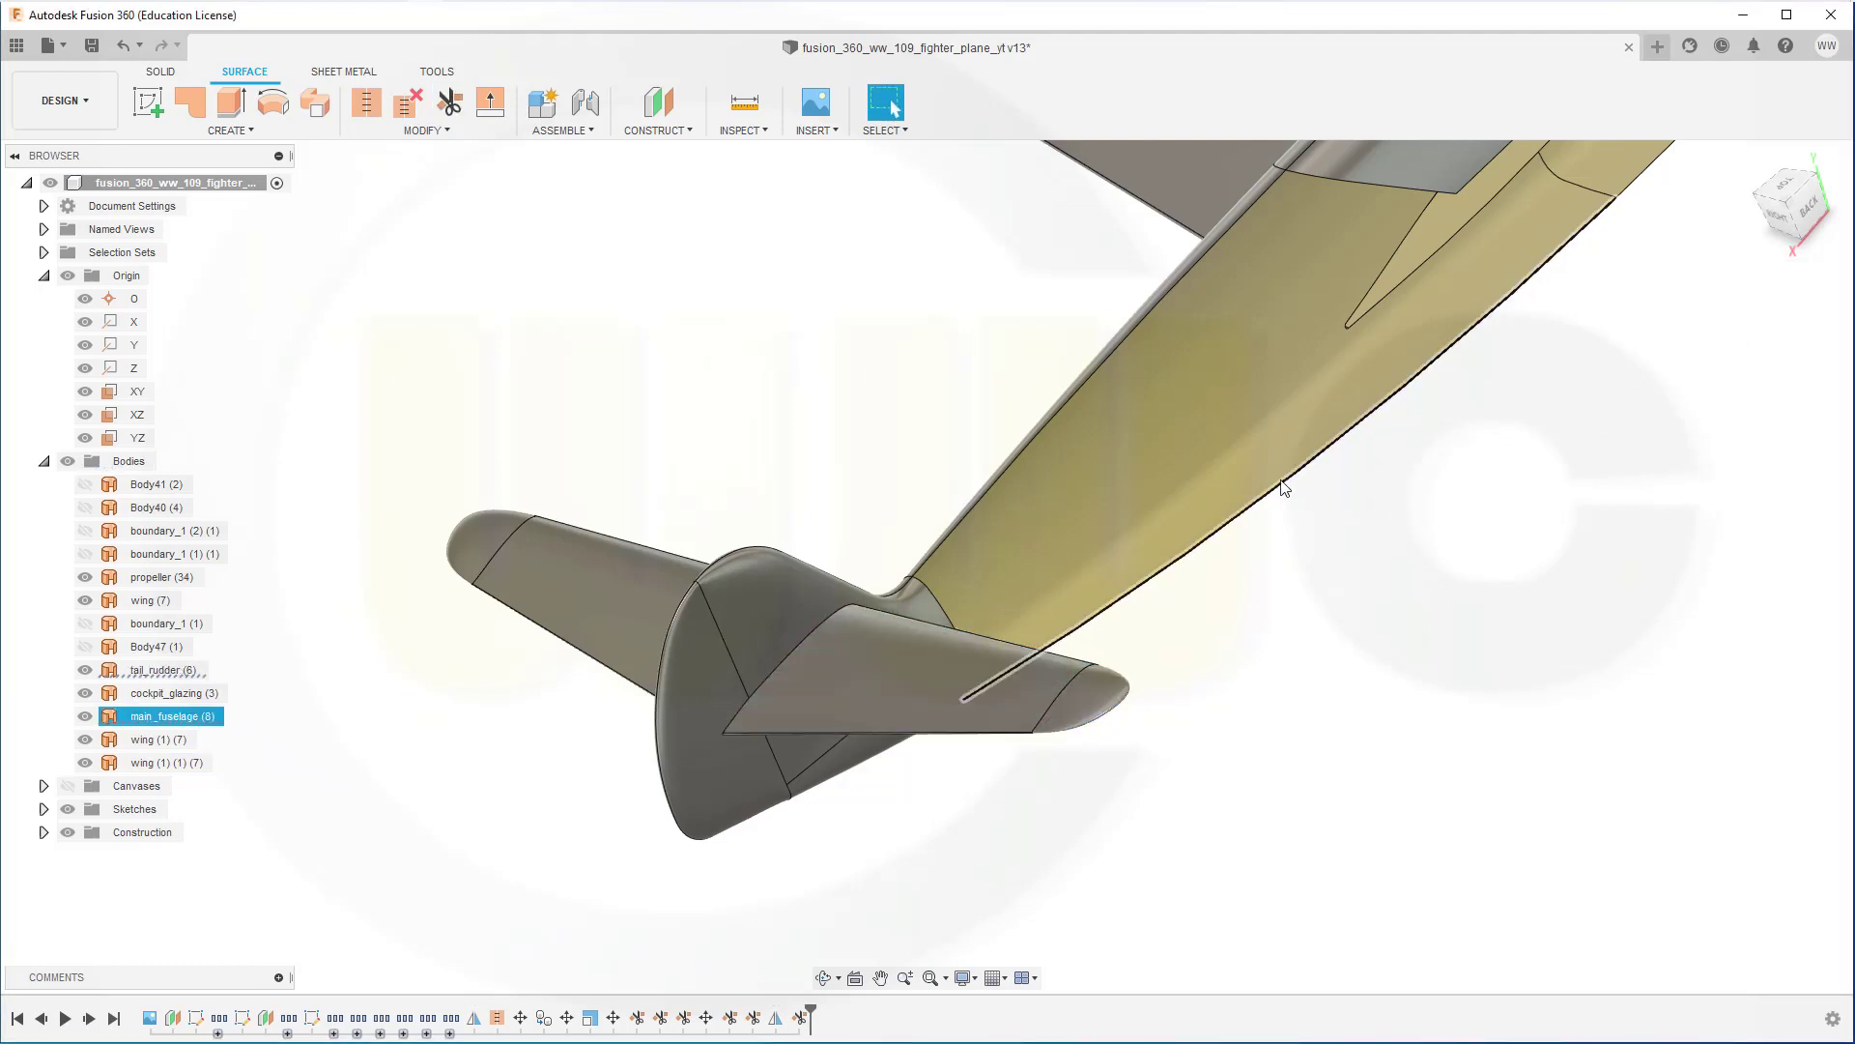
Stitch the main fuselage and the main wing surfaces into one body with a 0.10 mm tolerance.
{"action": "scroll", "coordinate": [1243, 489], "scroll_direction": "down", "scroll_amount": 4}
{"action": "scroll", "coordinate": [1235, 494], "scroll_direction": "down", "scroll_amount": 5}
{"action": "middle_click_drag", "start_coordinate": [1191, 505], "coordinate": [1165, 589], "text": "shift"}
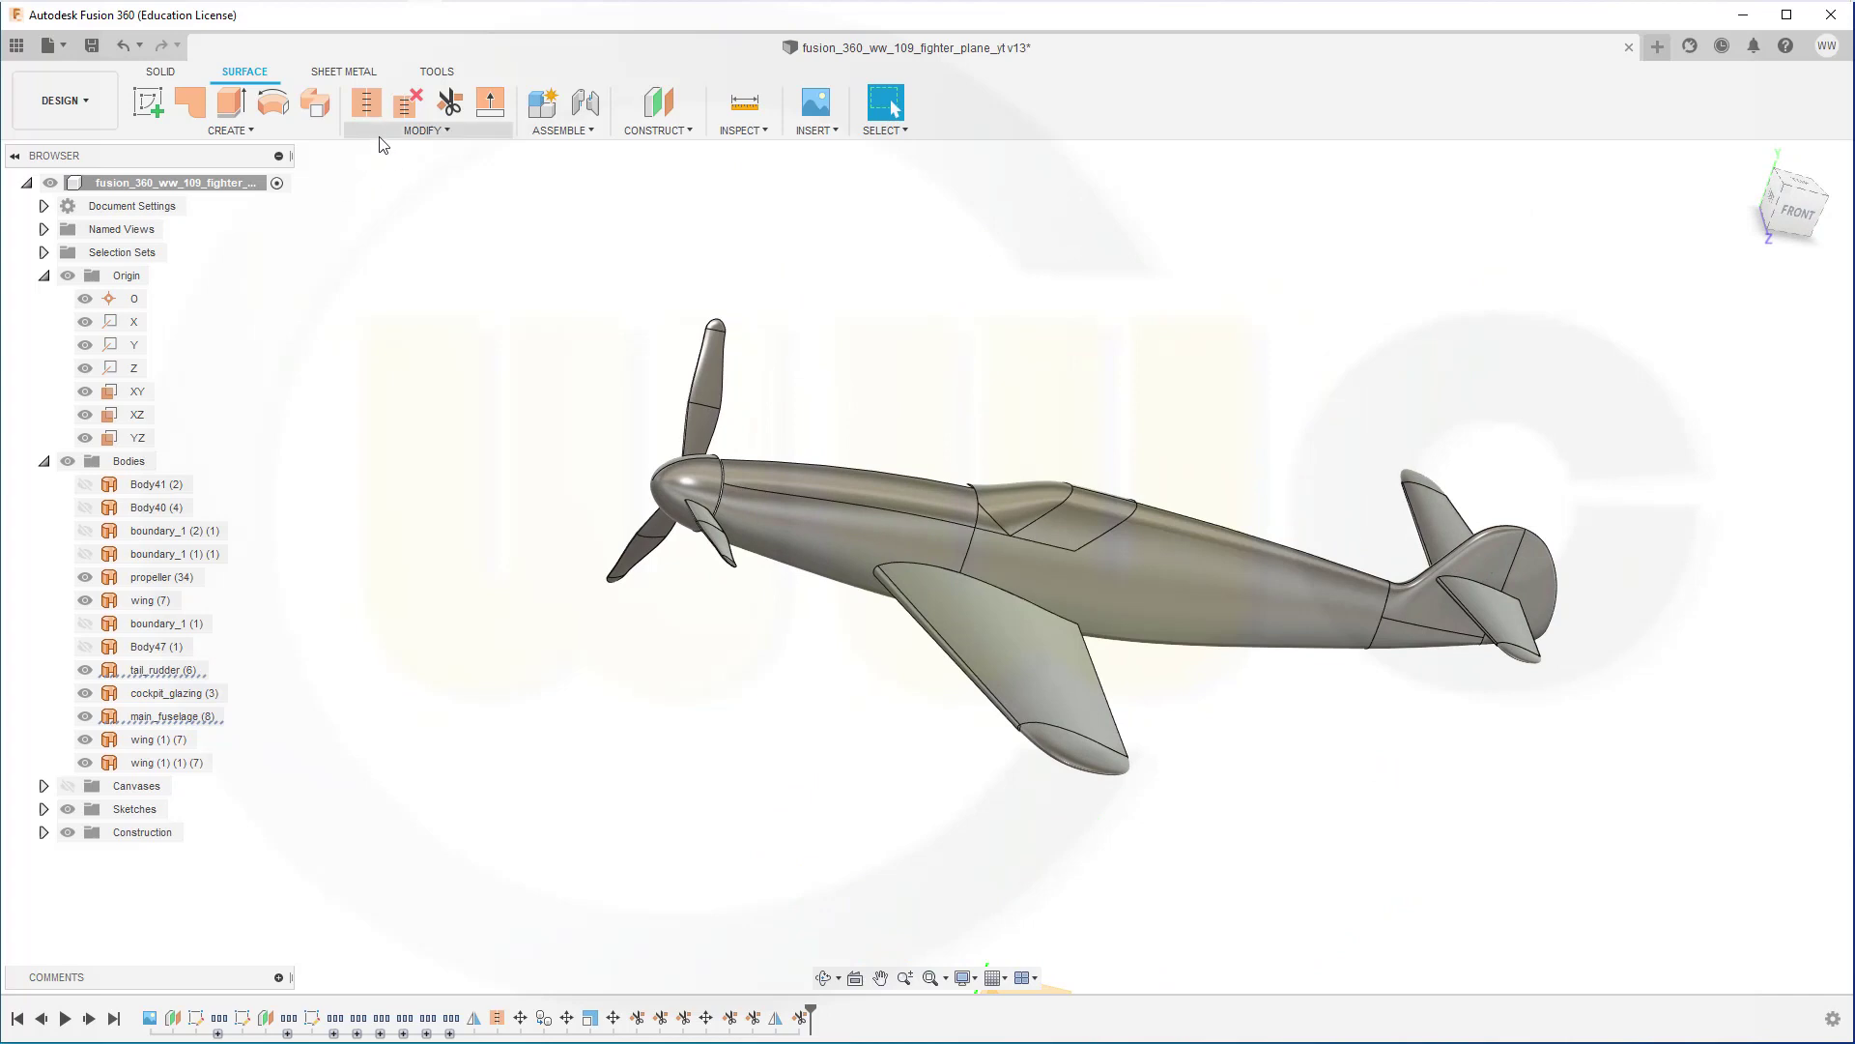
{"action": "left_click", "coordinate": [373, 110]}
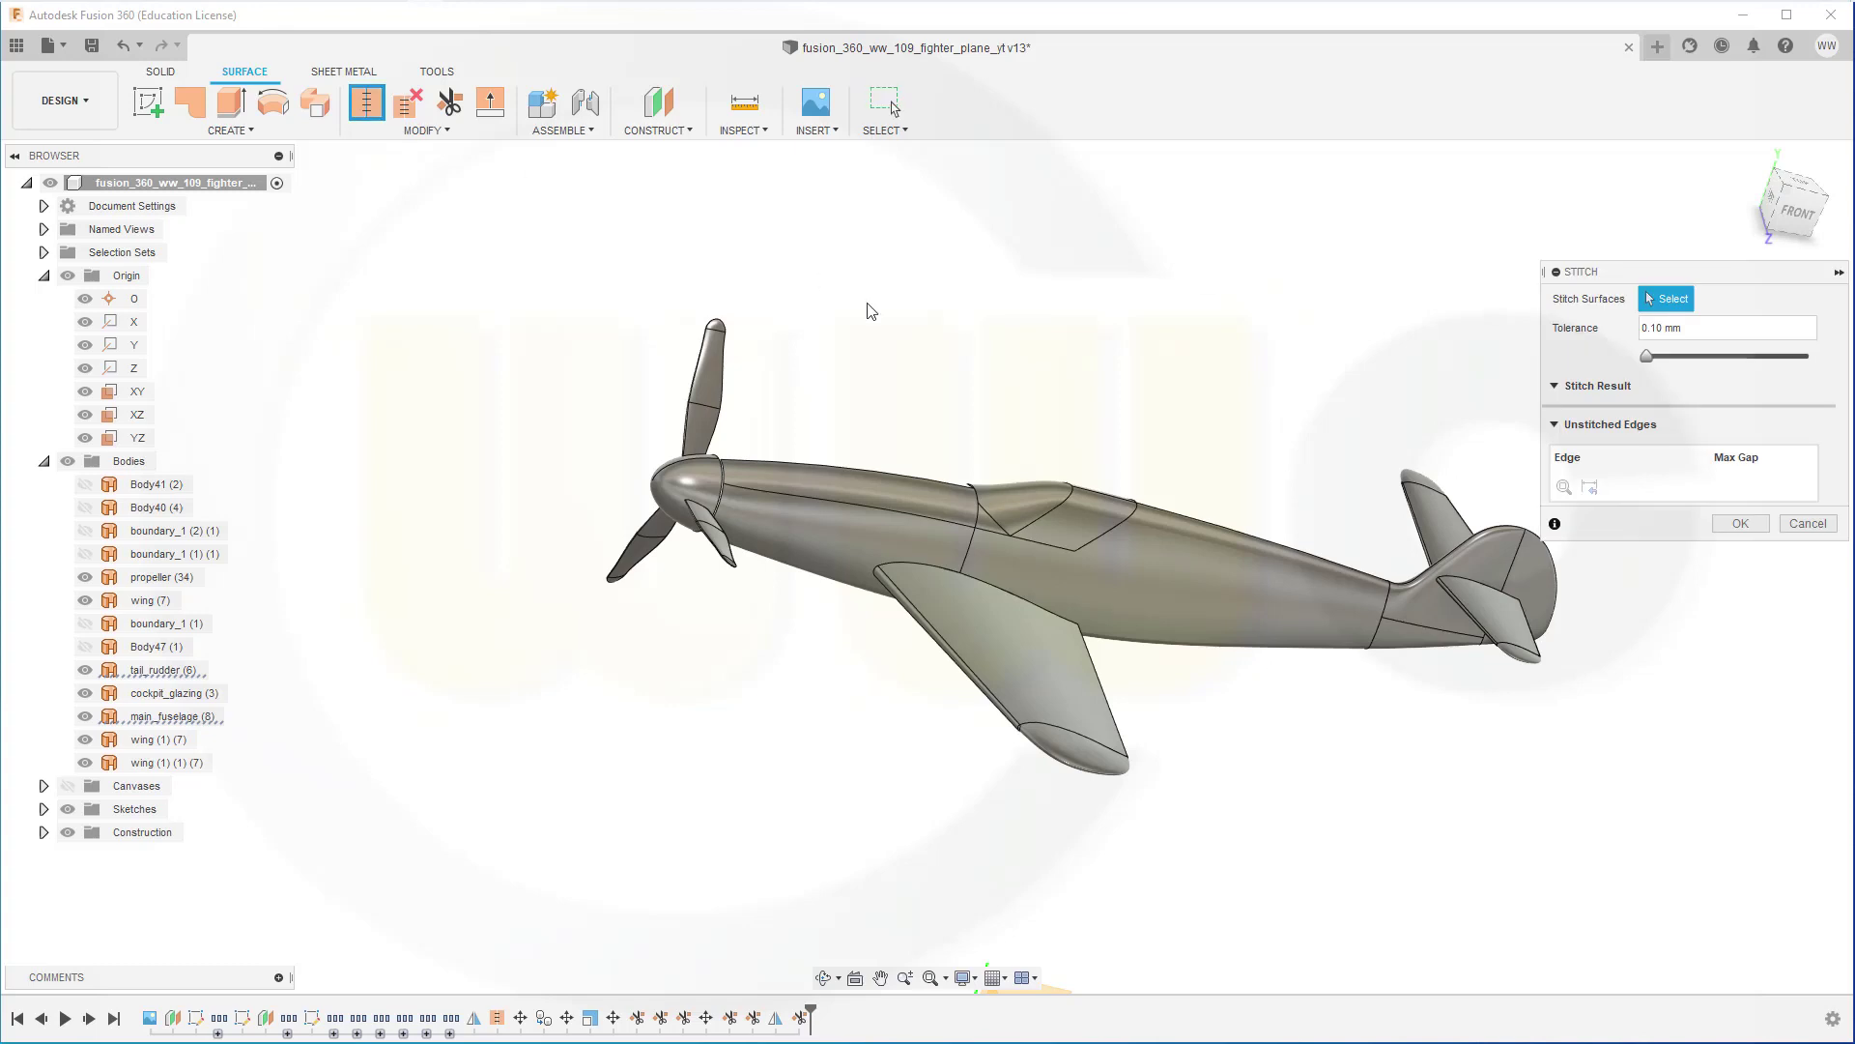
{"action": "left_click", "coordinate": [1110, 577]}
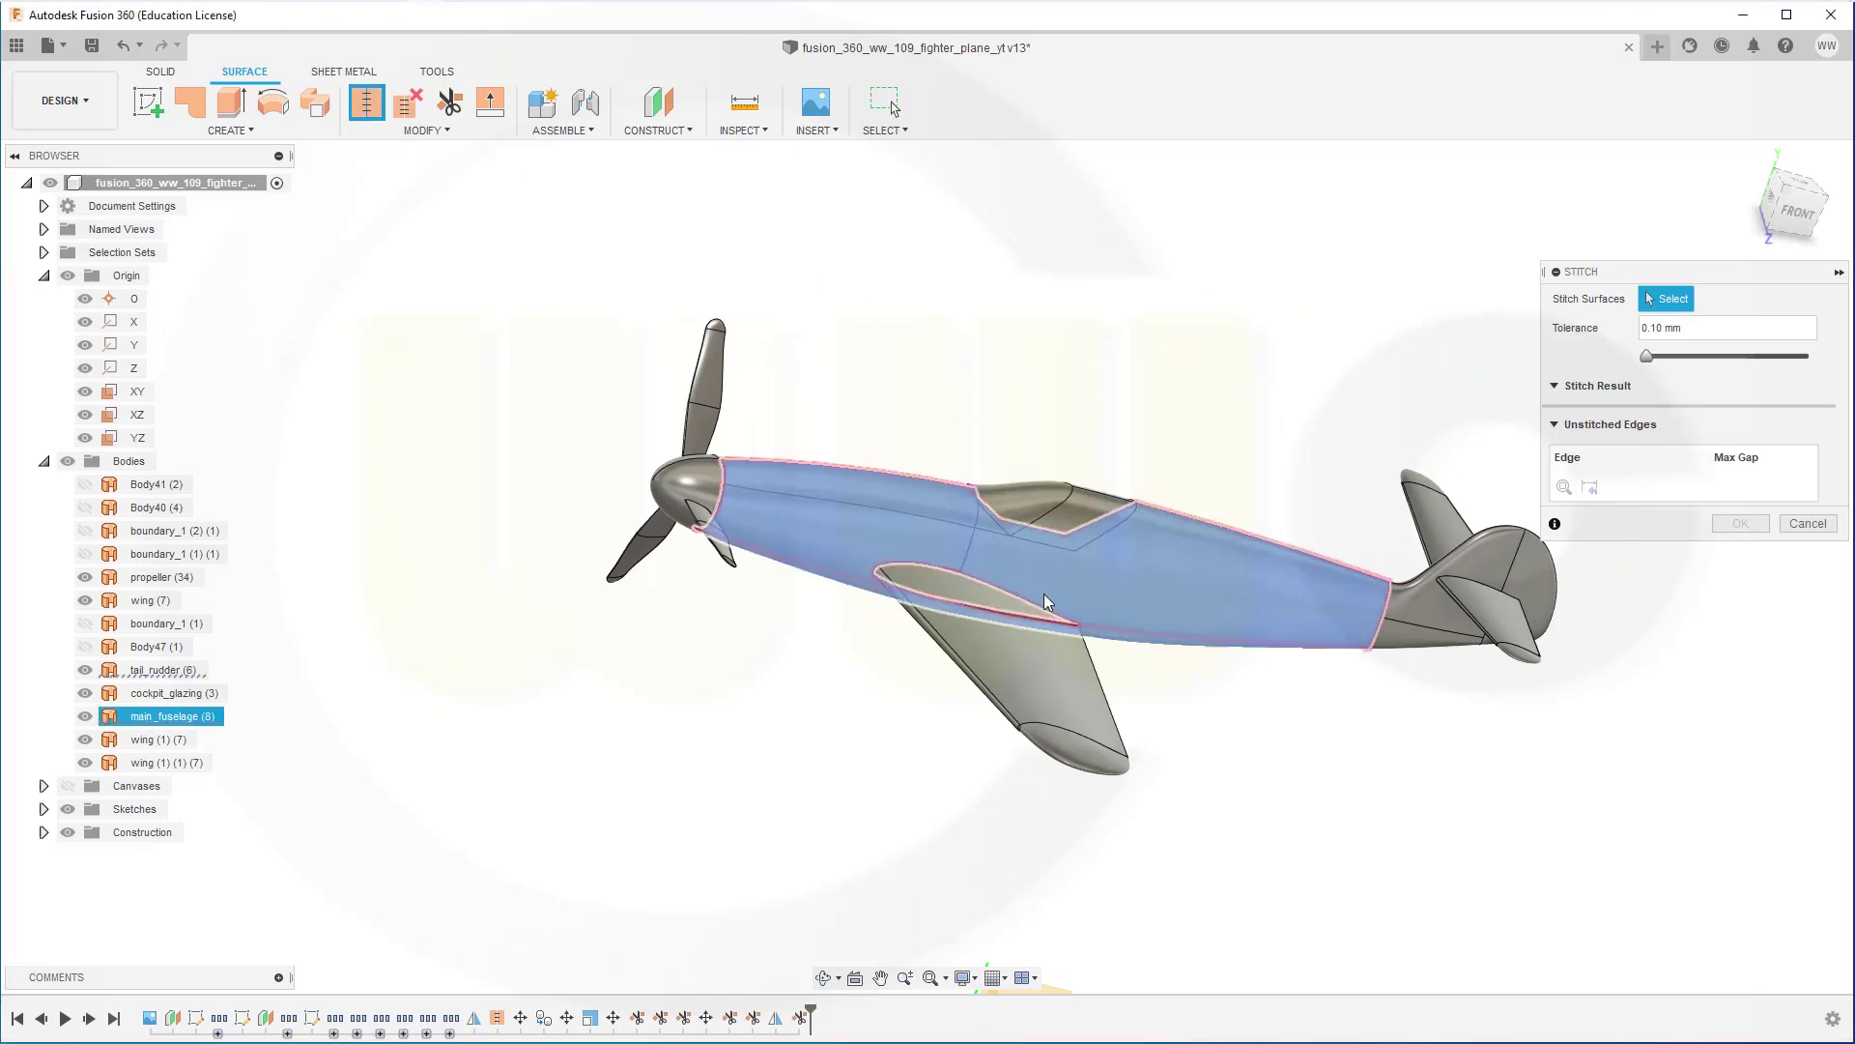
{"action": "left_click", "coordinate": [995, 634]}
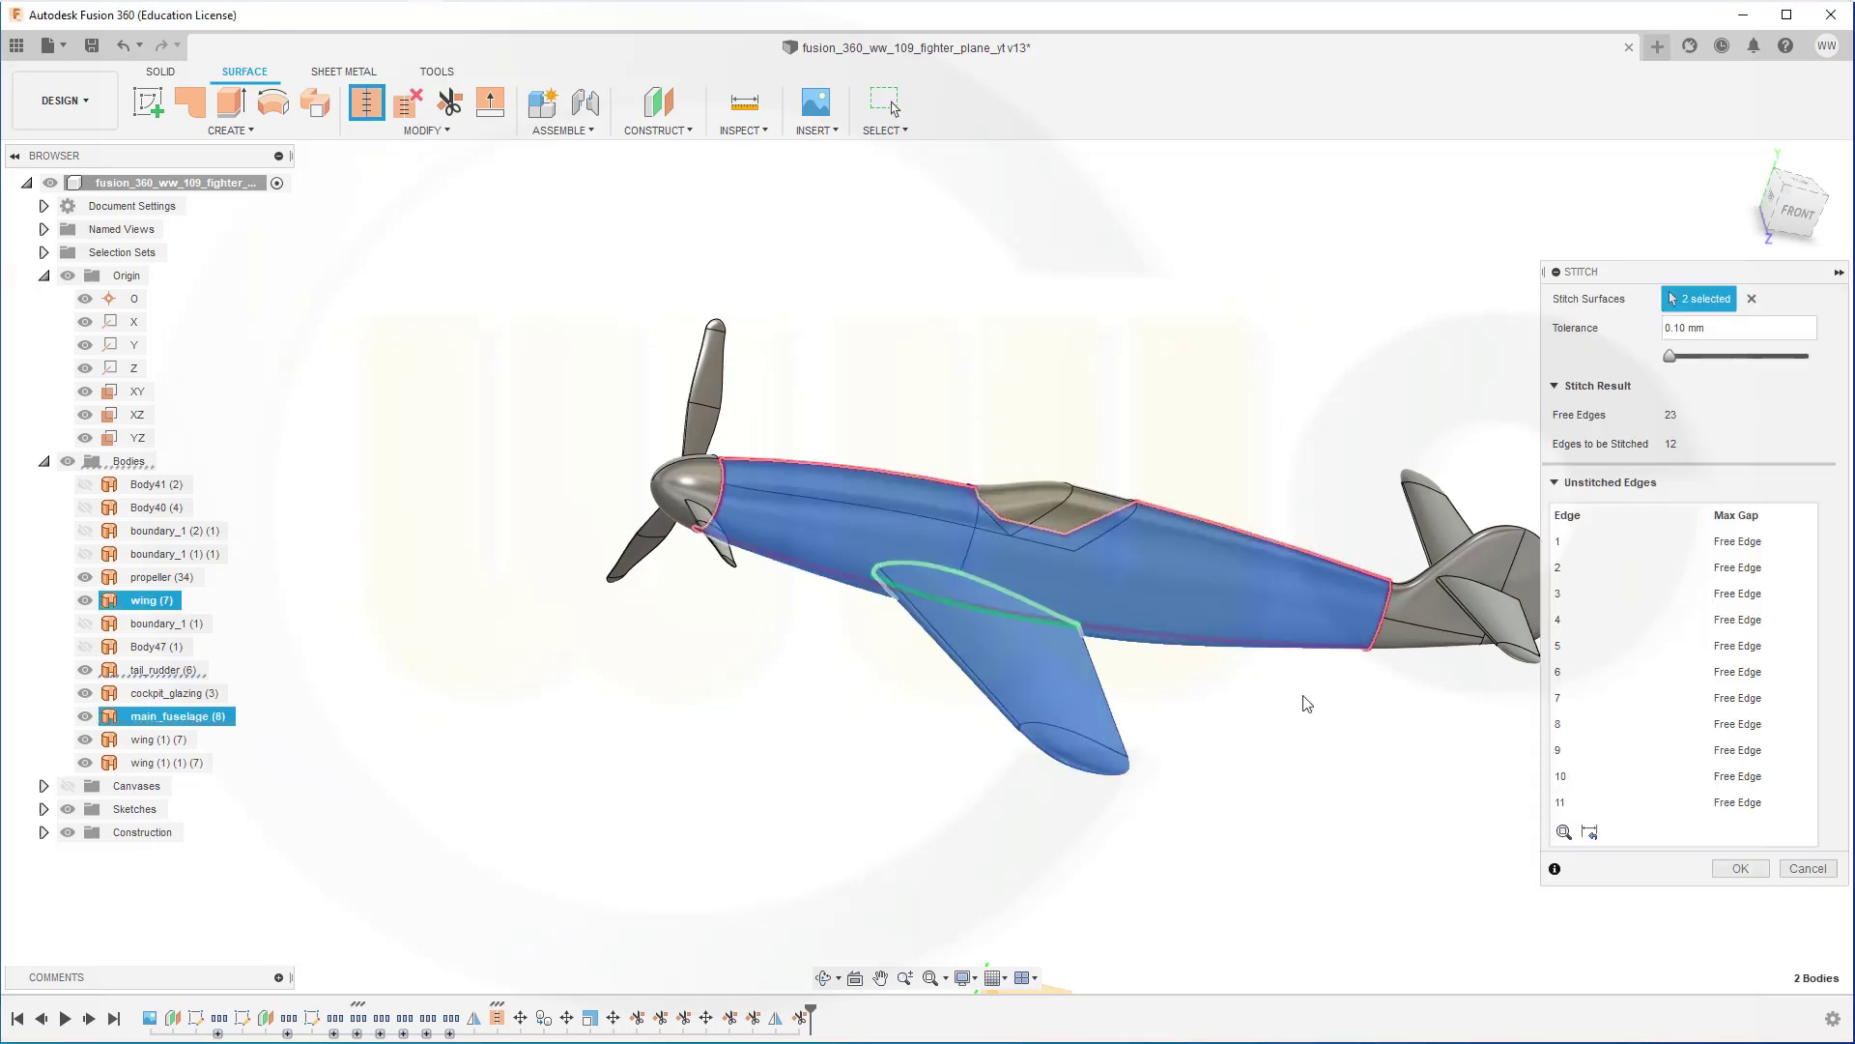
{"action": "left_click", "coordinate": [1740, 868]}
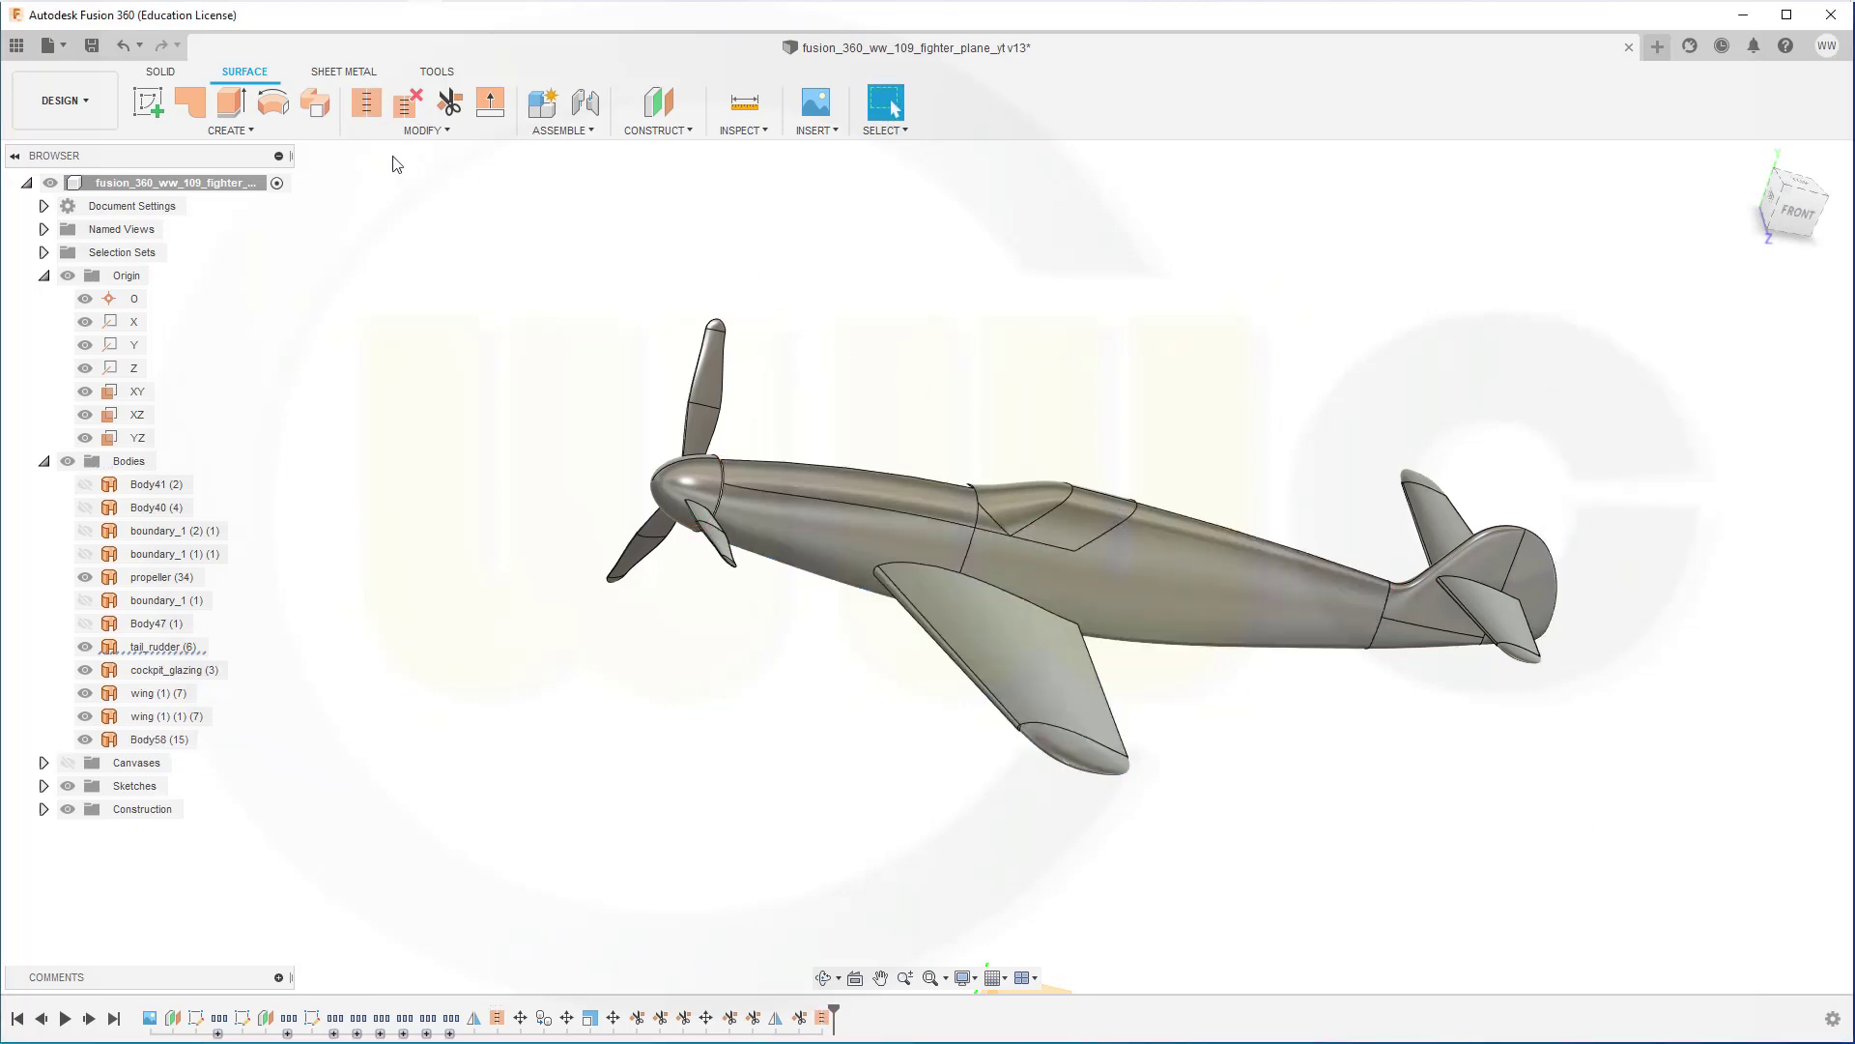
Start a fillet on all six edges around the main wing root where it meets the fuselage, including the small trailing edge.
{"action": "left_click", "coordinate": [446, 133]}
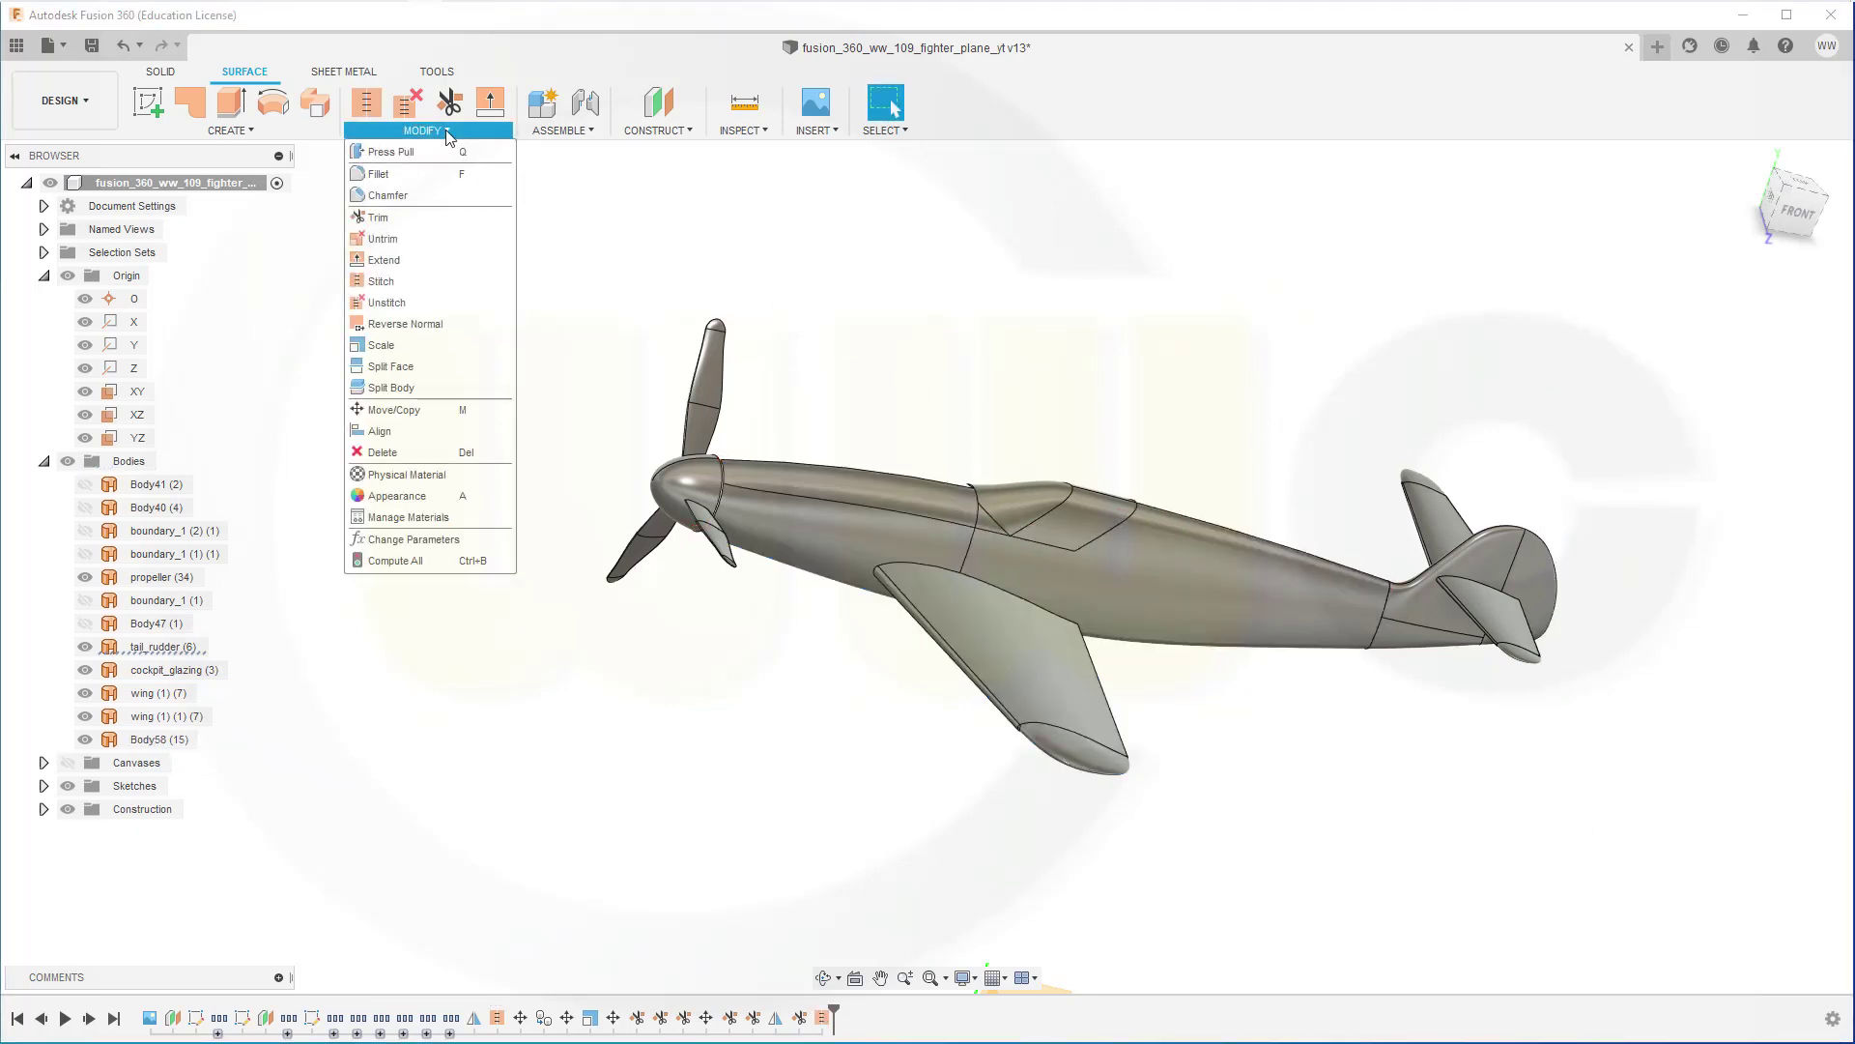
{"action": "left_click", "coordinate": [381, 174]}
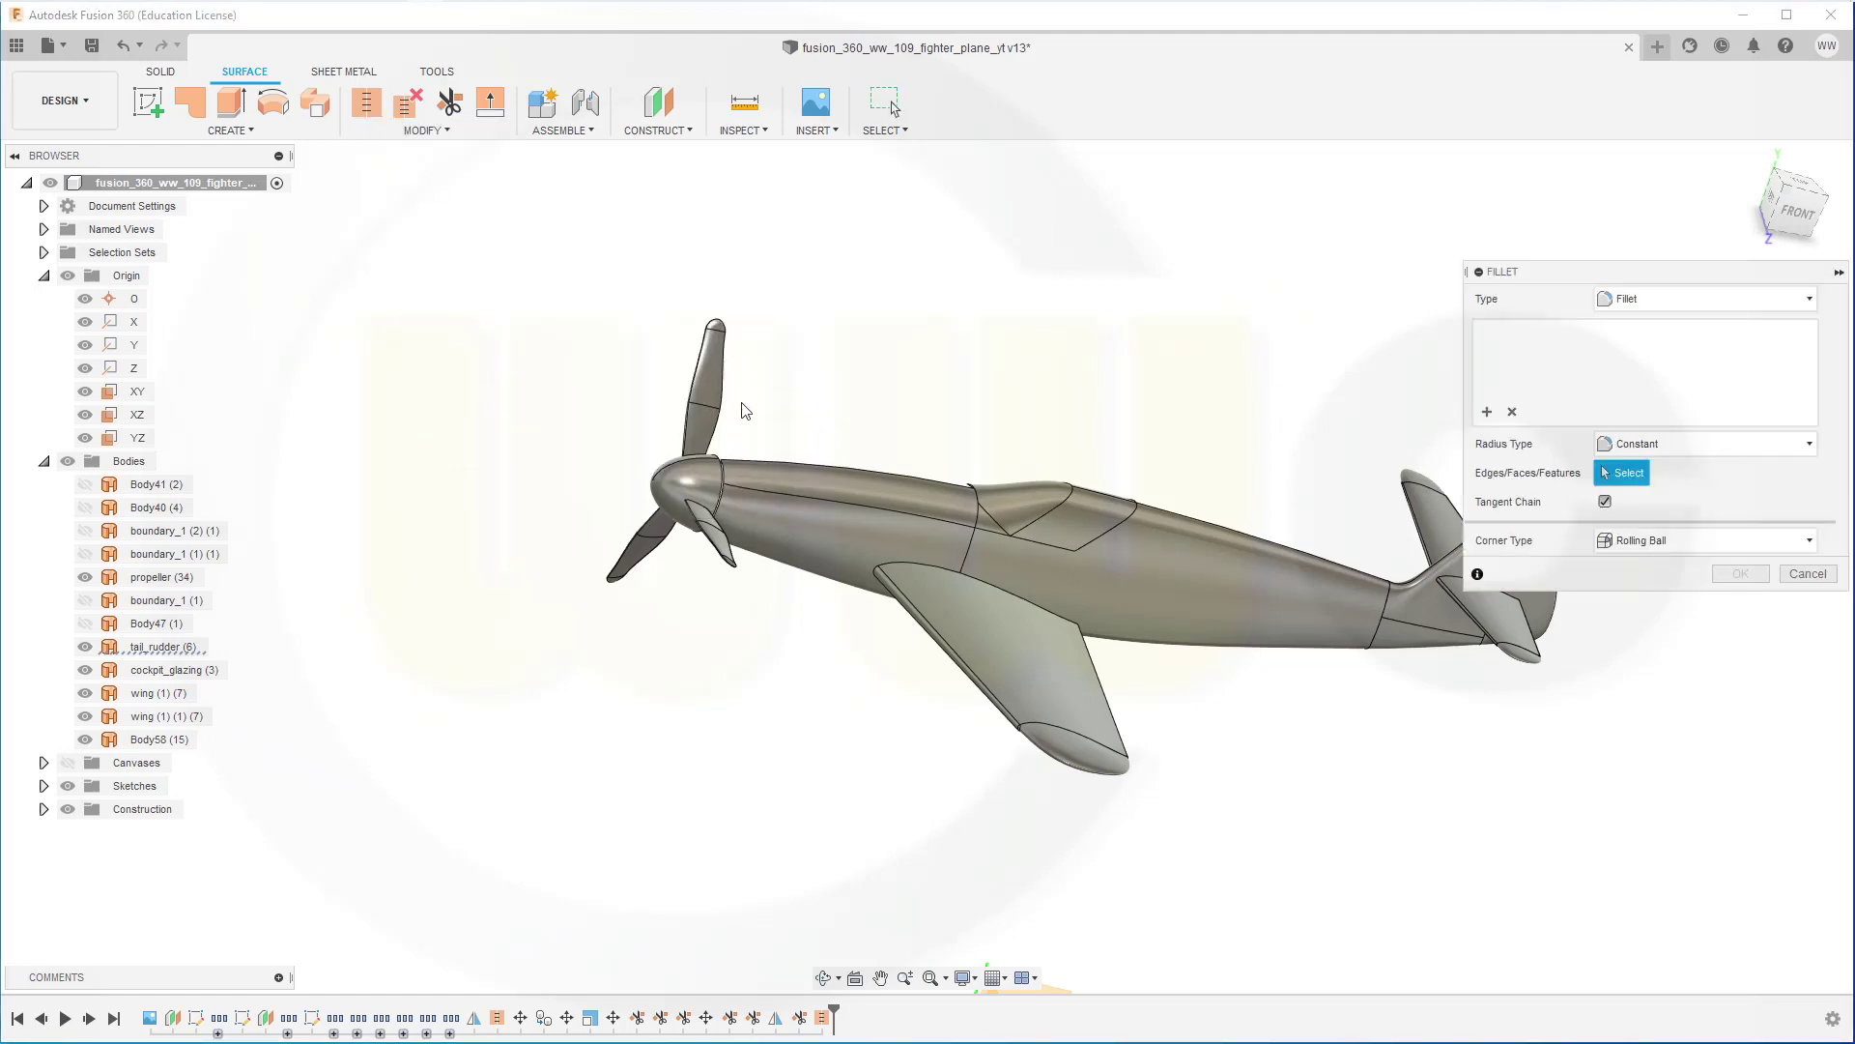
{"action": "left_click", "coordinate": [930, 564]}
{"action": "scroll", "coordinate": [1202, 694], "scroll_direction": "down", "scroll_amount": 2}
{"action": "middle_click_drag", "start_coordinate": [1194, 671], "coordinate": [1363, 588], "text": "shift"}
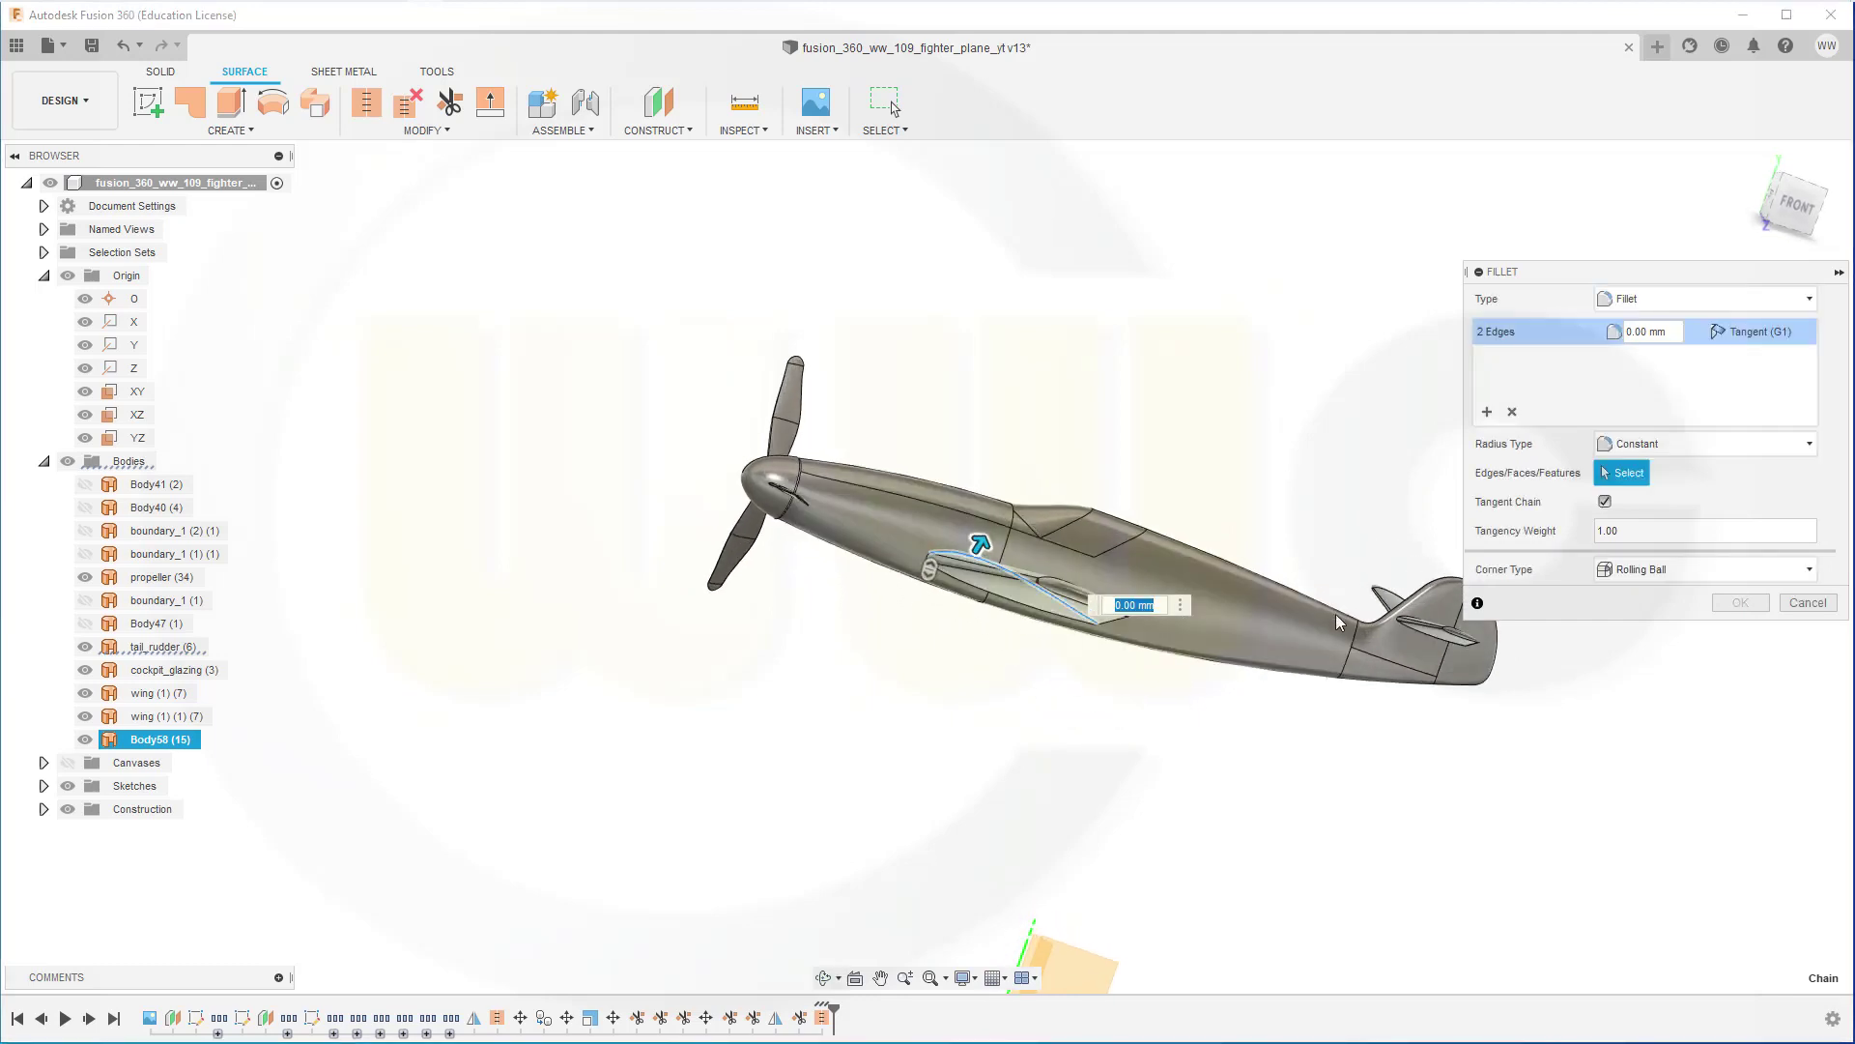
{"action": "middle_click_drag", "start_coordinate": [1193, 735], "coordinate": [1122, 650], "text": "shift"}
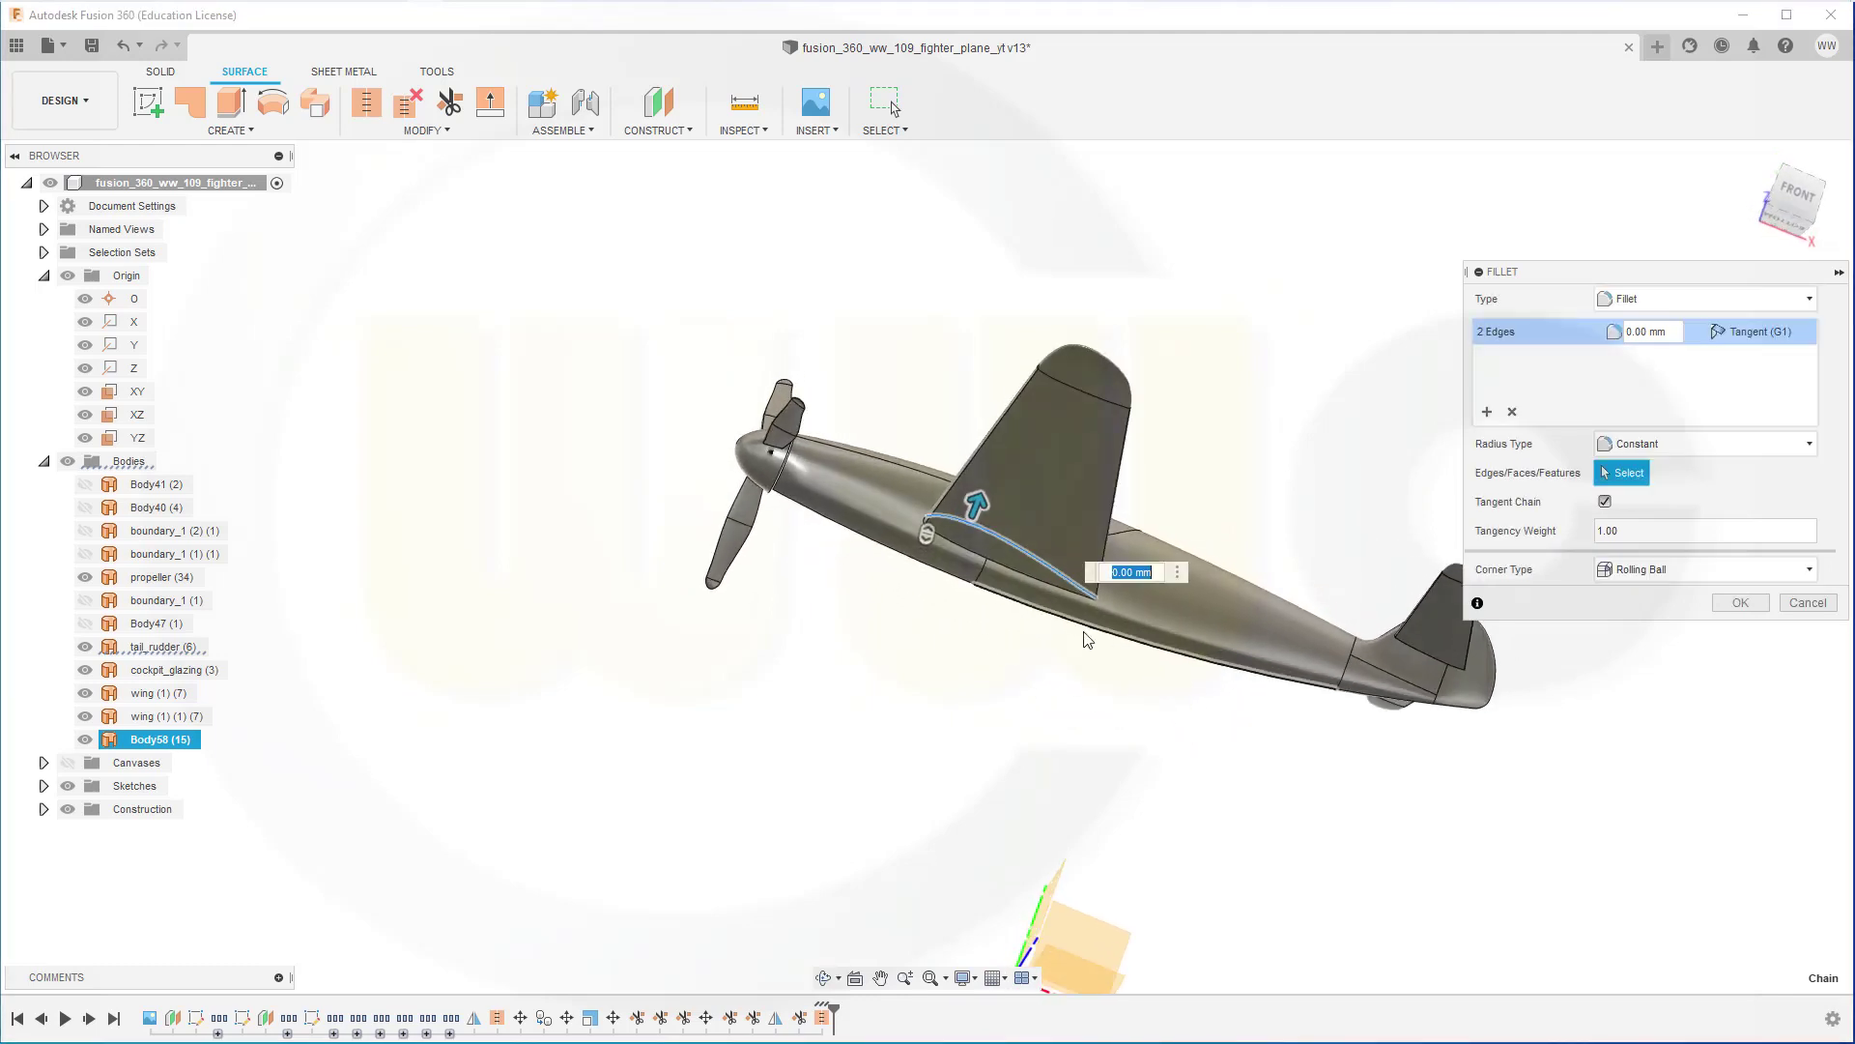
{"action": "scroll", "coordinate": [930, 590], "scroll_direction": "up", "scroll_amount": 4}
{"action": "scroll", "coordinate": [942, 561], "scroll_direction": "up", "scroll_amount": 3}
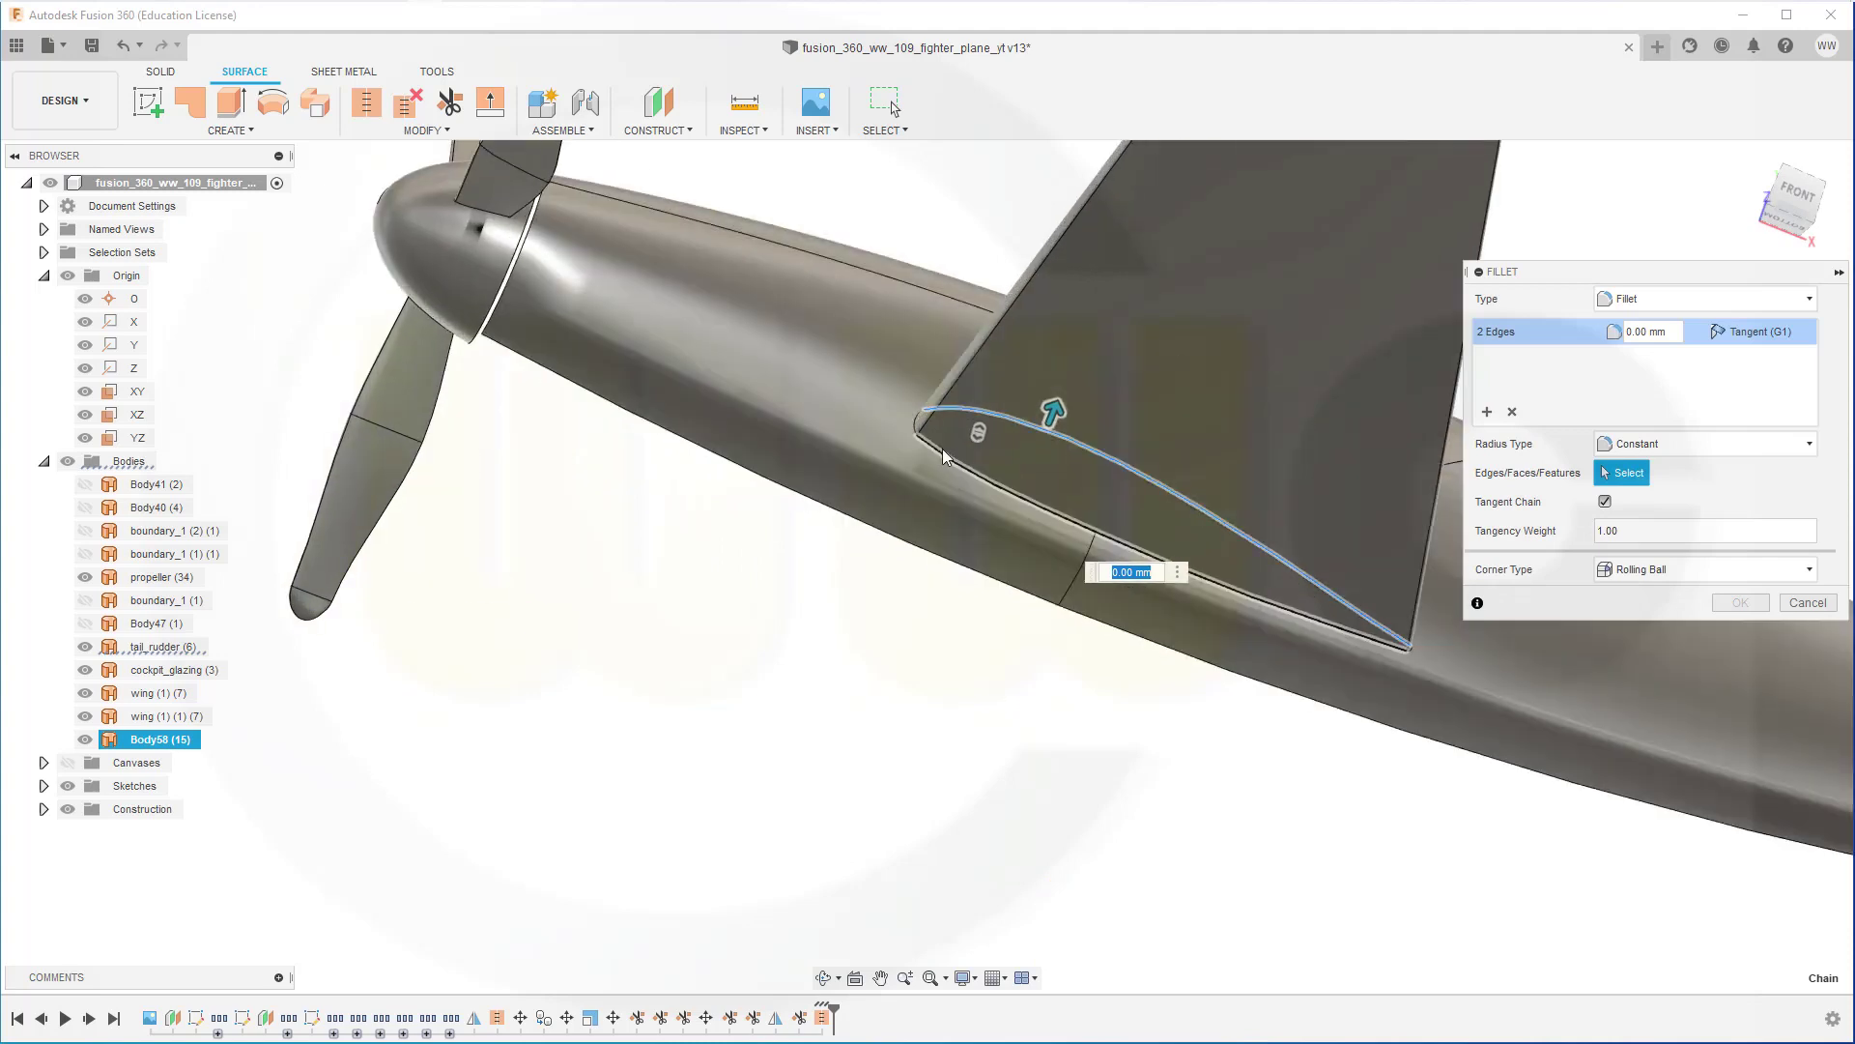
{"action": "scroll", "coordinate": [933, 449], "scroll_direction": "up", "scroll_amount": 2}
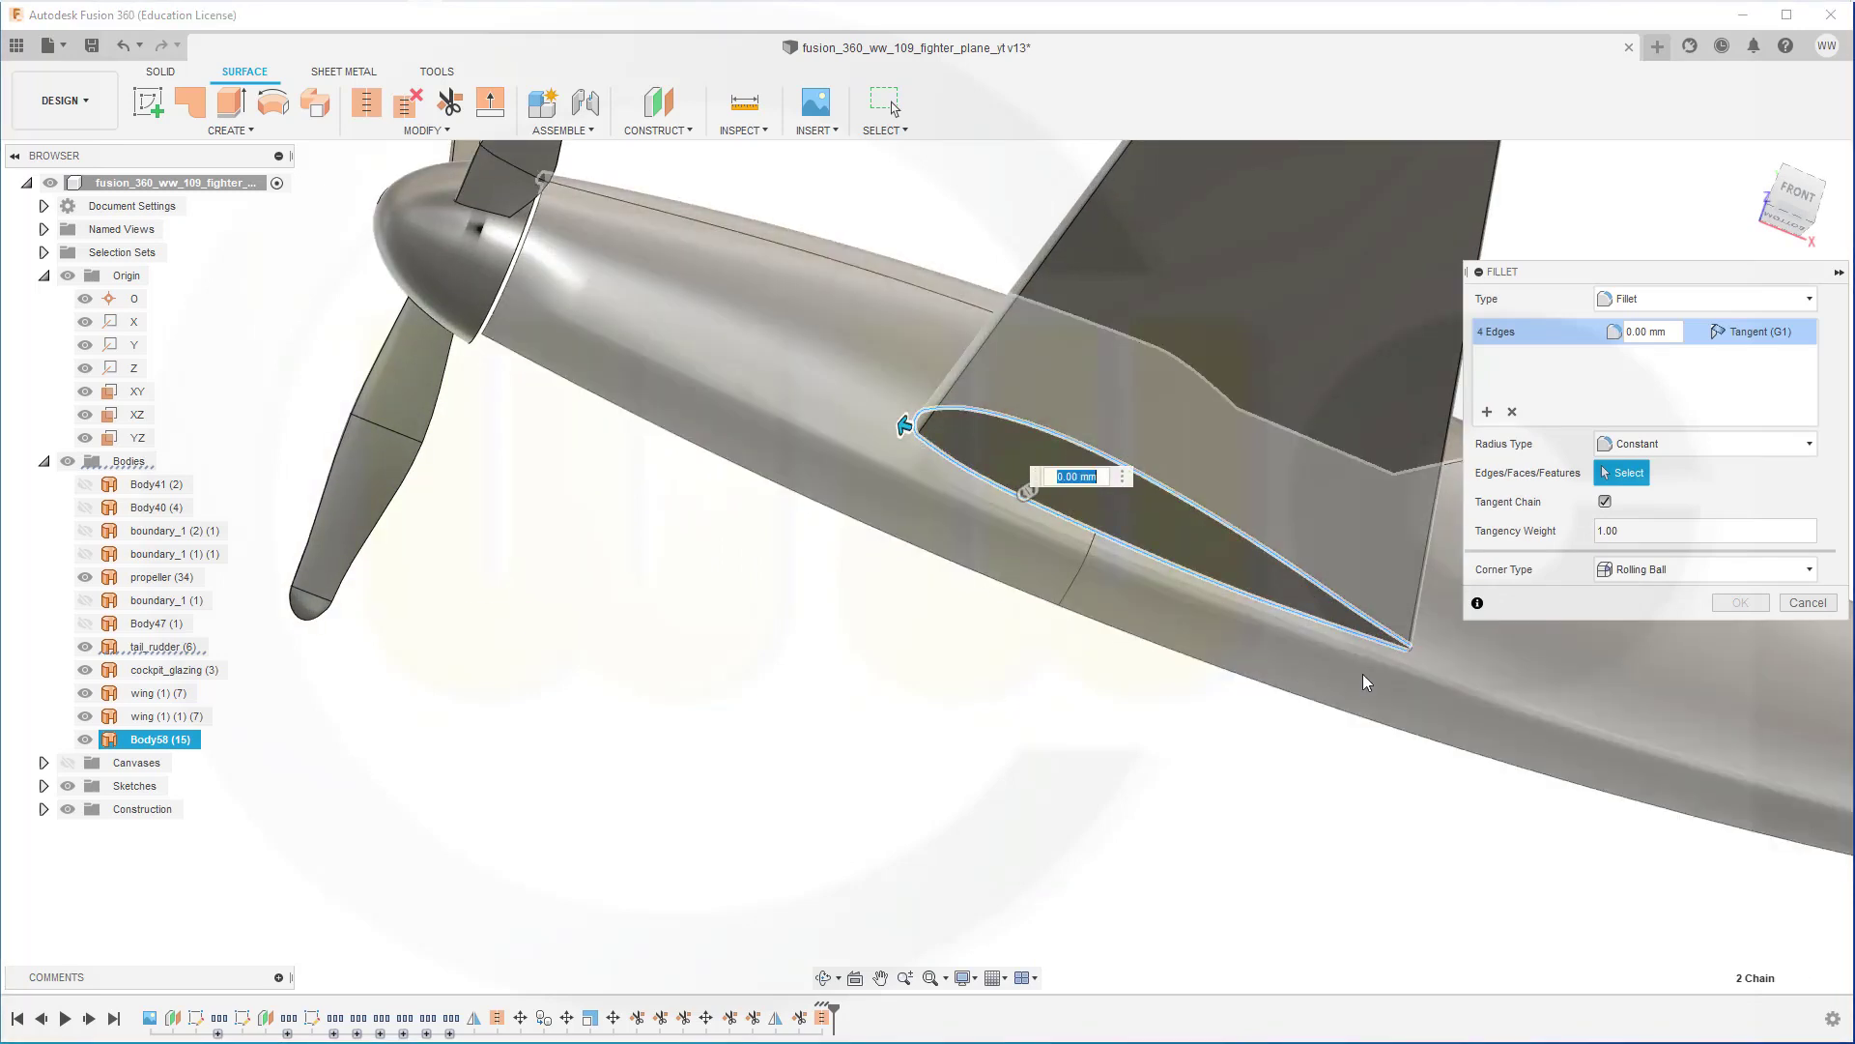
{"action": "scroll", "coordinate": [1360, 683], "scroll_direction": "up", "scroll_amount": 5}
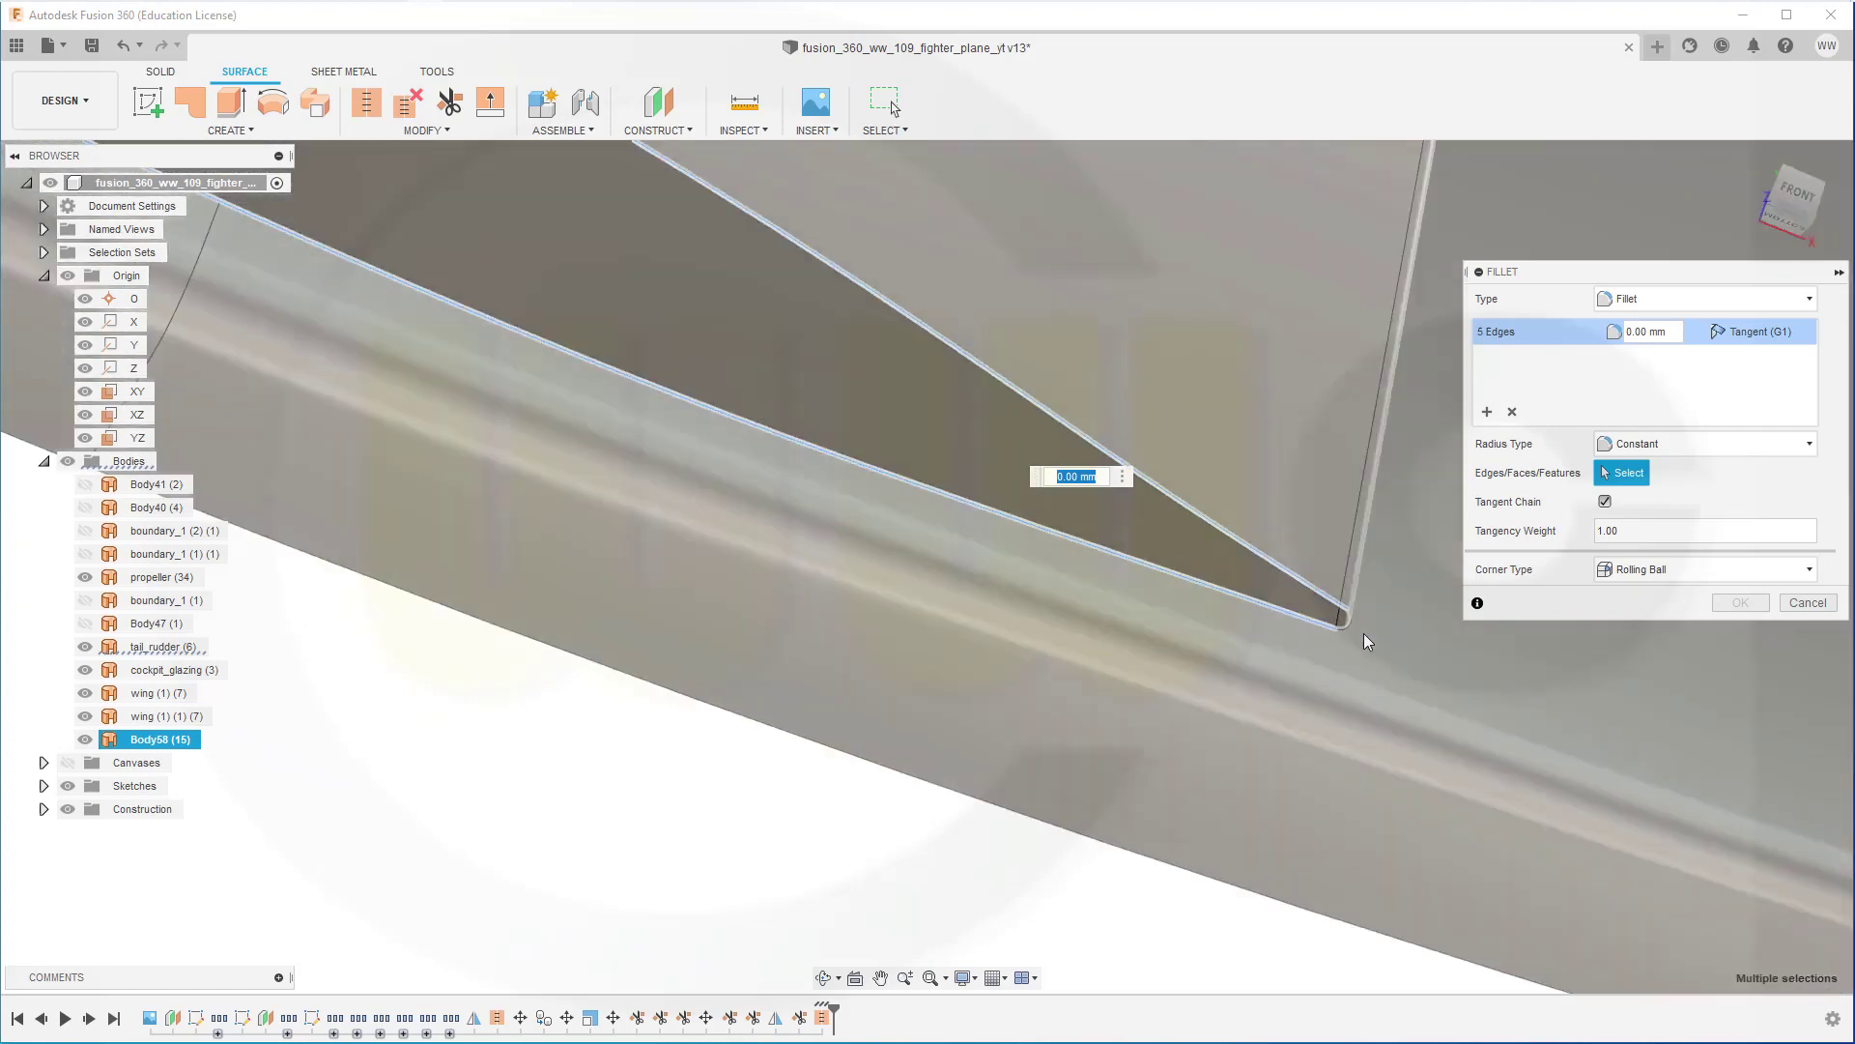
{"action": "left_click", "coordinate": [1347, 630]}
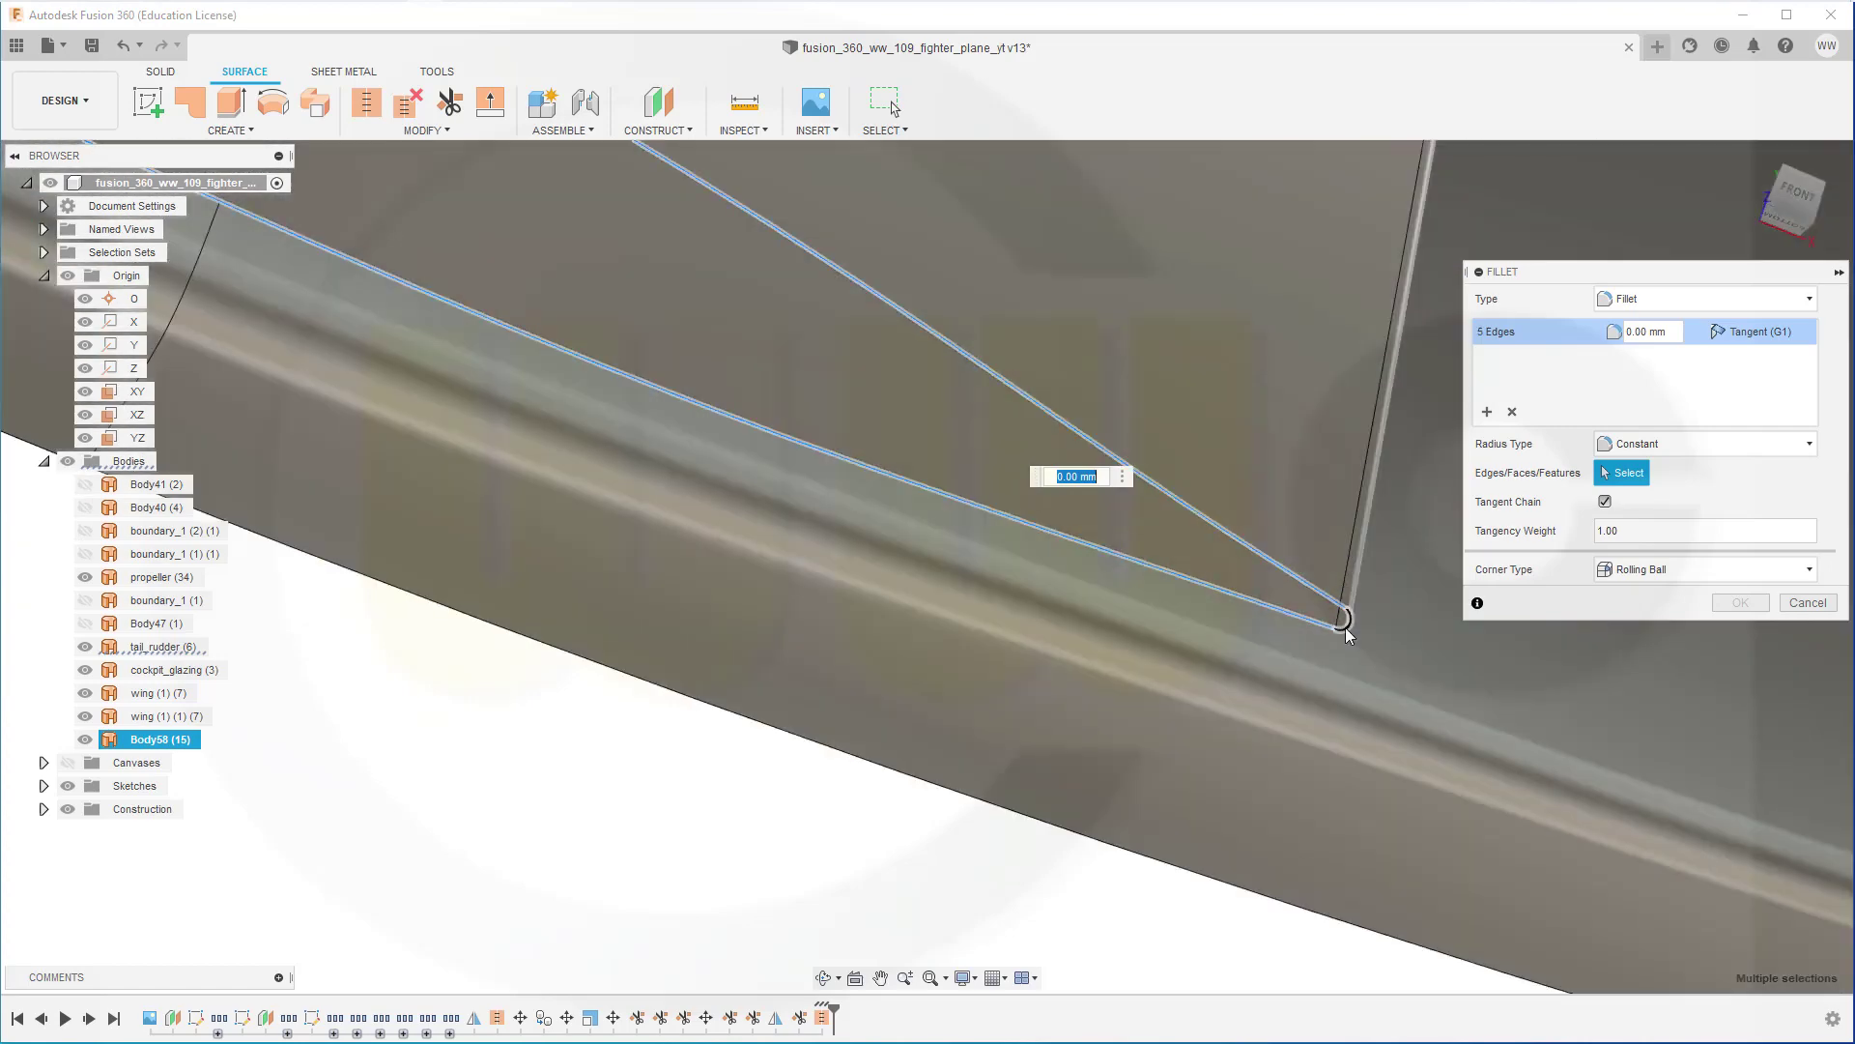
{"action": "left_click", "coordinate": [1347, 630]}
{"action": "scroll", "coordinate": [1121, 764], "scroll_direction": "down", "scroll_amount": 5}
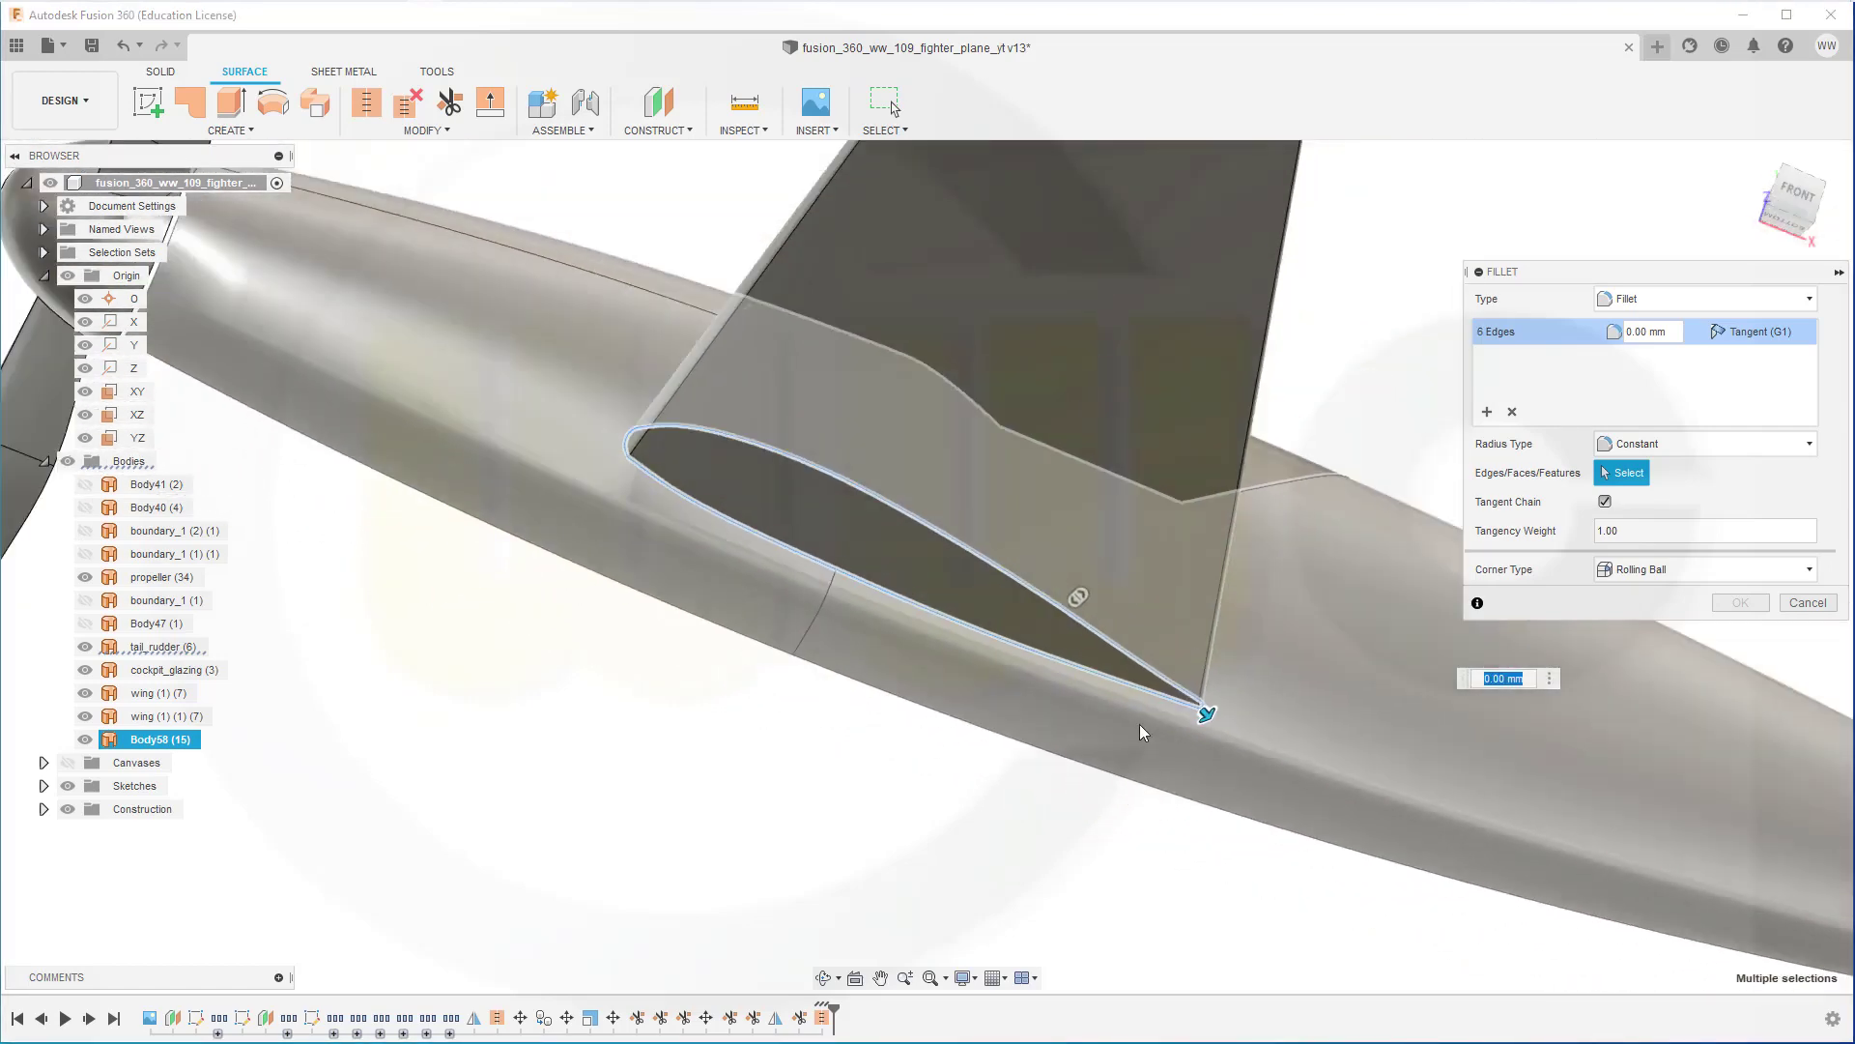
{"action": "middle_click_drag", "start_coordinate": [815, 642], "coordinate": [870, 657], "text": "shift"}
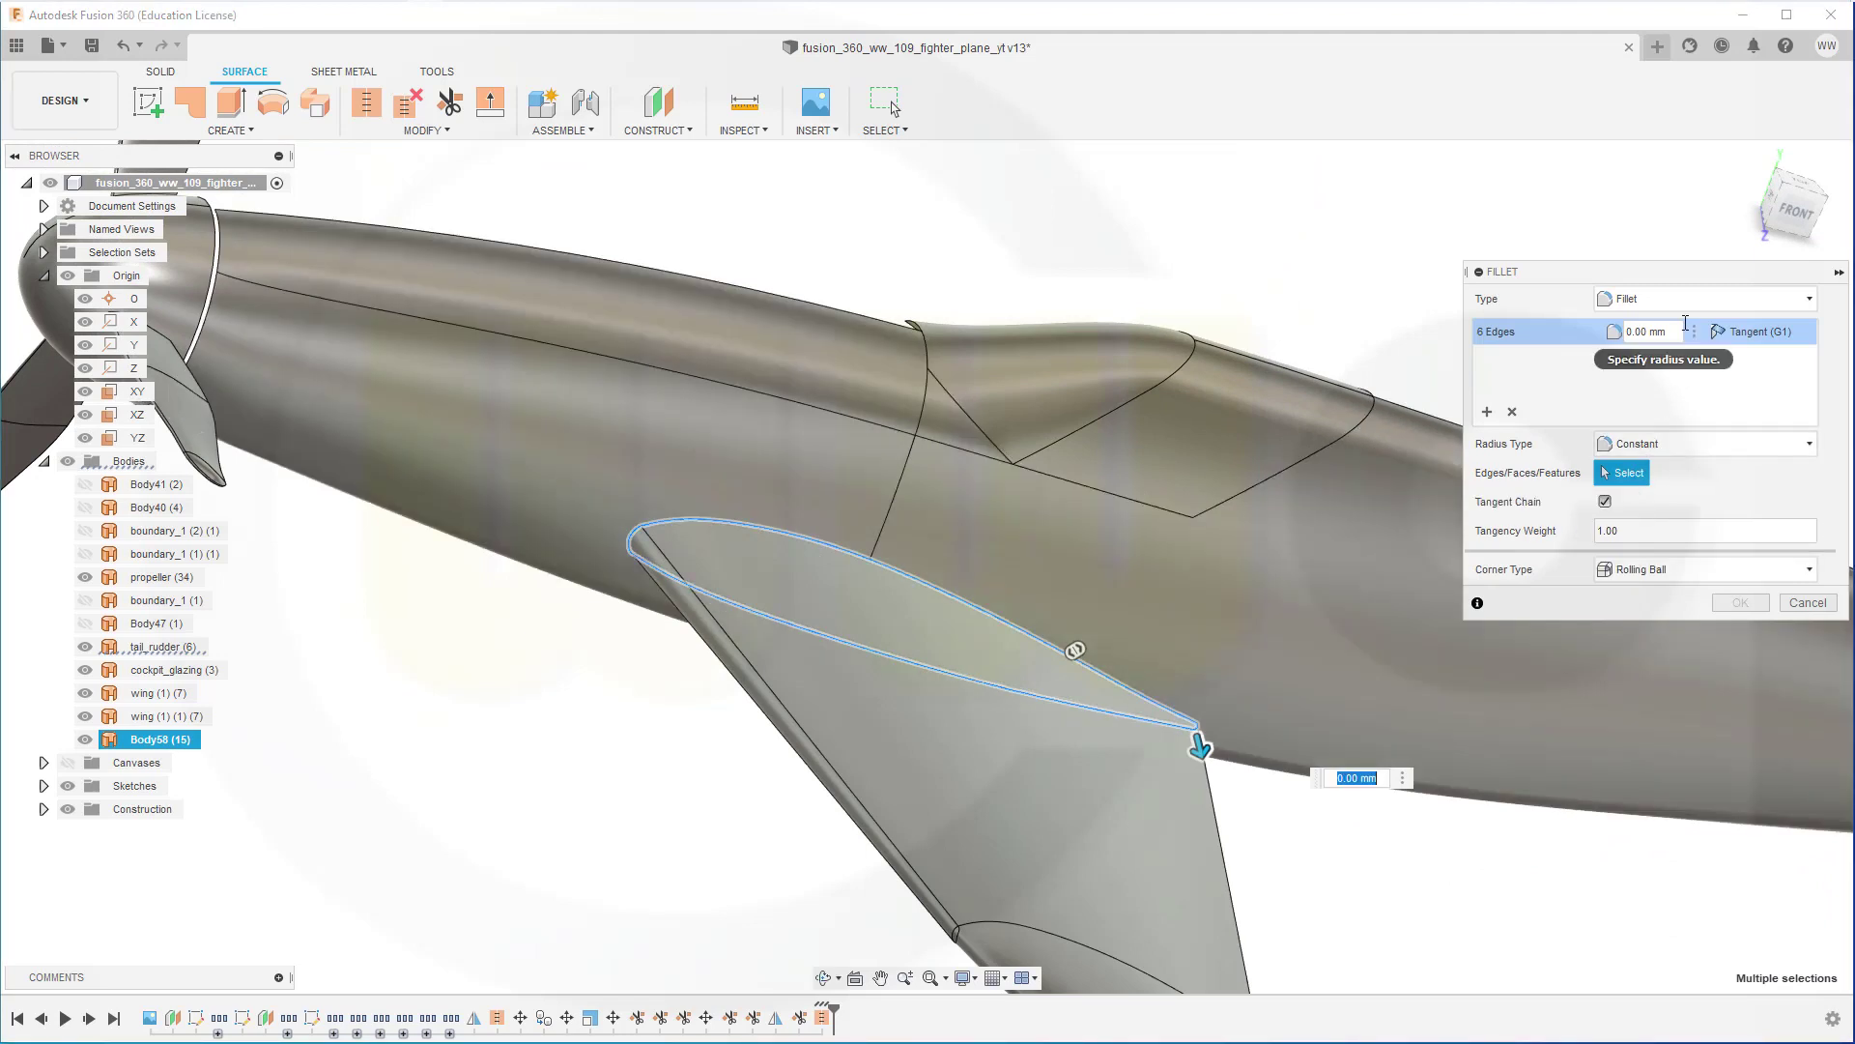
Apply the wing root fillet with a constant radius of 50 mm.
{"action": "left_click", "coordinate": [1680, 331]}
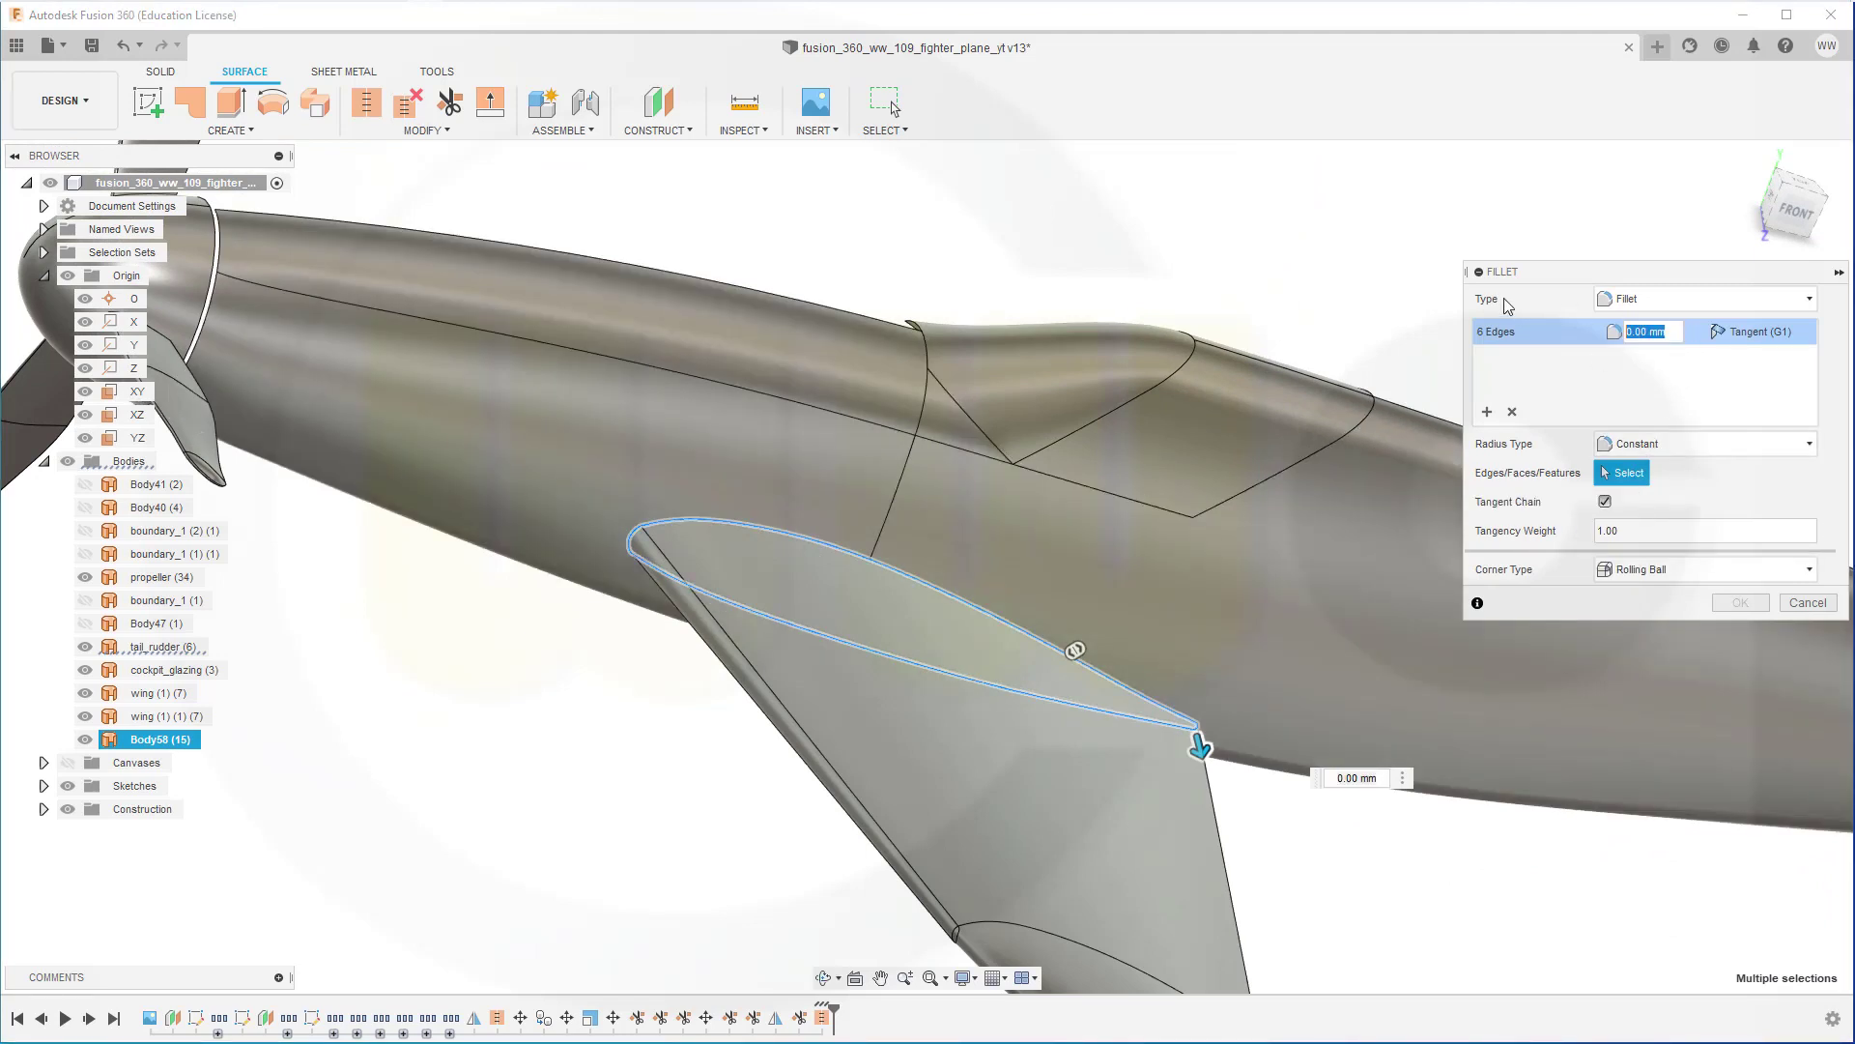
{"action": "type", "text": "50"}
{"action": "key", "text": "Tab"}
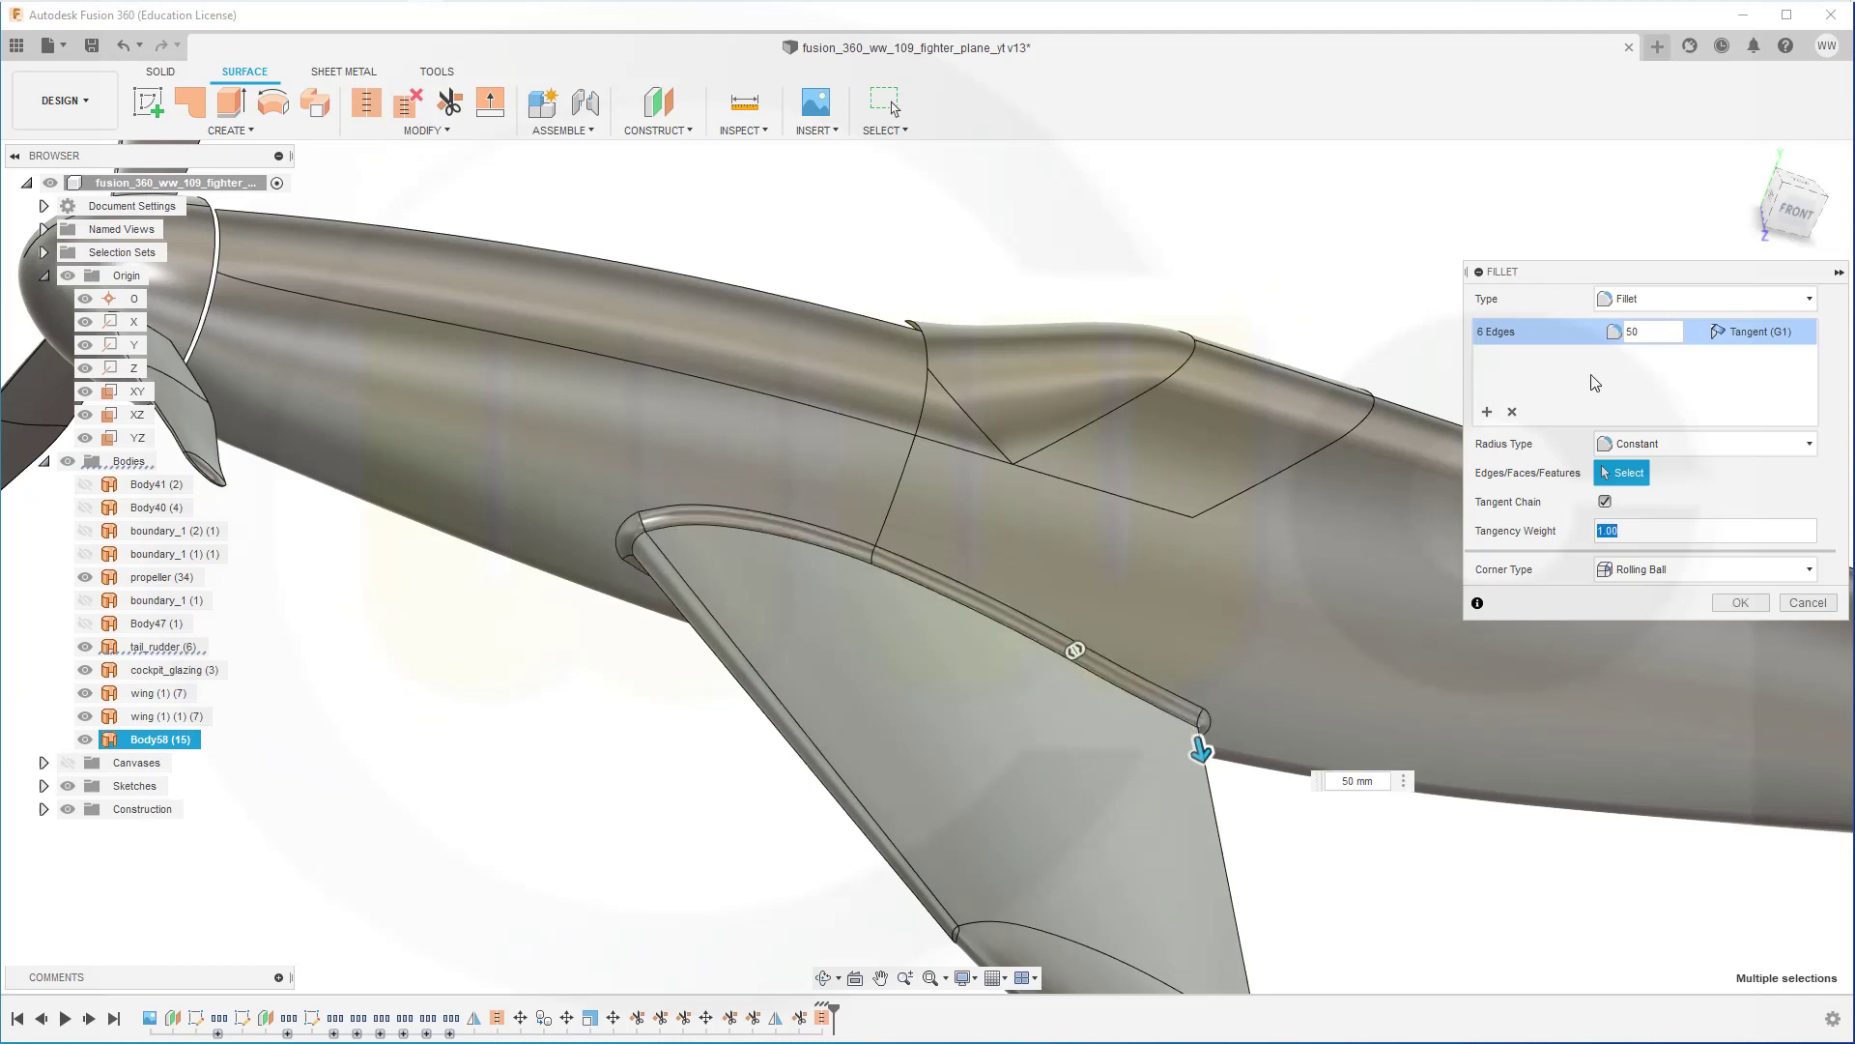
{"action": "mouse_move", "coordinate": [1198, 290]}
{"action": "middle_mouse_down", "text": "shift"}
{"action": "mouse_move", "coordinate": [1156, 257]}
{"action": "mouse_move", "coordinate": [1160, 215]}
{"action": "mouse_move", "coordinate": [1139, 257]}
{"action": "mouse_move", "coordinate": [1191, 290]}
{"action": "middle_mouse_up", "text": "shift"}
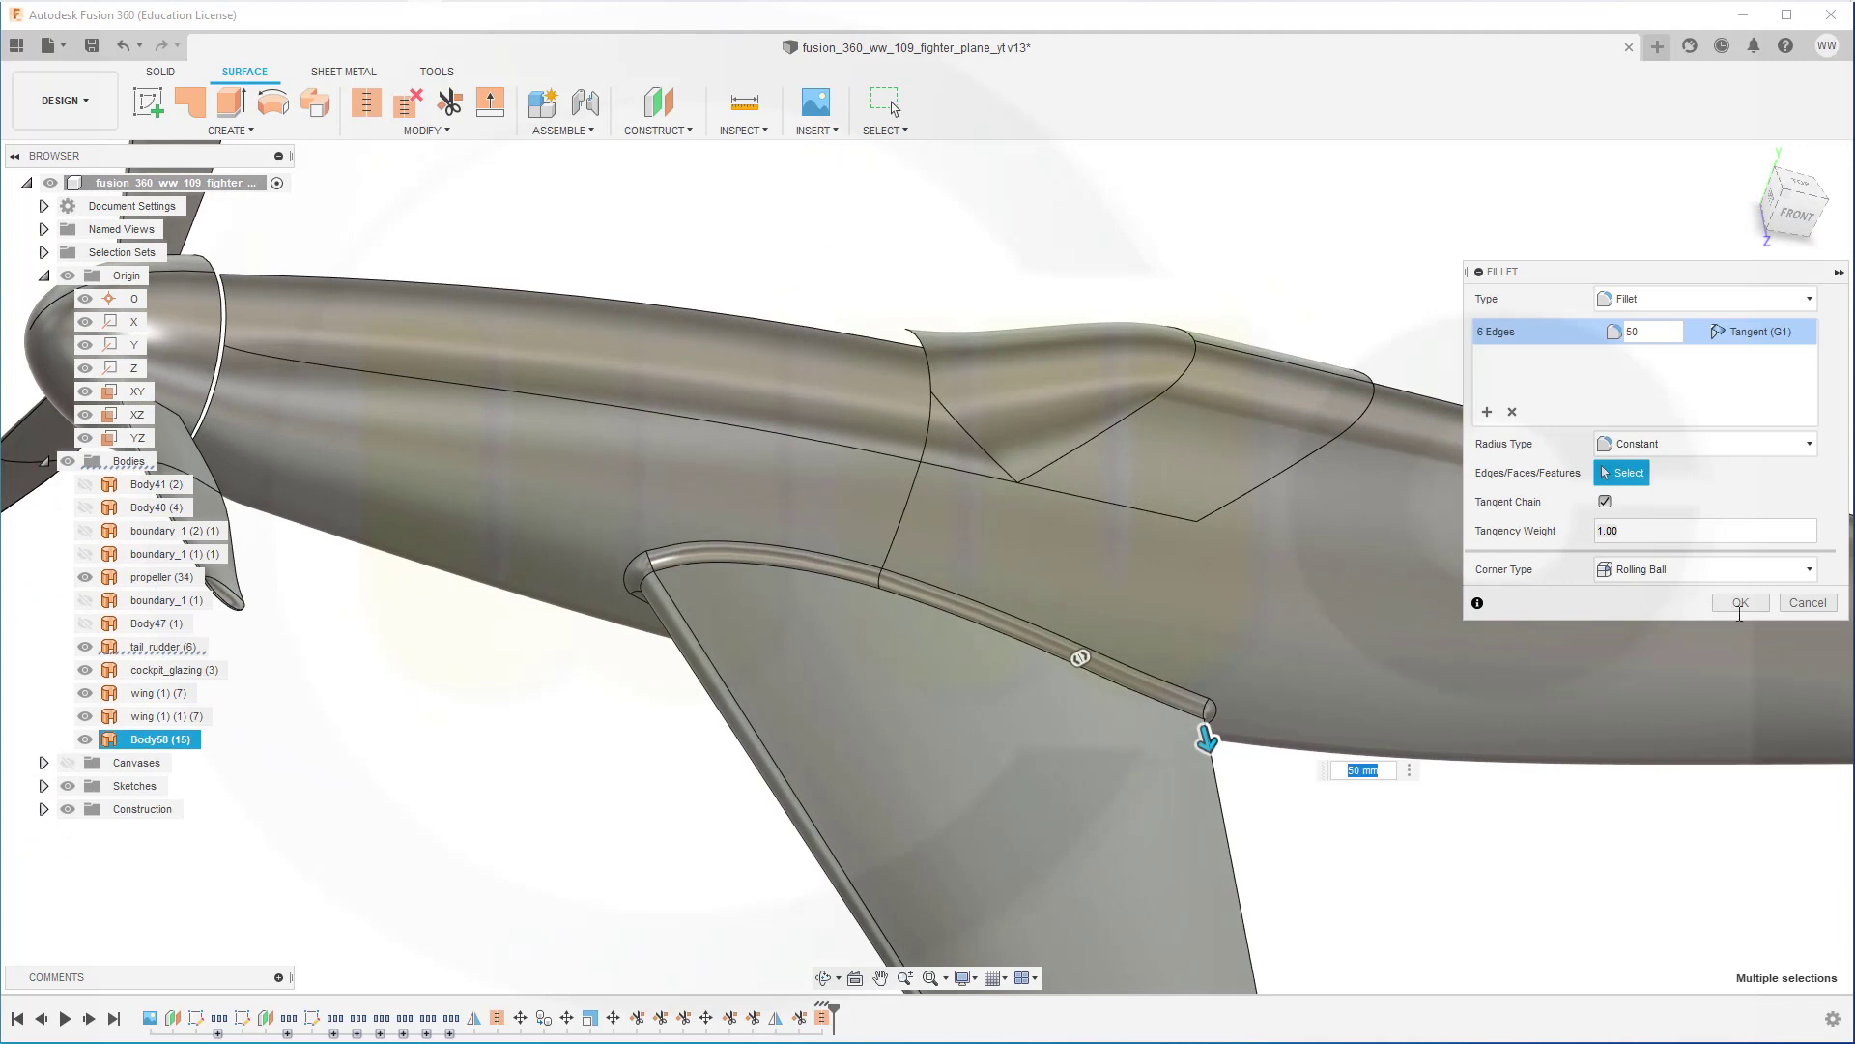
{"action": "left_click", "coordinate": [1741, 603]}
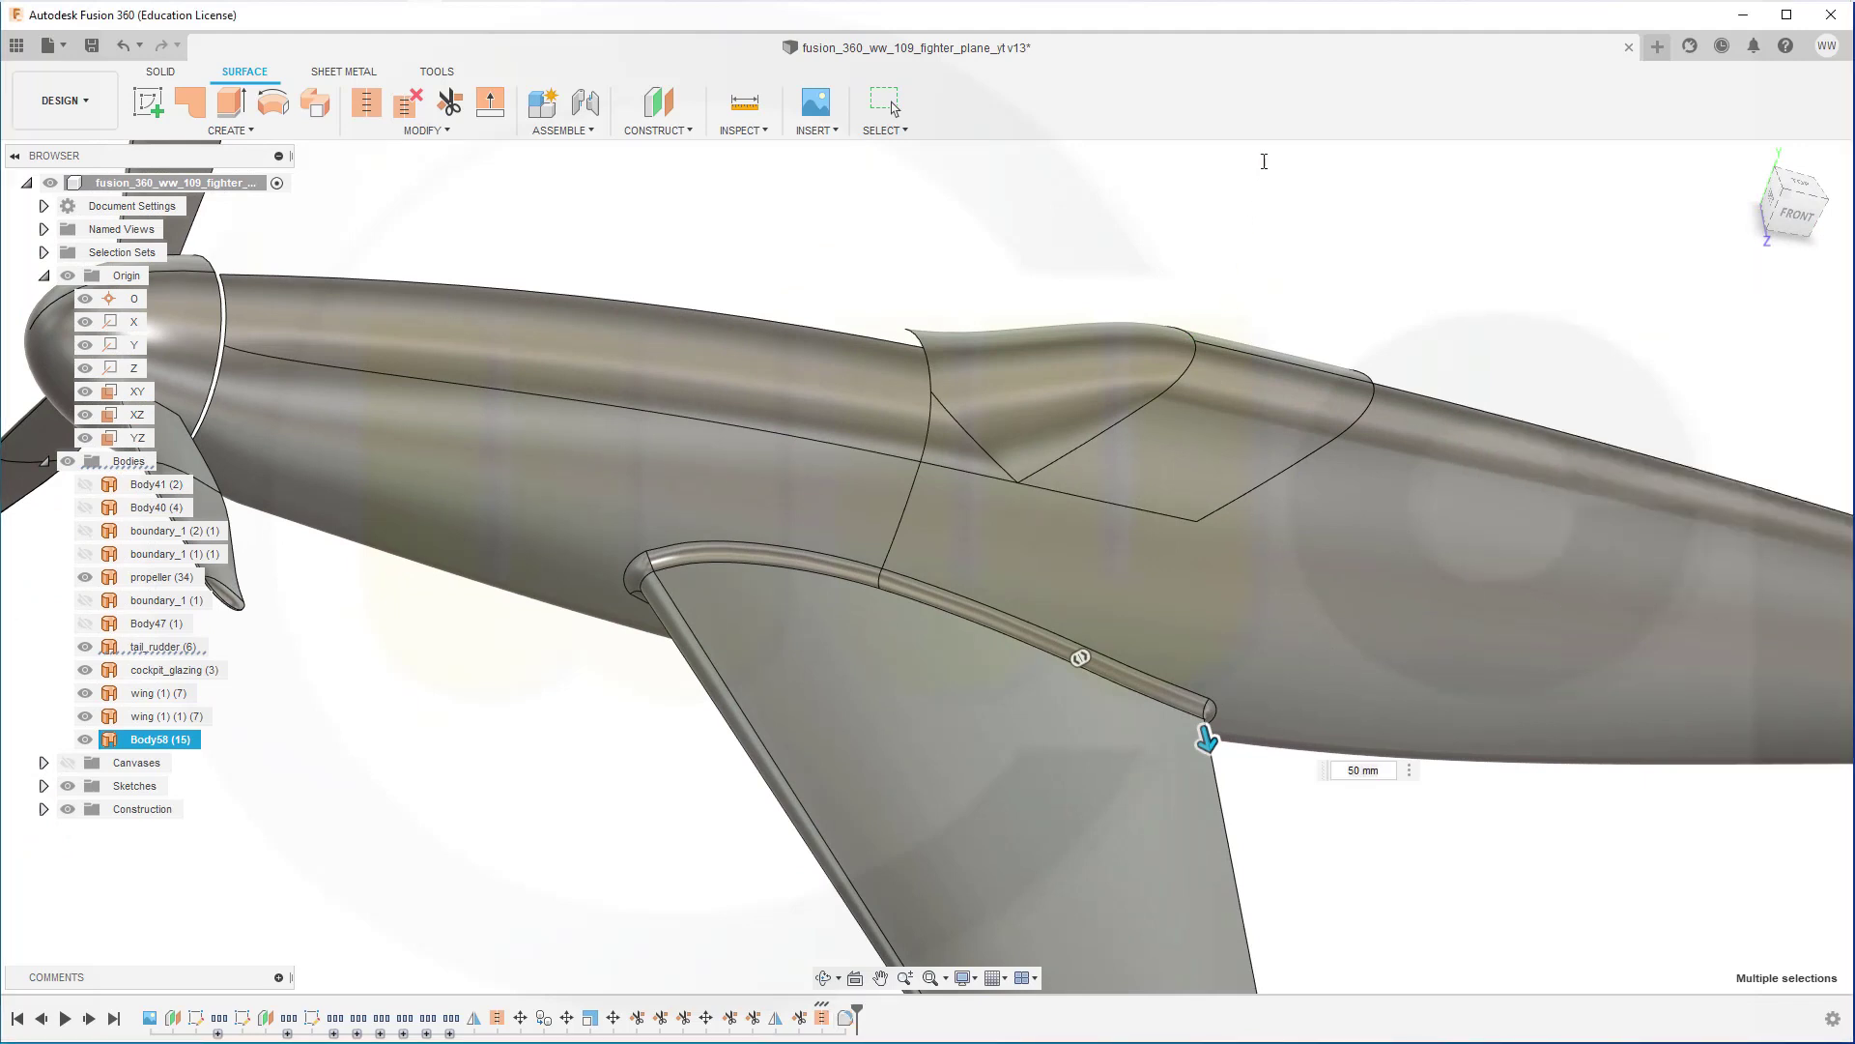
{"action": "scroll", "coordinate": [1524, 533], "scroll_direction": "down", "scroll_amount": 5}
{"action": "middle_click_drag", "start_coordinate": [1524, 534], "coordinate": [1585, 416], "text": "shift"}
{"action": "left_click", "coordinate": [1609, 397]}
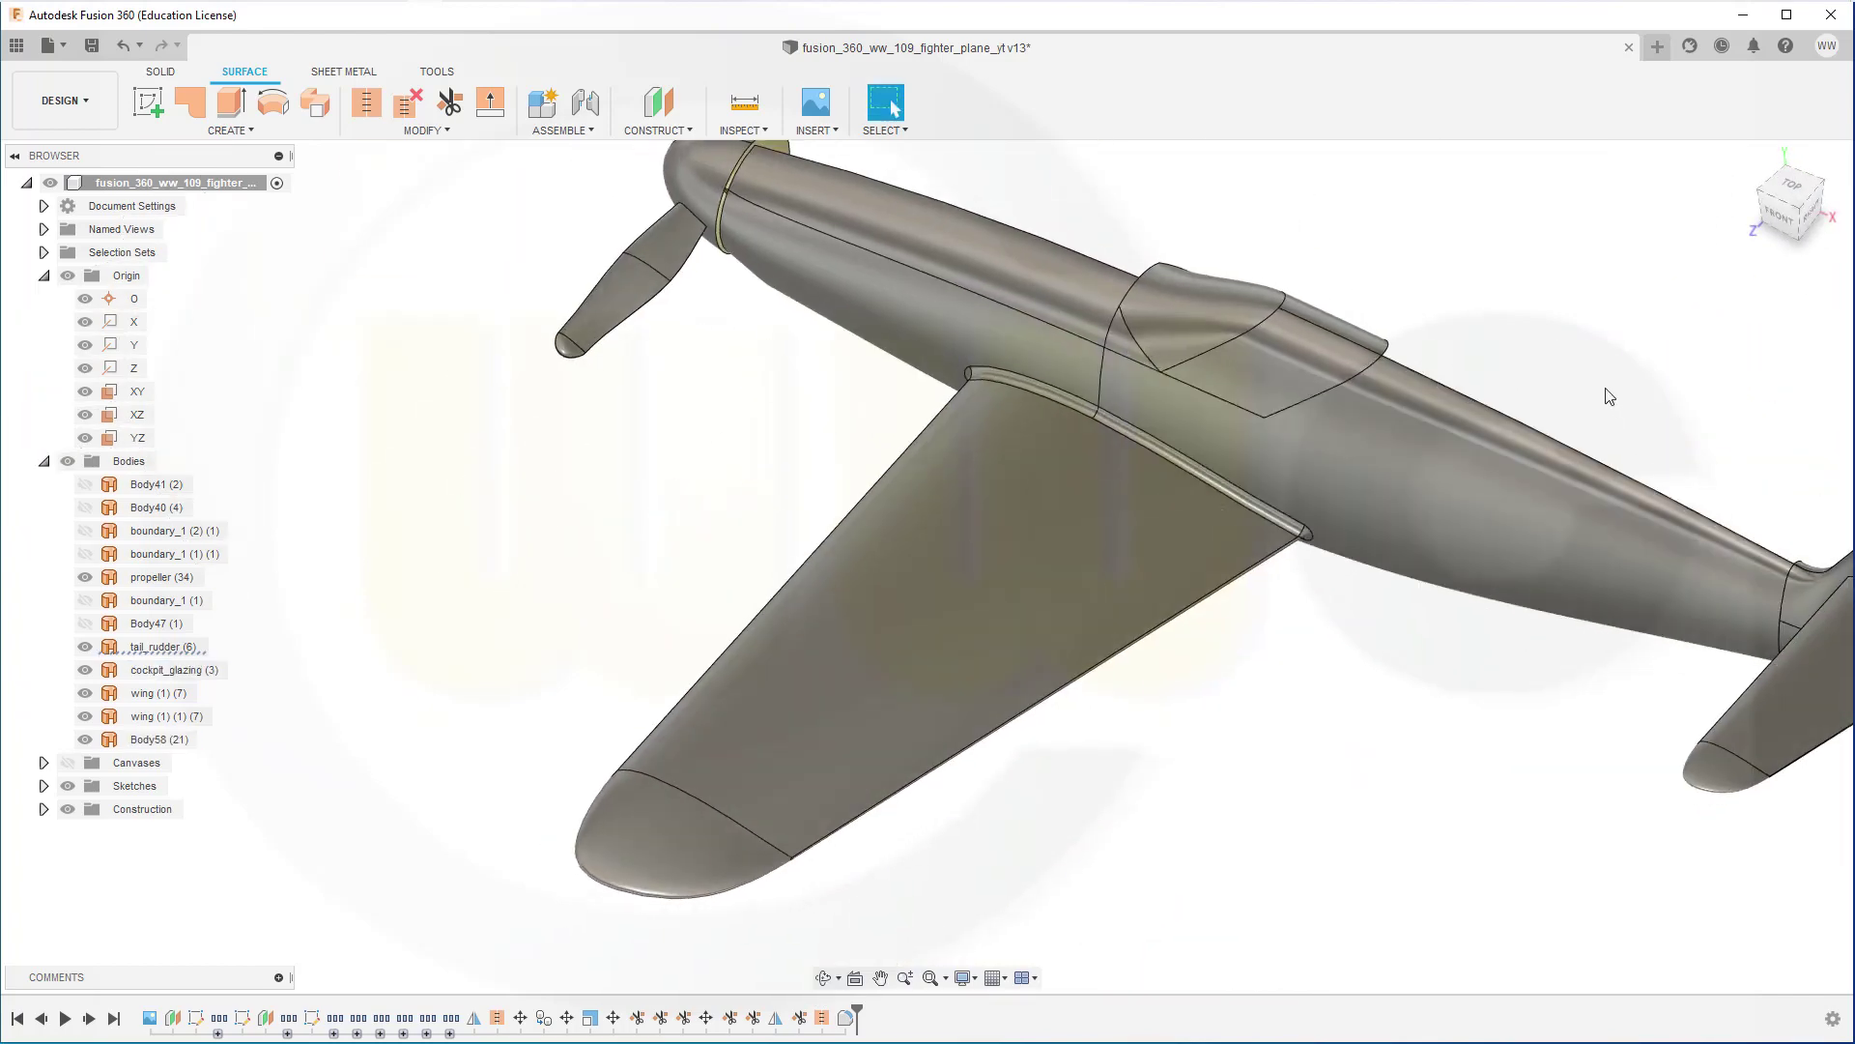
{"action": "scroll", "coordinate": [1585, 390], "scroll_direction": "down", "scroll_amount": 3}
{"action": "middle_click_drag", "start_coordinate": [1197, 419], "coordinate": [1155, 415]}
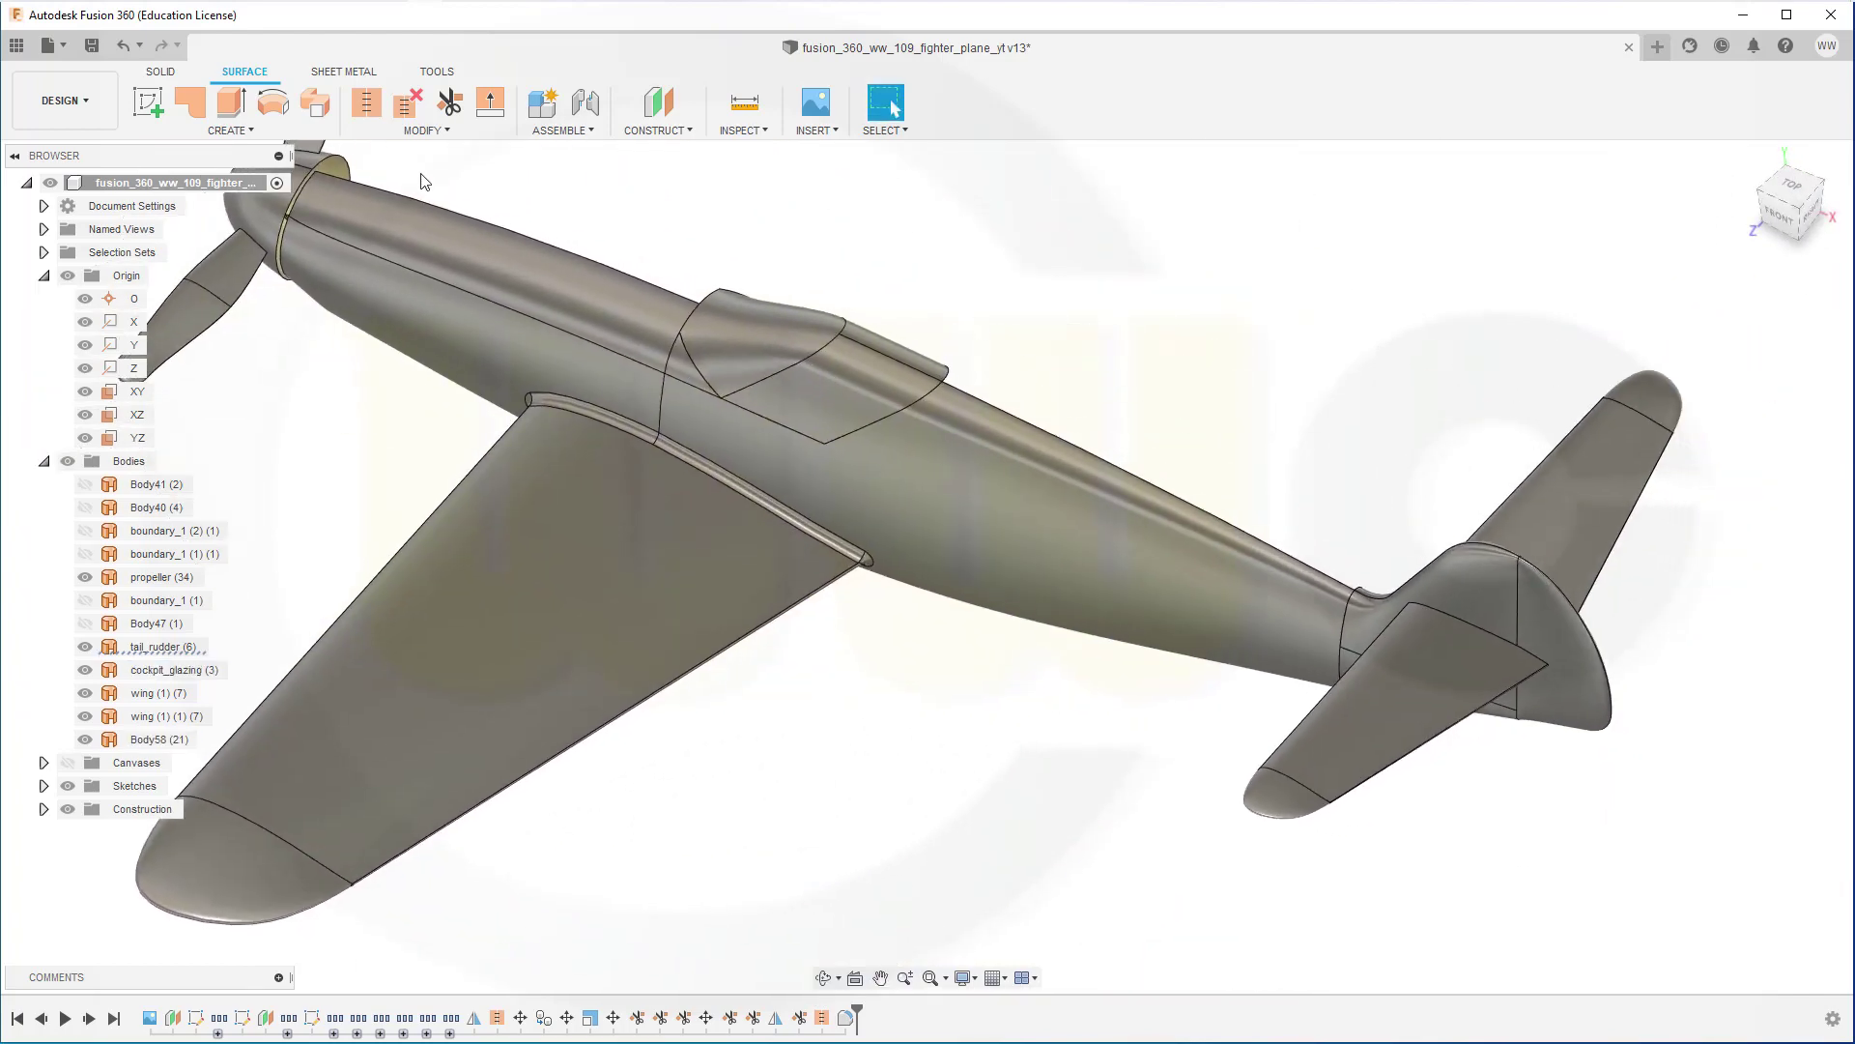
{"action": "right_click", "coordinate": [623, 210]}
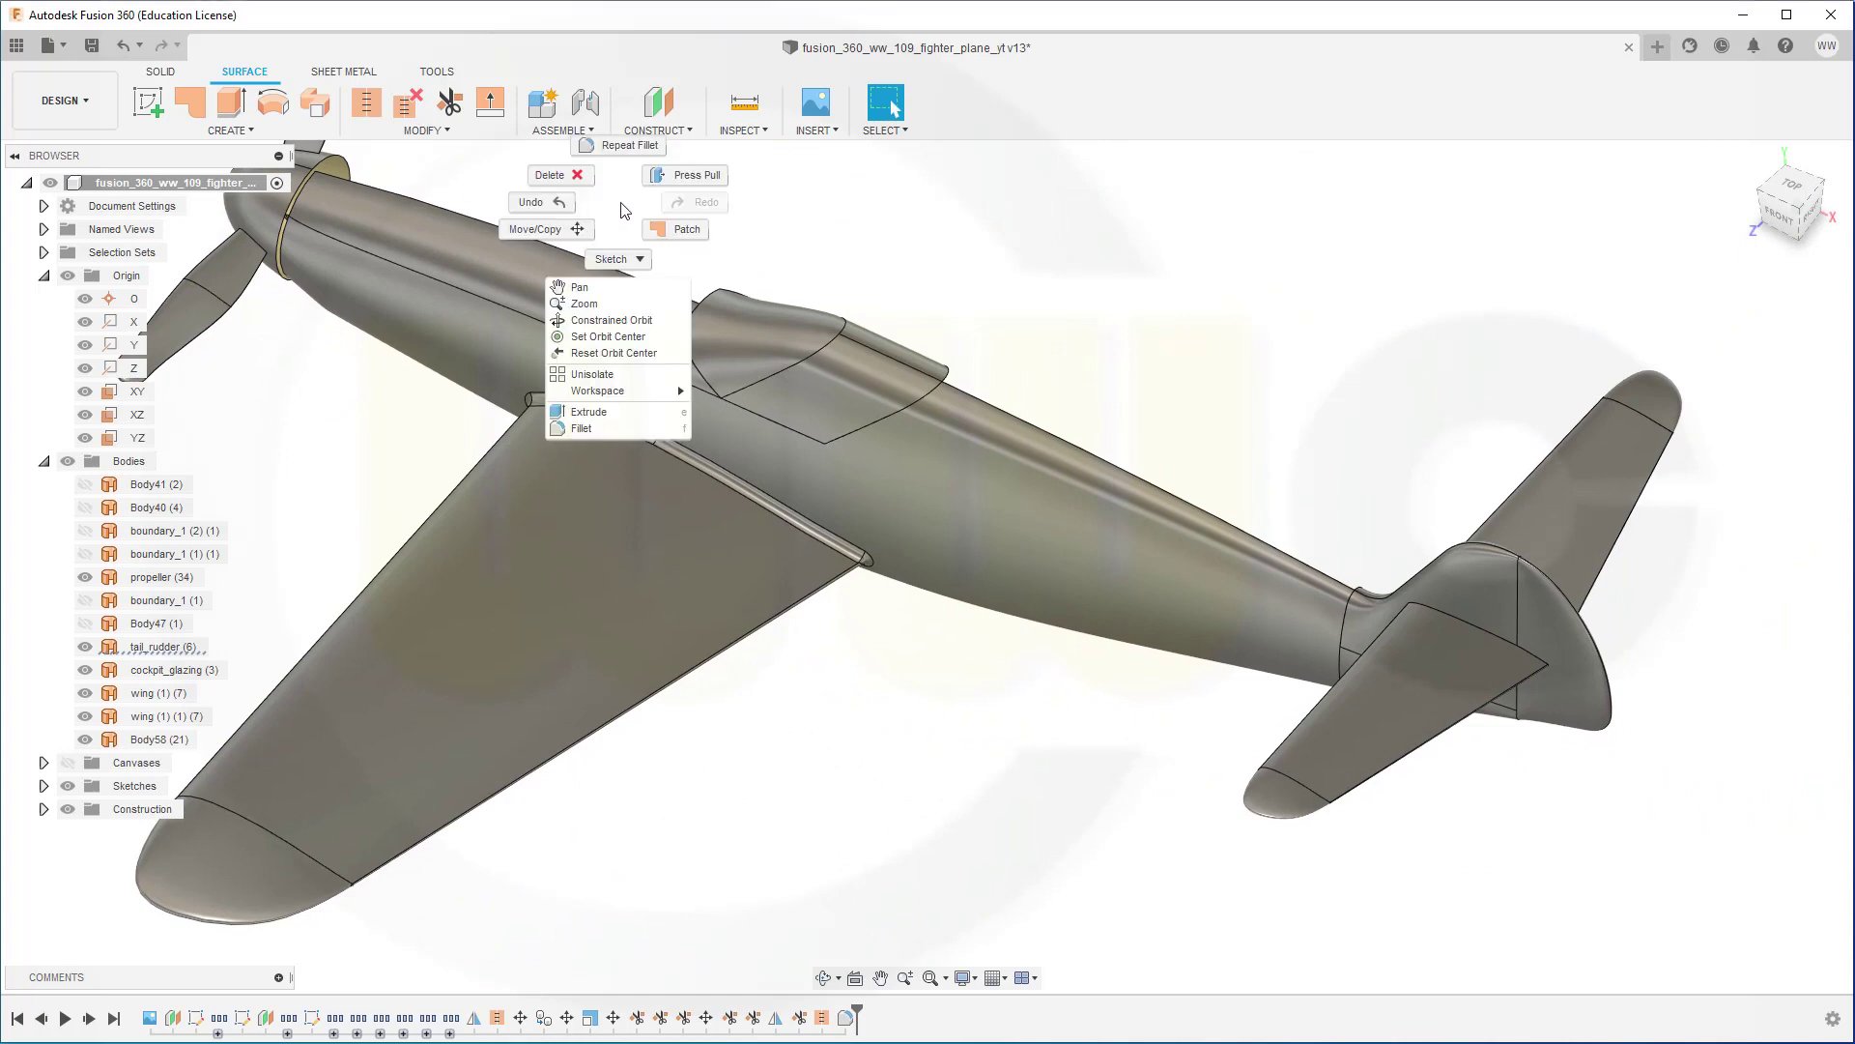
{"action": "left_click", "coordinate": [619, 145]}
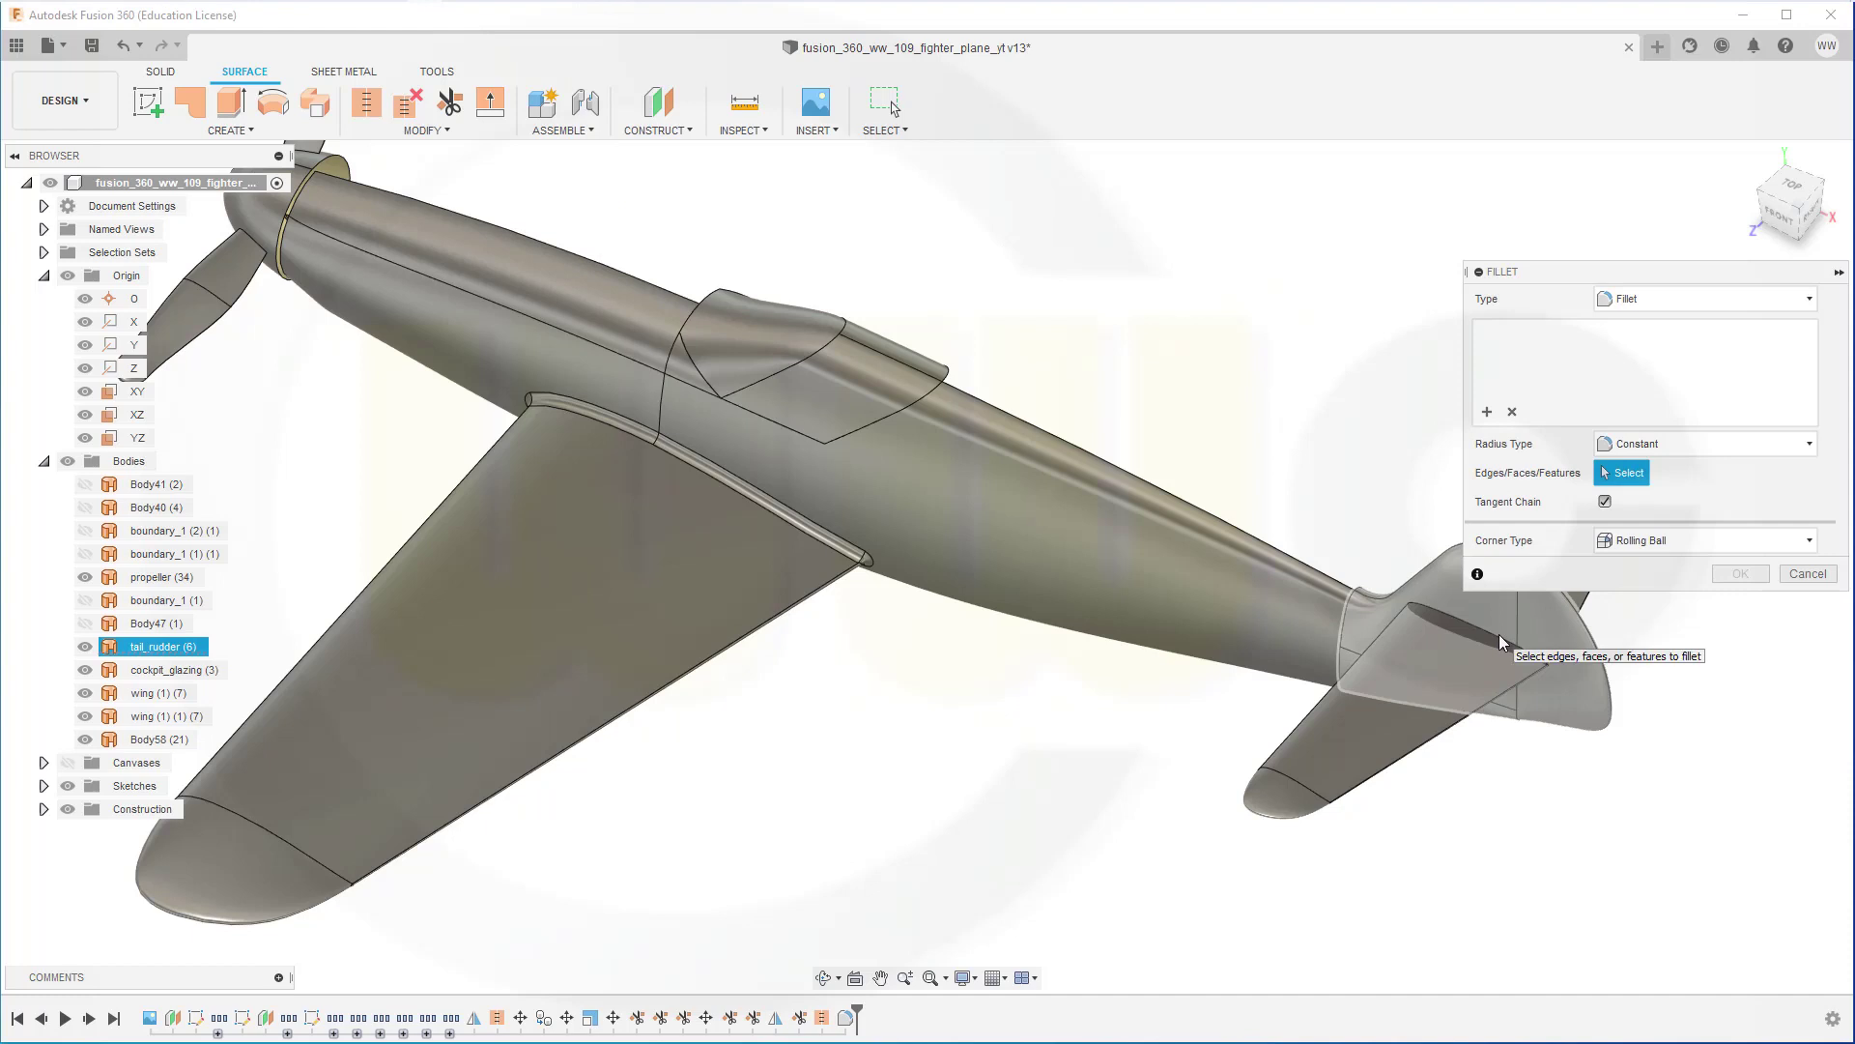
{"action": "left_click", "coordinate": [1806, 574]}
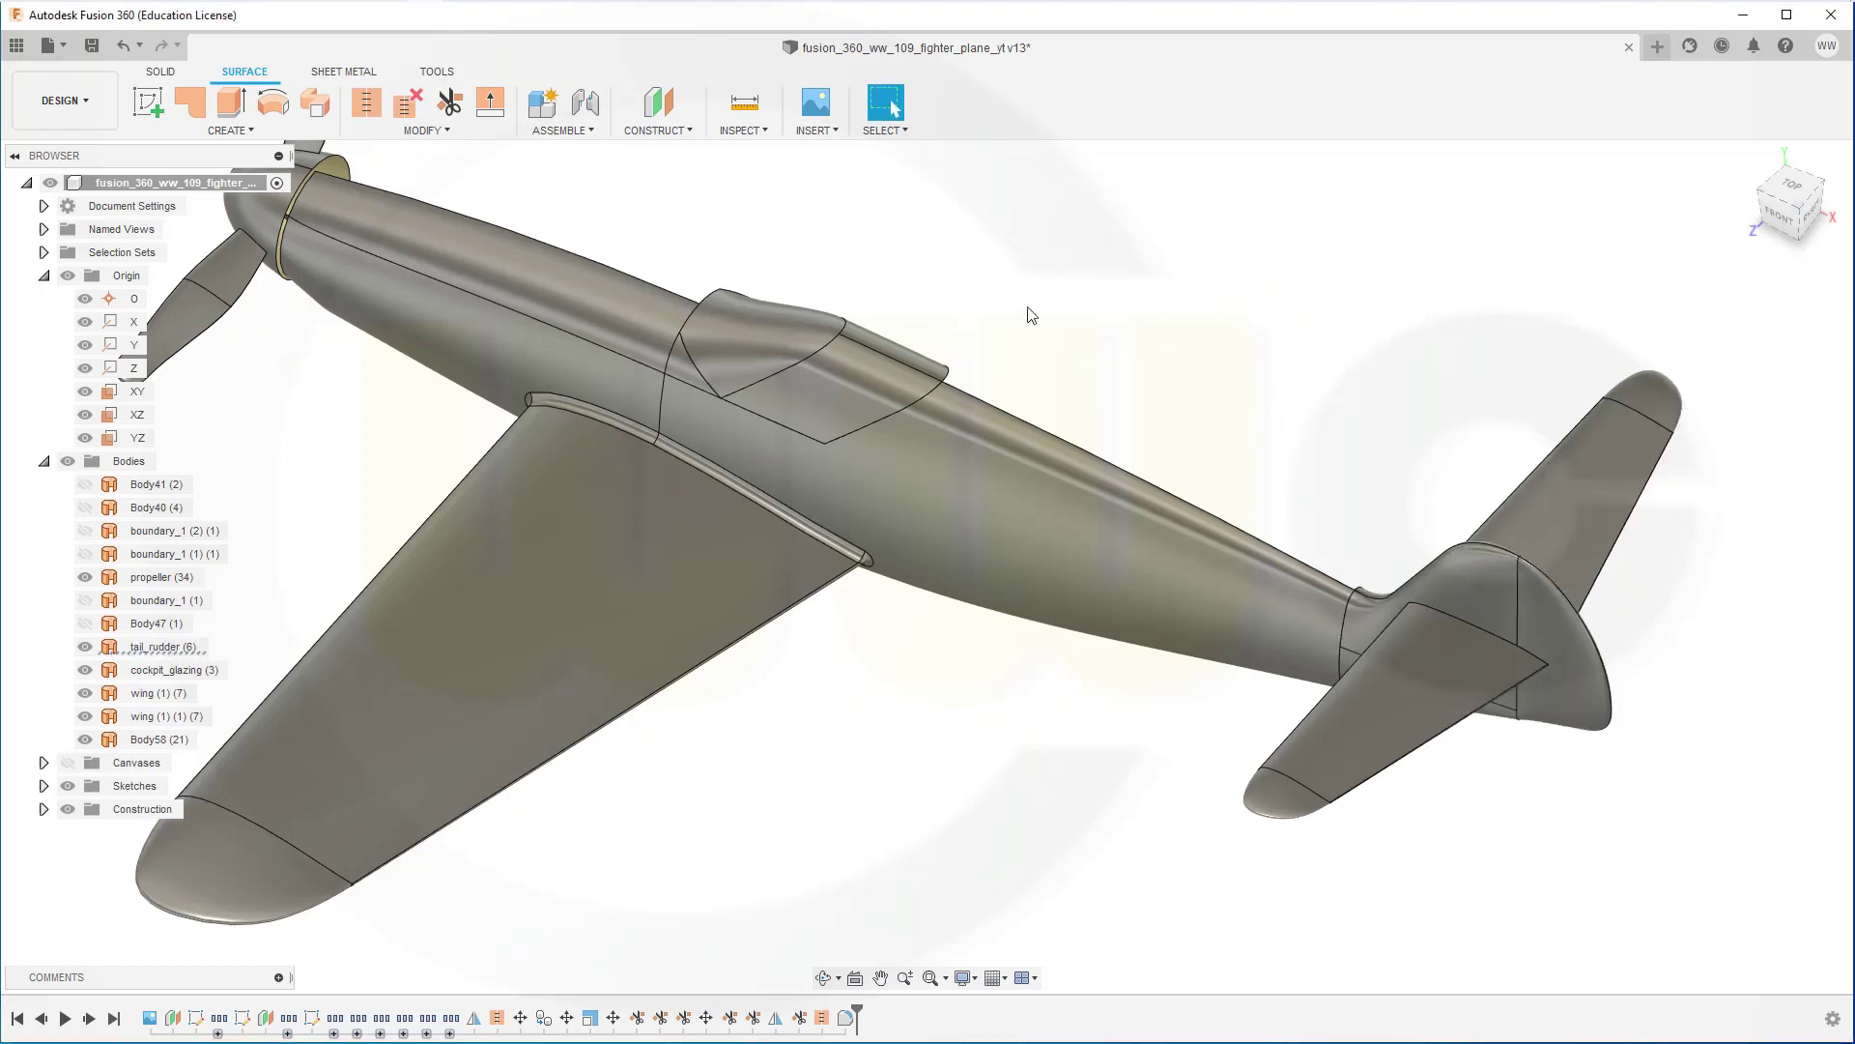
Stitch the tail rudder and both tail wings into one body with a 0.10 mm tolerance.
{"action": "left_click", "coordinate": [368, 106]}
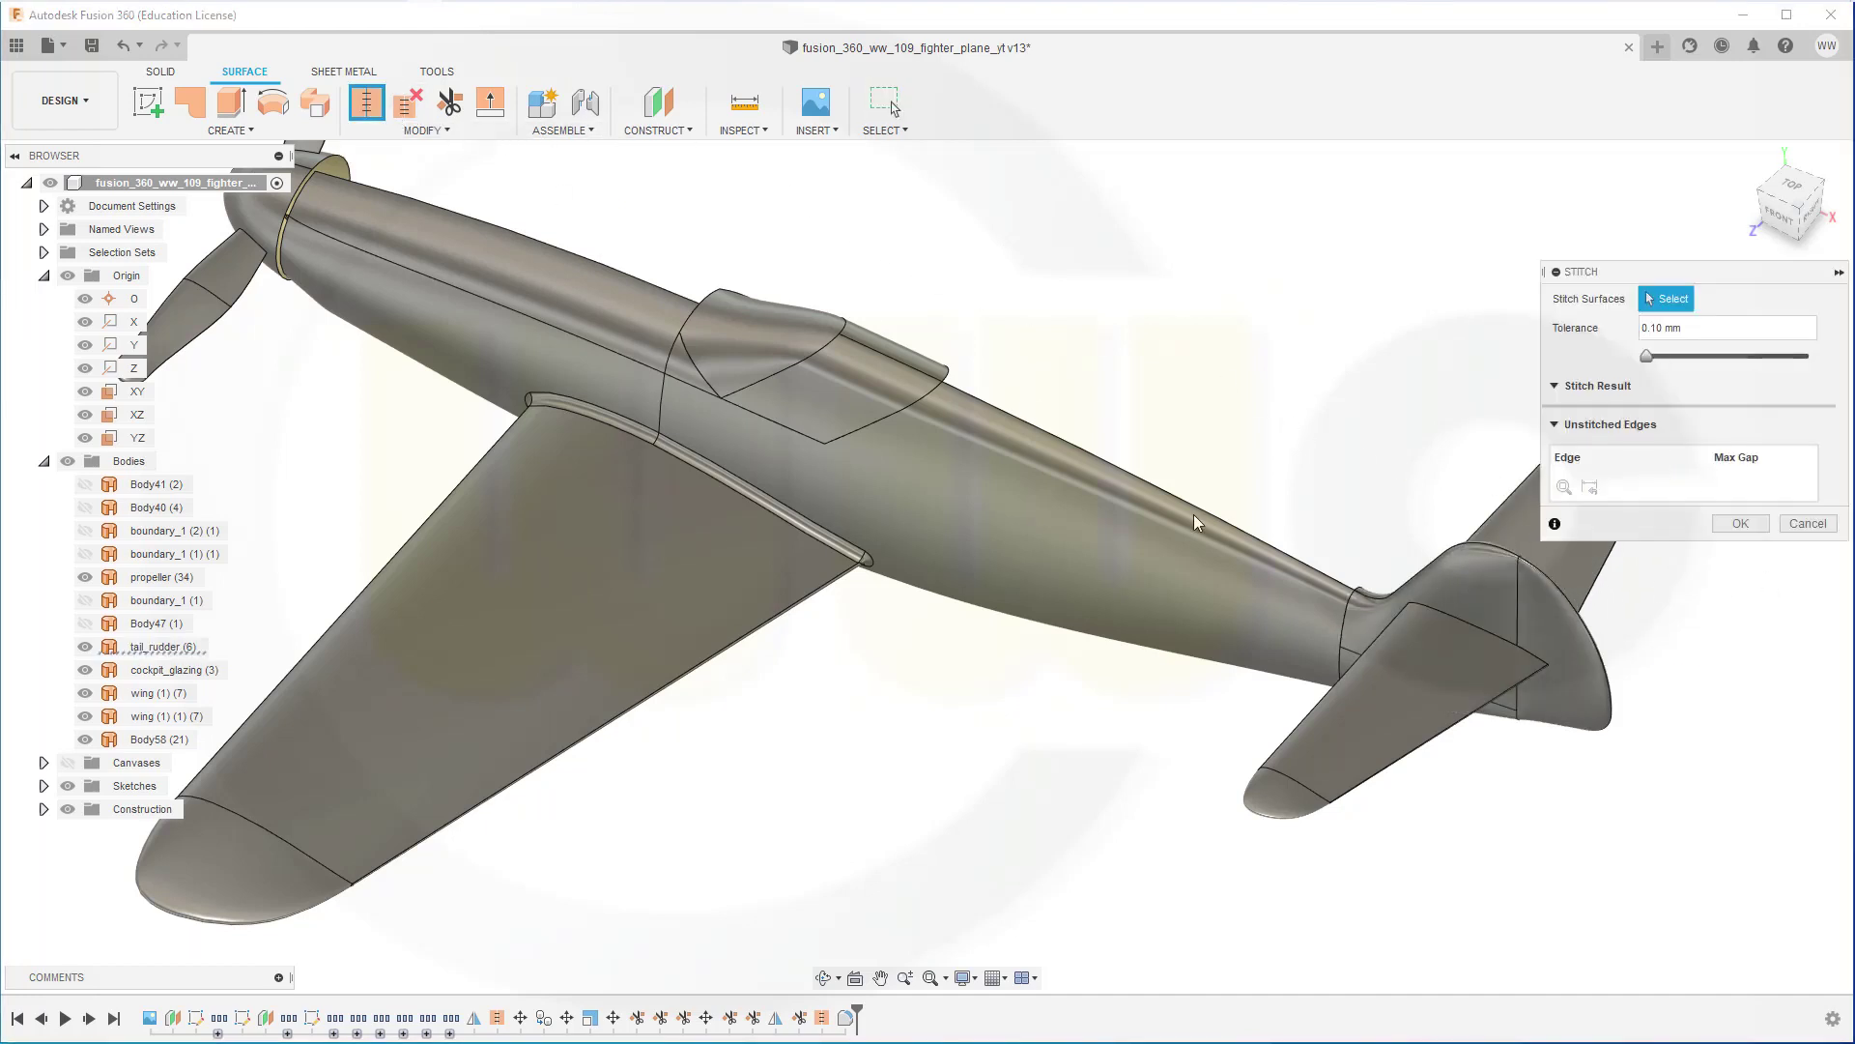
{"action": "left_click", "coordinate": [1458, 692]}
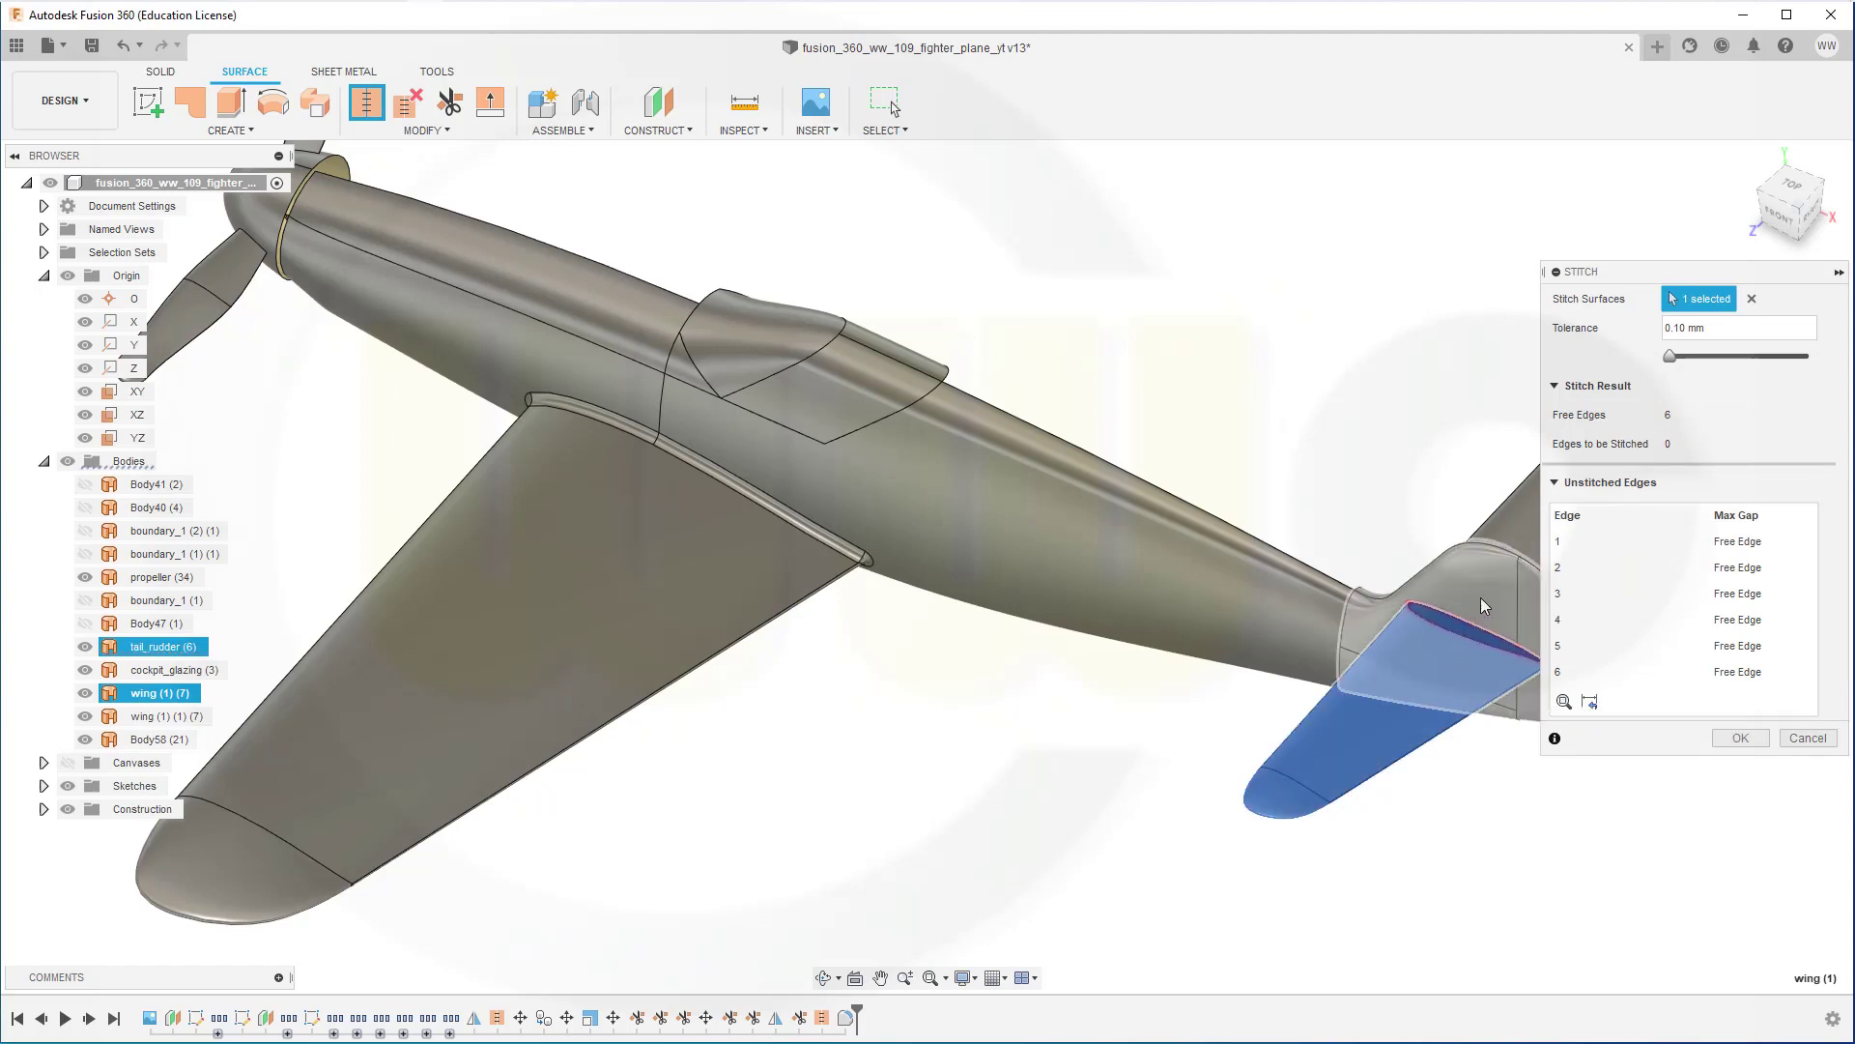
{"action": "left_click", "coordinate": [1479, 593]}
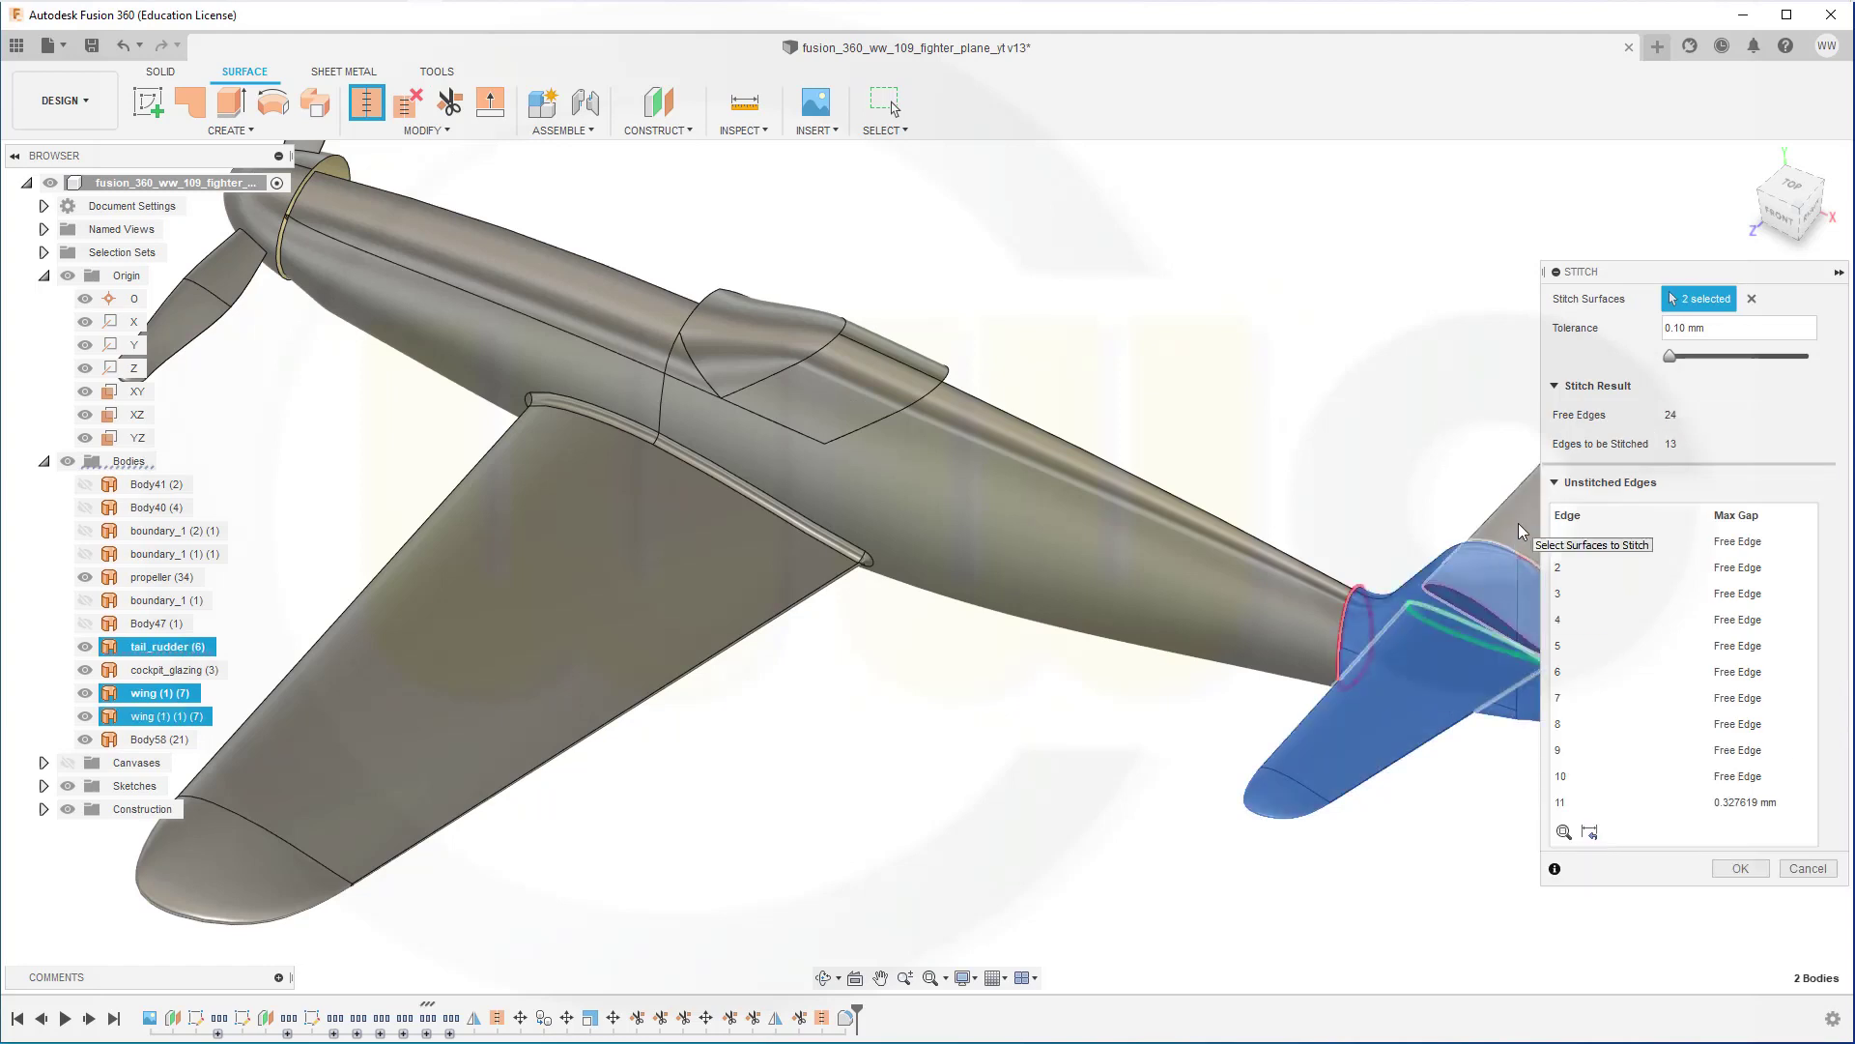
{"action": "key", "text": "Return"}
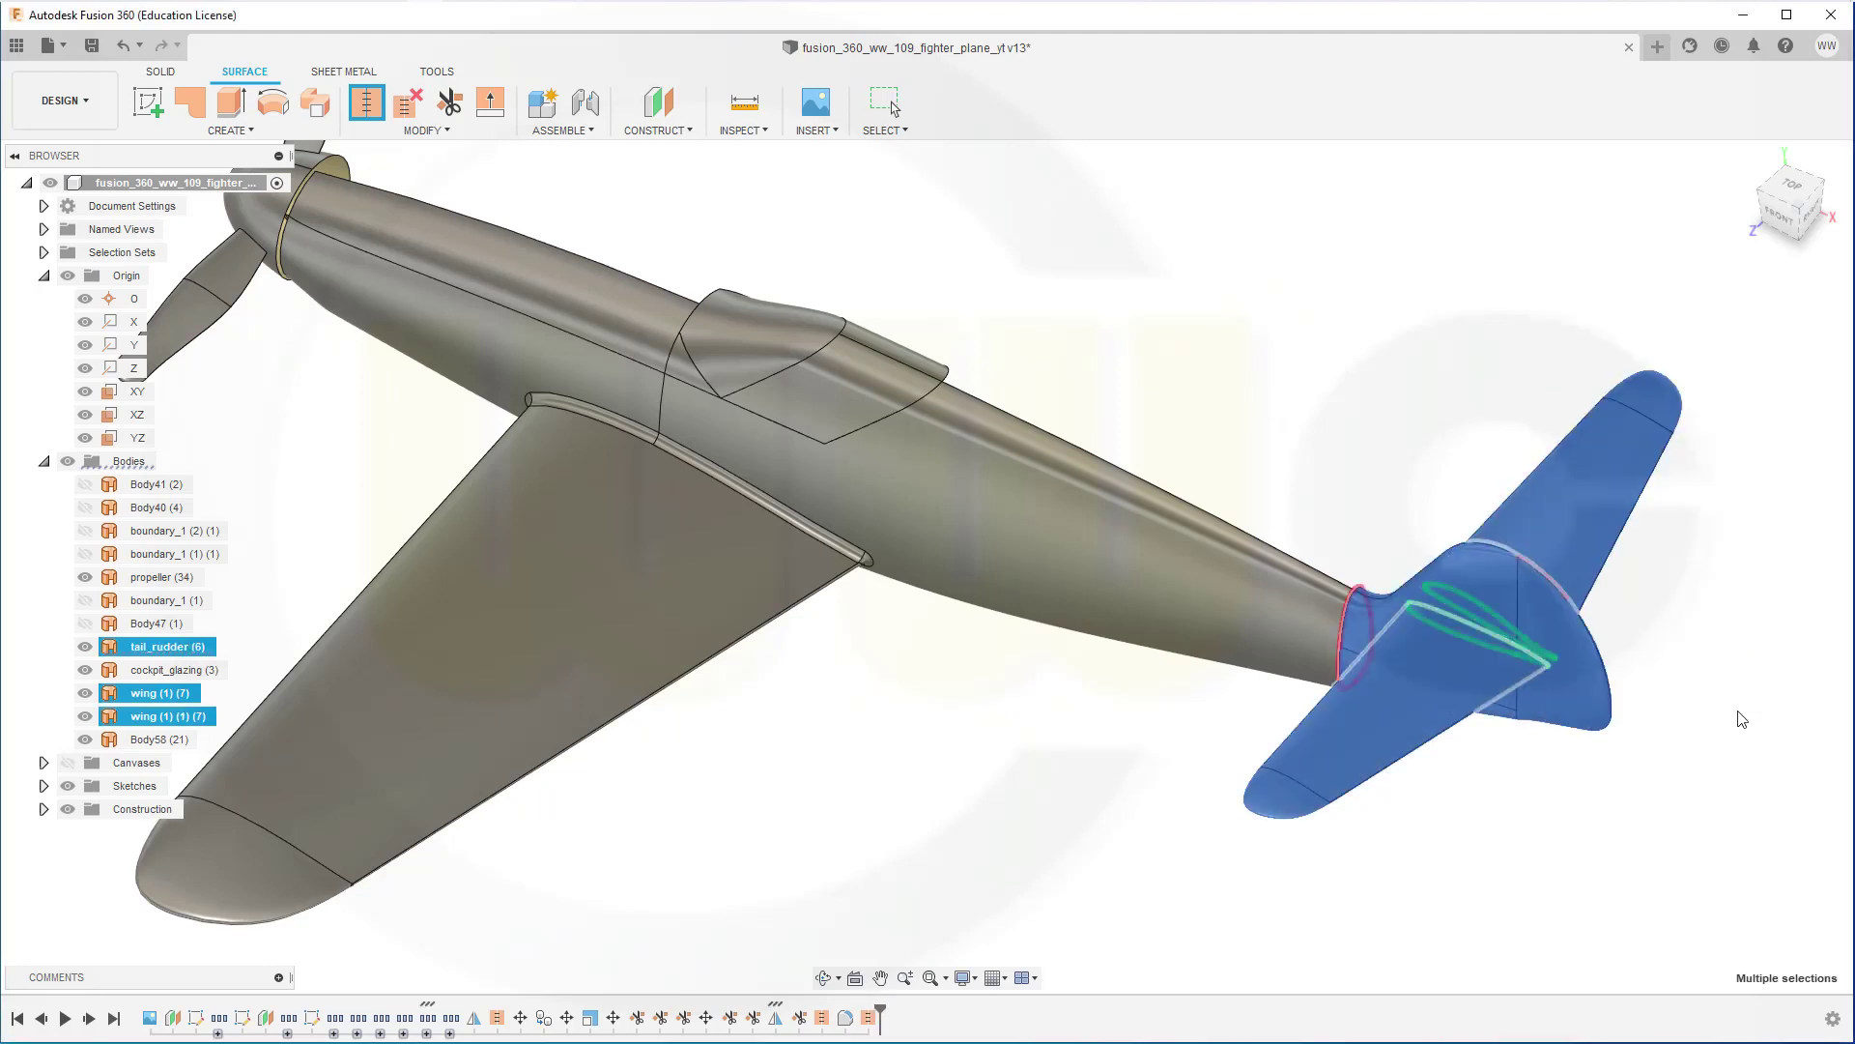
Start a fillet on all six edges around one tail wing root at the rudder, including the small leading and trailing edges.
{"action": "scroll", "coordinate": [1056, 460], "scroll_direction": "up", "scroll_amount": 3}
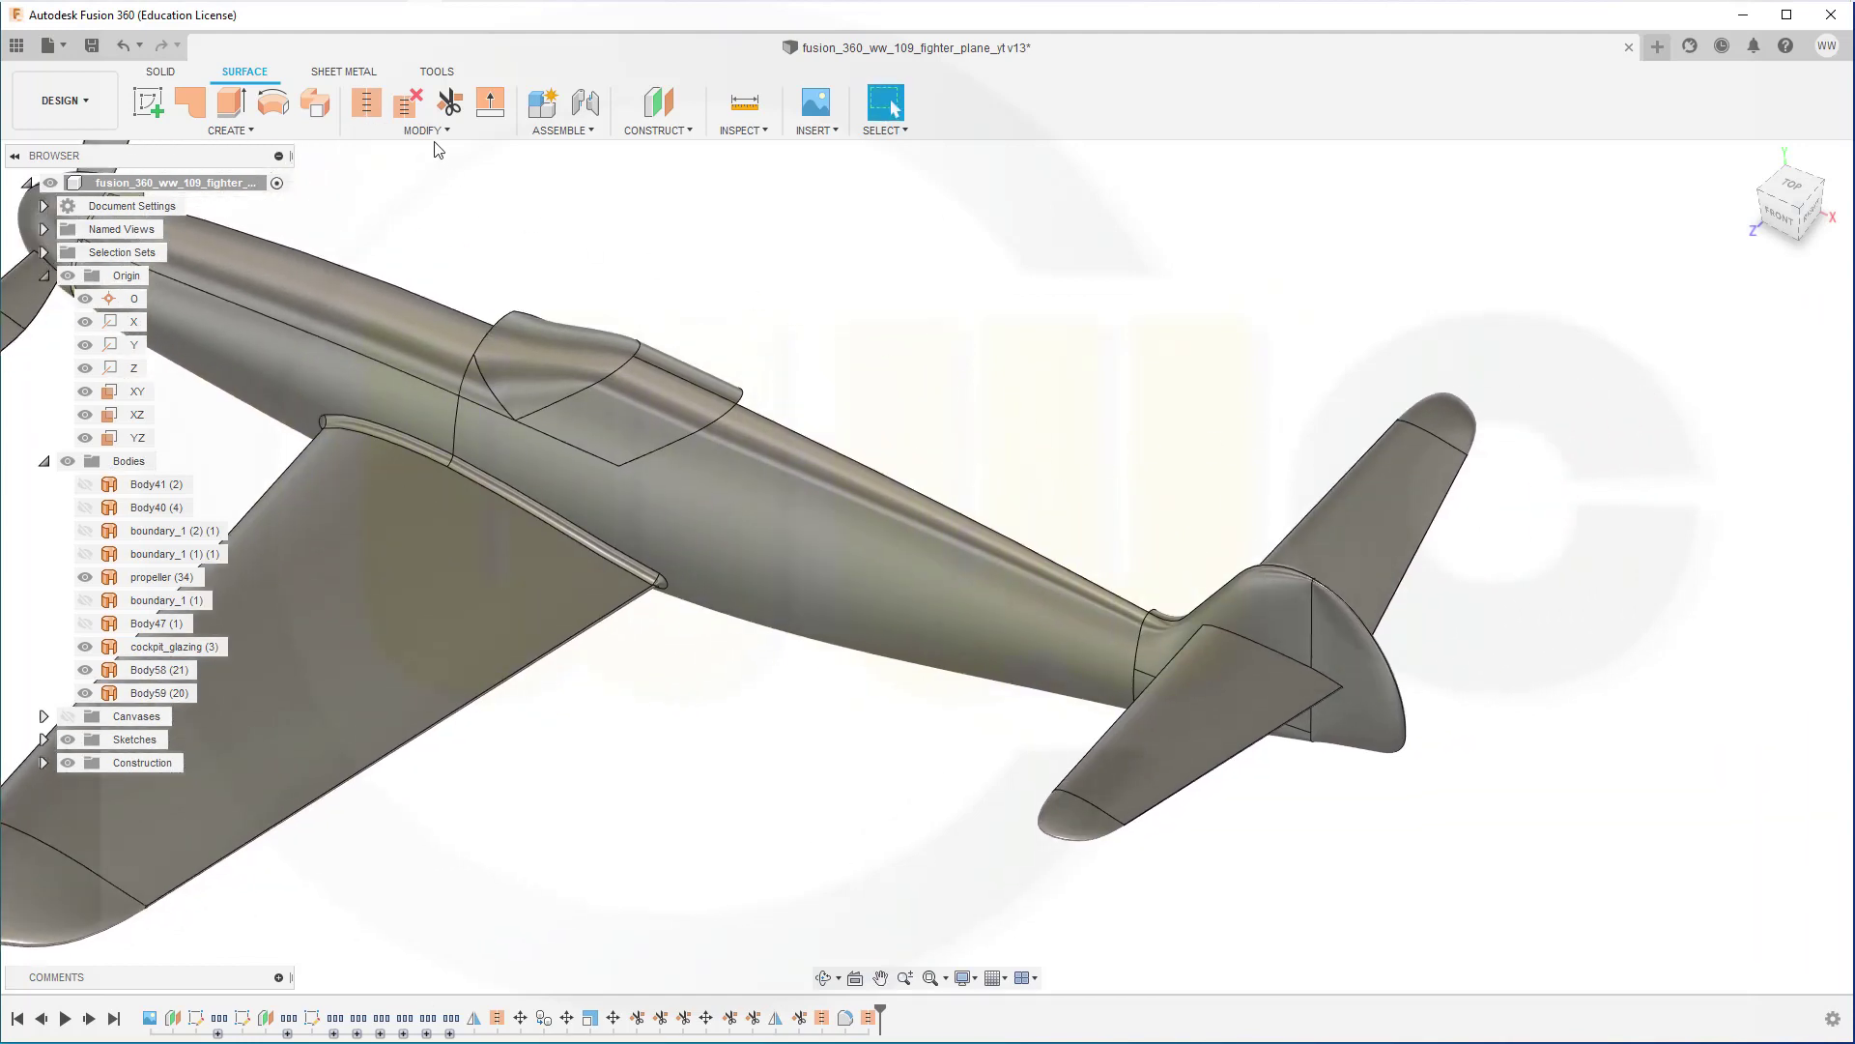
{"action": "left_click", "coordinate": [427, 130]}
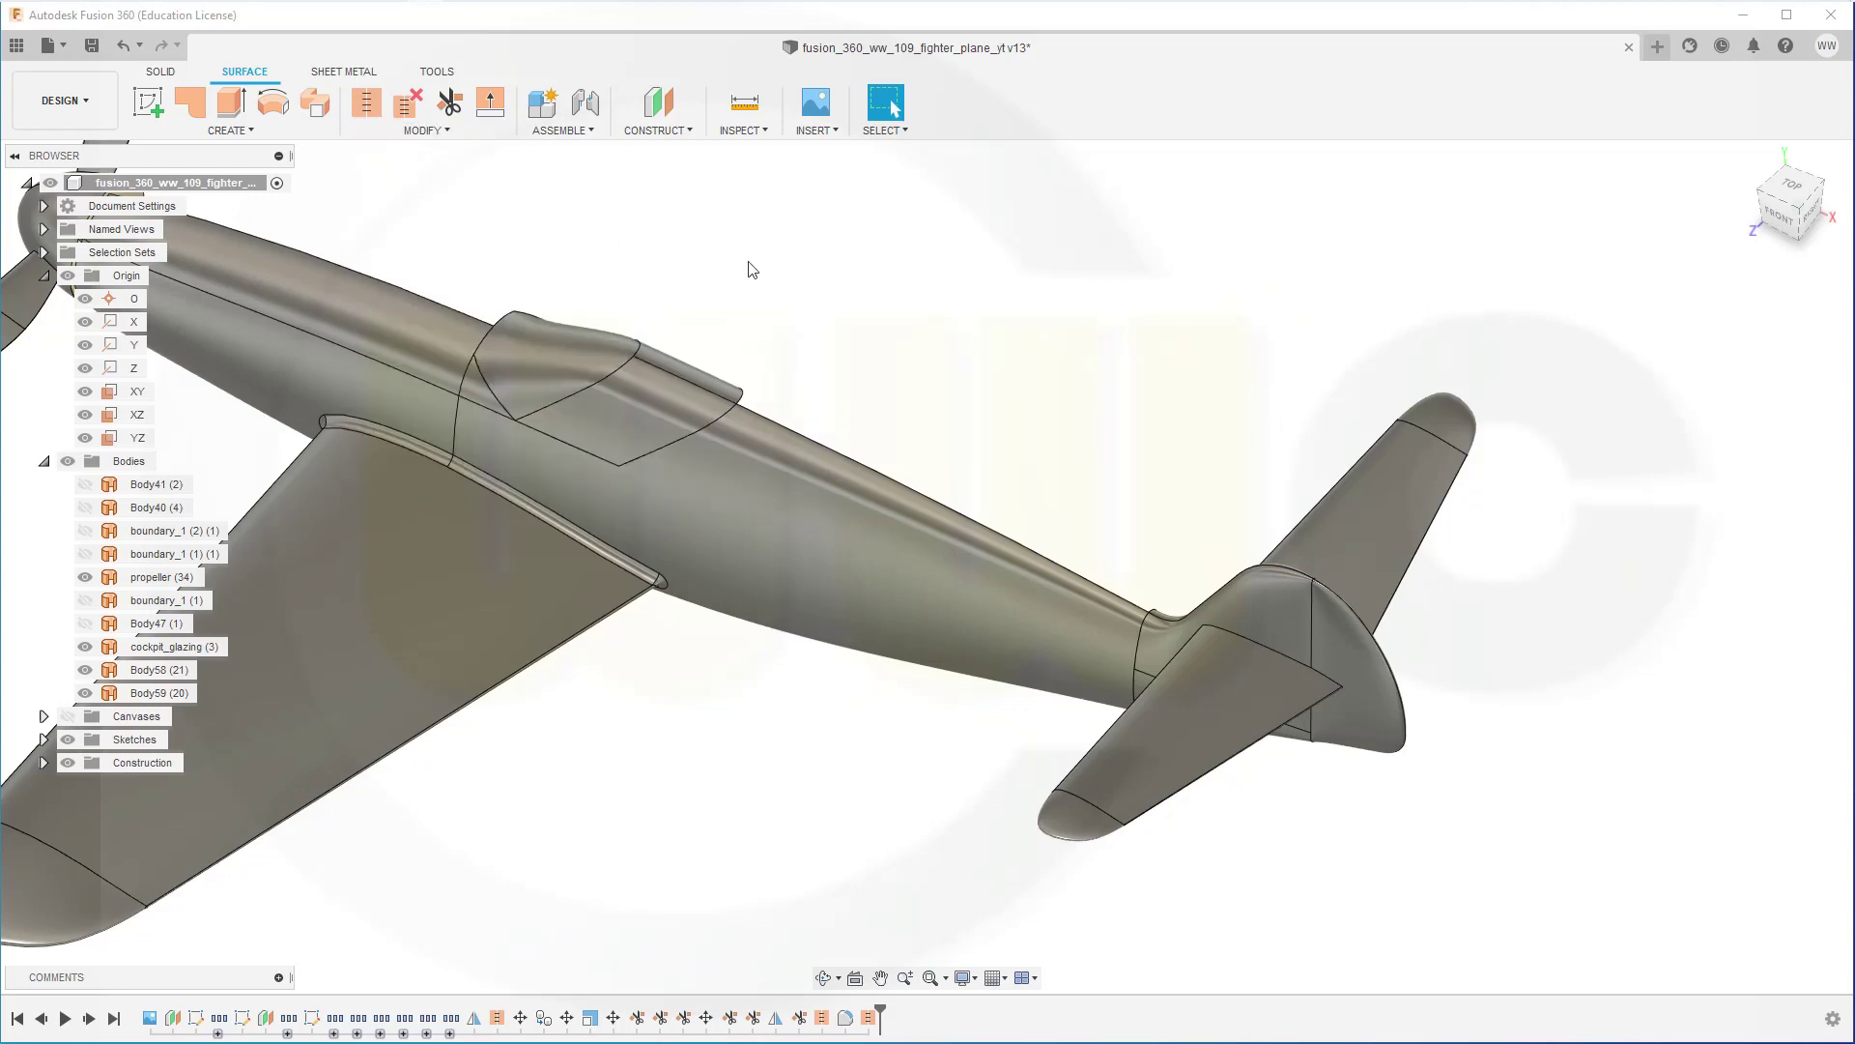
{"action": "left_click", "coordinate": [1334, 698]}
{"action": "middle_click_drag", "start_coordinate": [1347, 890], "coordinate": [1389, 732], "text": "shift"}
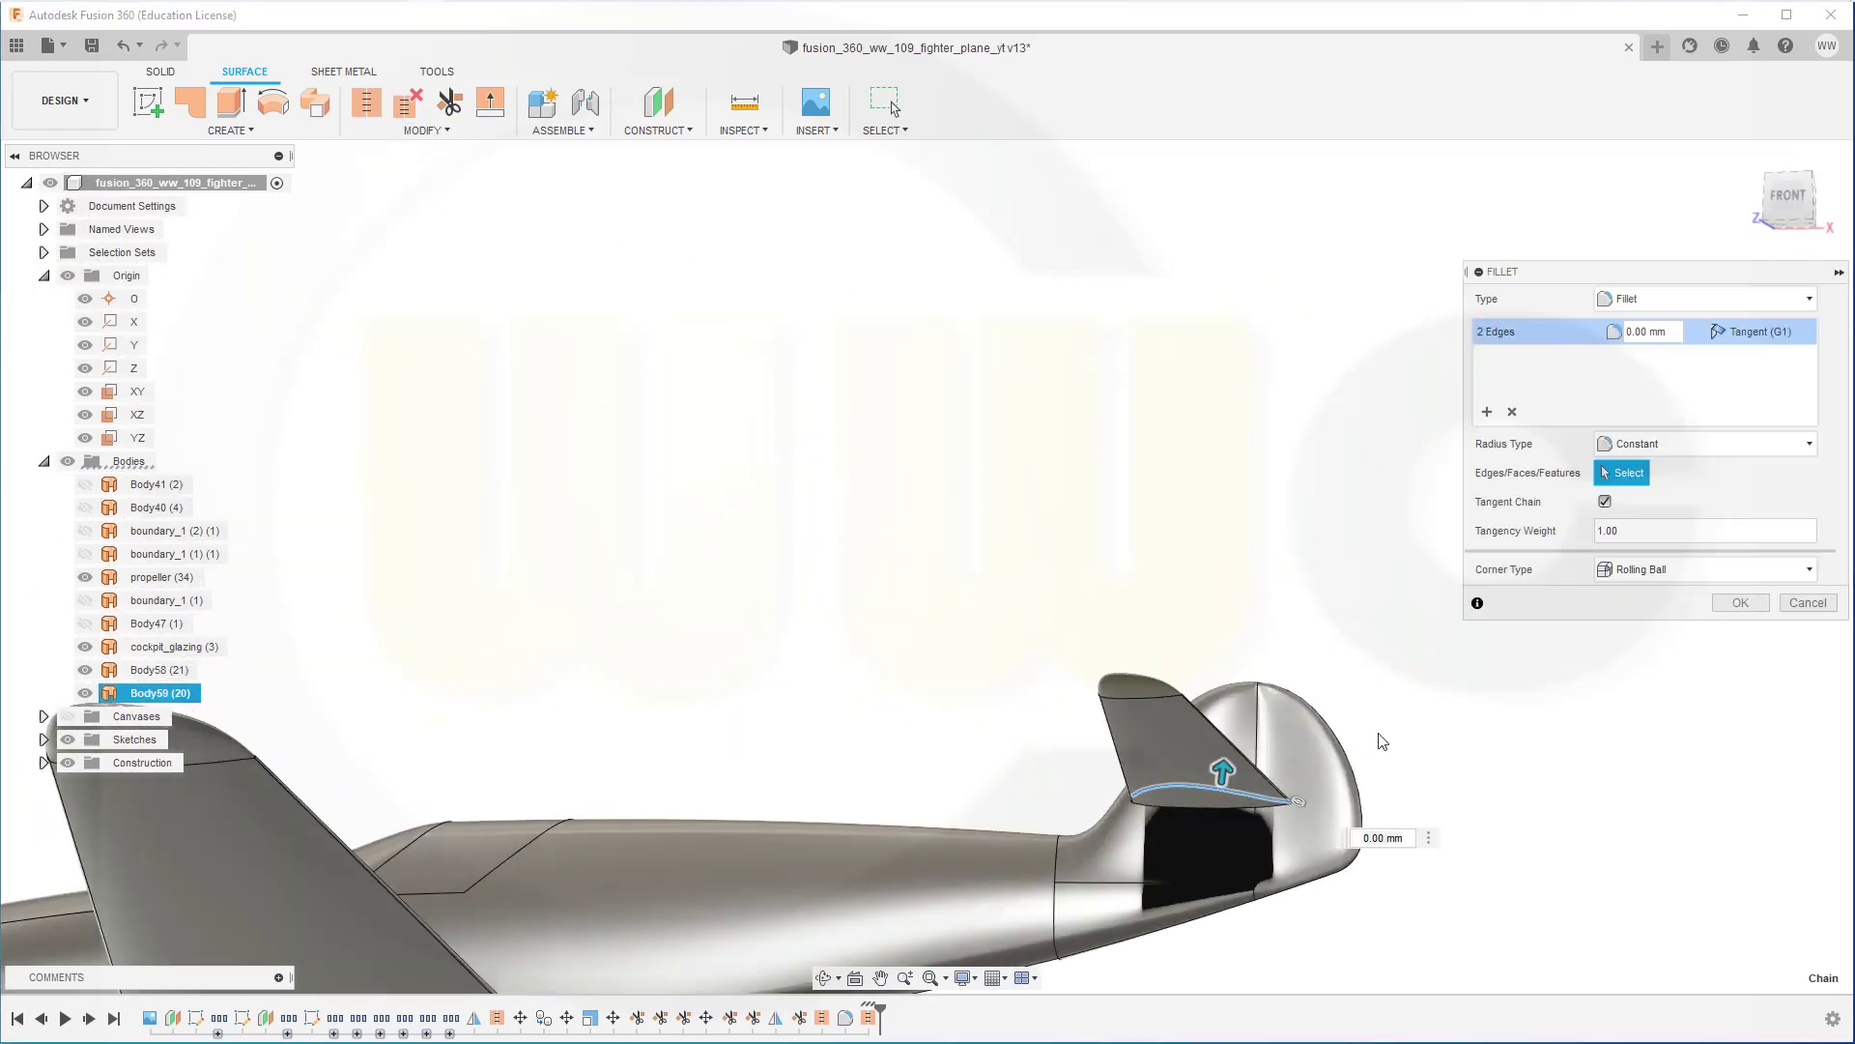
{"action": "scroll", "coordinate": [1053, 817], "scroll_direction": "up", "scroll_amount": 5}
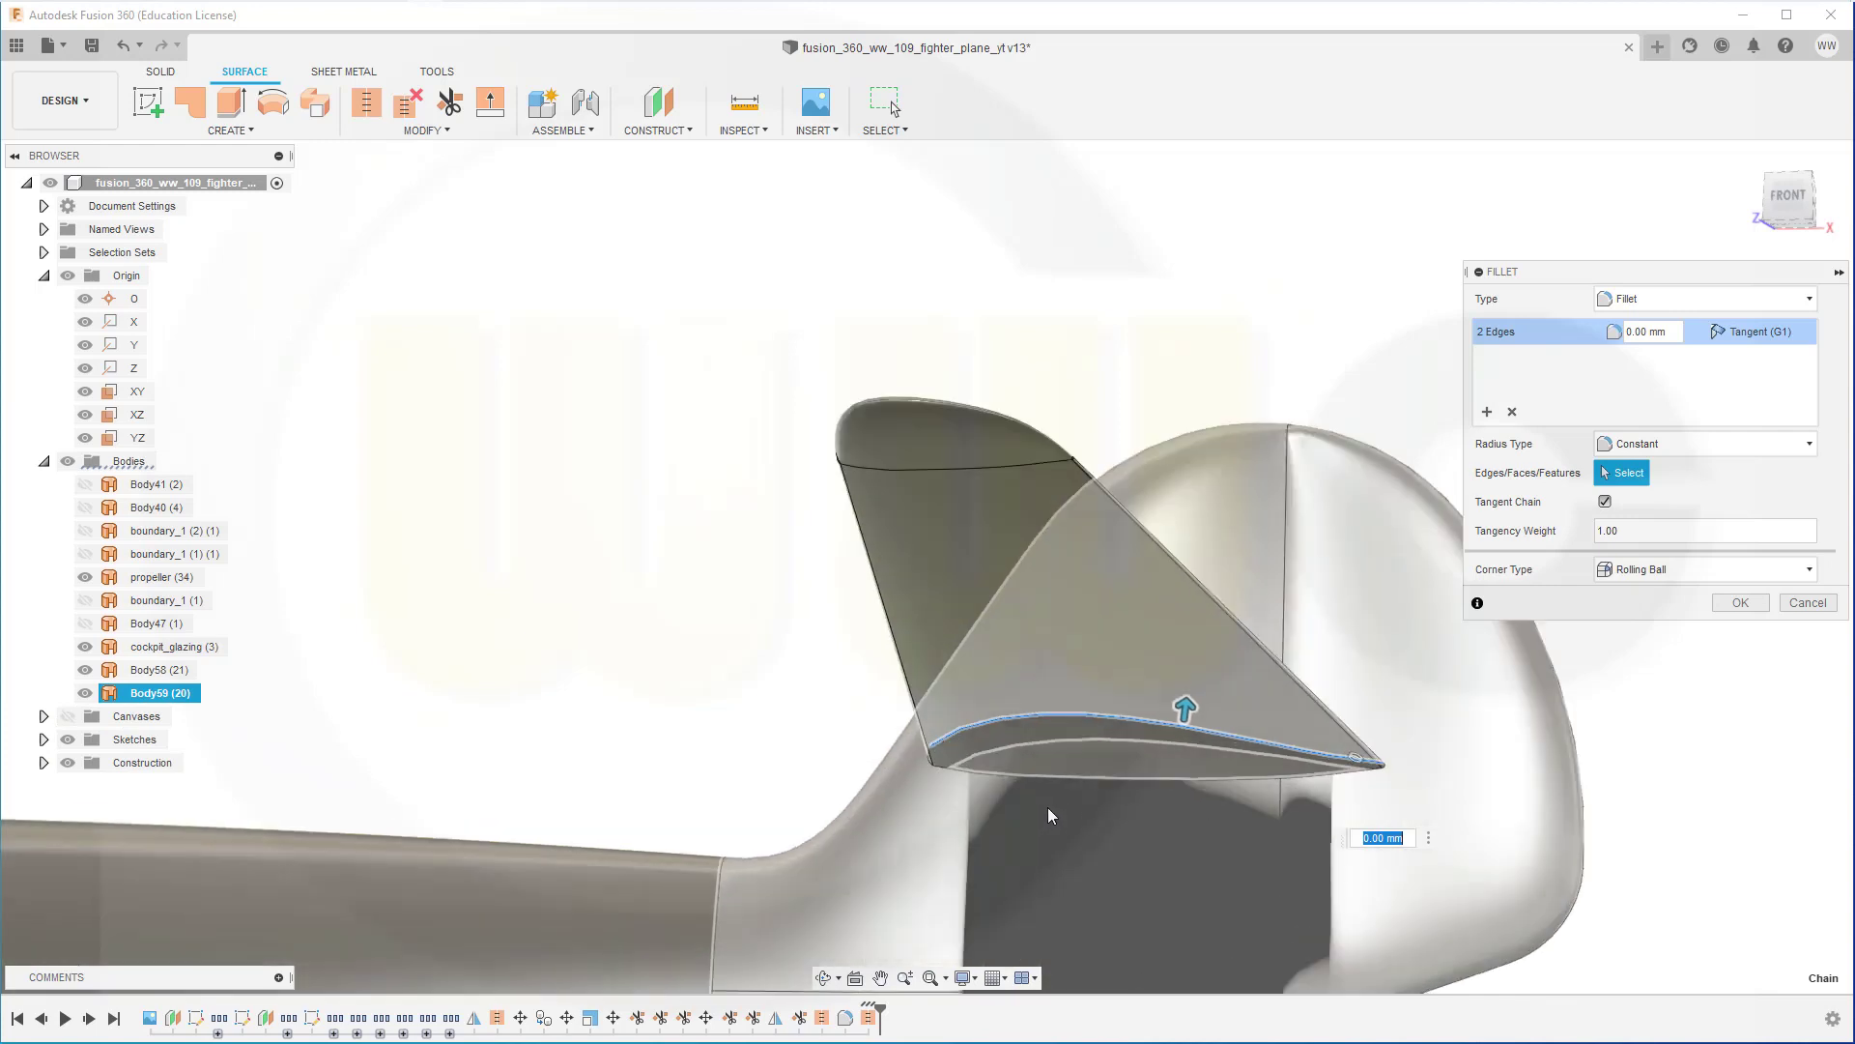
{"action": "scroll", "coordinate": [1053, 816], "scroll_direction": "up", "scroll_amount": 2}
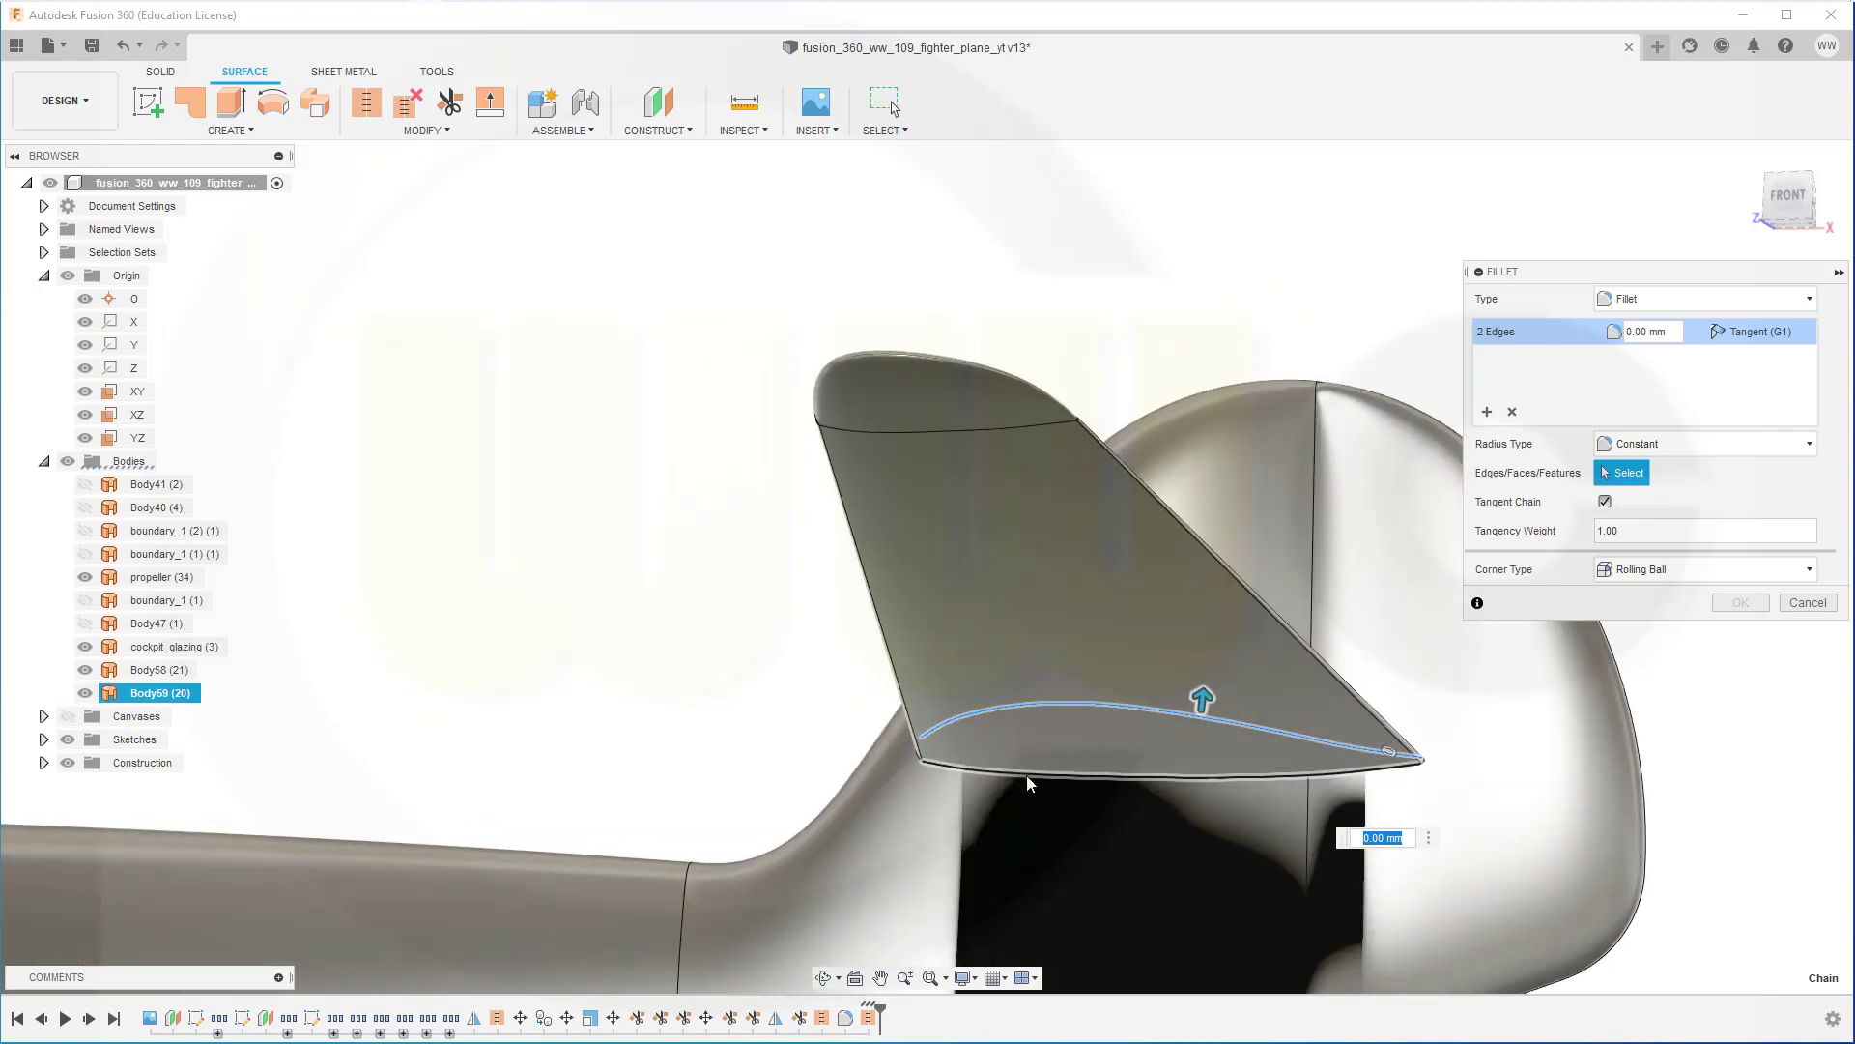
{"action": "left_click", "coordinate": [1027, 773]}
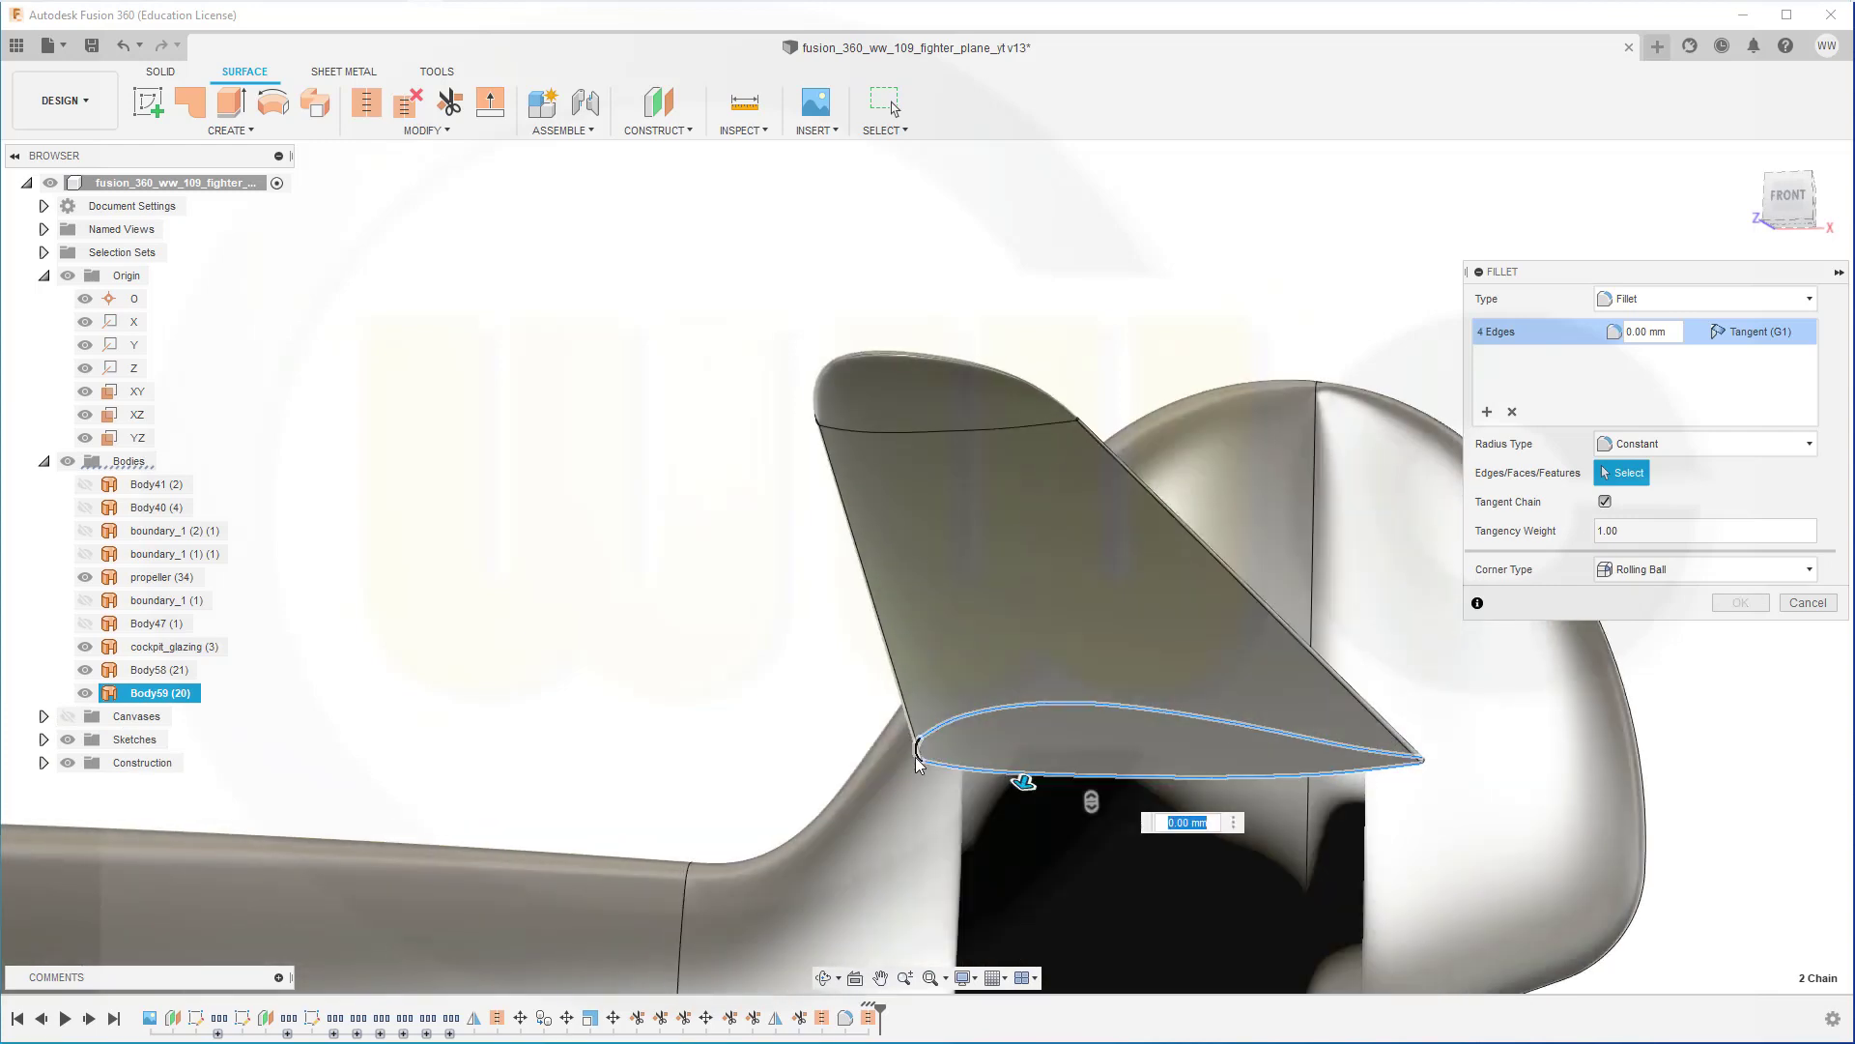
{"action": "left_click", "coordinate": [916, 760]}
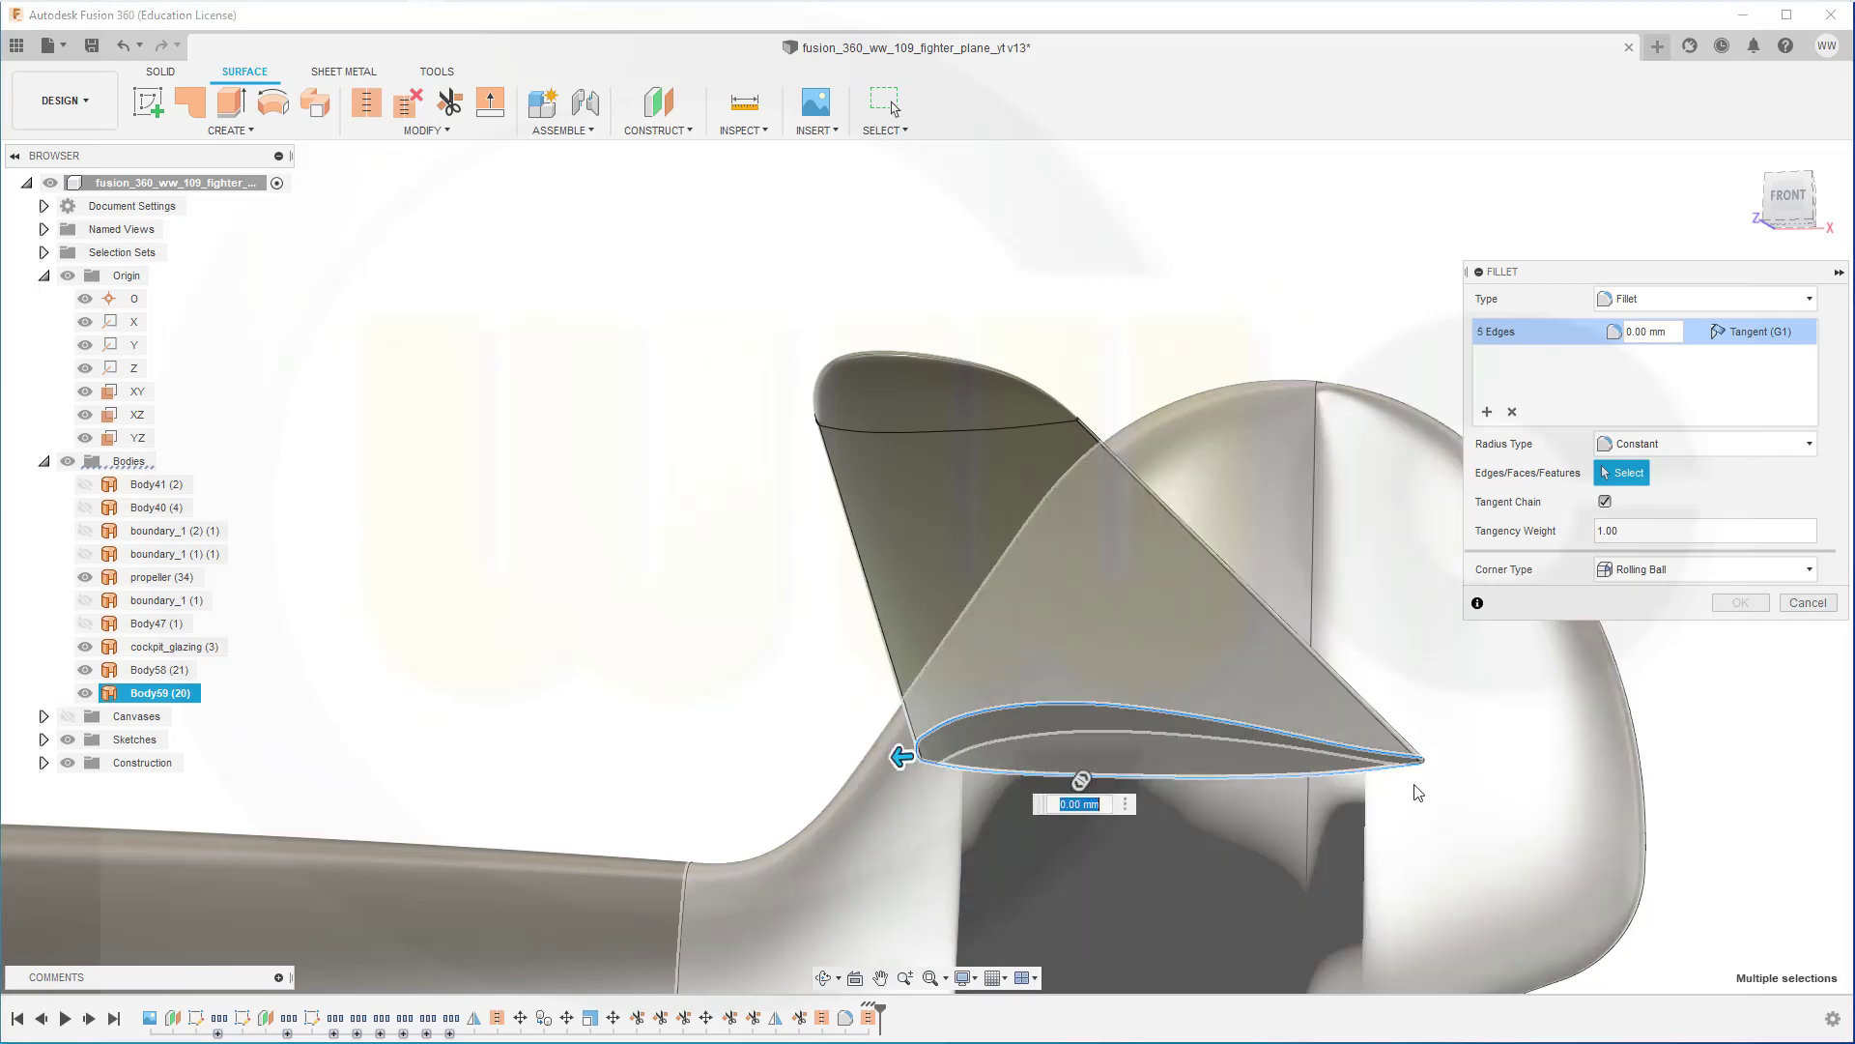
{"action": "scroll", "coordinate": [1441, 764], "scroll_direction": "up", "scroll_amount": 6}
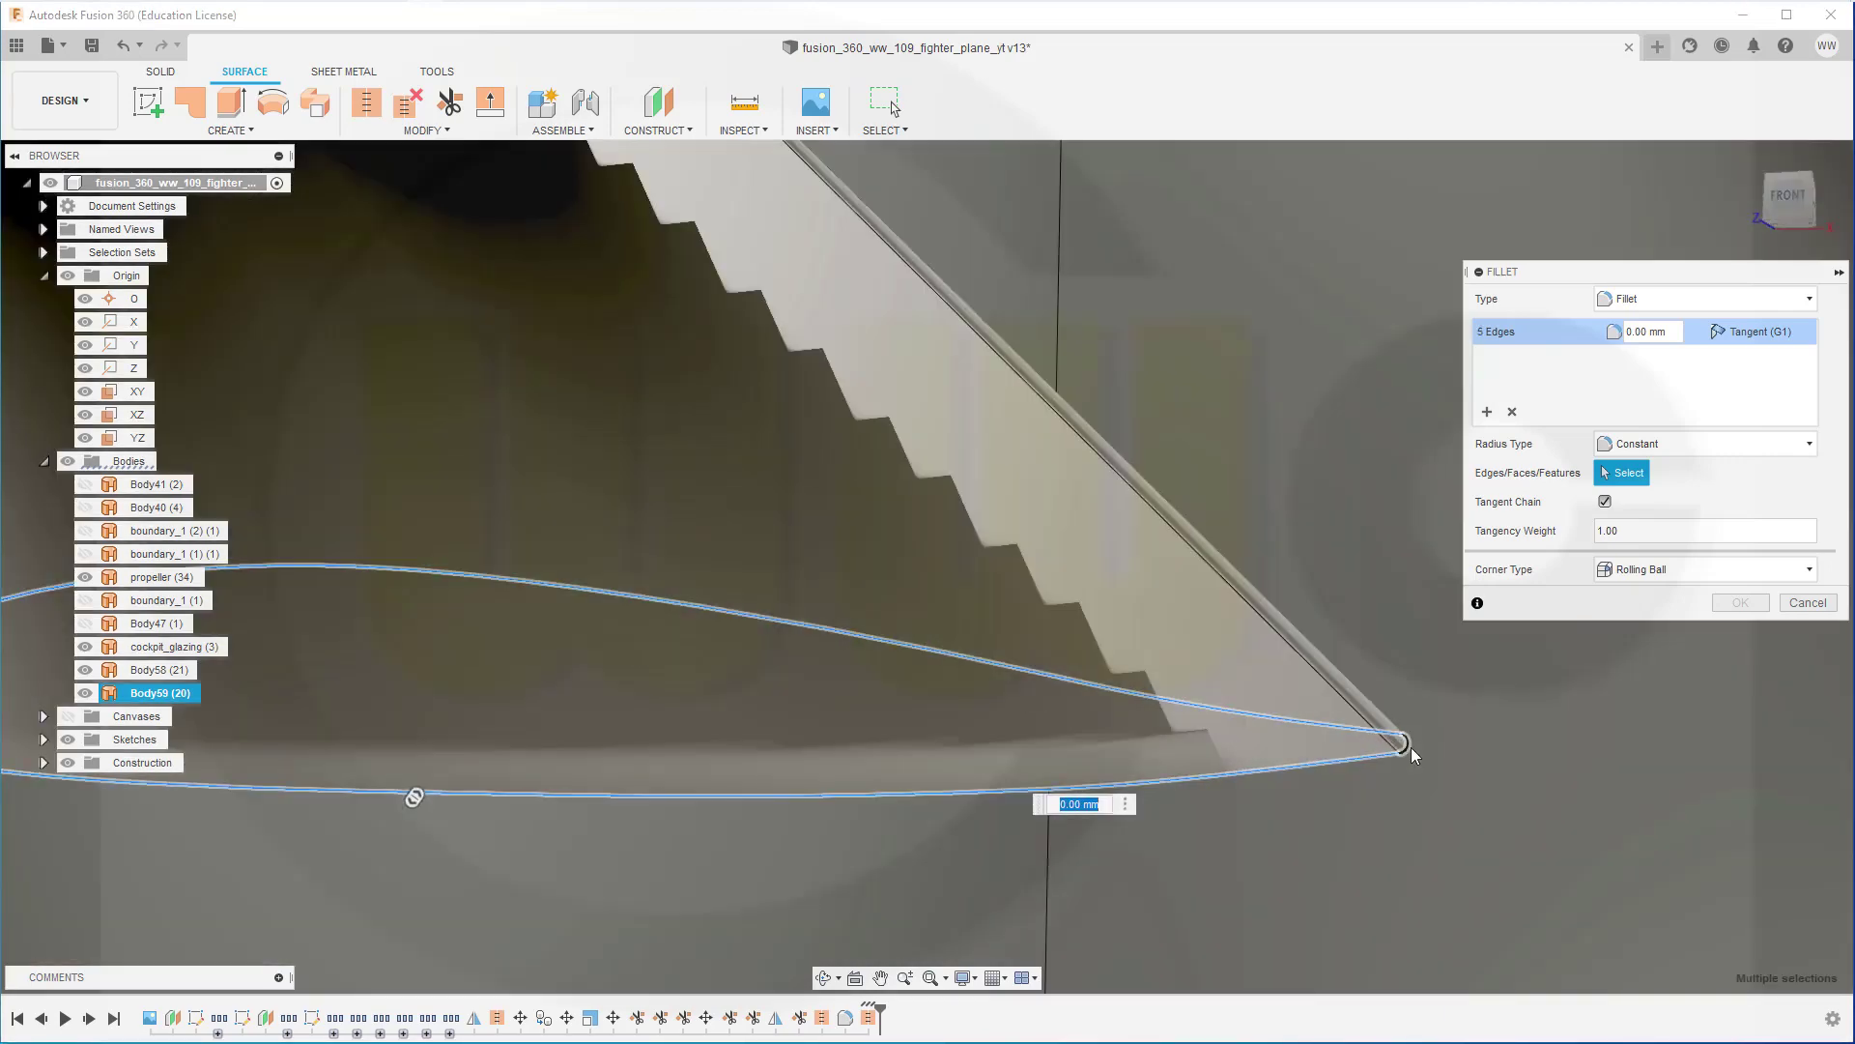
{"action": "left_click", "coordinate": [1411, 747]}
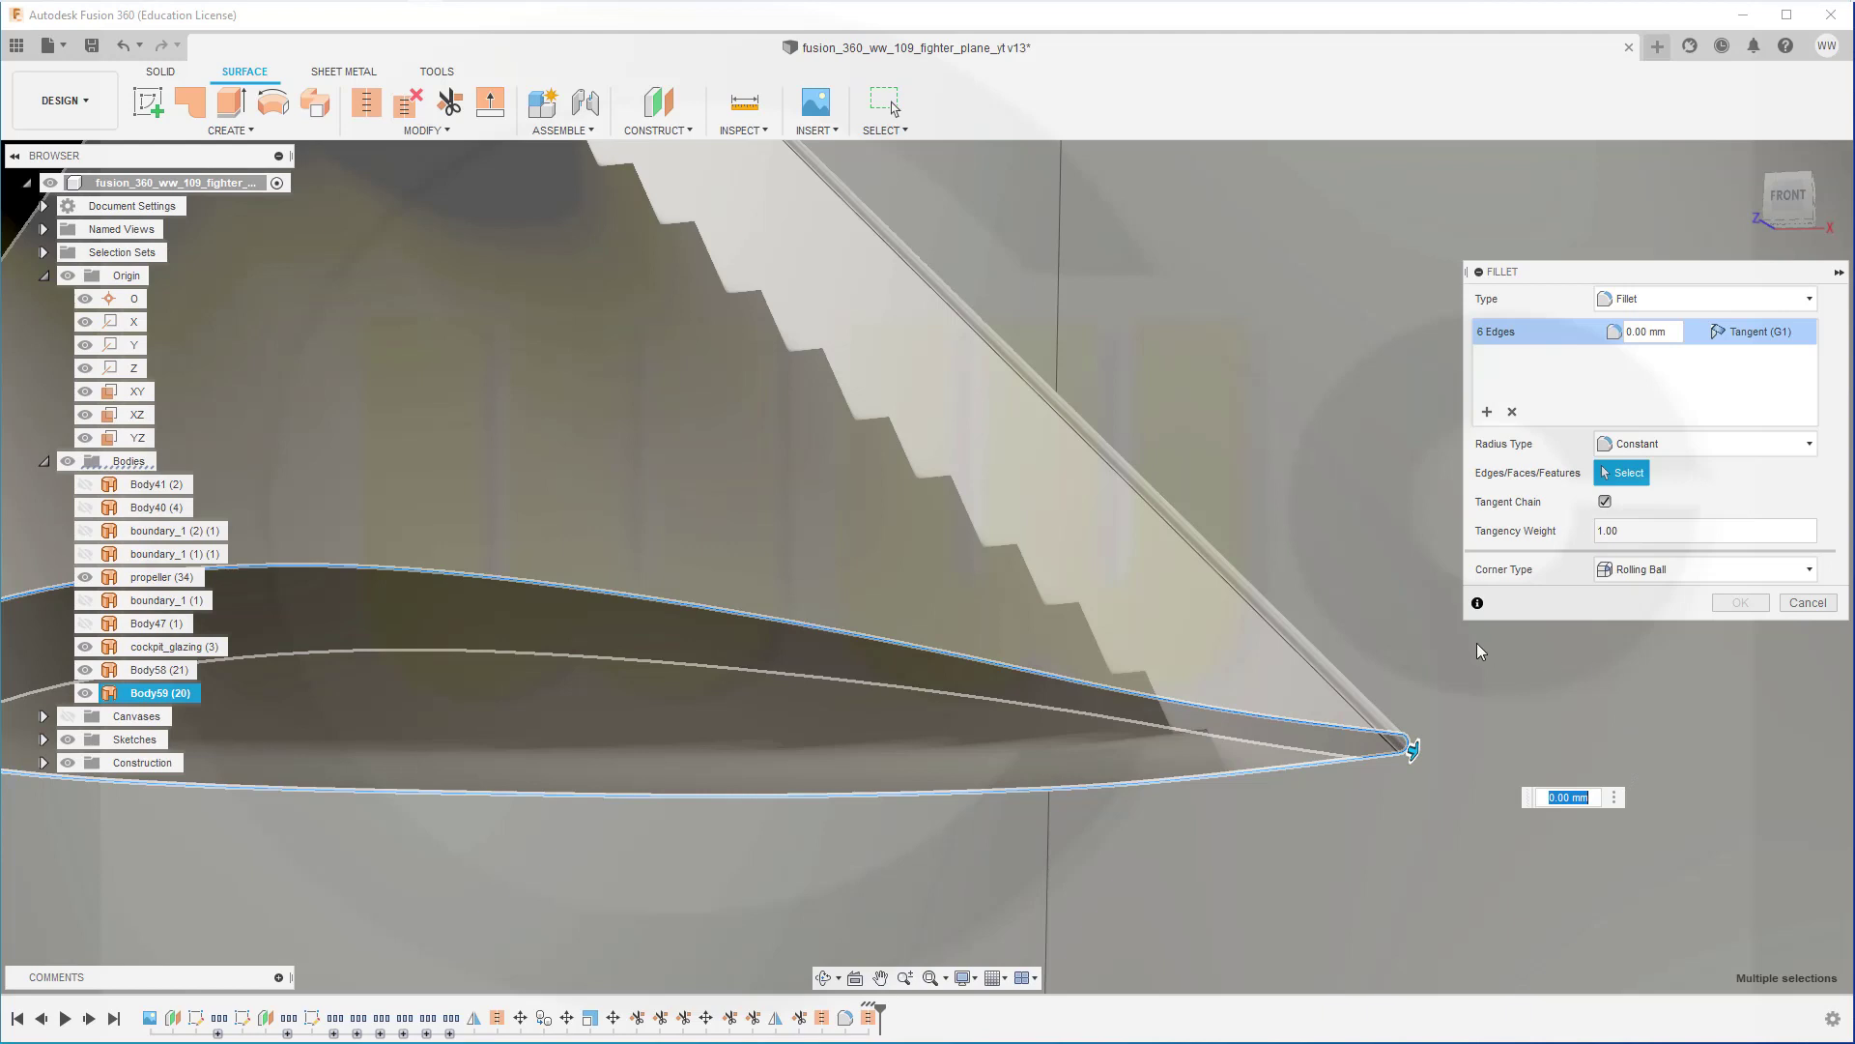
Apply the tail wing root fillet with a constant radius of 20 mm.
{"action": "scroll", "coordinate": [1479, 640], "scroll_direction": "down", "scroll_amount": 3}
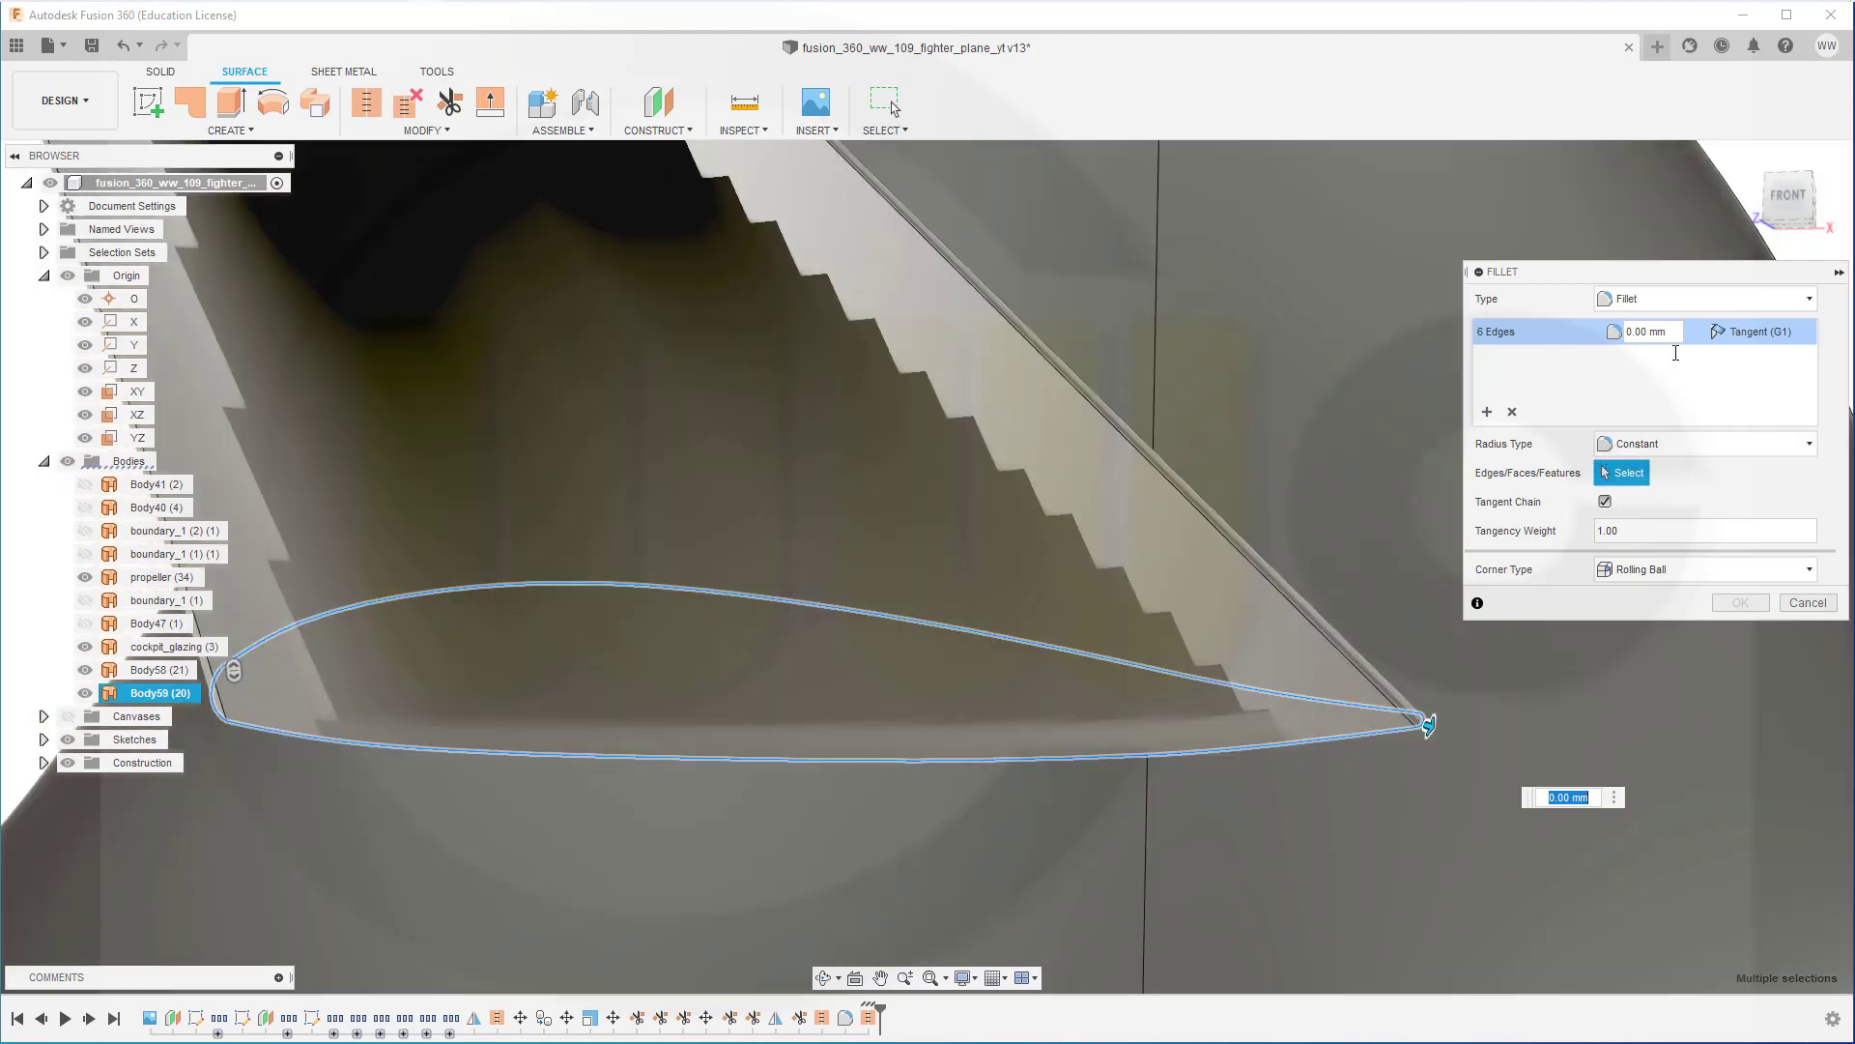
{"action": "left_click", "coordinate": [1654, 331]}
{"action": "type", "text": "20"}
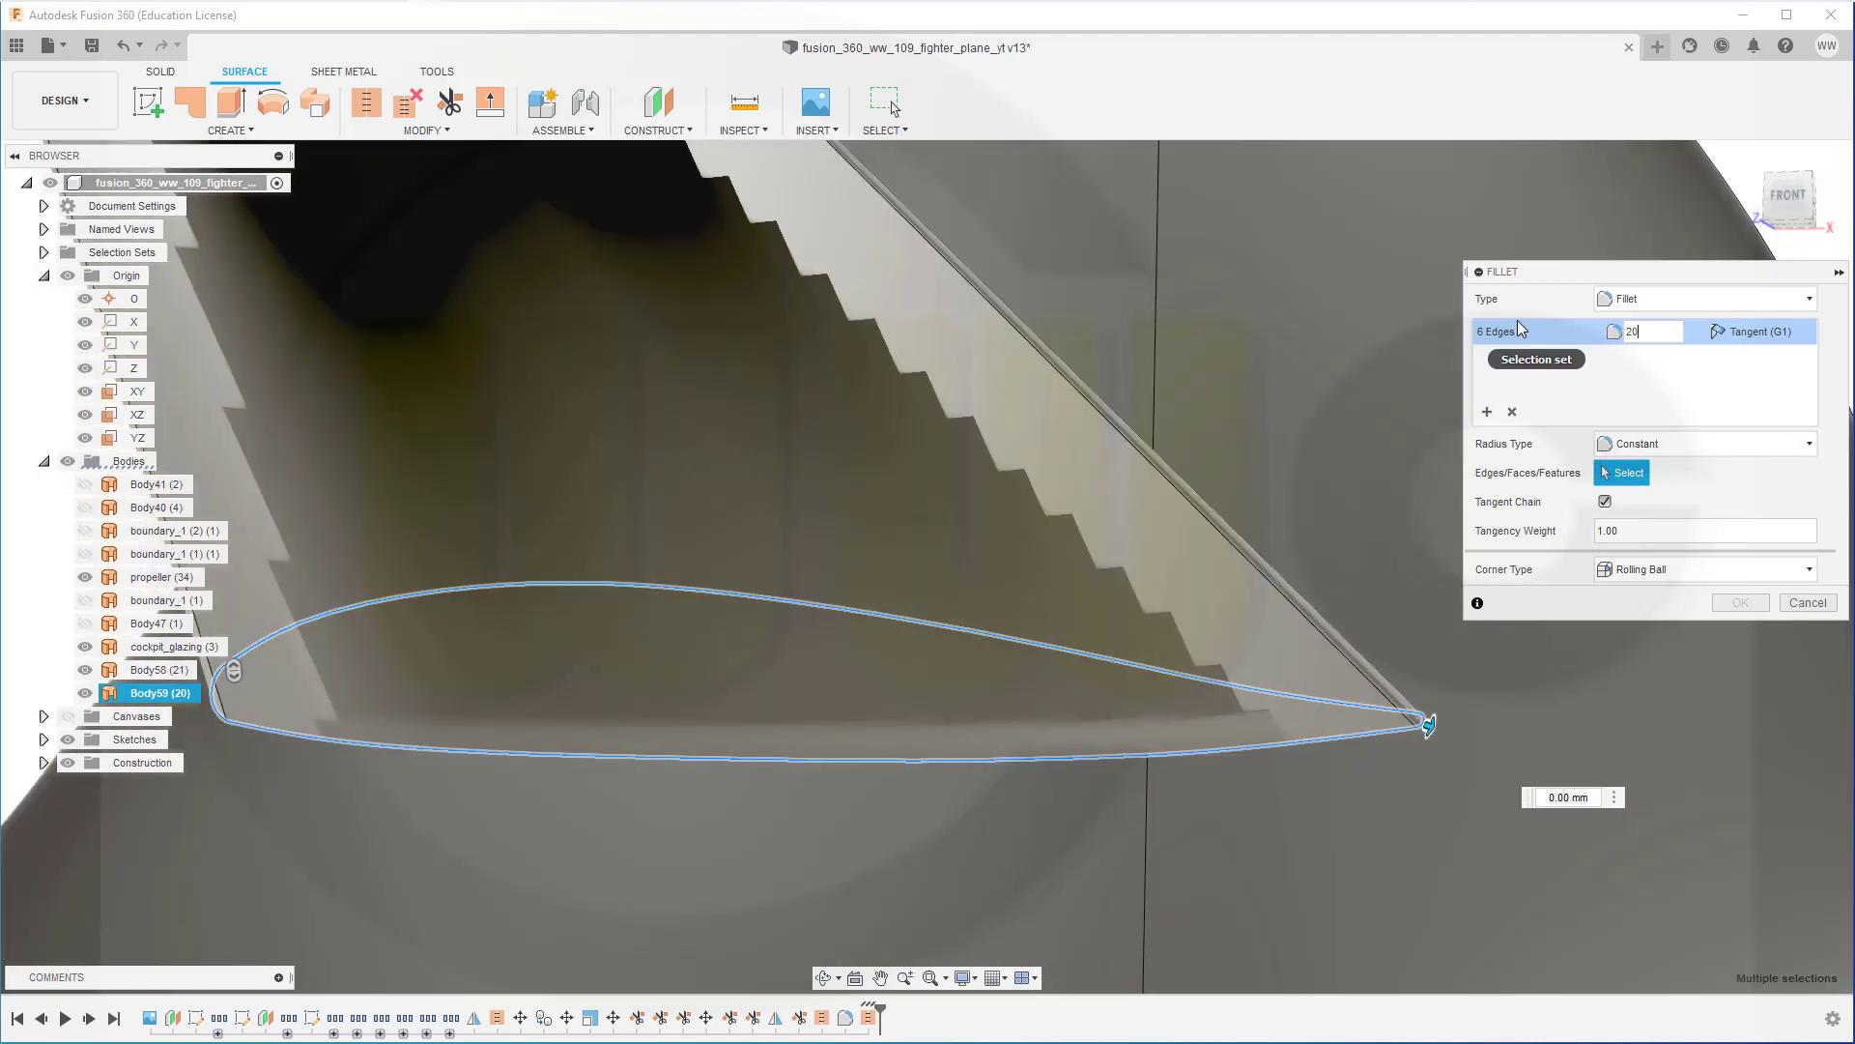
{"action": "key", "text": "Tab"}
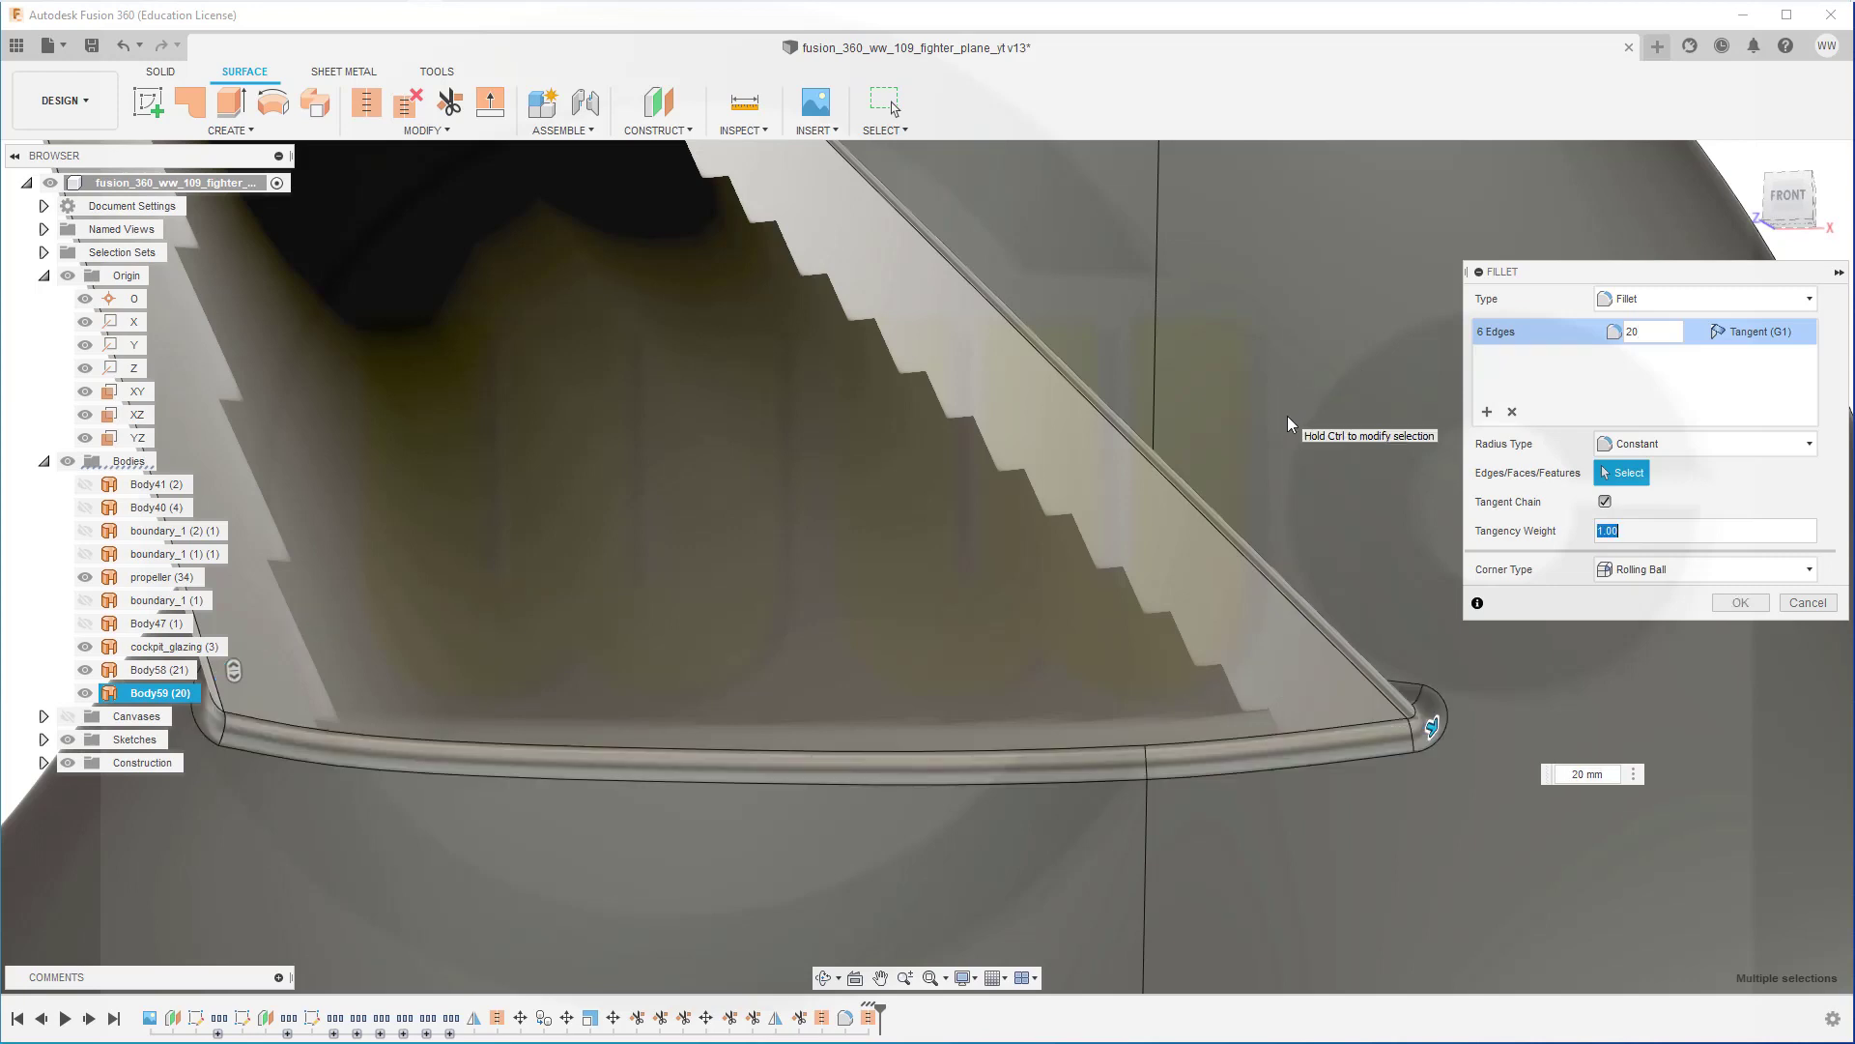
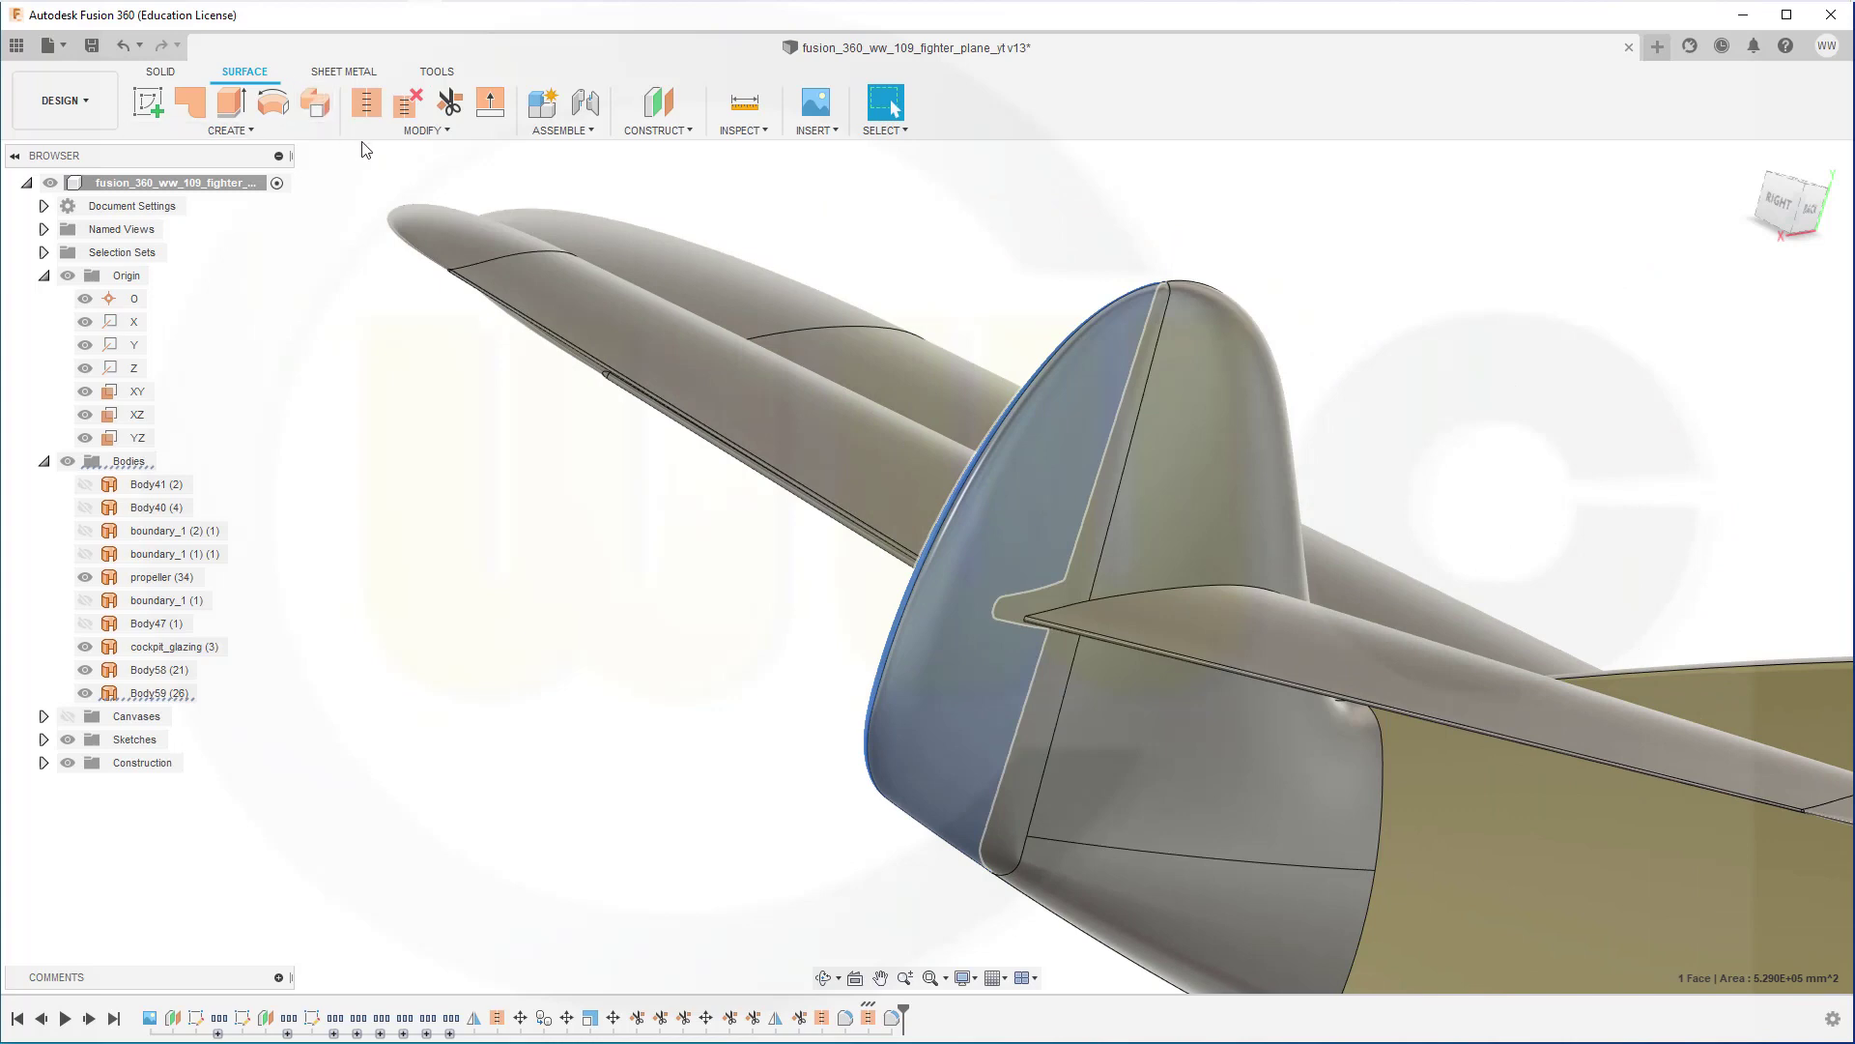
Try to fillet the edges around the opposite tail wing root with a 20 mm radius.
{"action": "right_click", "coordinate": [778, 203]}
{"action": "key", "text": "Escape"}
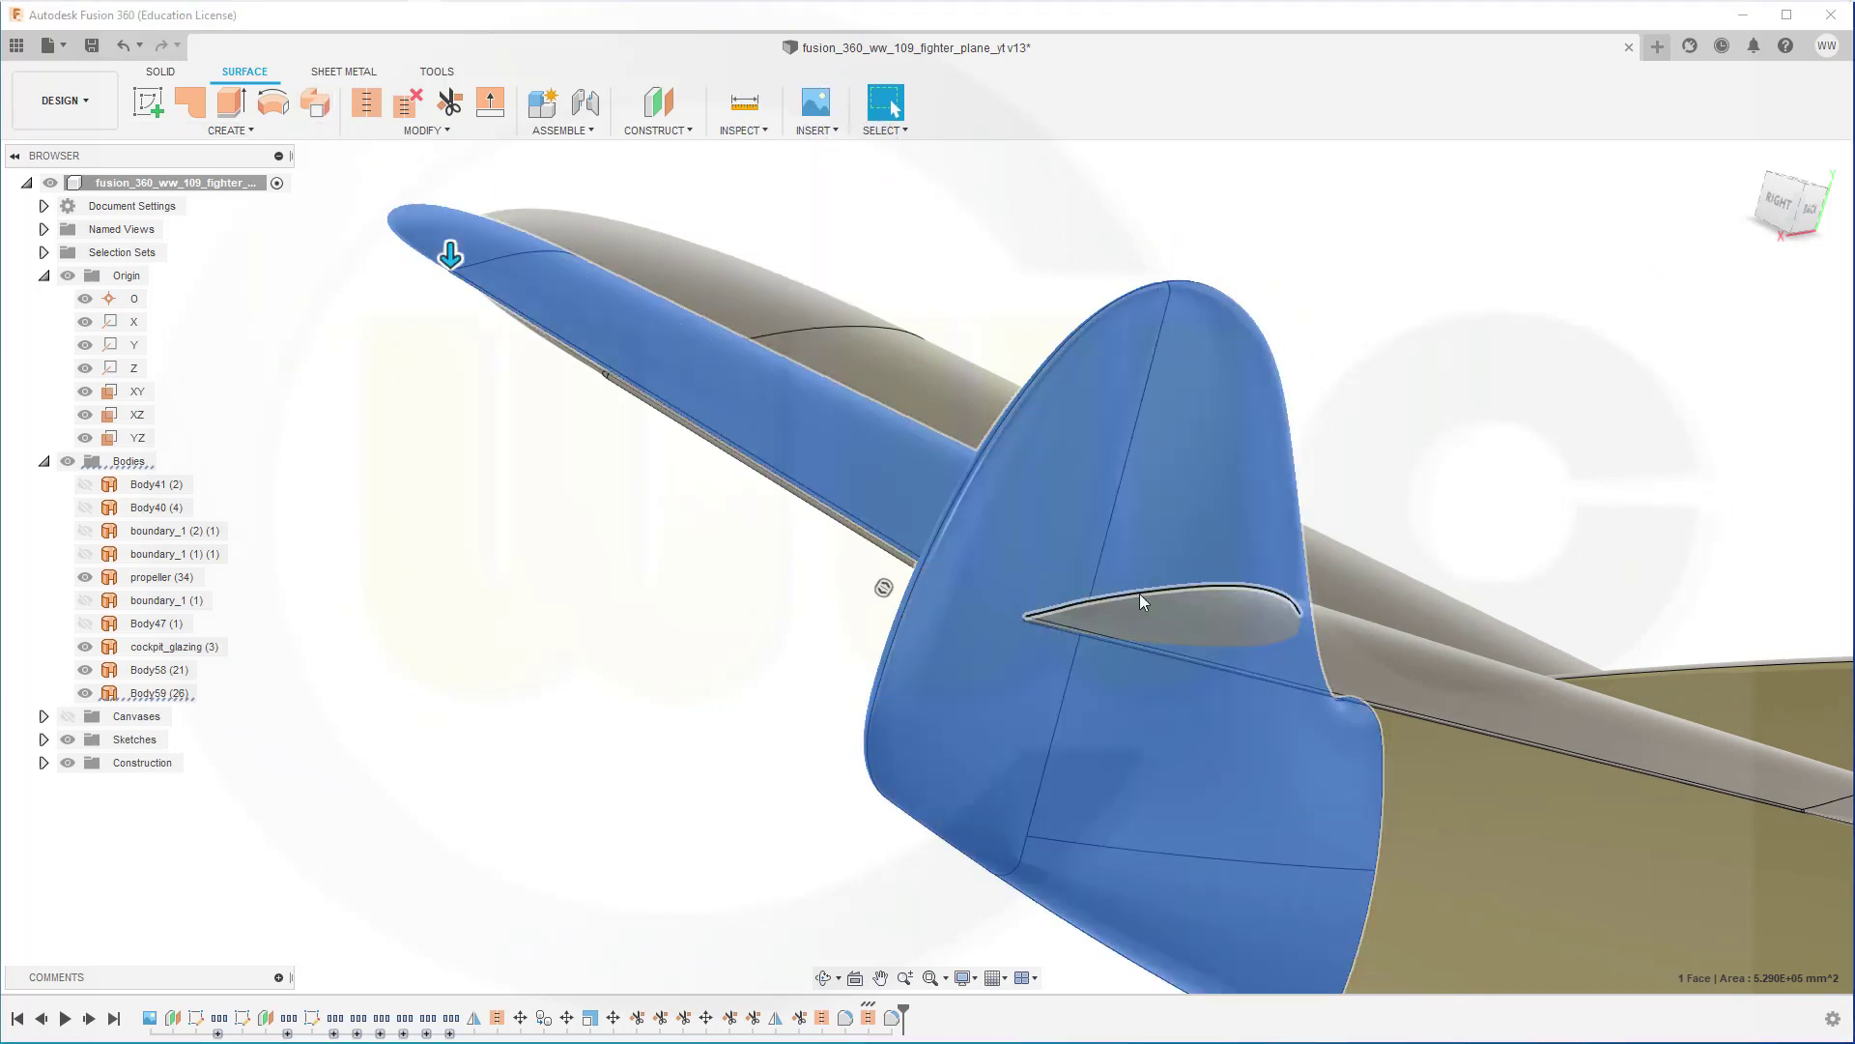
{"action": "key", "text": "f"}
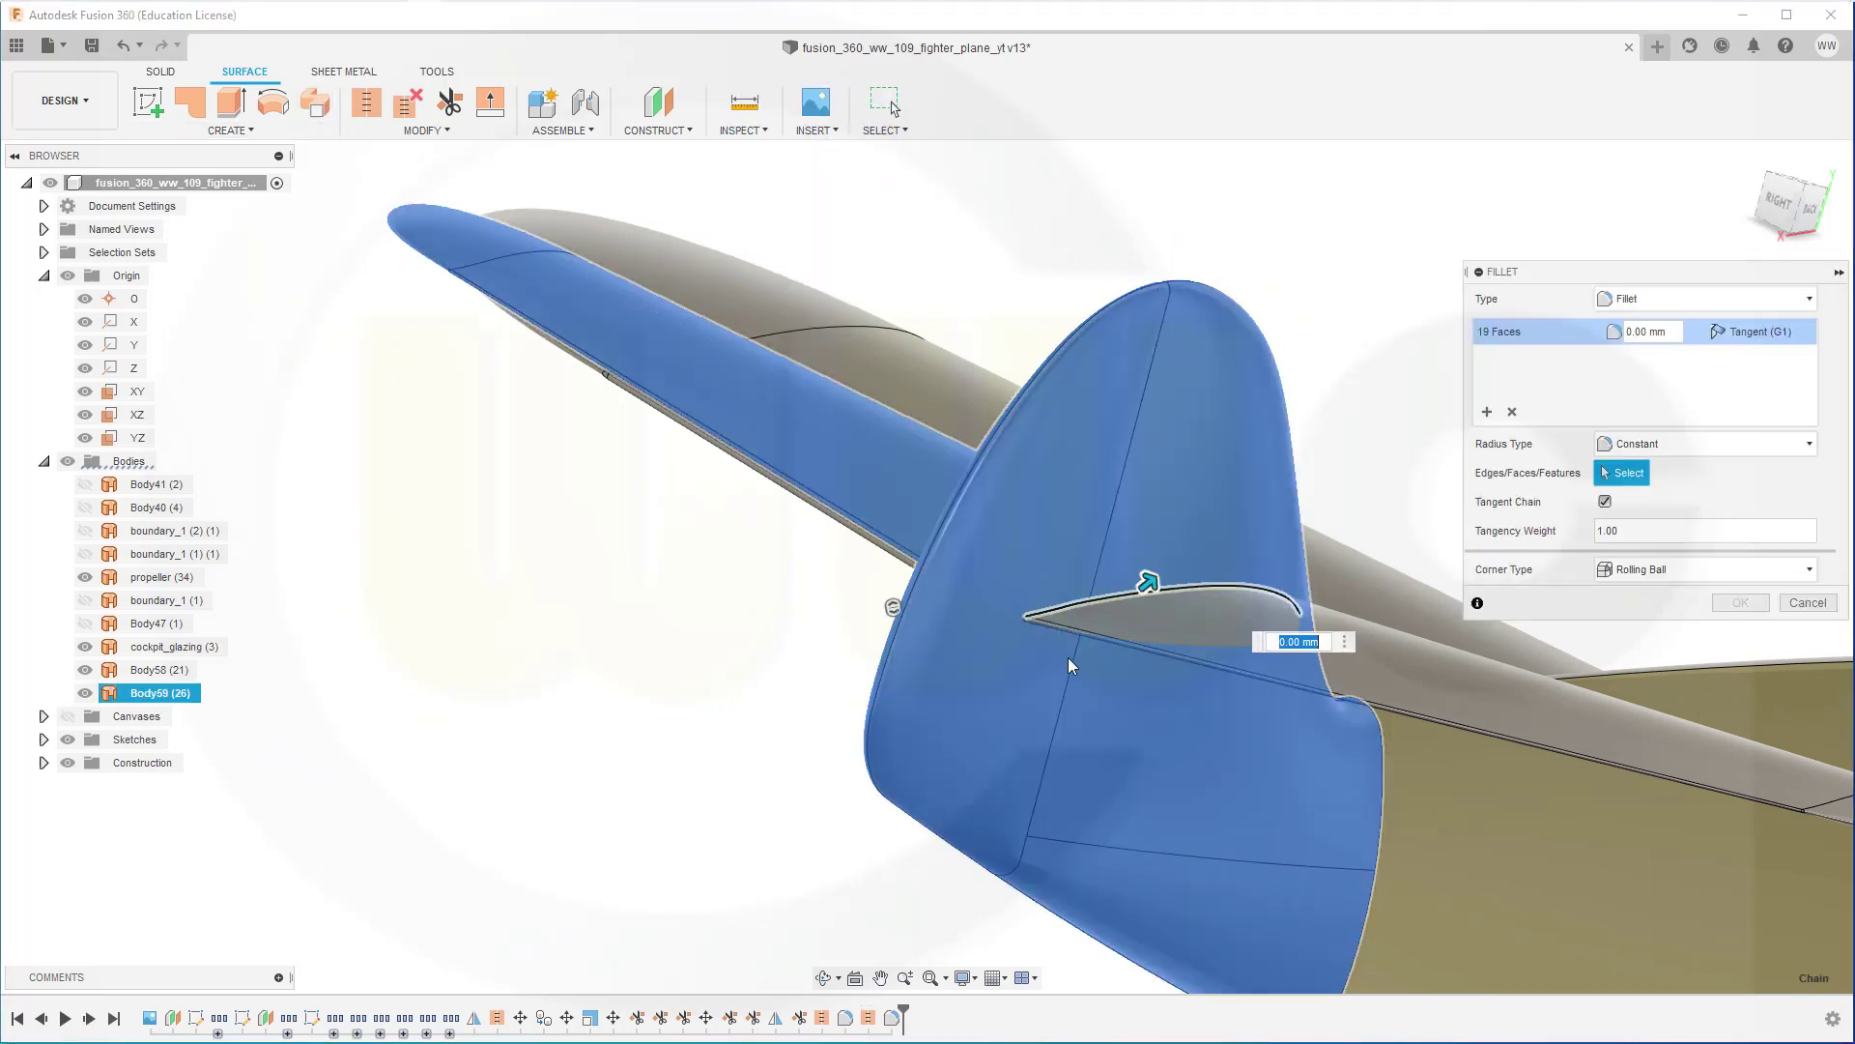
{"action": "scroll", "coordinate": [1060, 656], "scroll_direction": "up", "scroll_amount": 3}
{"action": "scroll", "coordinate": [1060, 655], "scroll_direction": "up", "scroll_amount": 5}
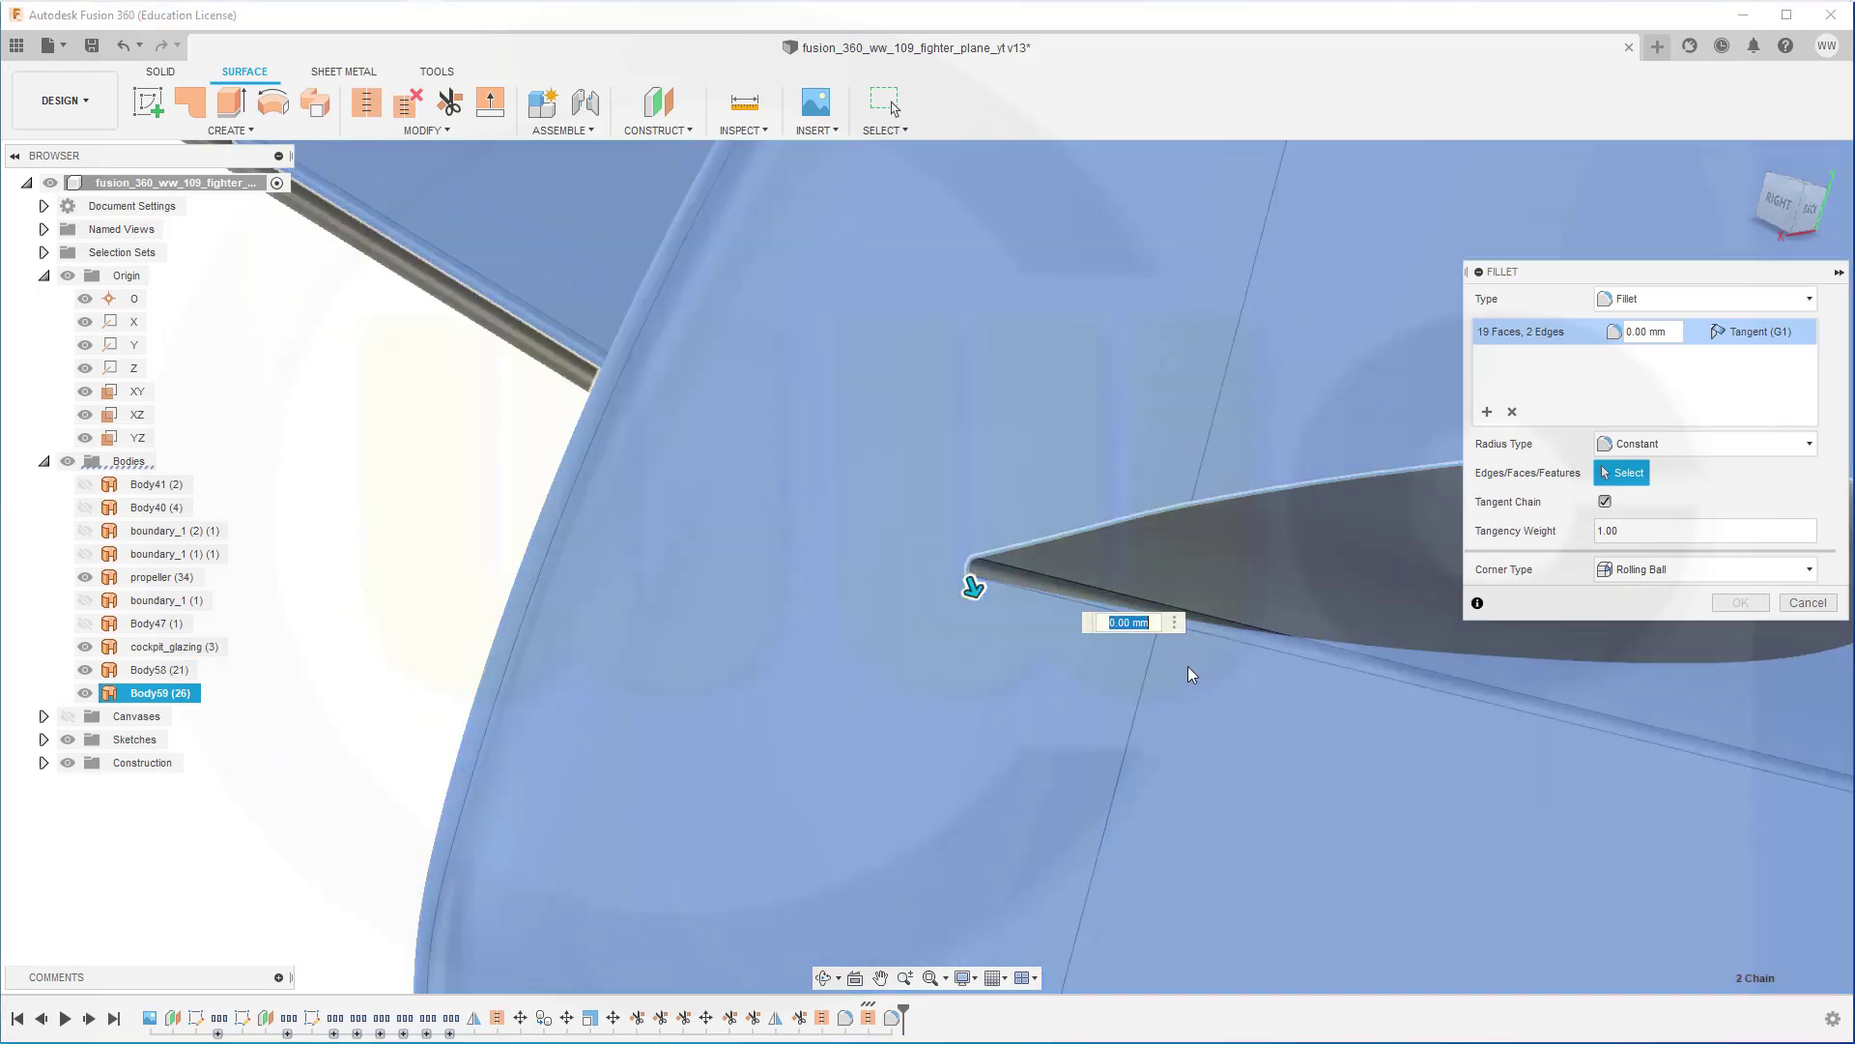
{"action": "middle_click_drag", "start_coordinate": [1191, 674], "coordinate": [1099, 630], "text": "shift"}
{"action": "left_click", "coordinate": [1169, 624]}
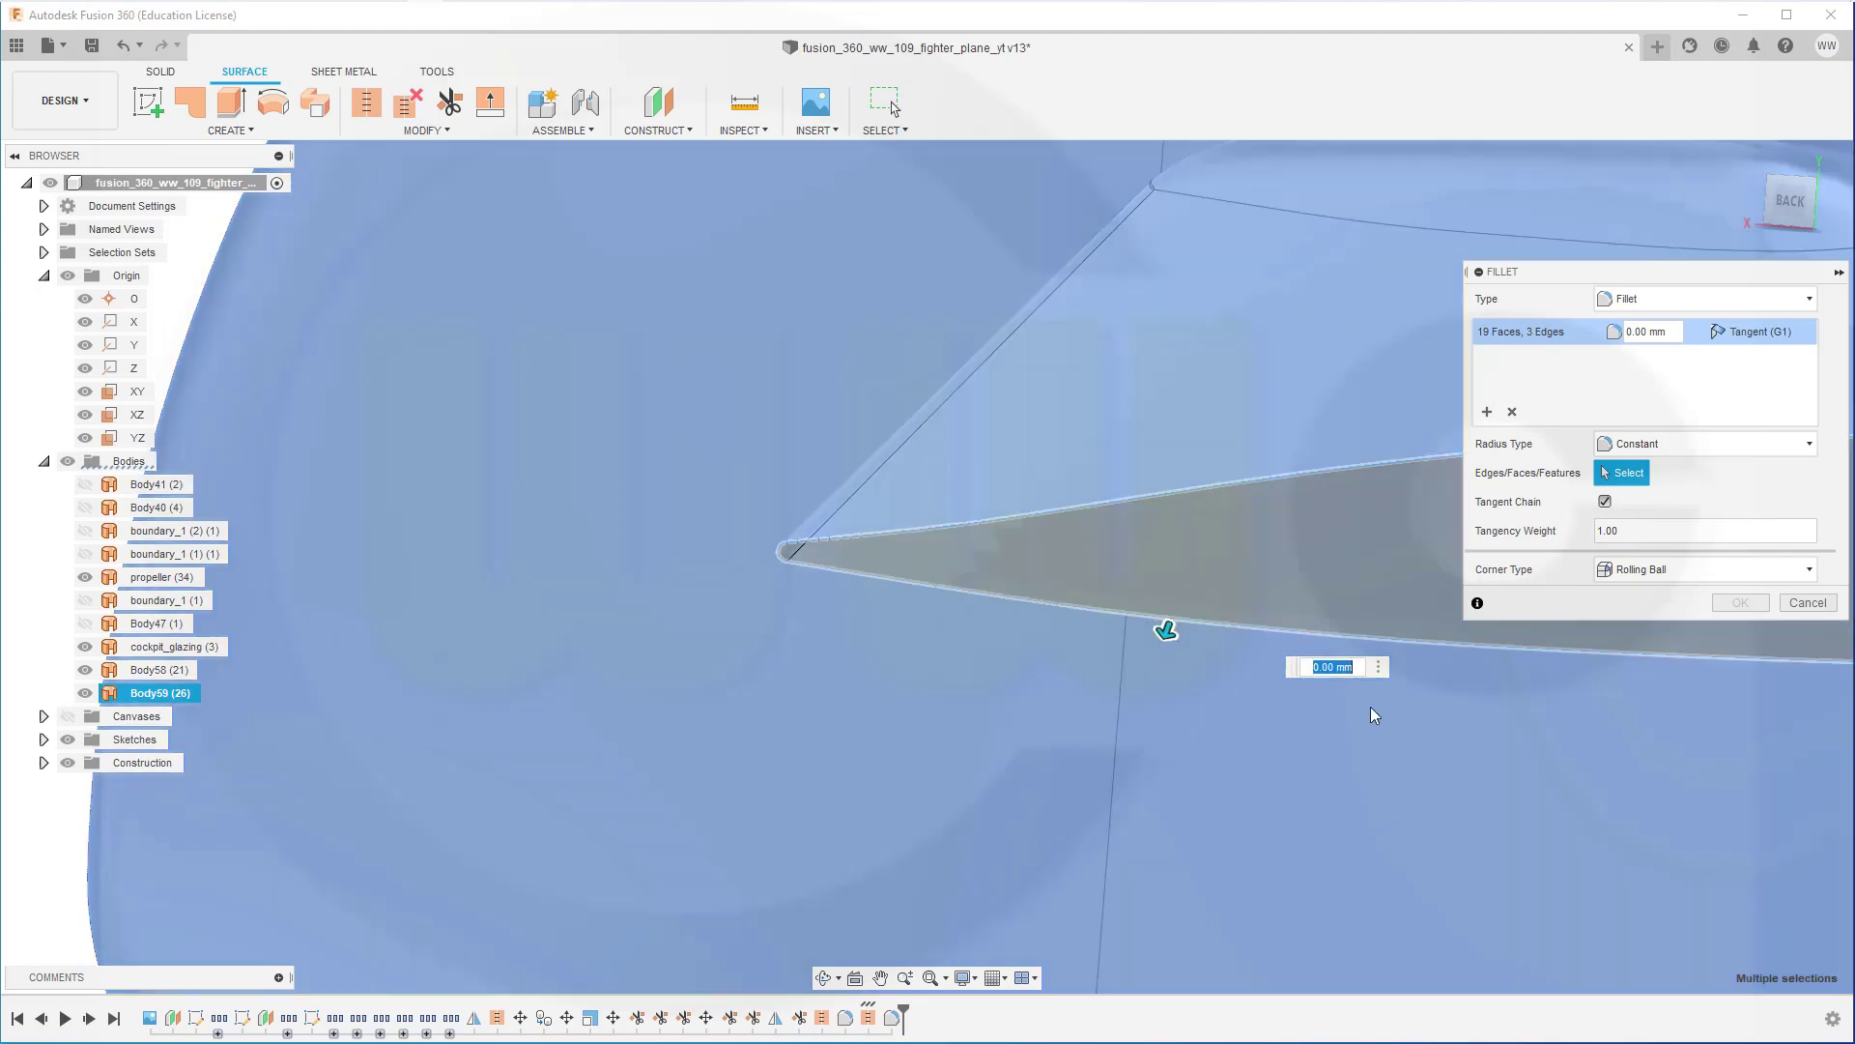
{"action": "middle_click_drag", "start_coordinate": [1172, 626], "coordinate": [454, 724], "text": "shift"}
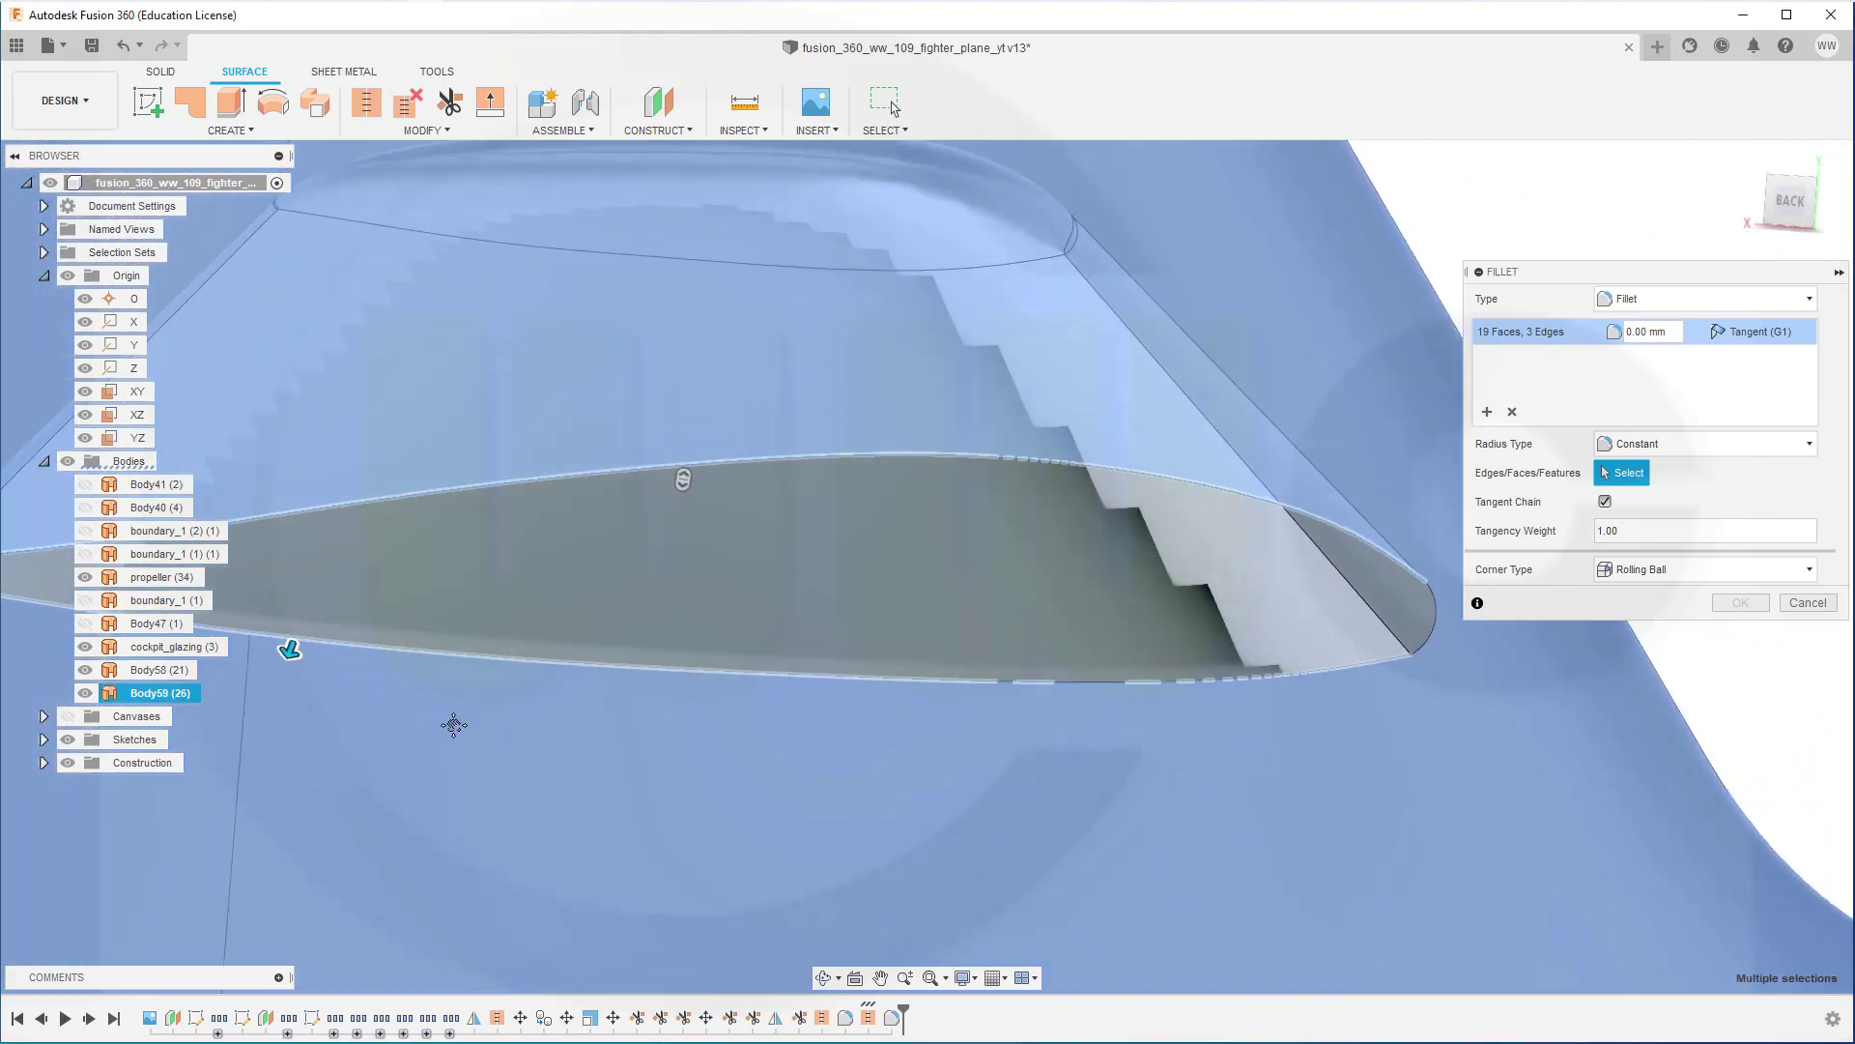
{"action": "left_click", "coordinate": [1380, 633]}
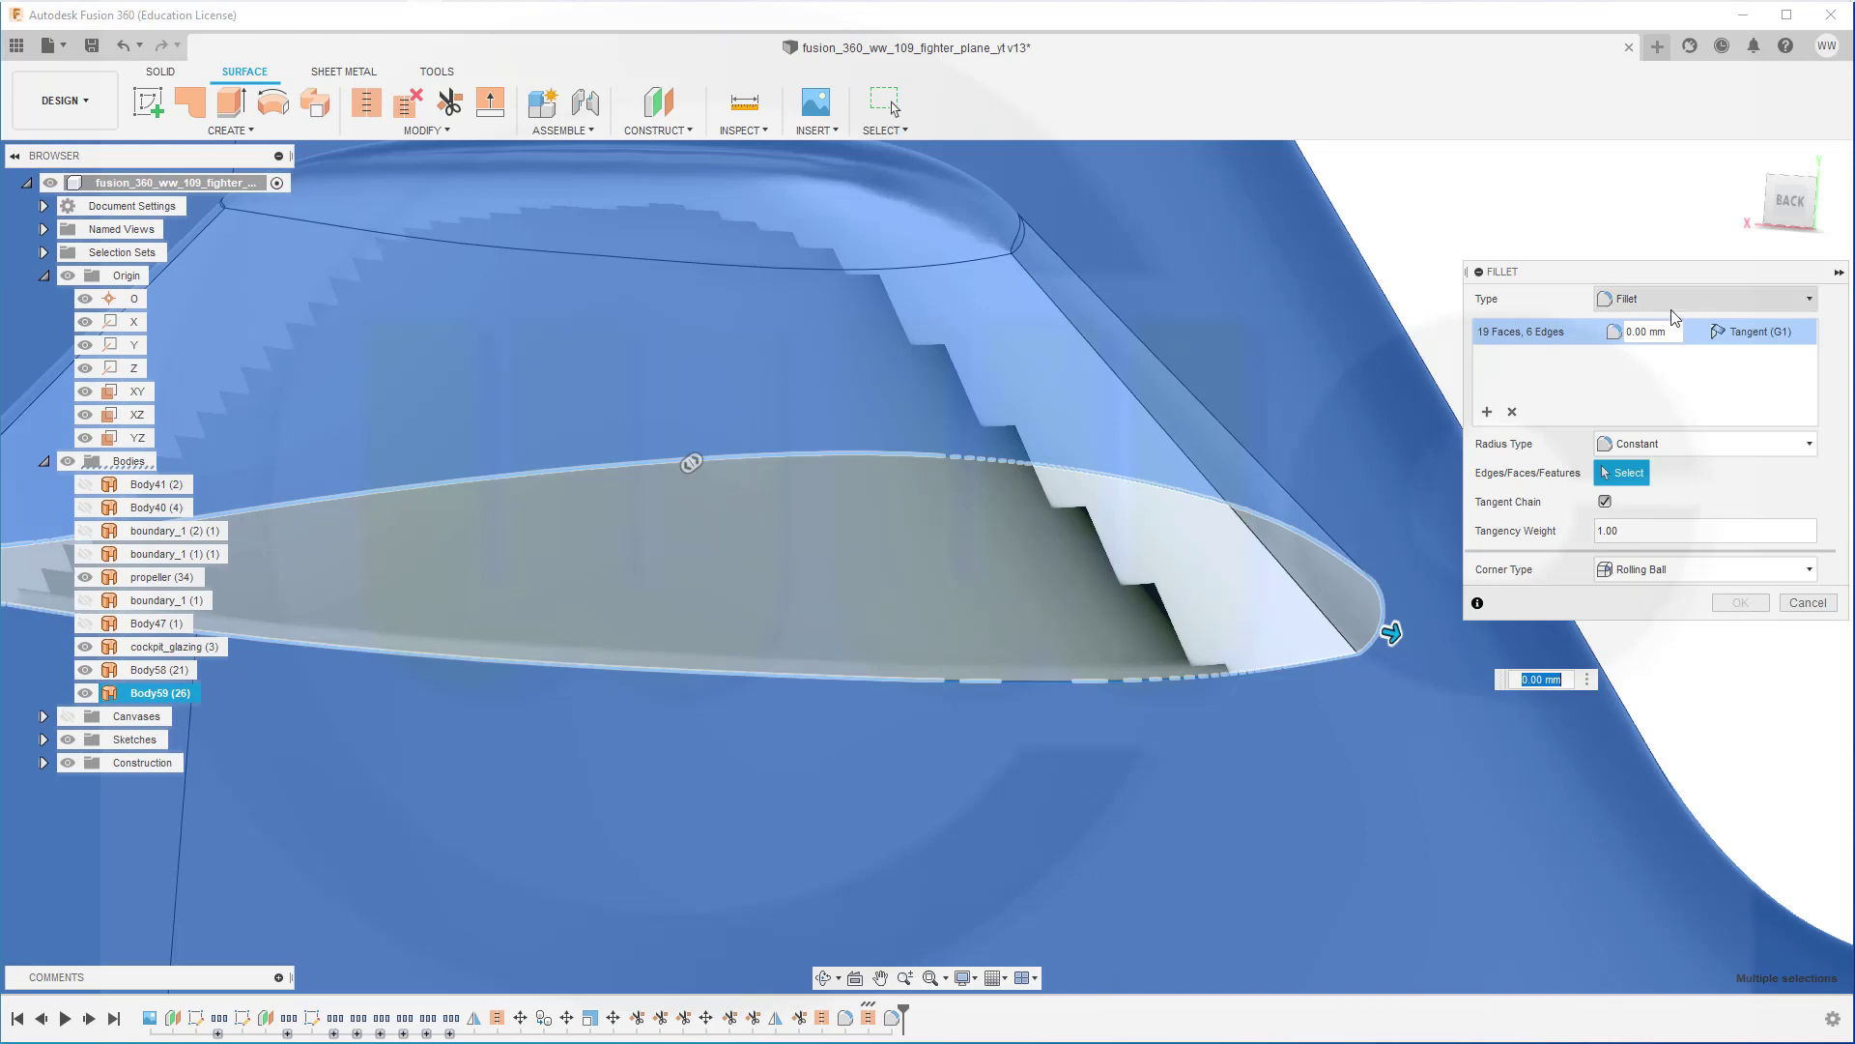
{"action": "left_click", "coordinate": [1648, 332]}
{"action": "type", "text": "20"}
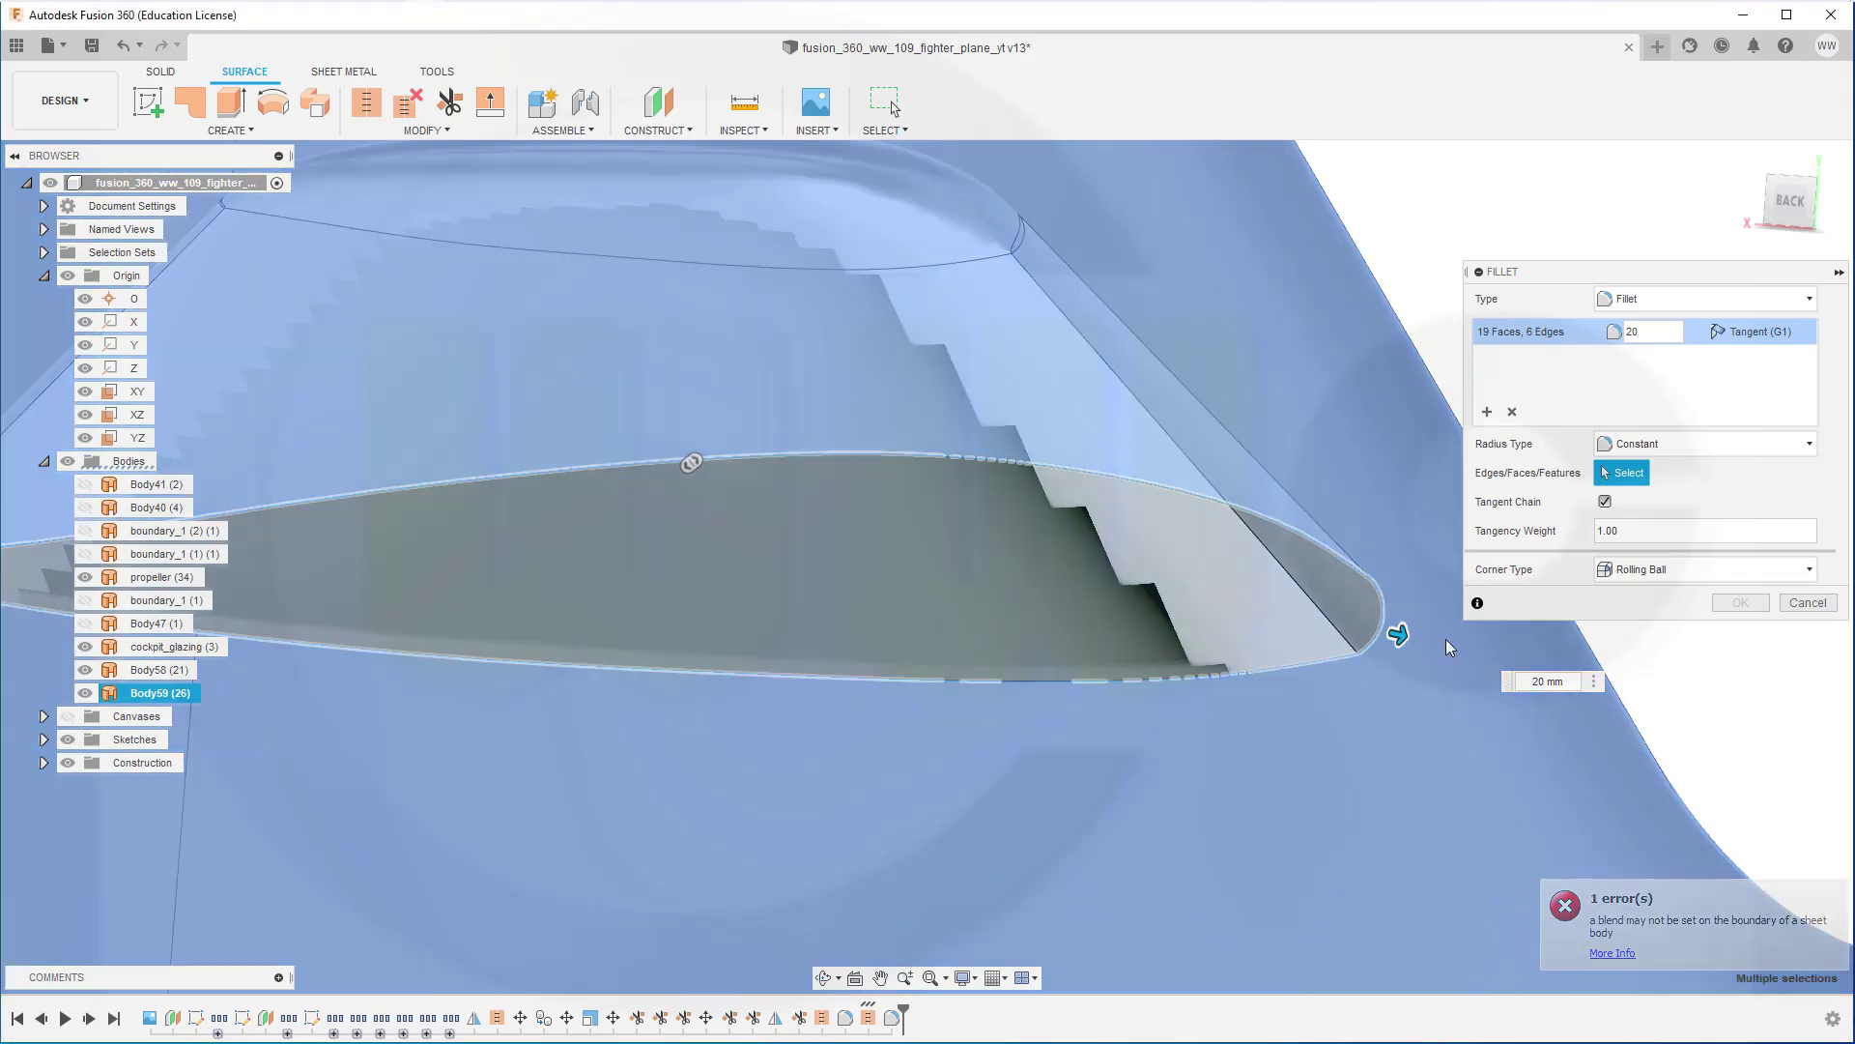
Examine the fillet selection around the opposite tail wing root and the rudder from several sides.
{"action": "scroll", "coordinate": [1444, 641], "scroll_direction": "down", "scroll_amount": 2}
{"action": "scroll", "coordinate": [1444, 641], "scroll_direction": "down", "scroll_amount": 3}
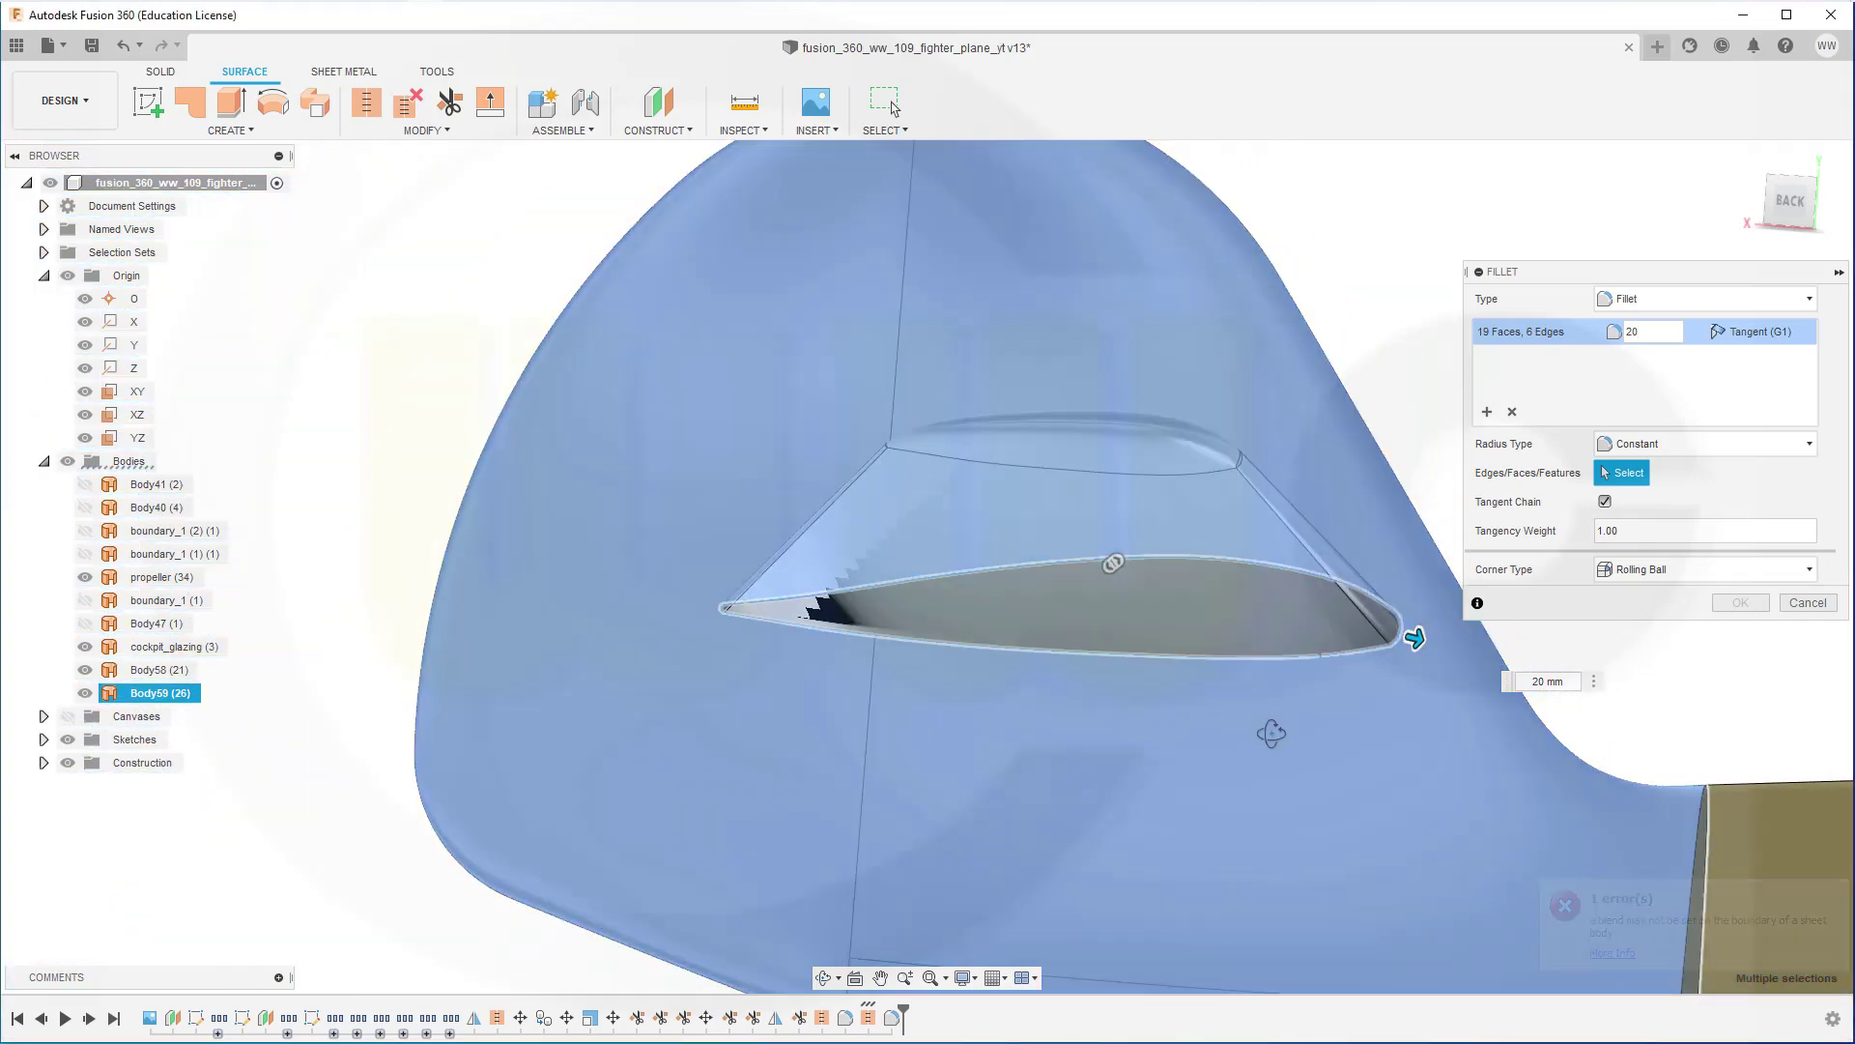
{"action": "middle_click_drag", "start_coordinate": [1271, 735], "coordinate": [1250, 848], "text": "shift"}
{"action": "middle_click_drag", "start_coordinate": [1398, 716], "coordinate": [1367, 583], "text": "shift"}
{"action": "middle_click_drag", "start_coordinate": [1211, 685], "coordinate": [1333, 609], "text": "shift"}
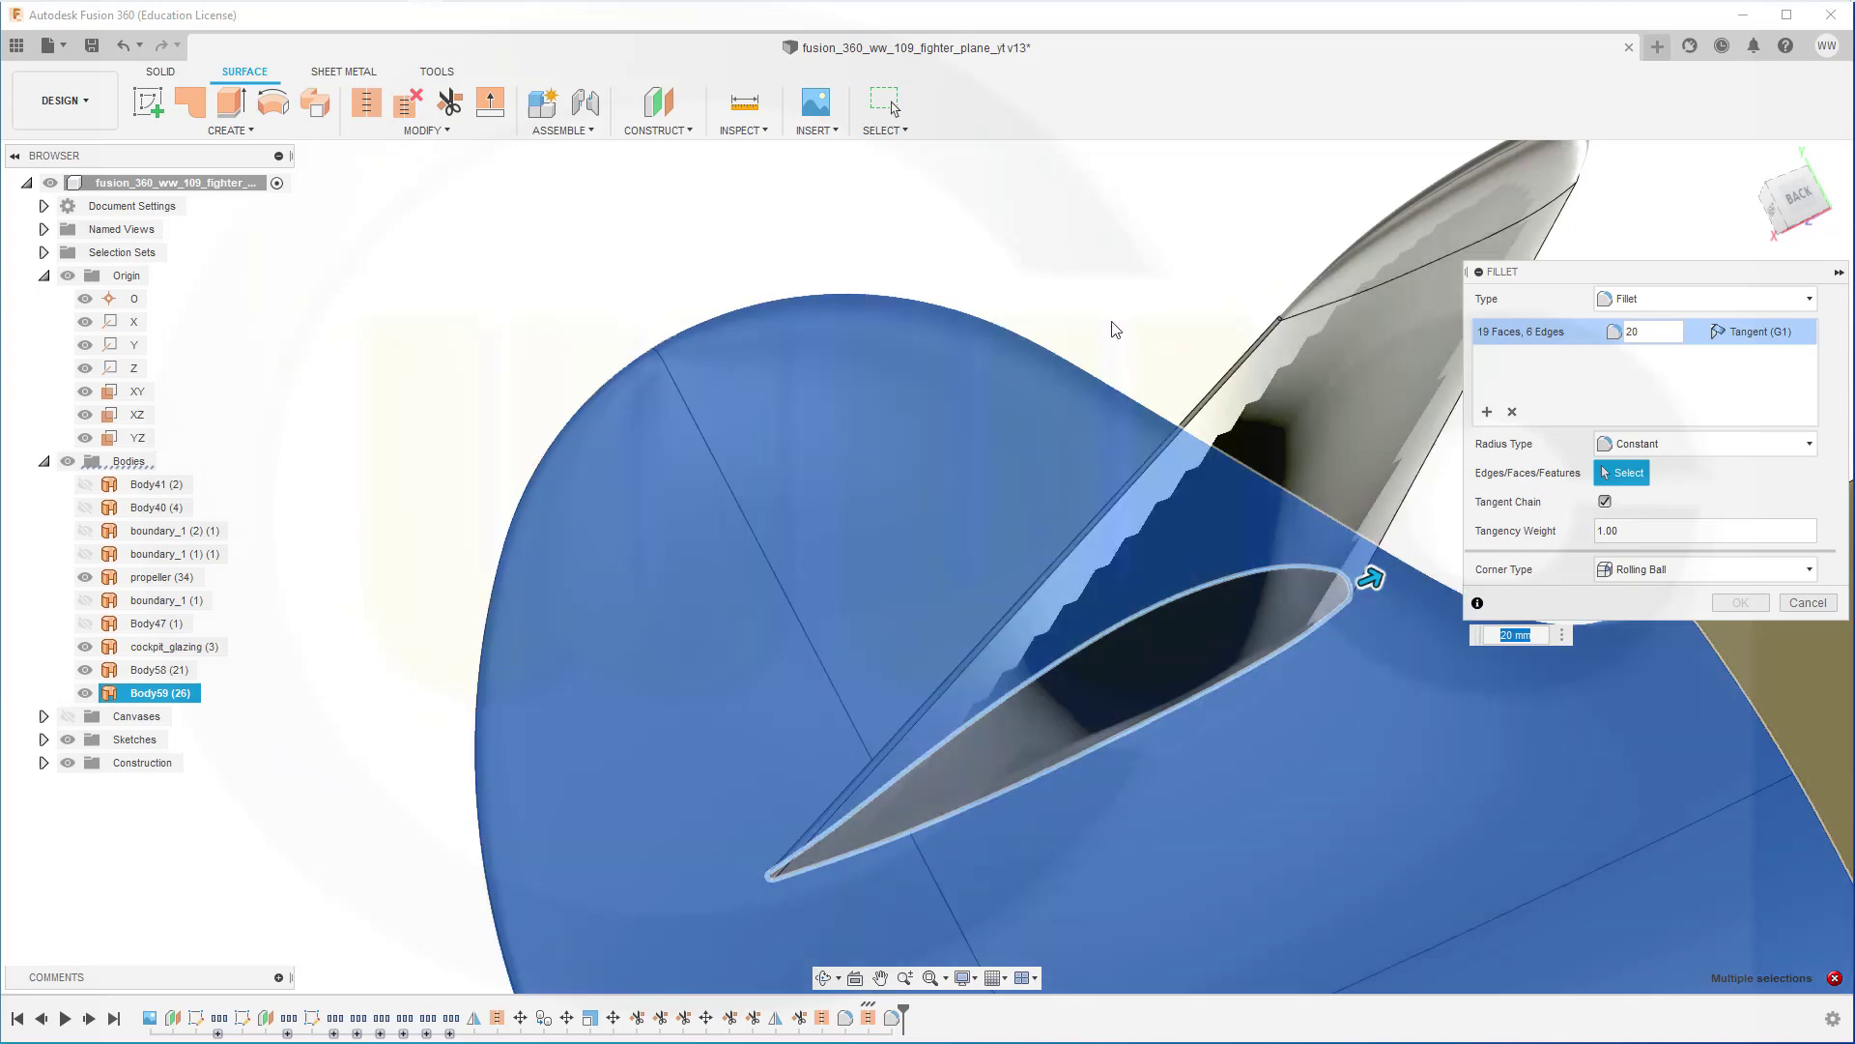
{"action": "middle_click_drag", "start_coordinate": [1113, 325], "coordinate": [965, 455], "text": "shift"}
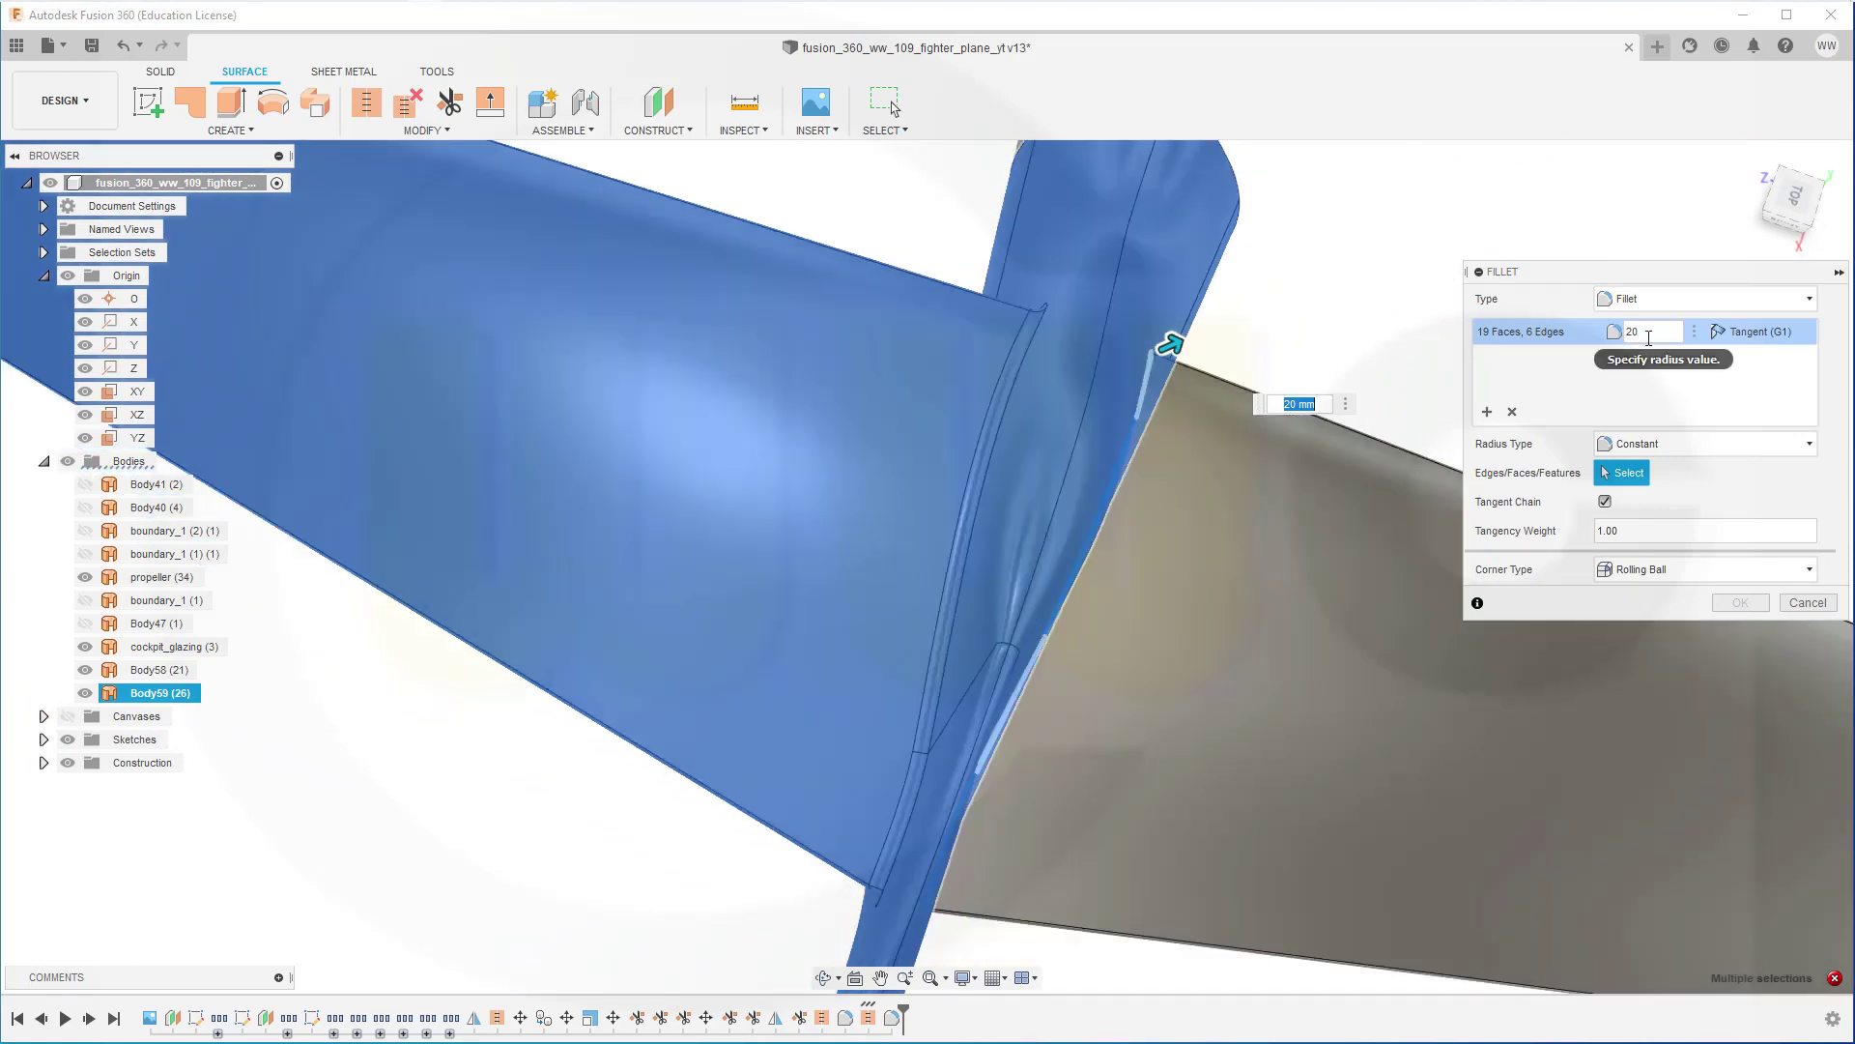
{"action": "middle_click_drag", "start_coordinate": [1373, 338], "coordinate": [1100, 460], "text": "shift"}
{"action": "scroll", "coordinate": [1165, 681], "scroll_direction": "up", "scroll_amount": 5}
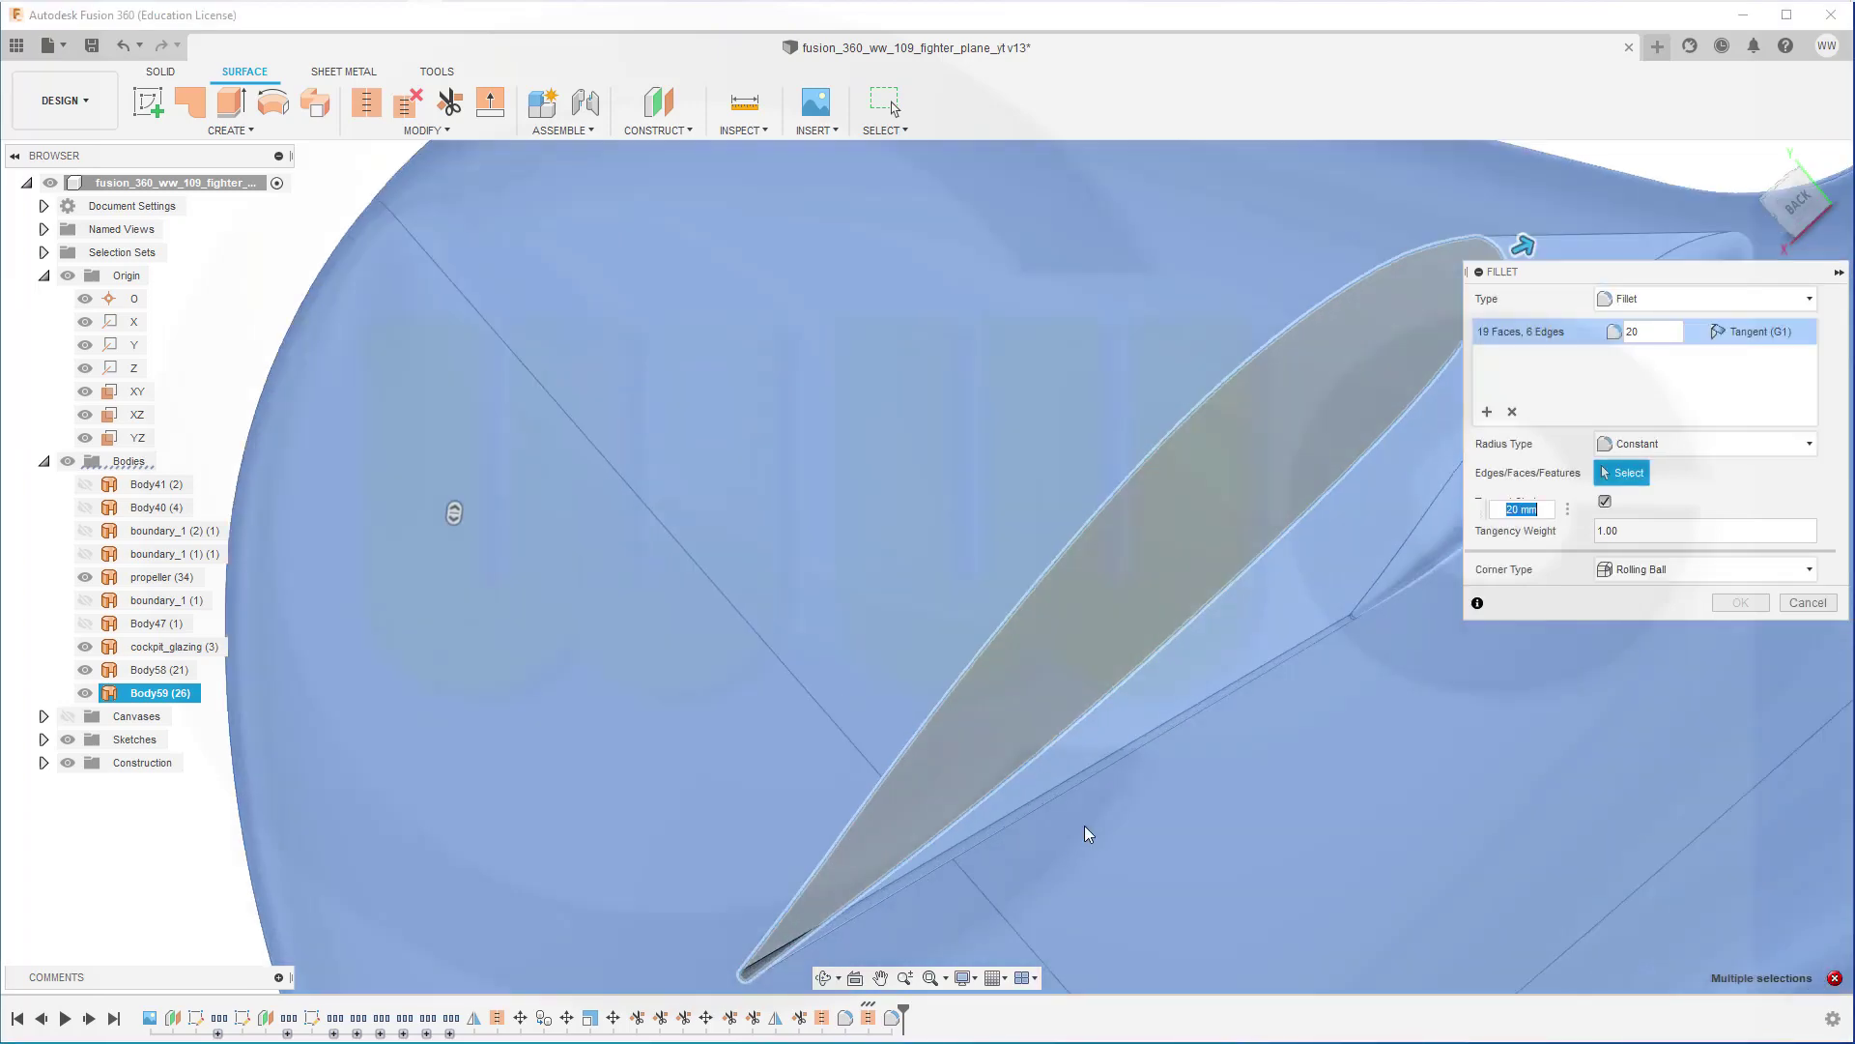
{"action": "middle_click_drag", "start_coordinate": [1090, 833], "coordinate": [876, 723], "text": "shift"}
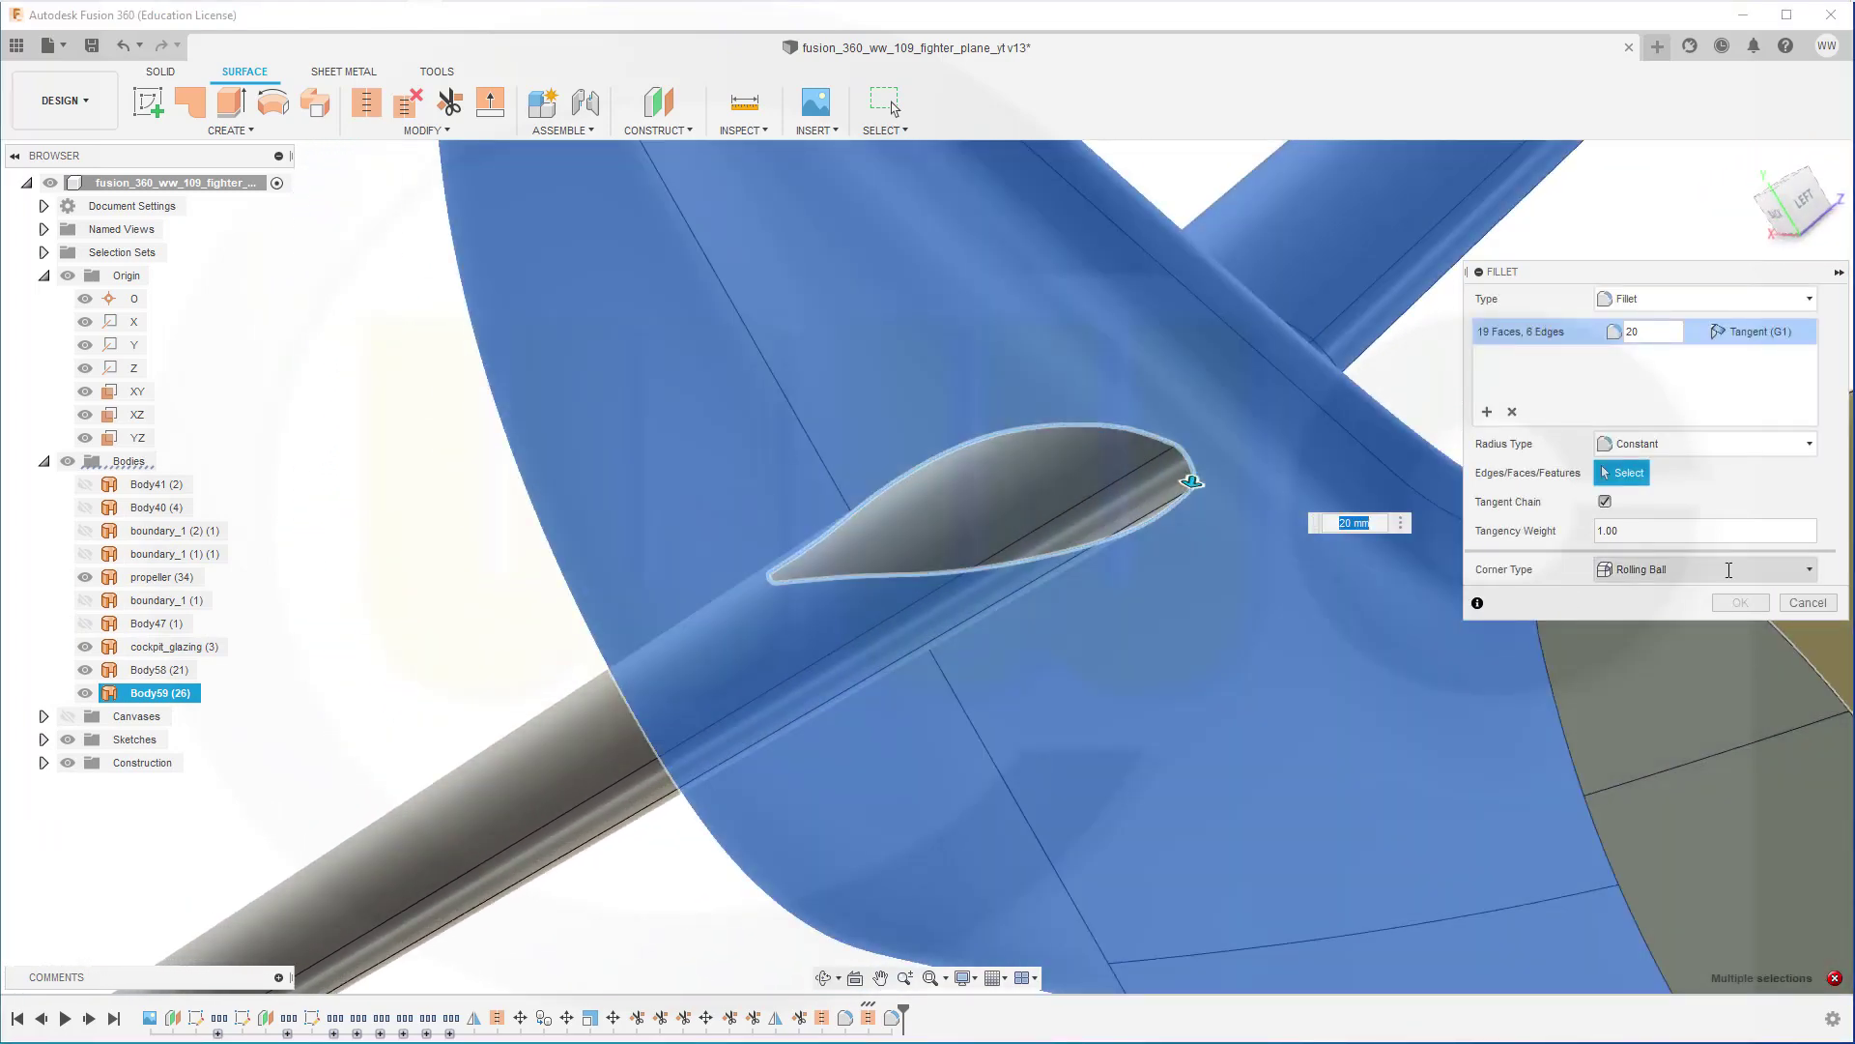
Try a 10 mm radius for the opposite tail wing root fillet and cancel the command.
{"action": "left_click", "coordinate": [1668, 336]}
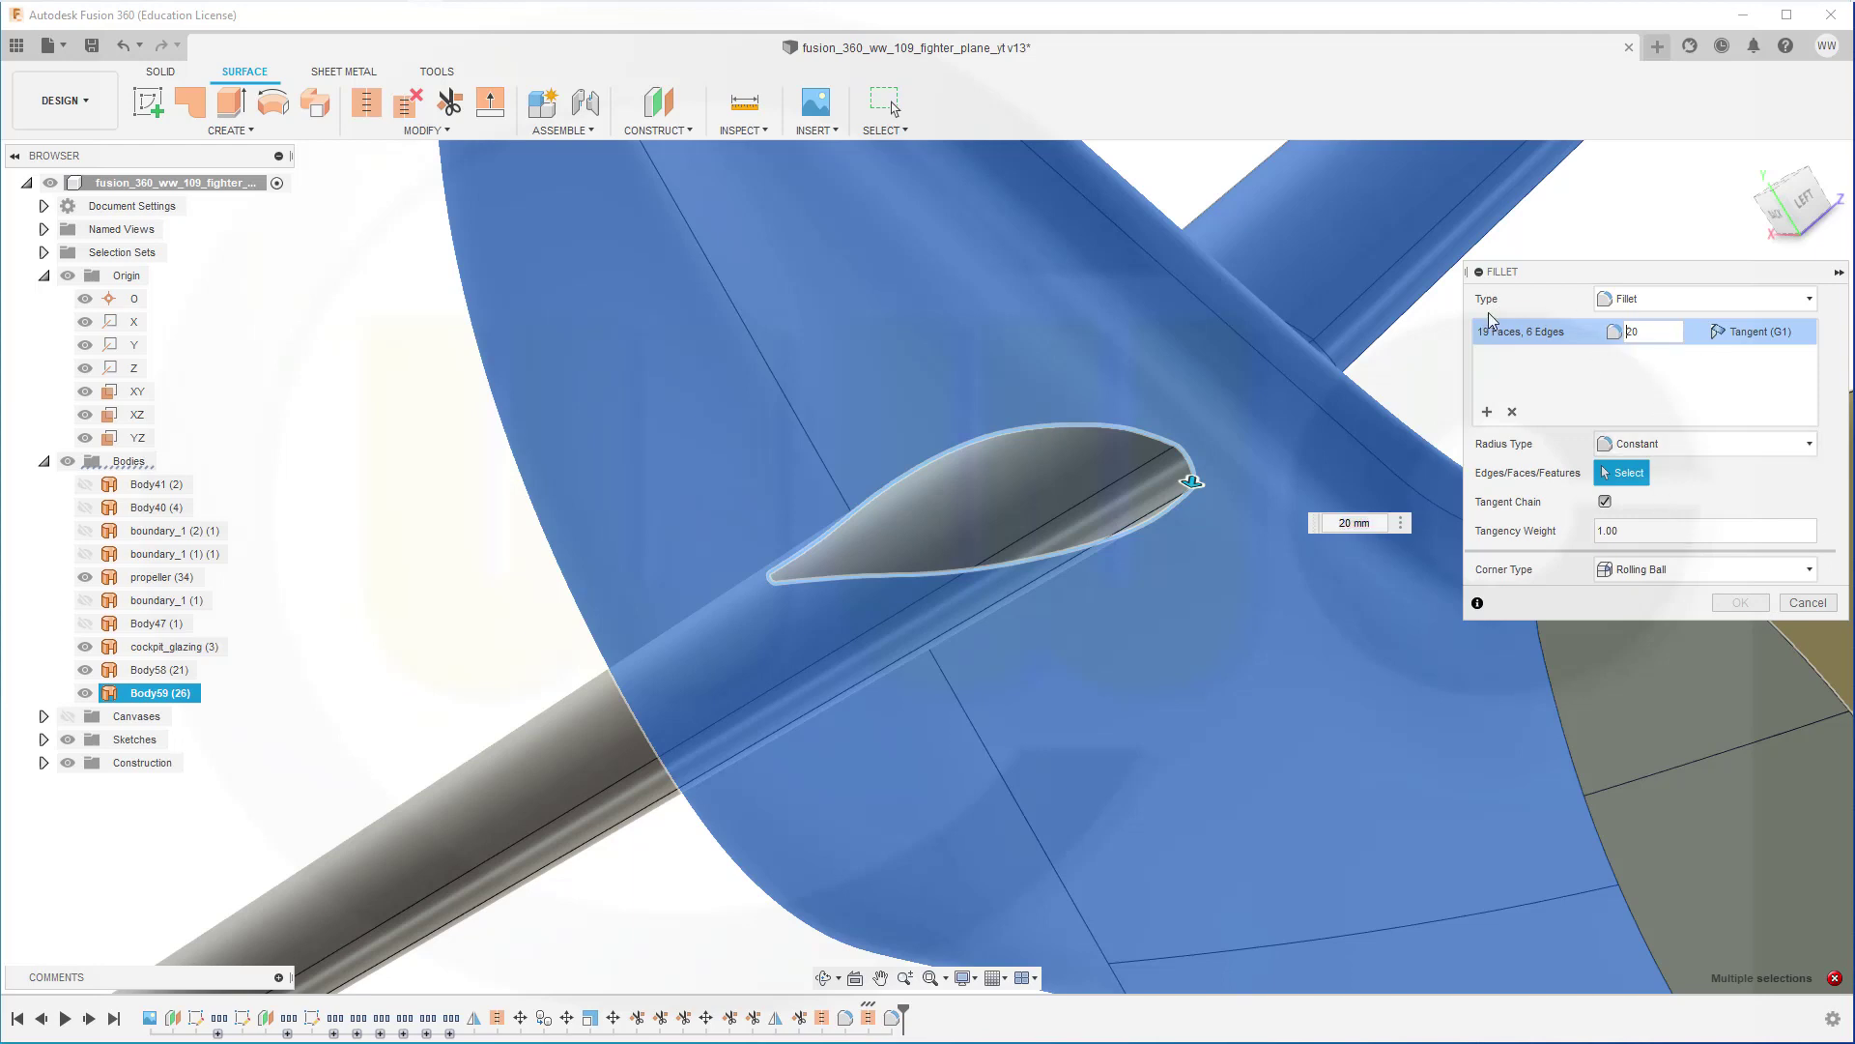
{"action": "double_click", "coordinate": [1643, 334]}
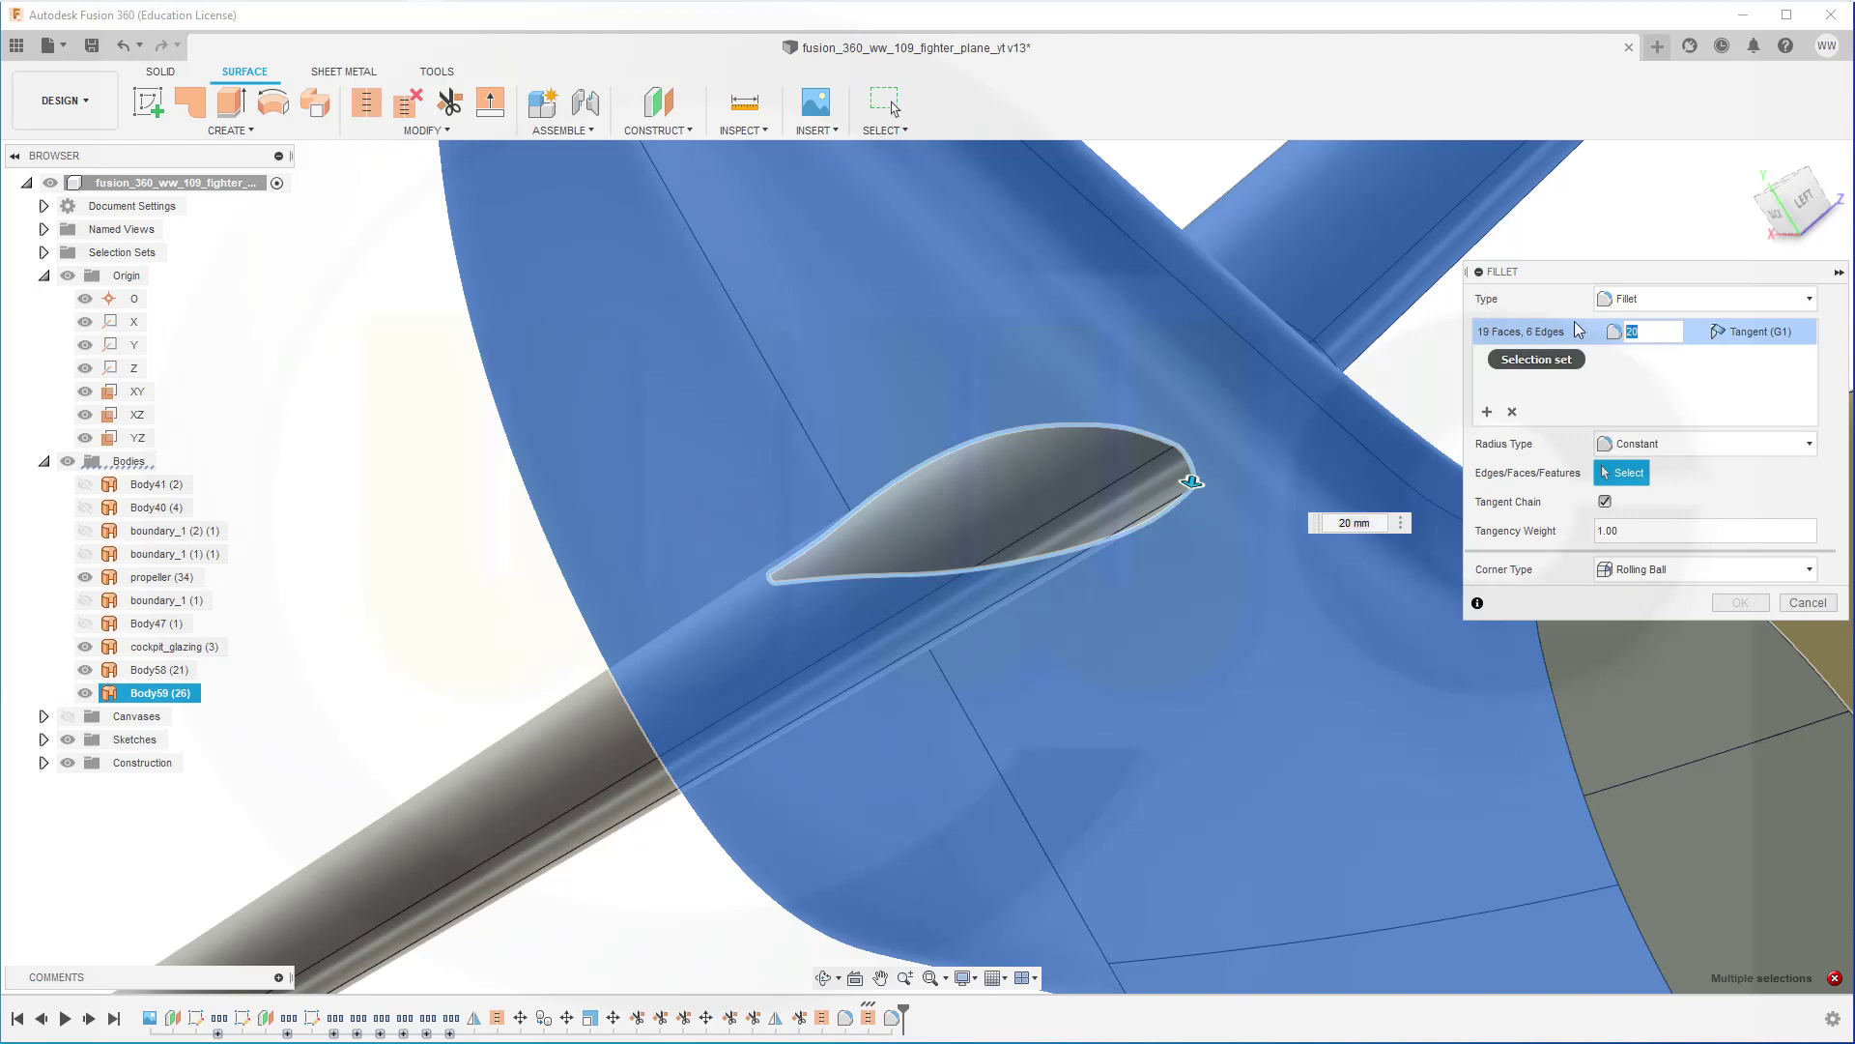
{"action": "type", "text": "10"}
{"action": "key", "text": "Tab"}
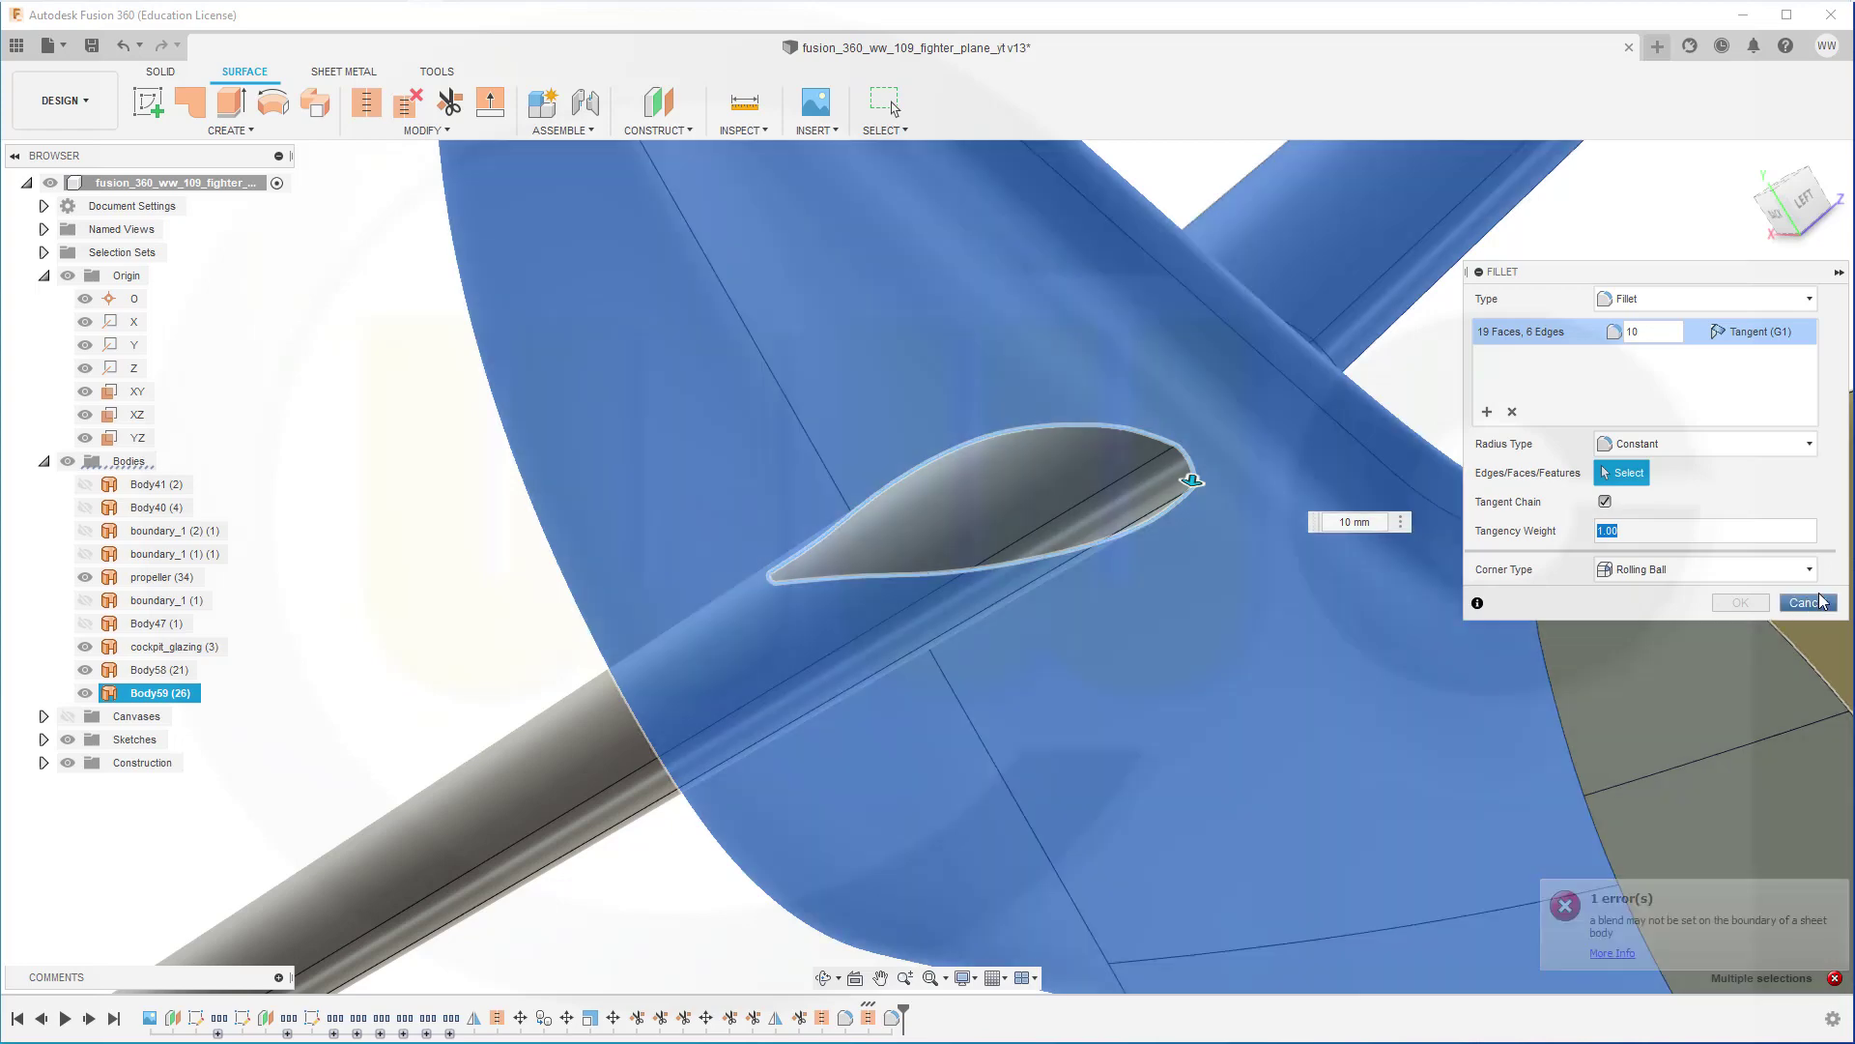
{"action": "left_click", "coordinate": [1807, 603]}
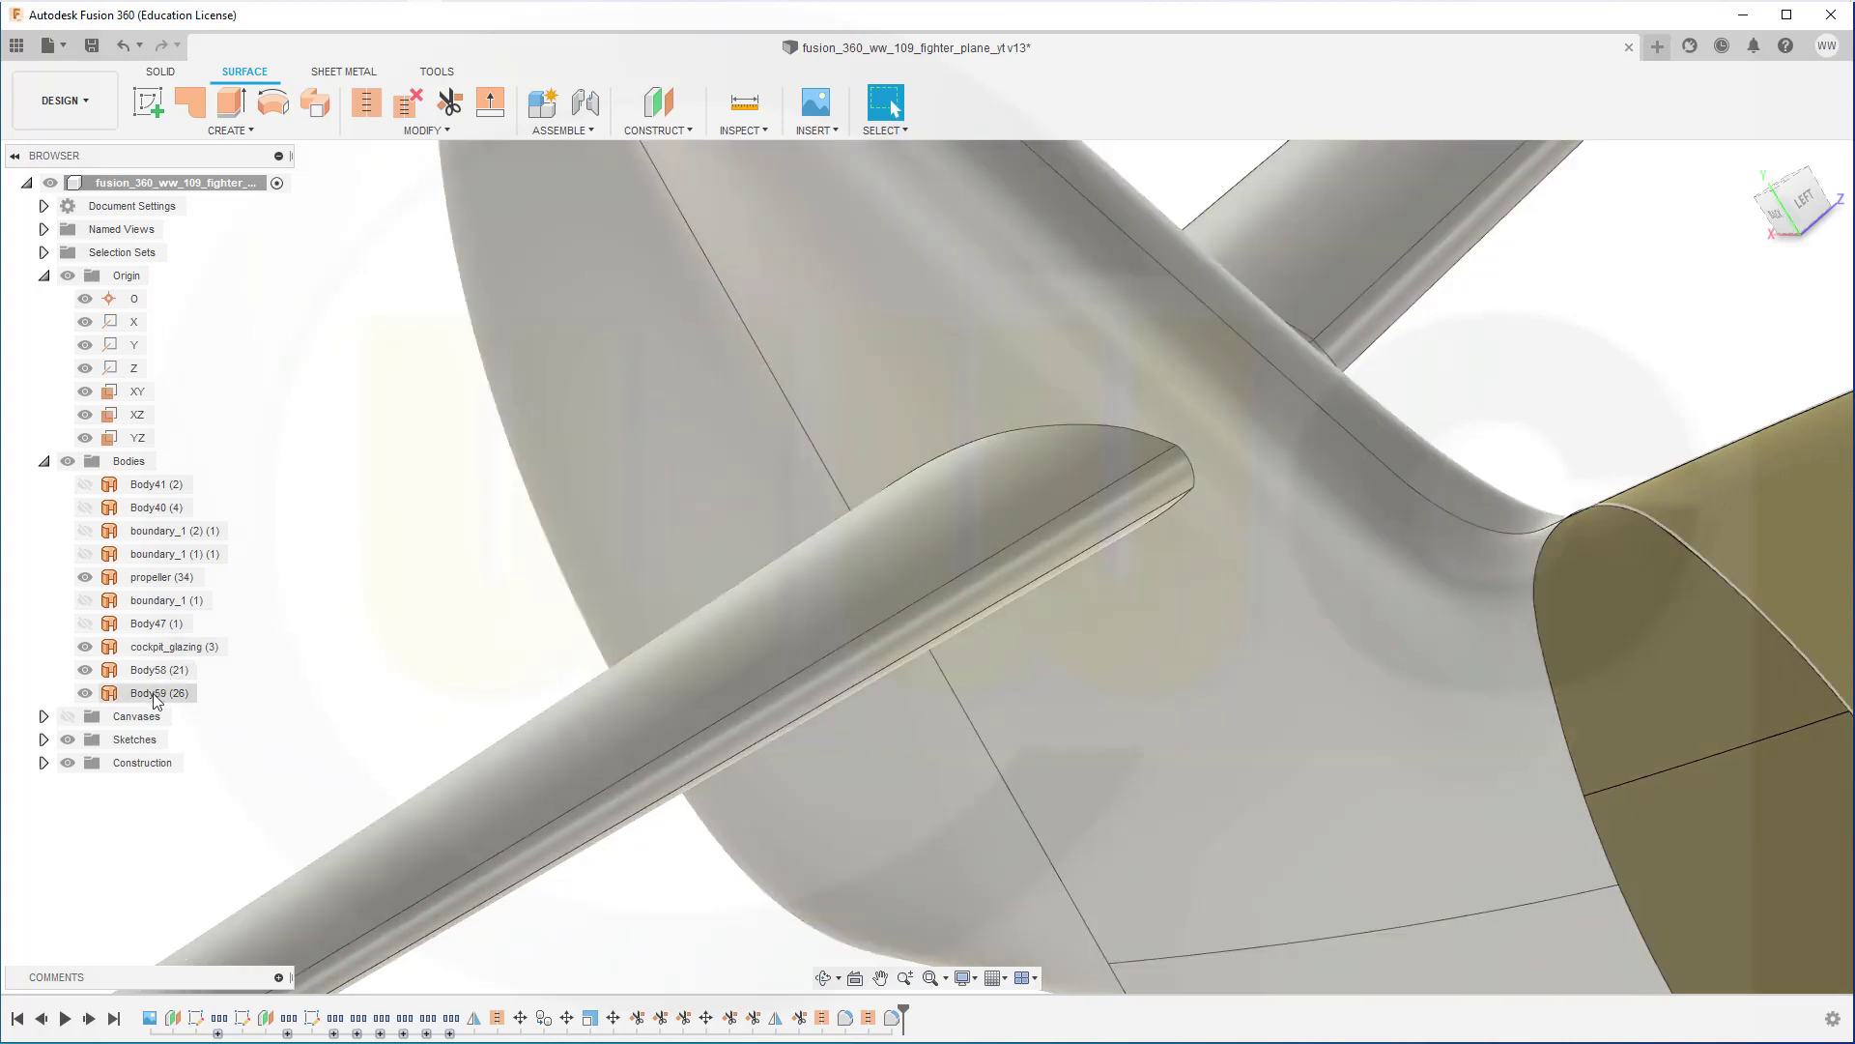
Examine the extent of the tail body, including the rudder and both tail wings, from several sides.
{"action": "left_click", "coordinate": [153, 692]}
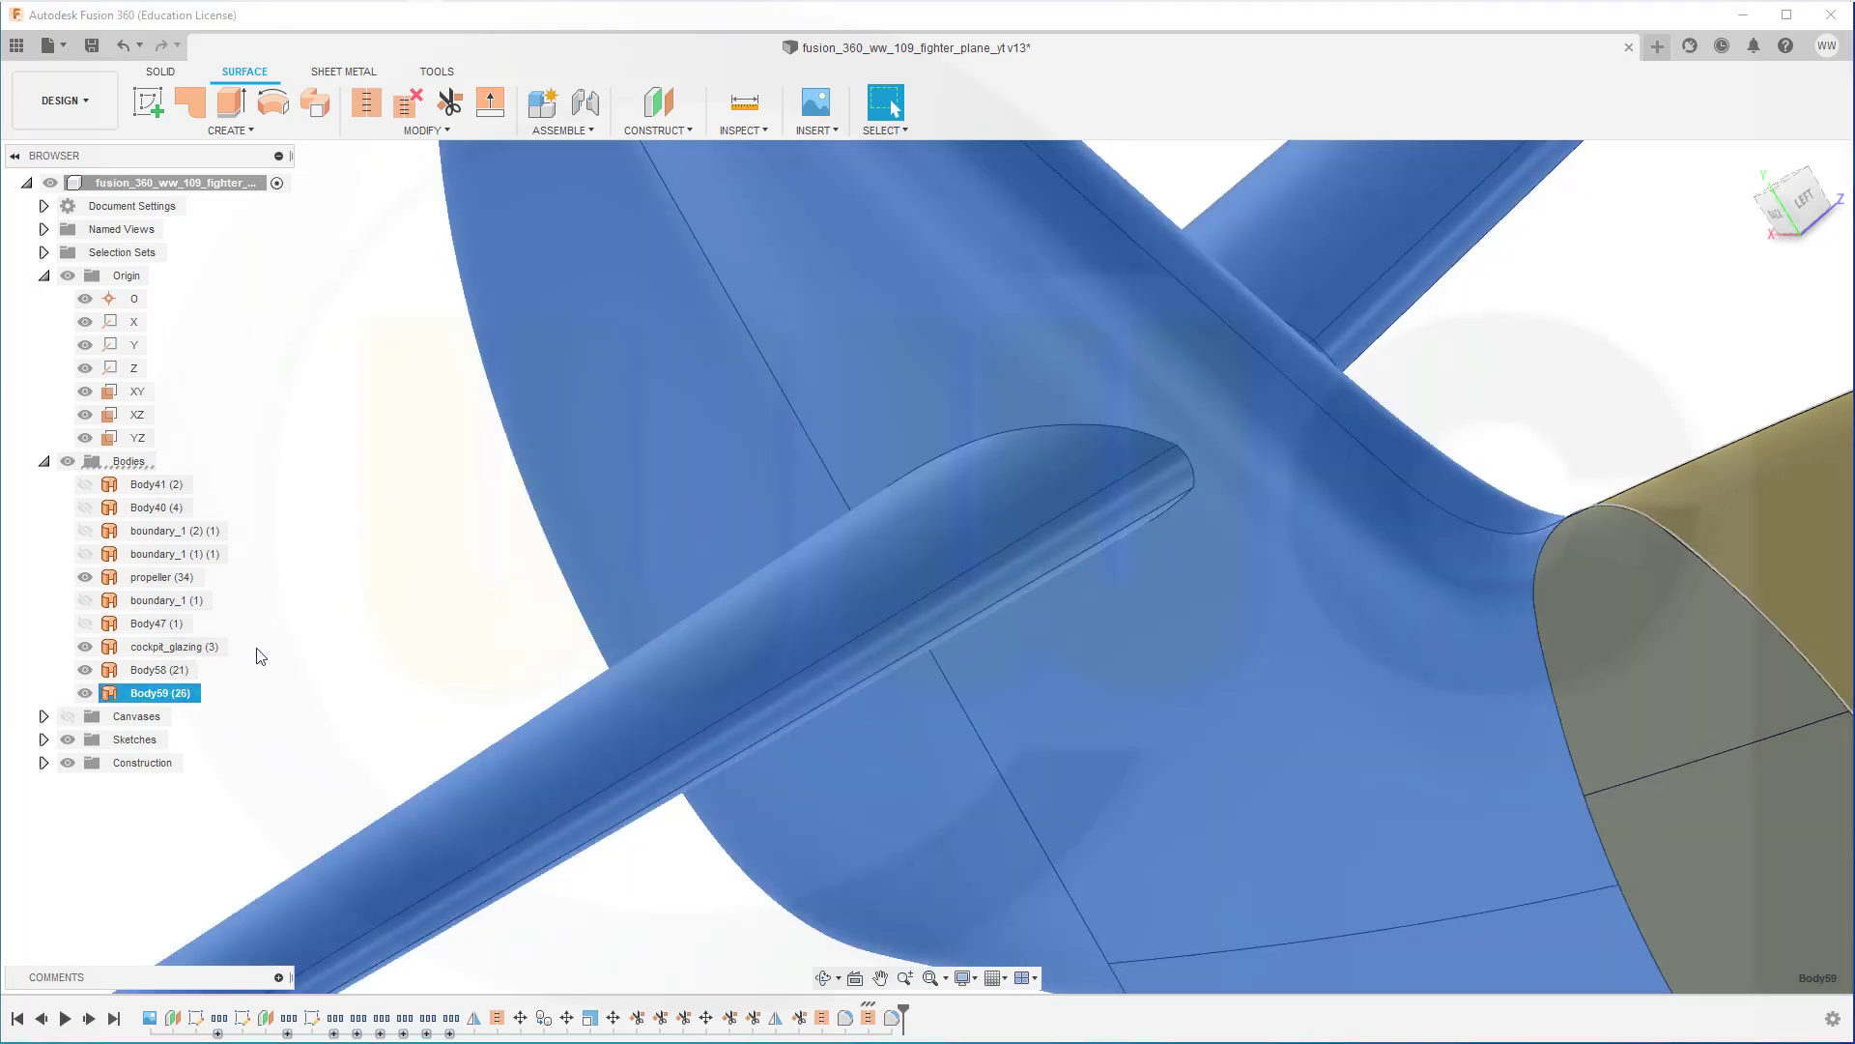
{"action": "scroll", "coordinate": [394, 593], "scroll_direction": "down", "scroll_amount": 5}
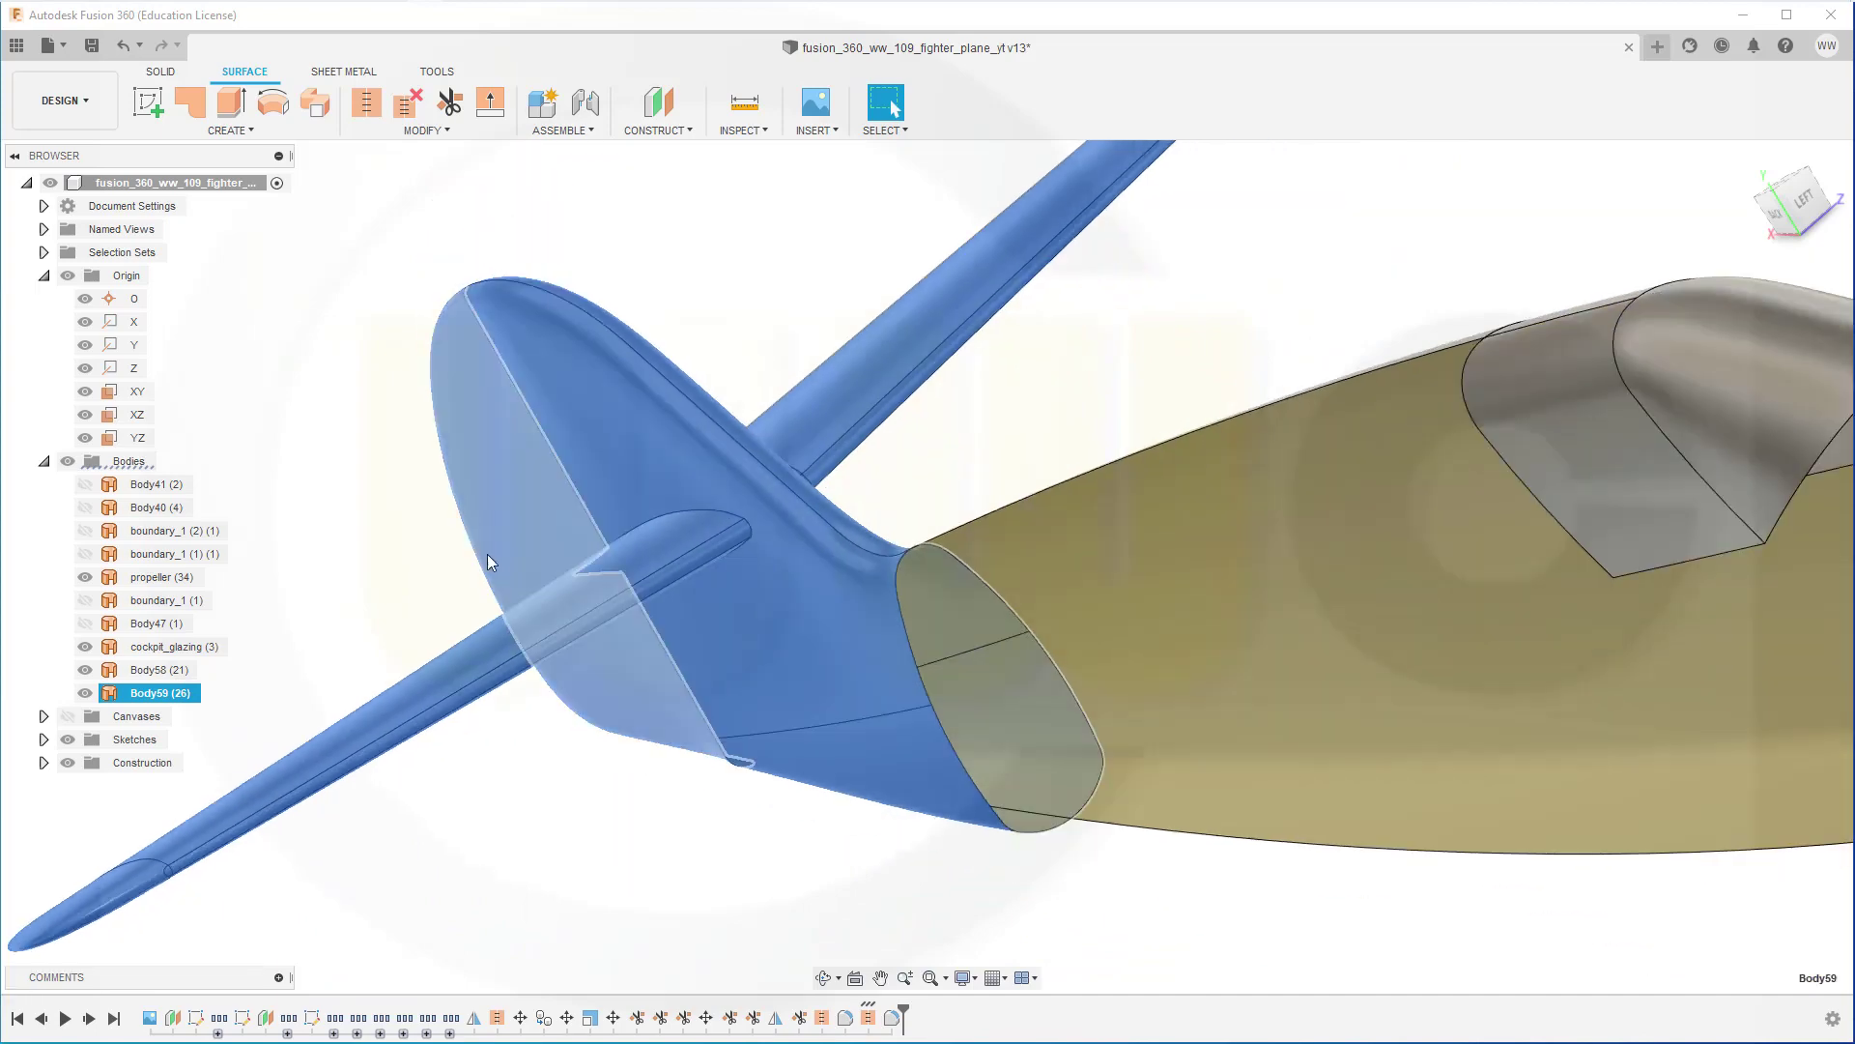
{"action": "middle_click_drag", "start_coordinate": [568, 698], "coordinate": [882, 681], "text": "shift"}
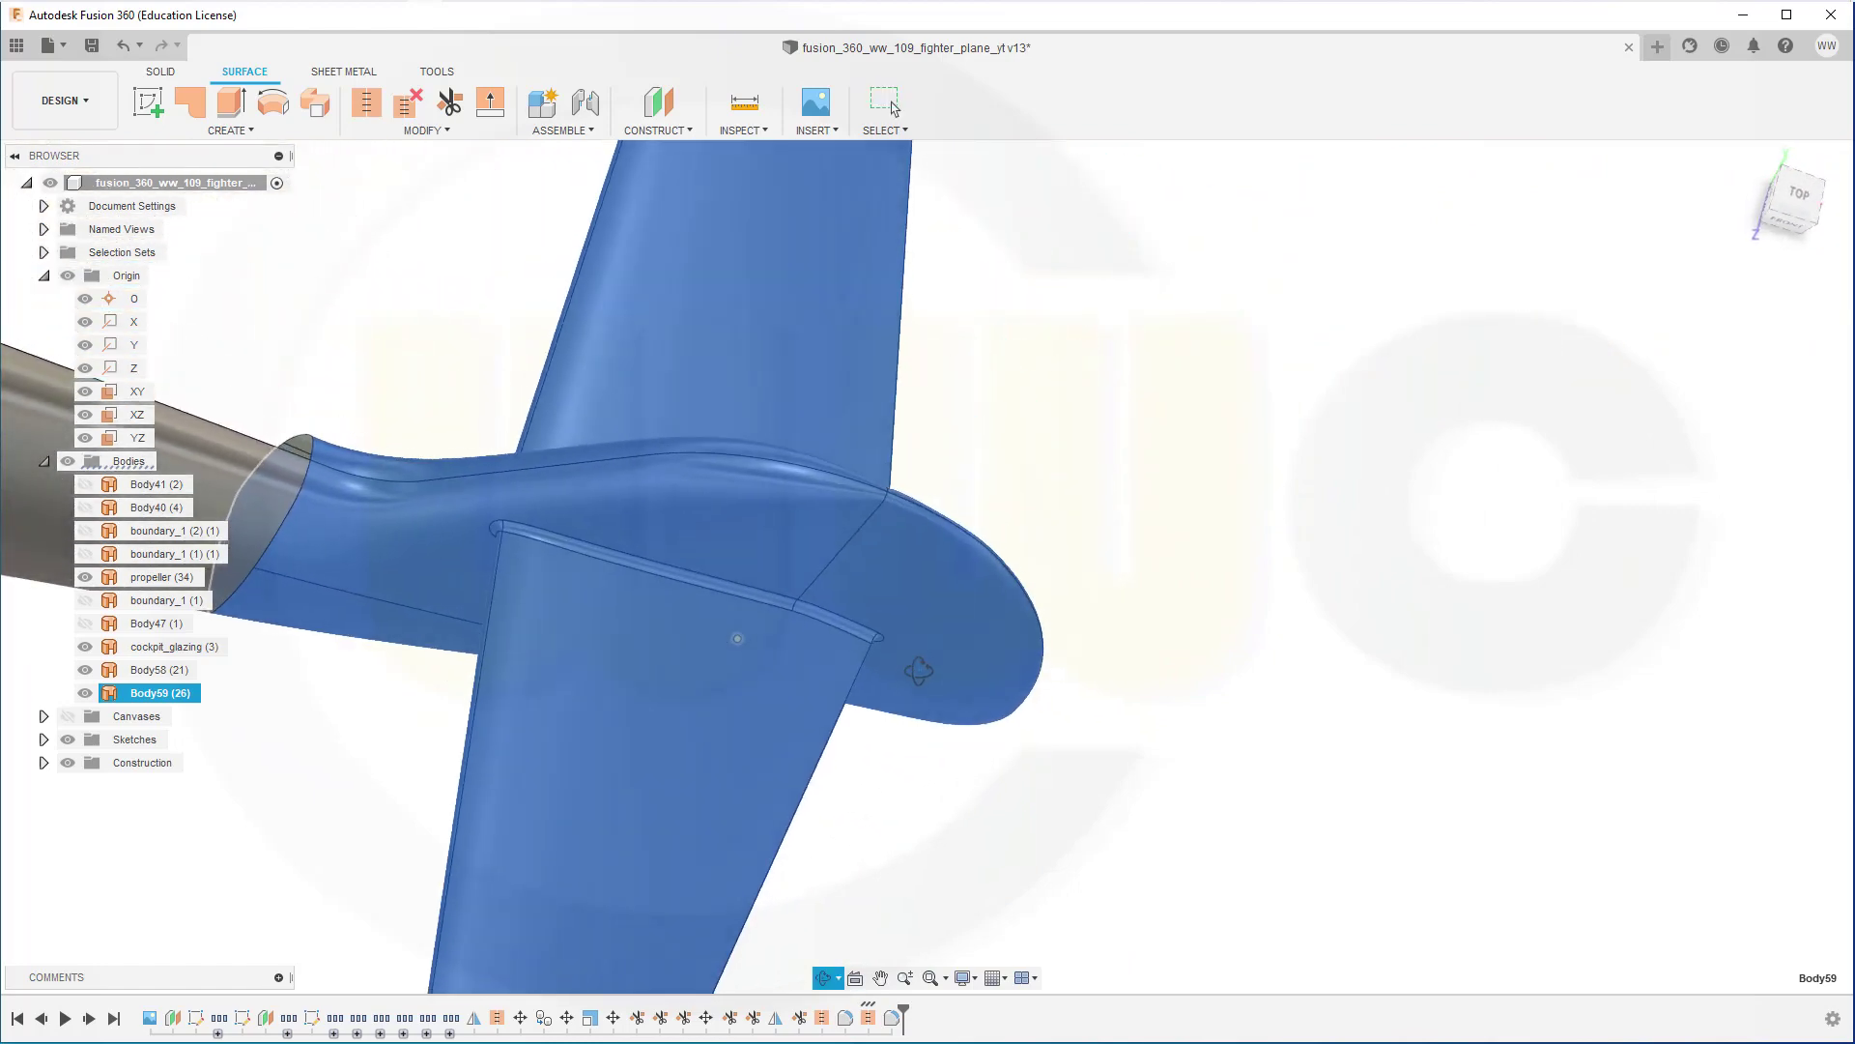
{"action": "middle_click_drag", "start_coordinate": [962, 792], "coordinate": [1284, 754], "text": "shift"}
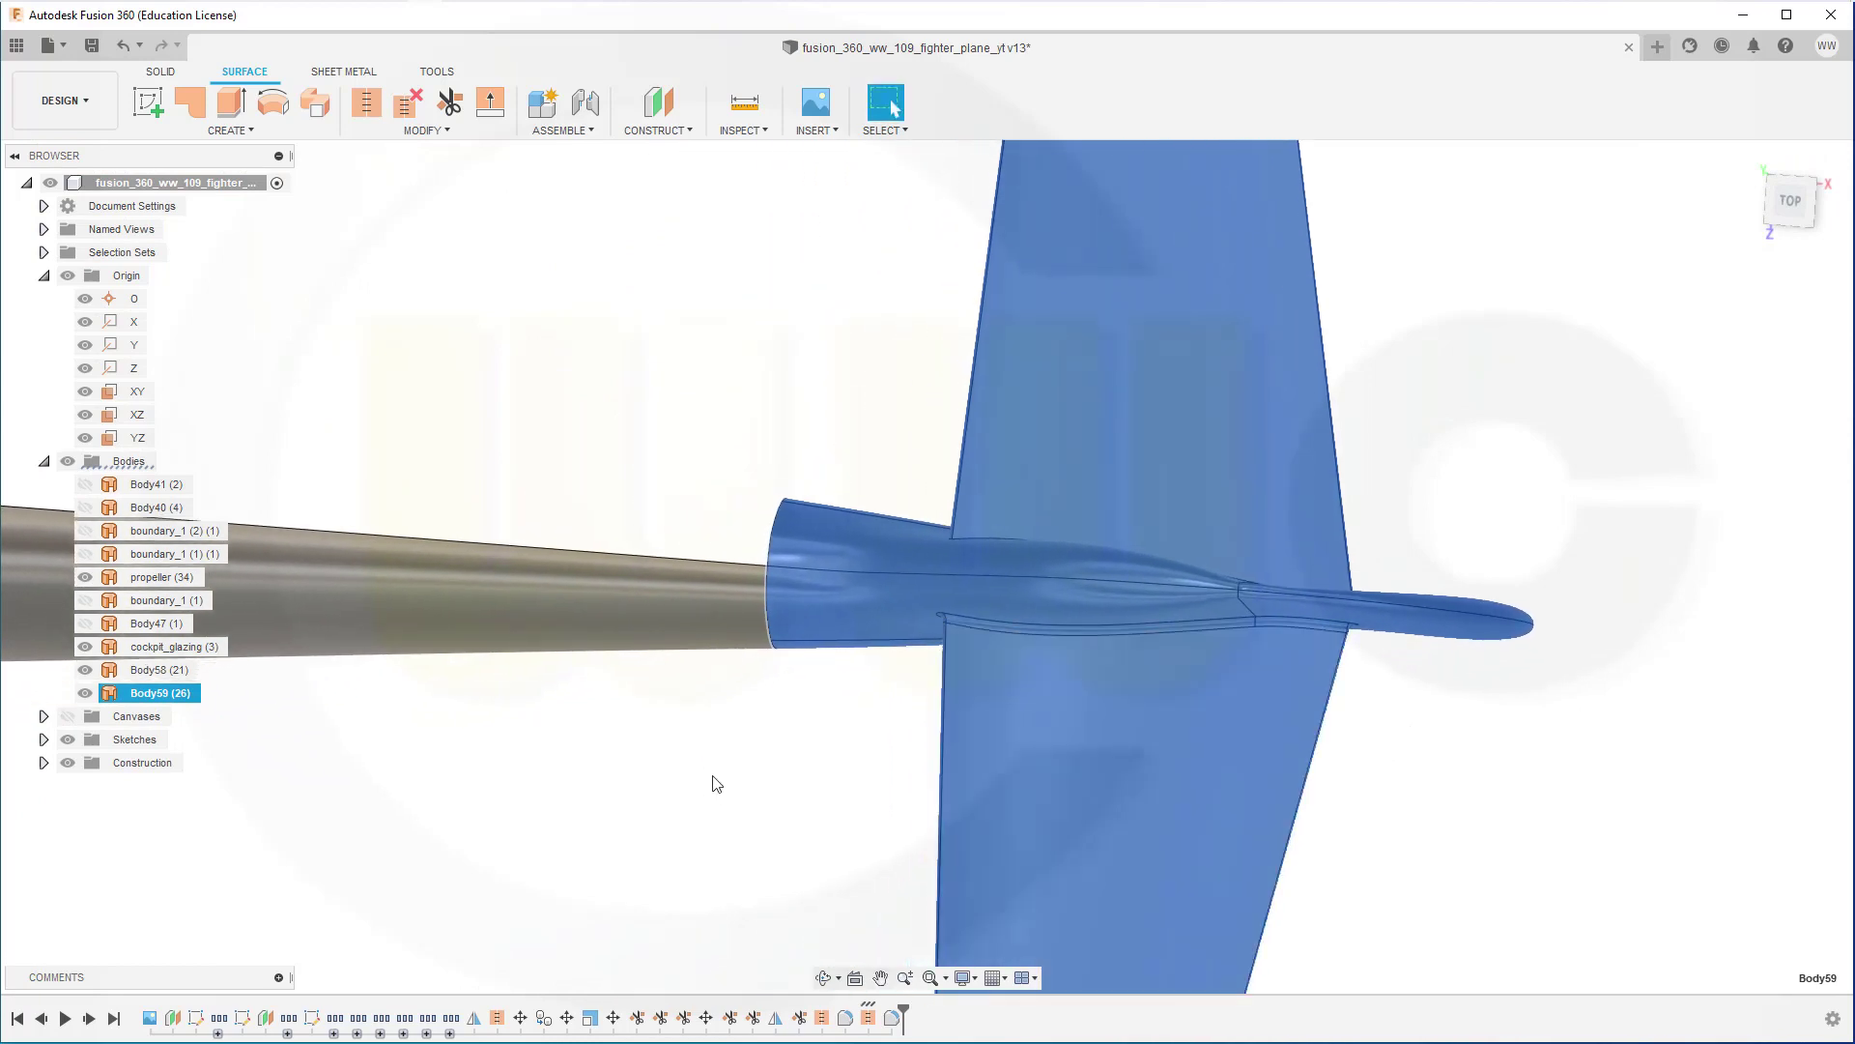
{"action": "middle_click_drag", "start_coordinate": [716, 784], "coordinate": [846, 546], "text": "shift"}
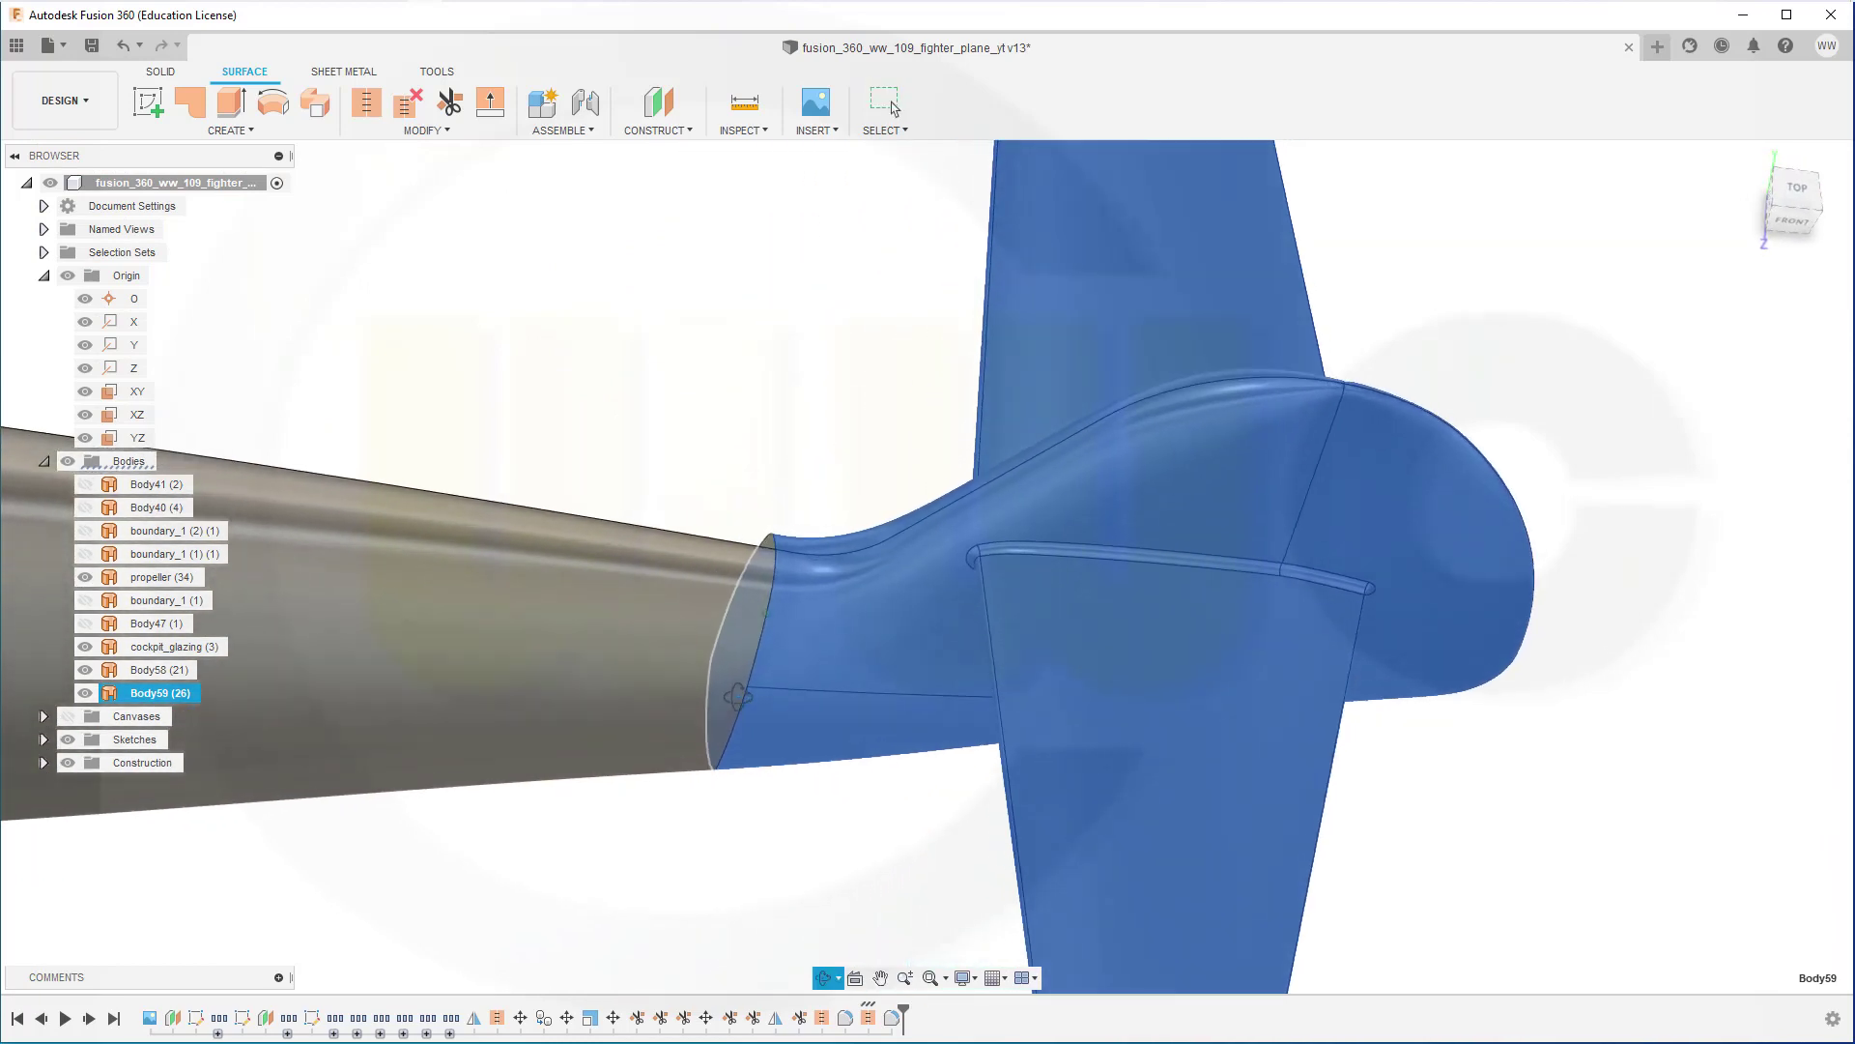
{"action": "left_click", "coordinate": [770, 351]}
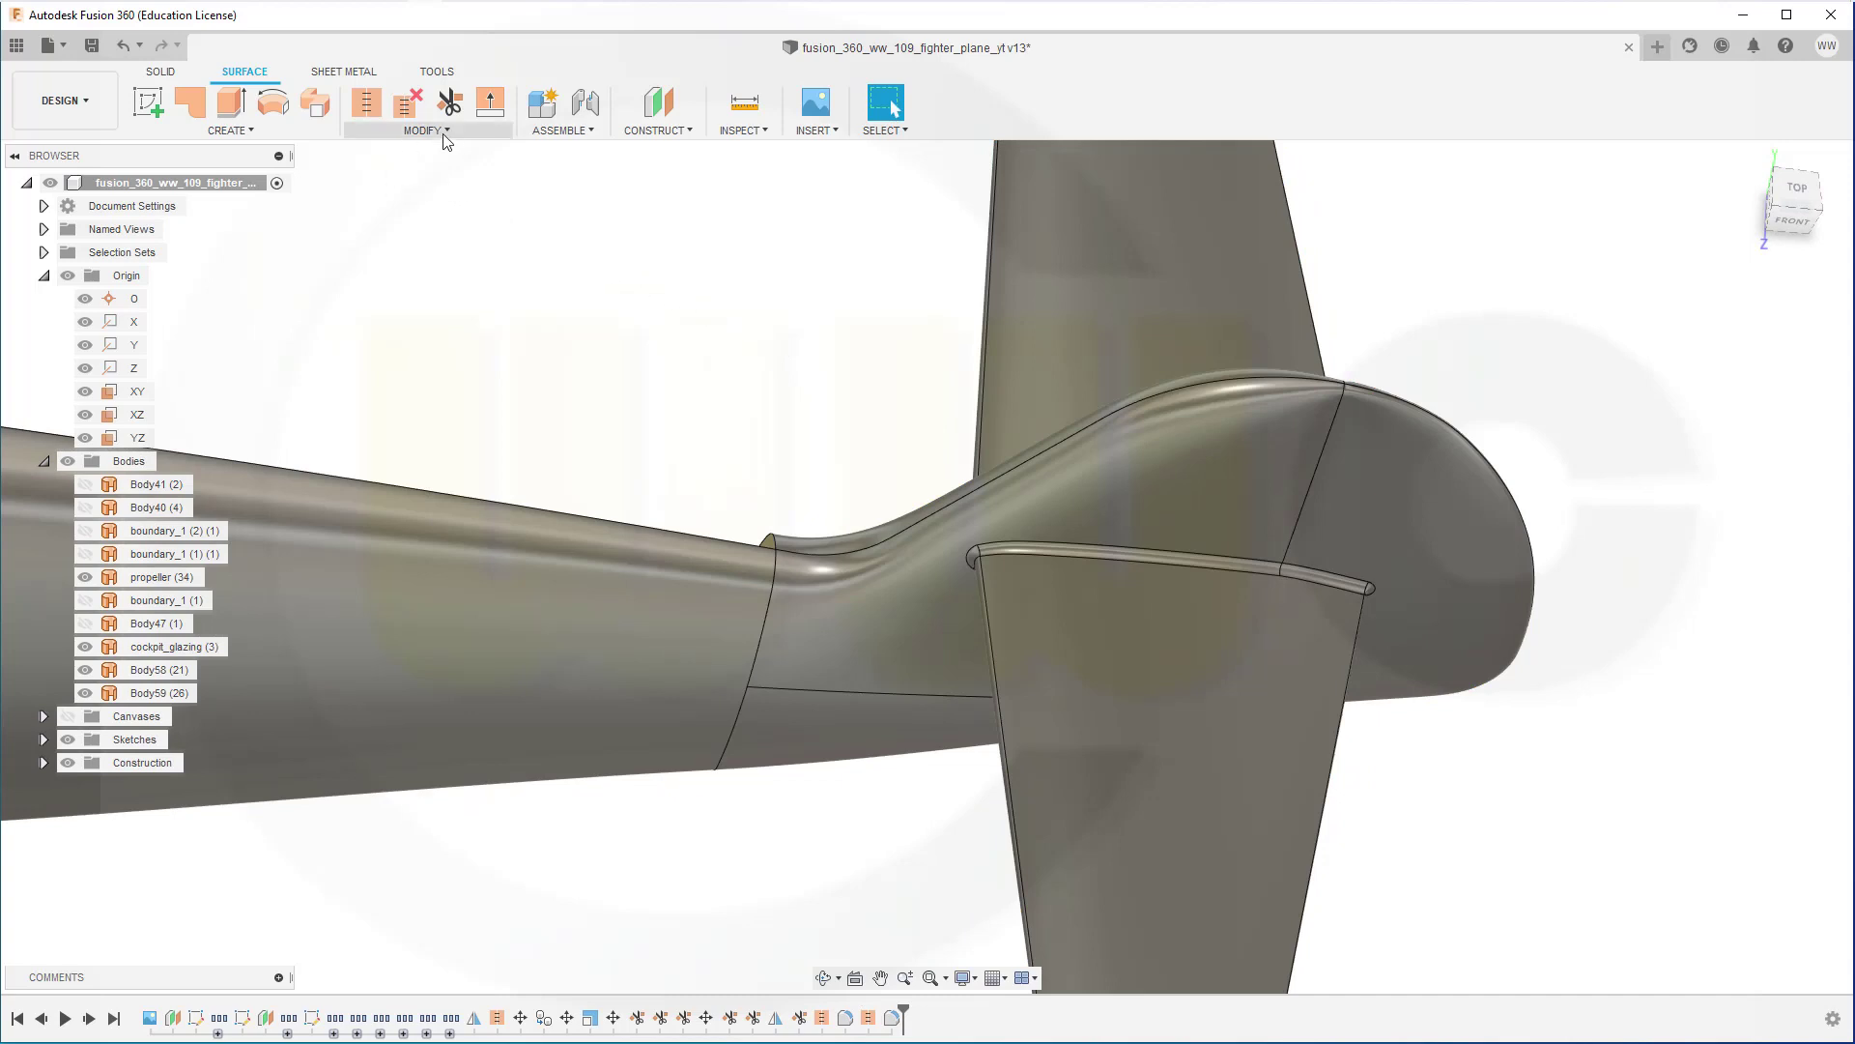
Mirror the tail wing root fillet as a feature across the XY origin plane with the Adjust compute option.
{"action": "left_click", "coordinate": [248, 135]}
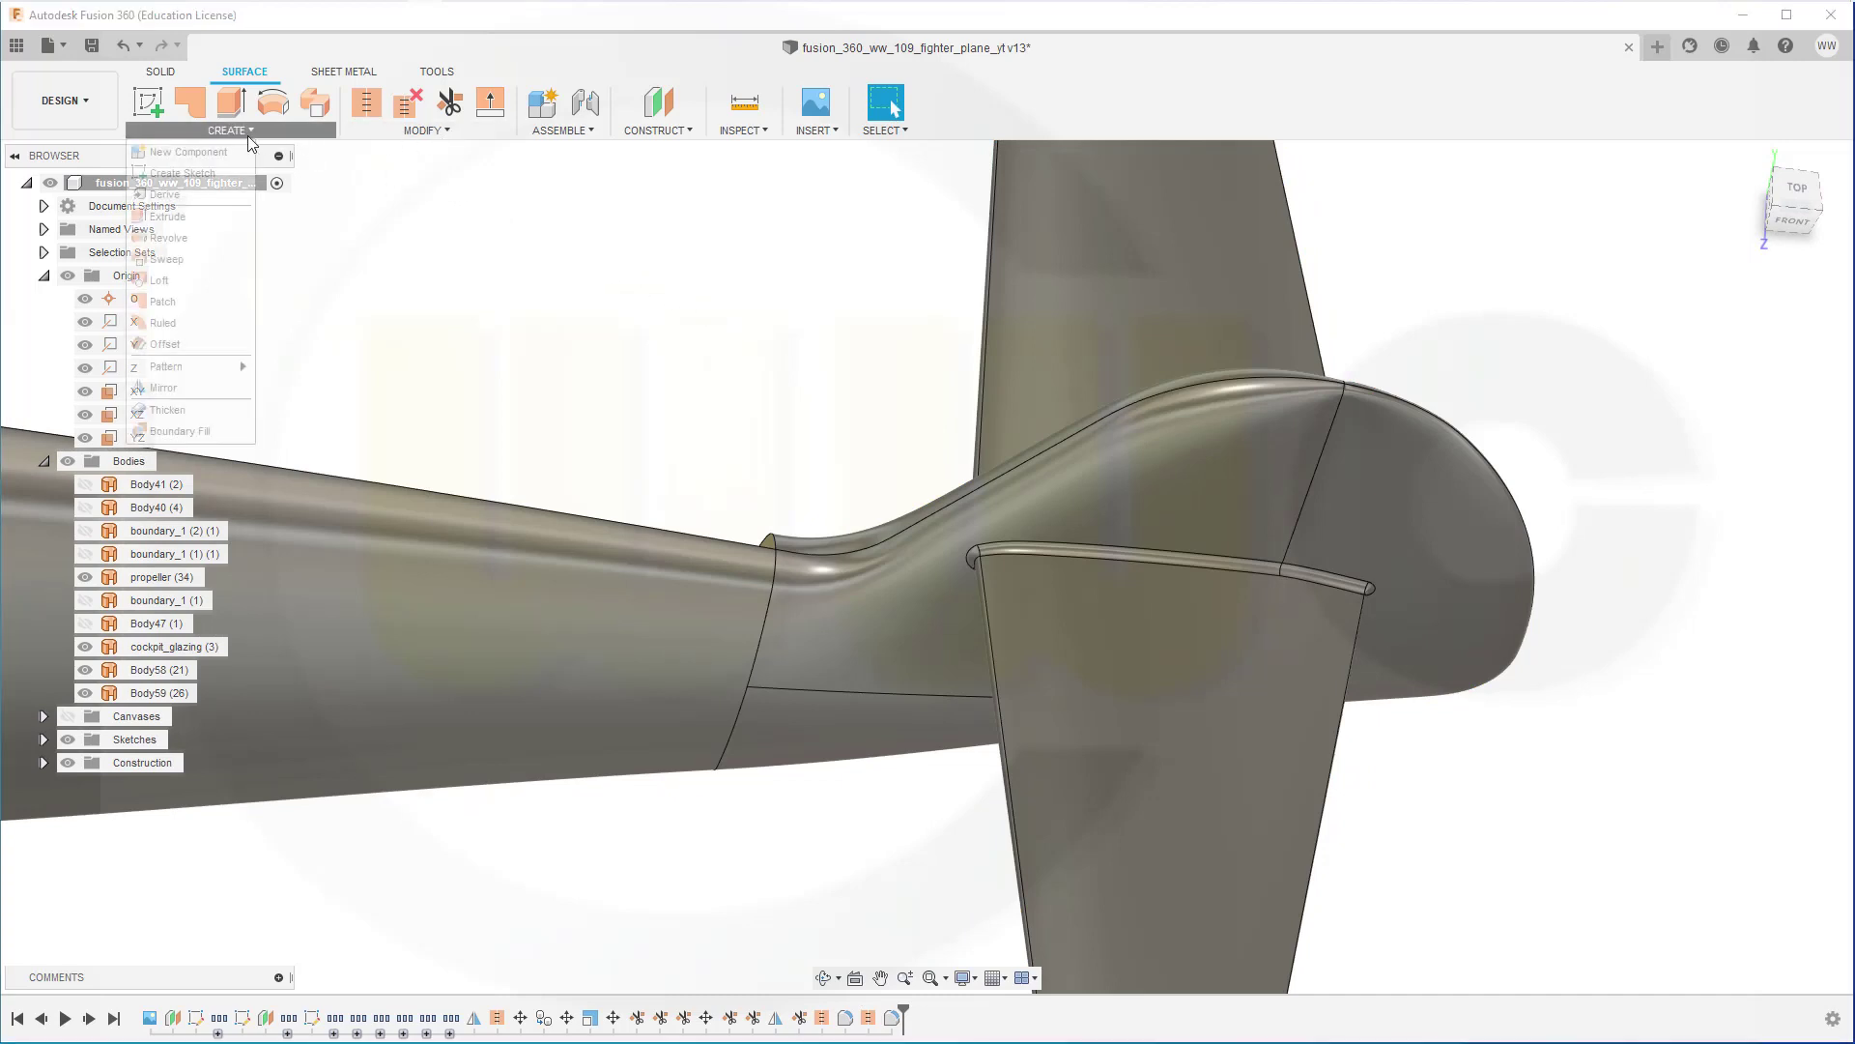
{"action": "left_click", "coordinate": [194, 388]}
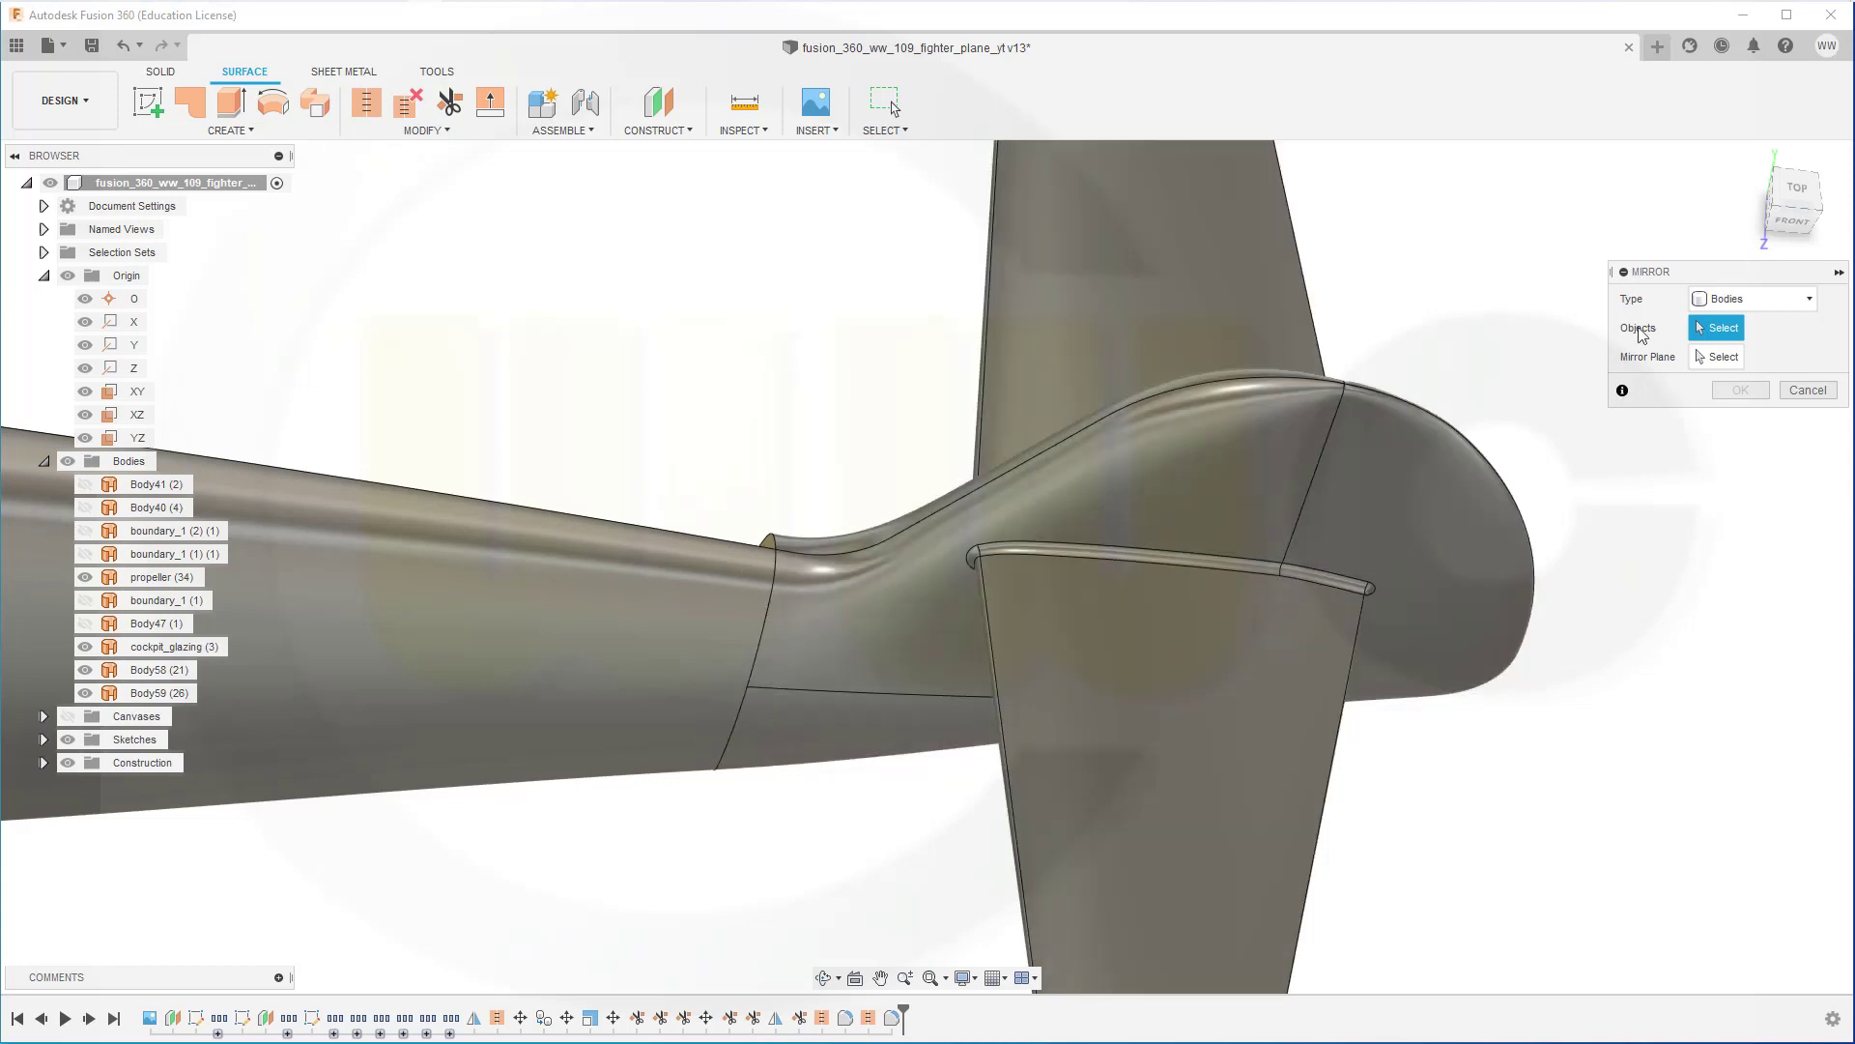
{"action": "left_click", "coordinate": [1809, 300]}
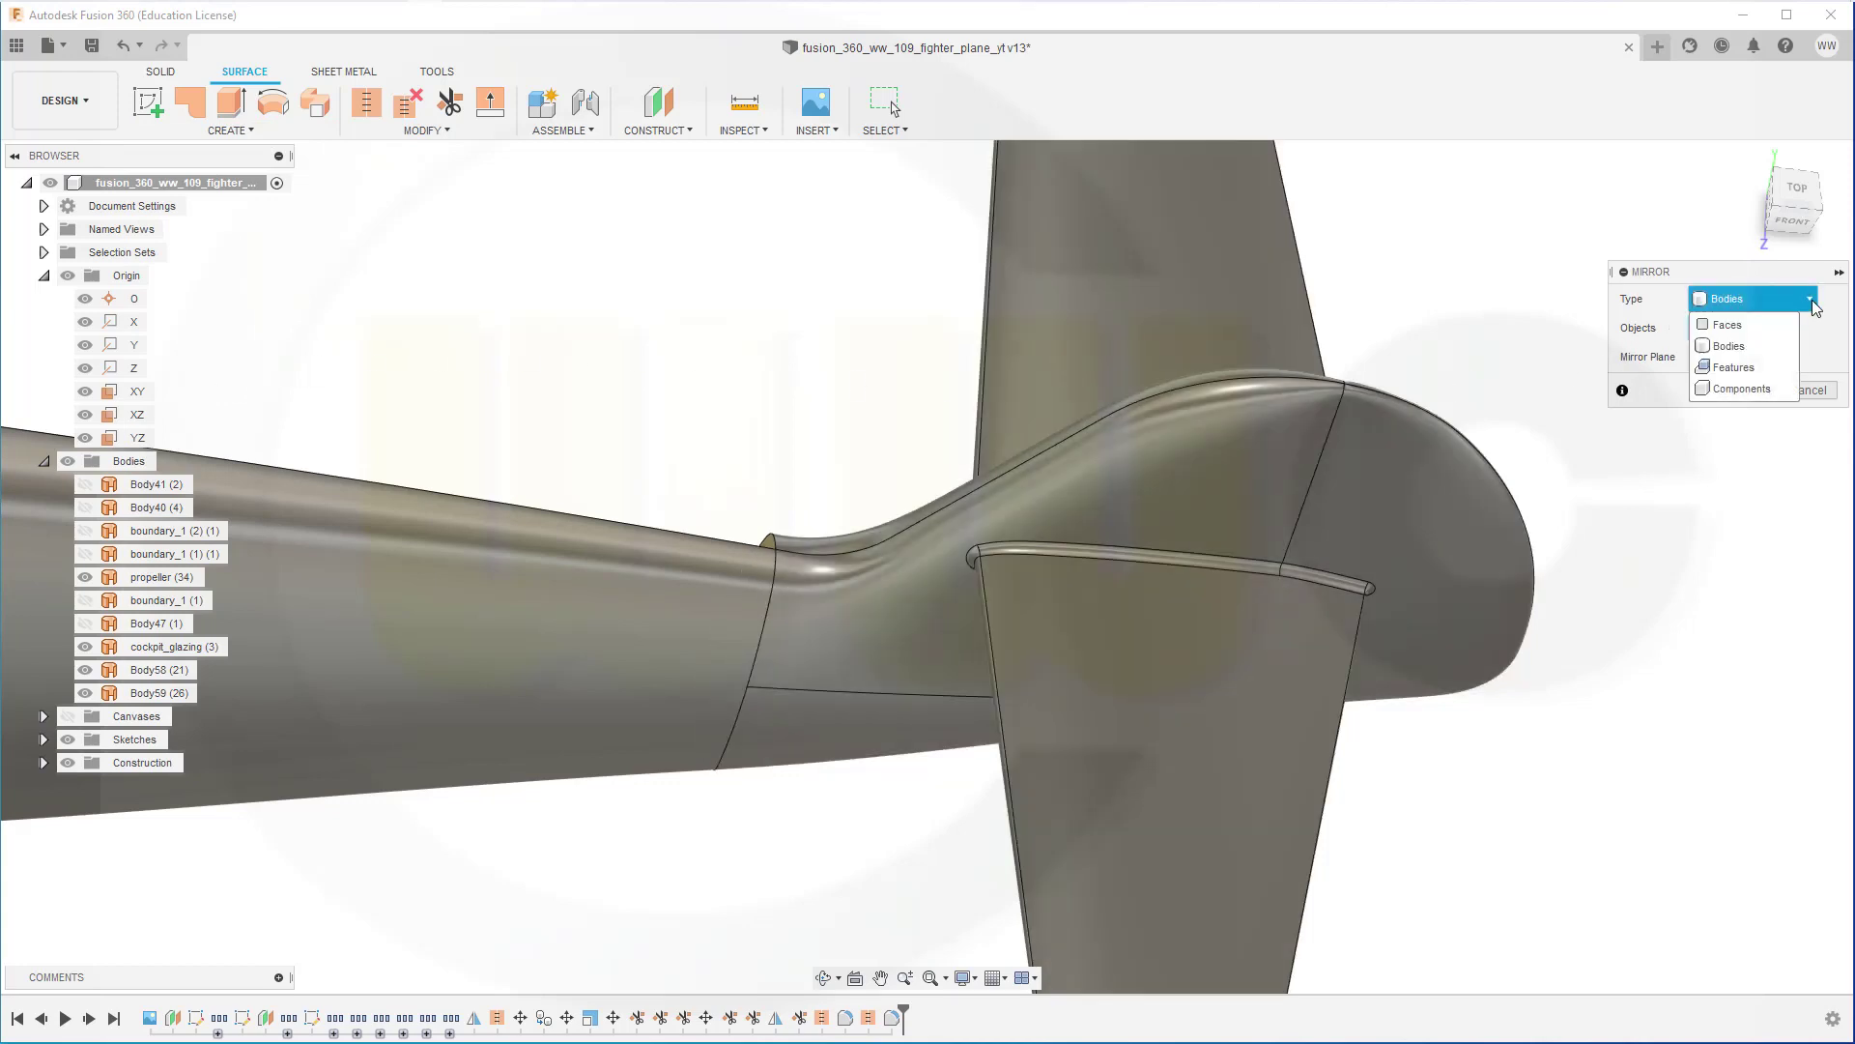
{"action": "left_click", "coordinate": [1735, 371]}
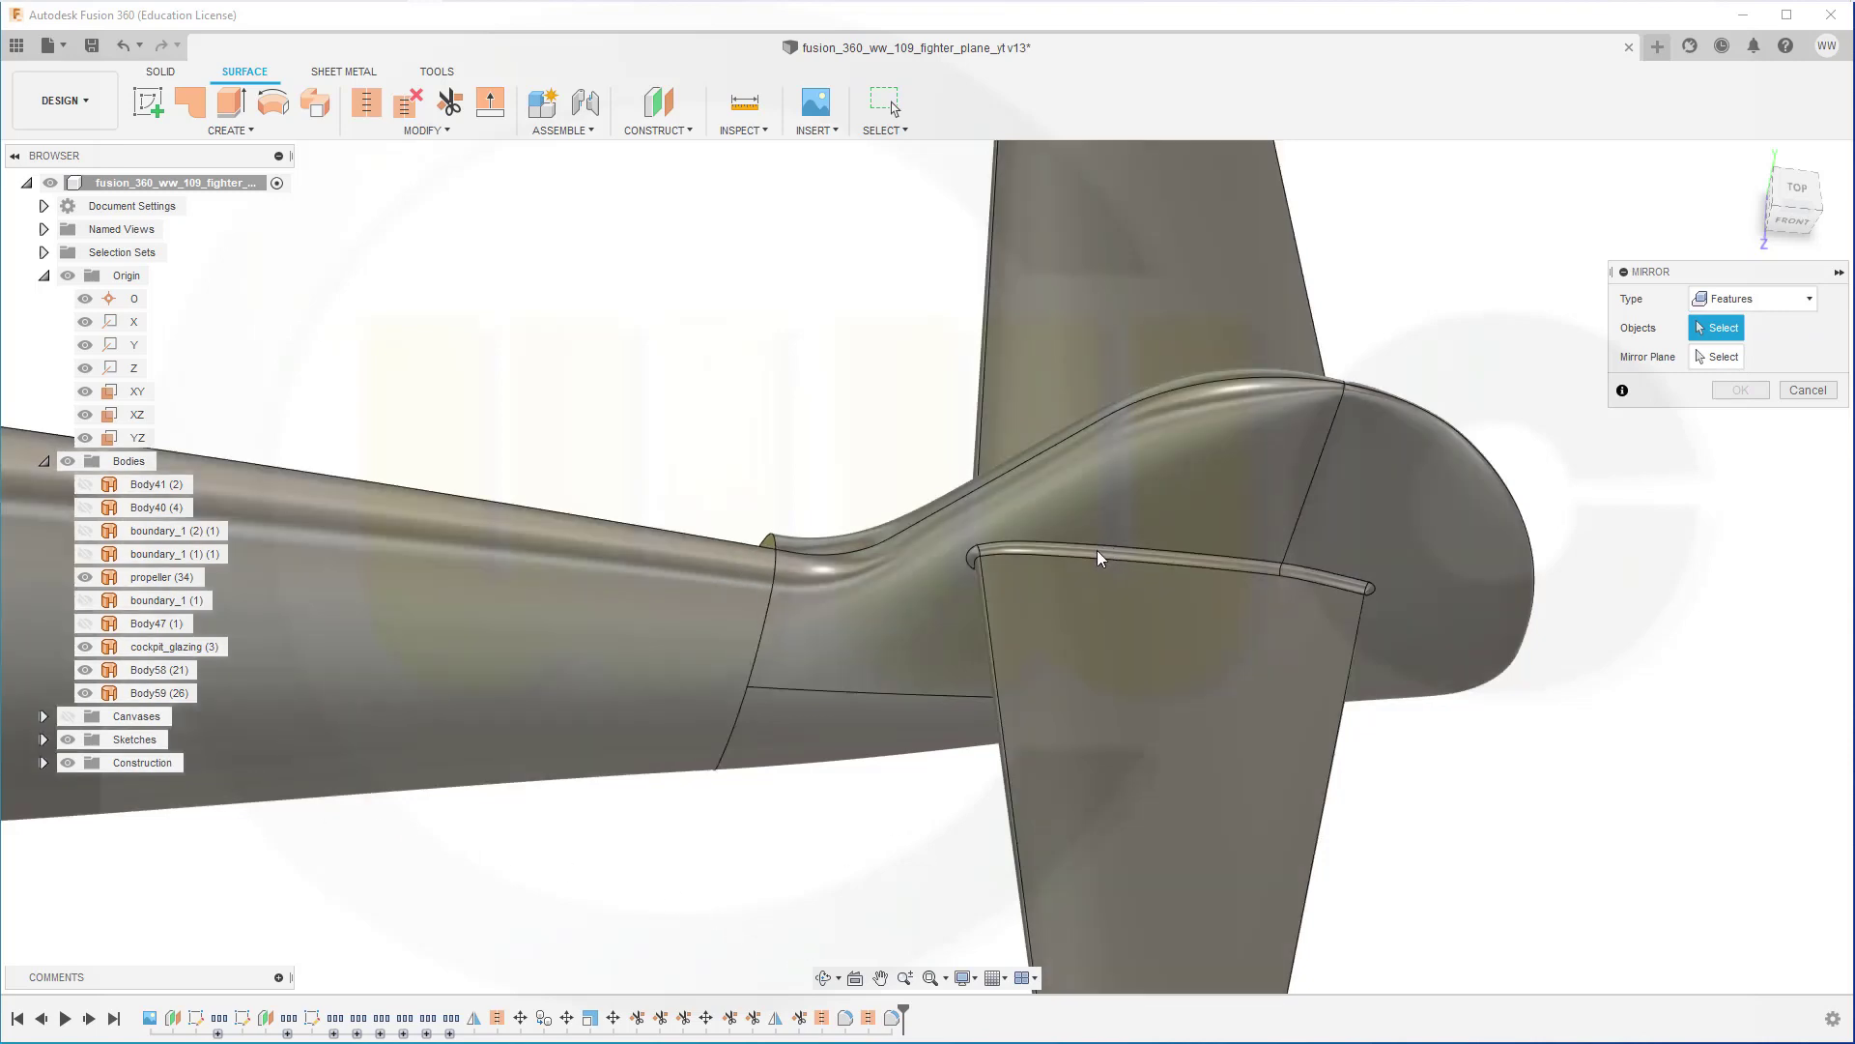
{"action": "left_click", "coordinate": [1092, 553]}
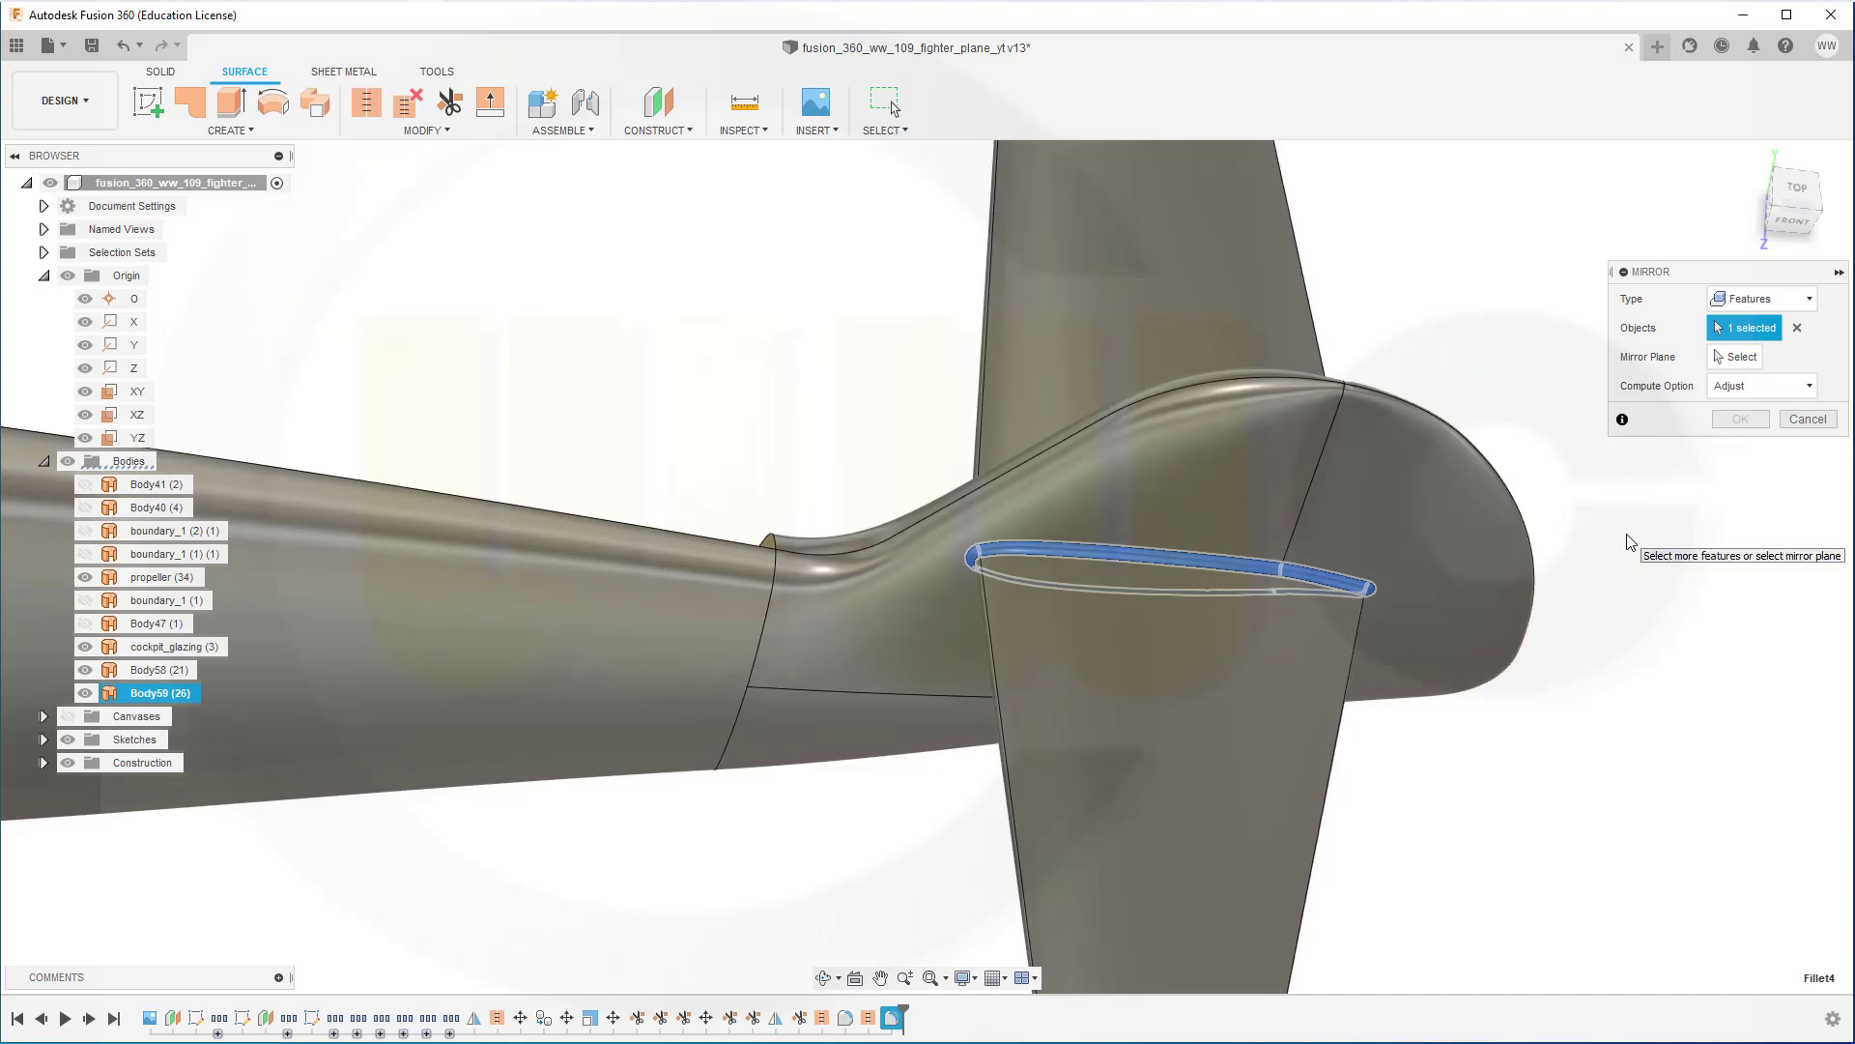
{"action": "left_click", "coordinate": [1735, 360]}
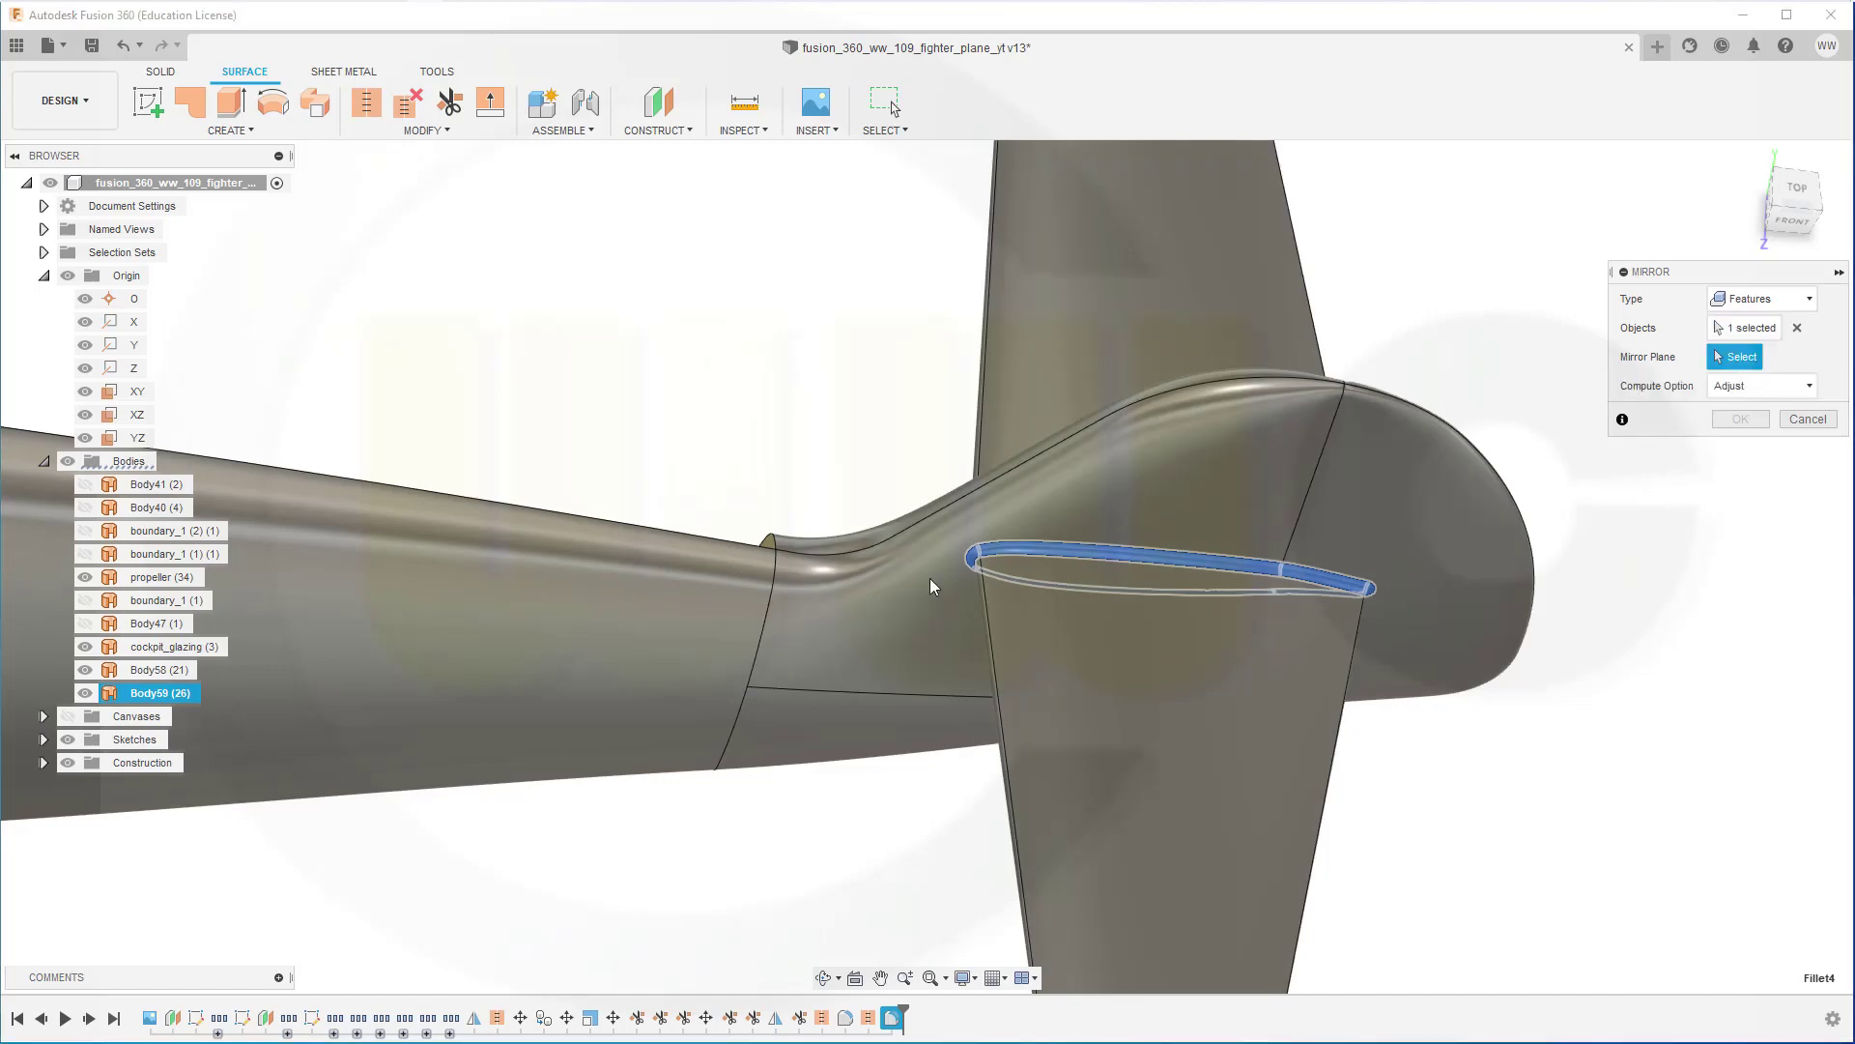
{"action": "scroll", "coordinate": [745, 711], "scroll_direction": "up", "scroll_amount": 2}
{"action": "scroll", "coordinate": [764, 735], "scroll_direction": "down", "scroll_amount": 2}
{"action": "scroll", "coordinate": [677, 802], "scroll_direction": "down", "scroll_amount": 4}
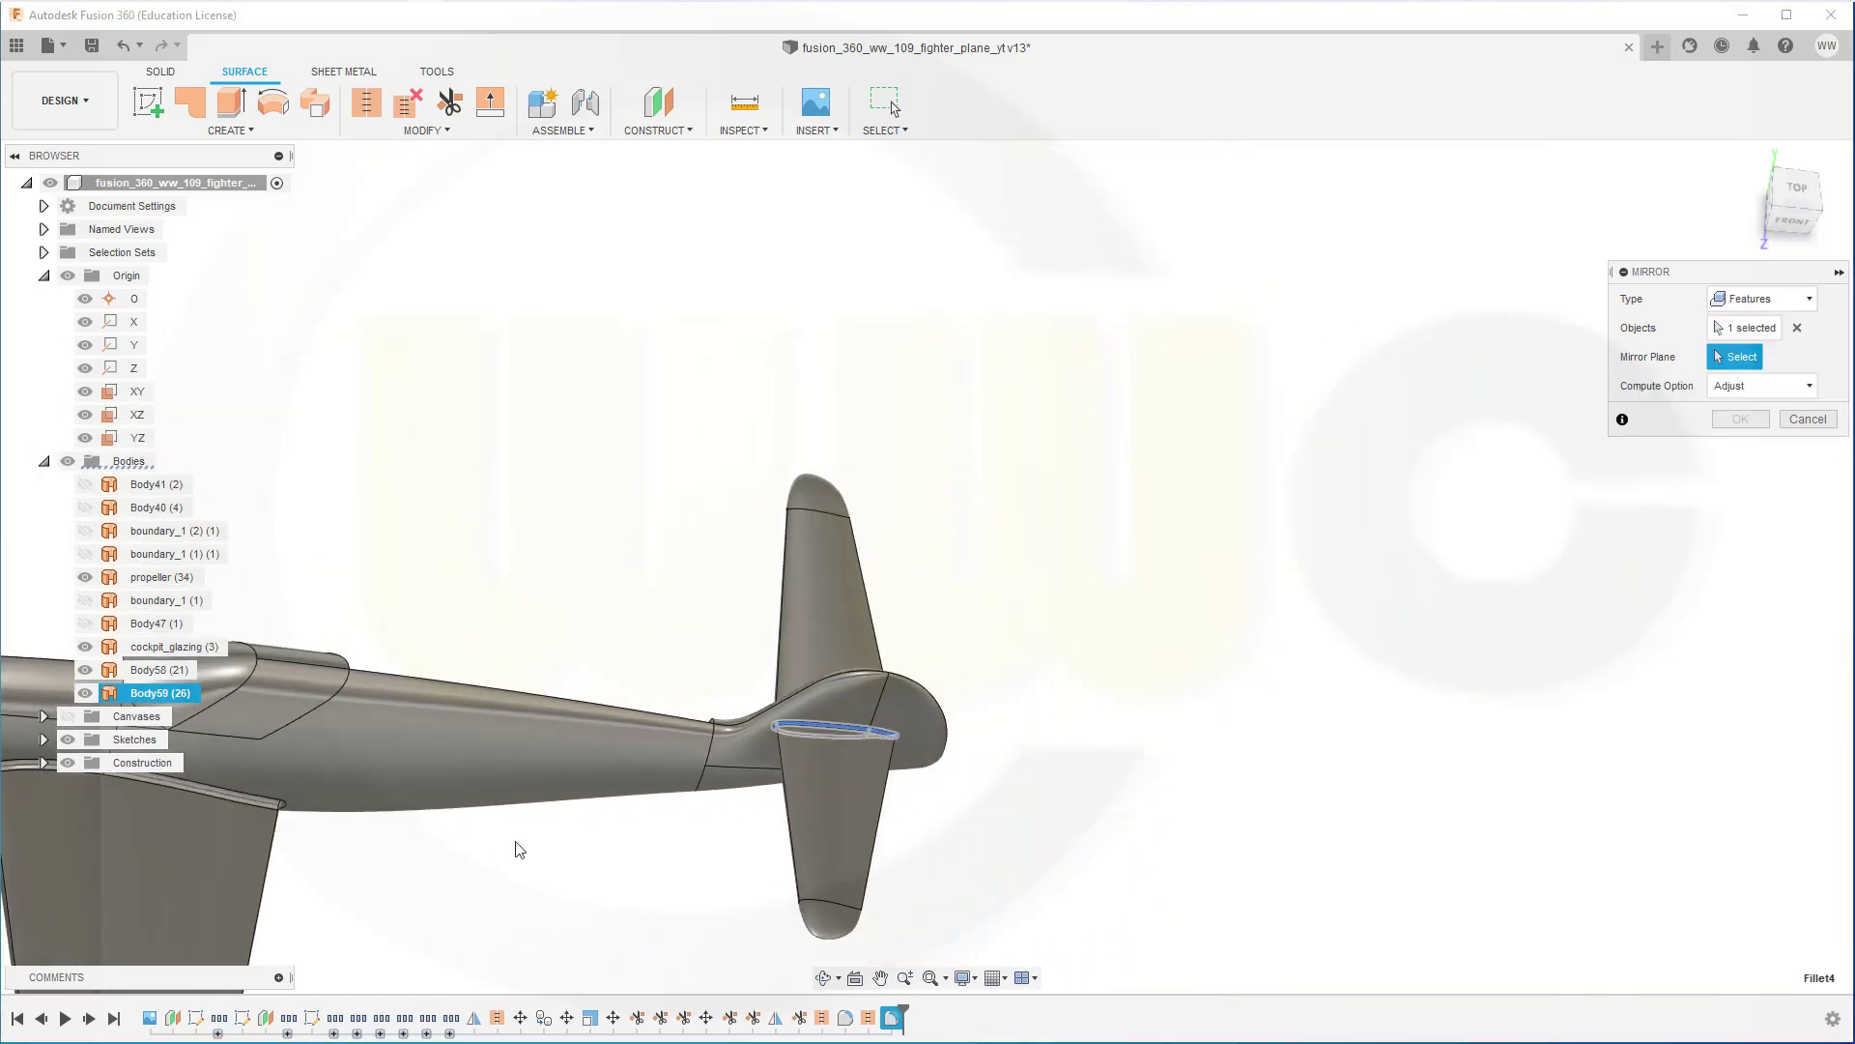
{"action": "middle_click_drag", "start_coordinate": [518, 850], "coordinate": [559, 792], "text": "shift"}
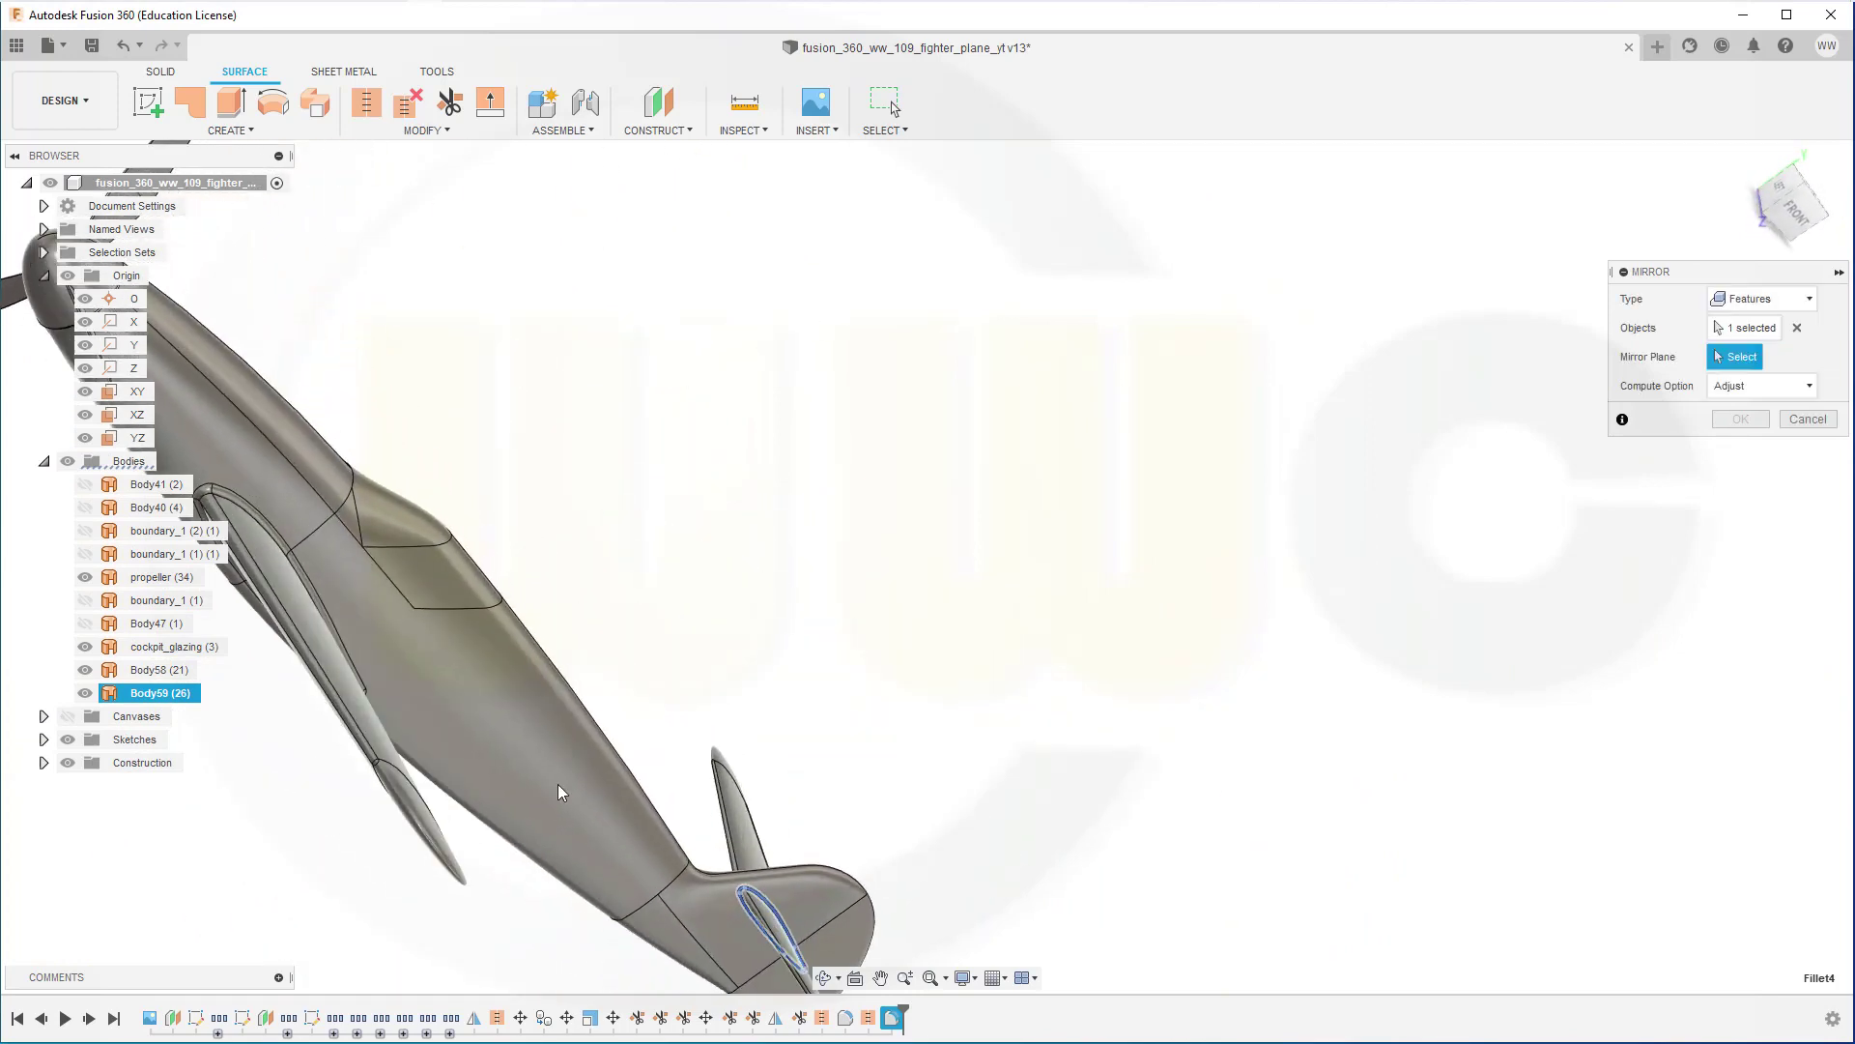
{"action": "middle_click_drag", "start_coordinate": [476, 866], "coordinate": [758, 621]}
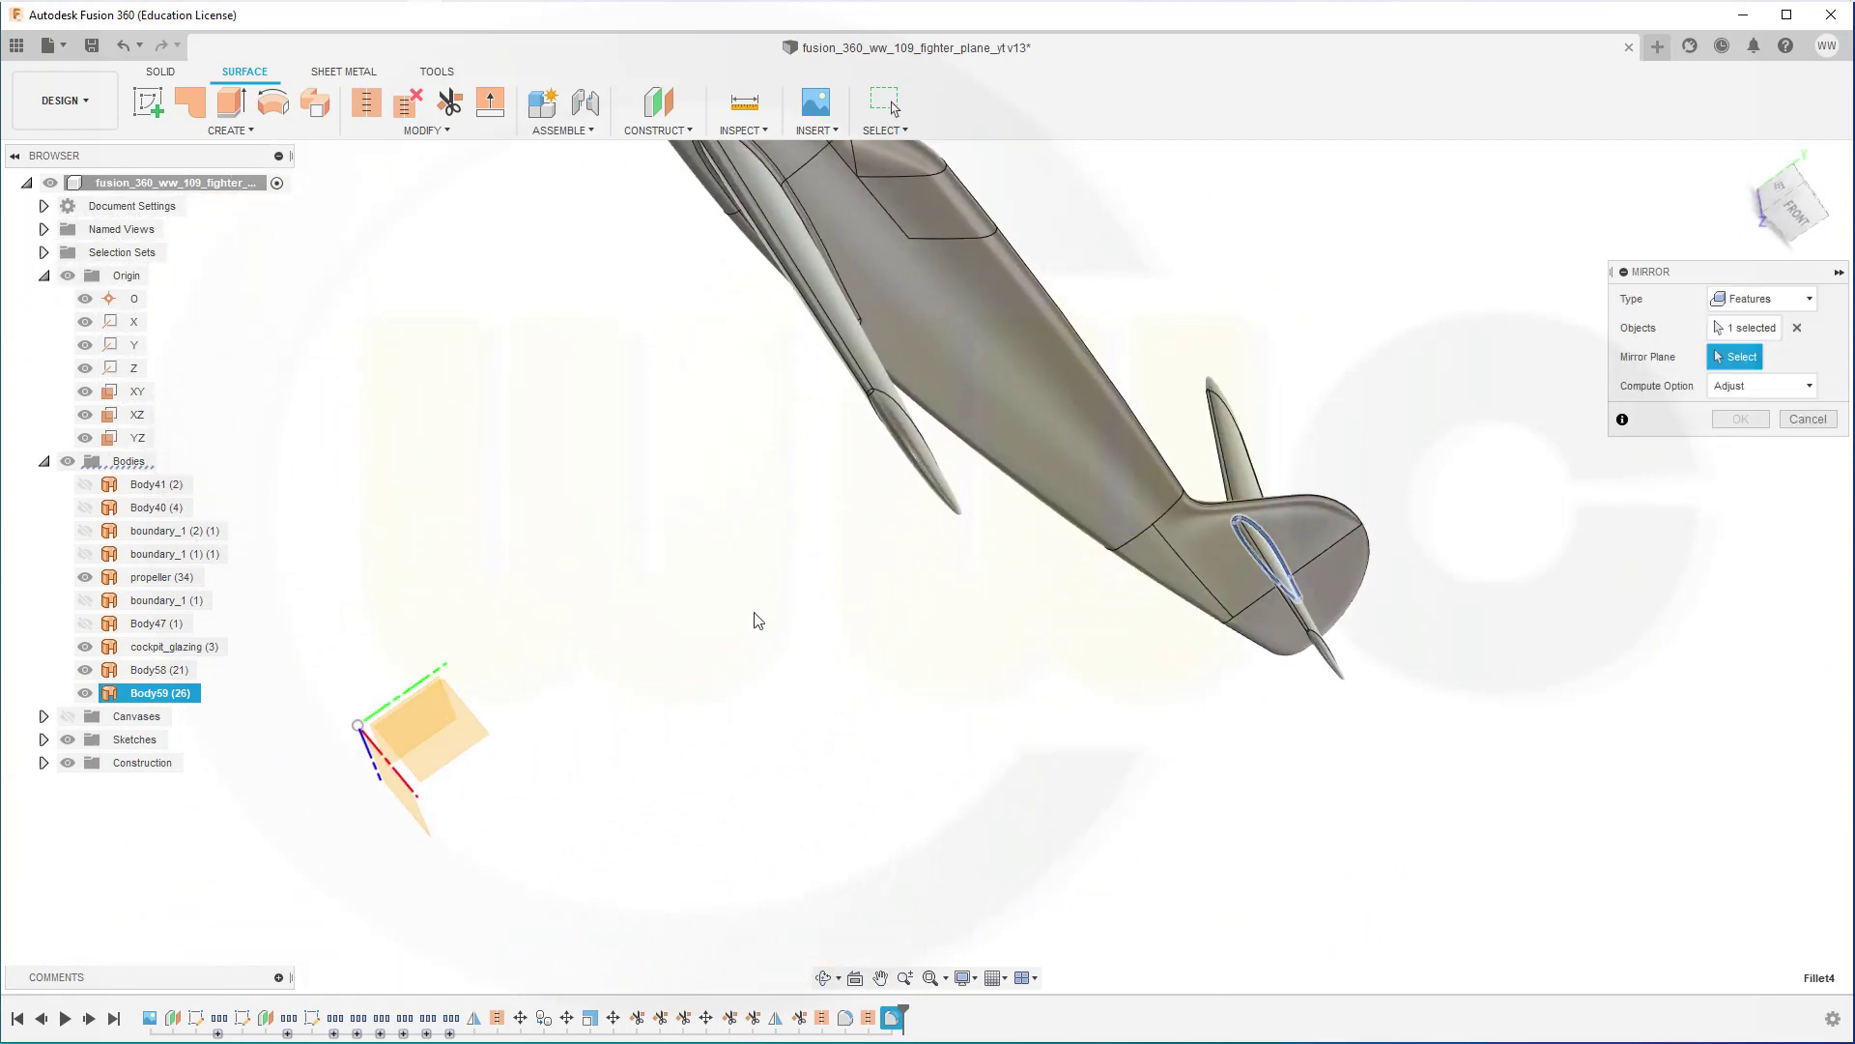
{"action": "left_click", "coordinate": [480, 744]}
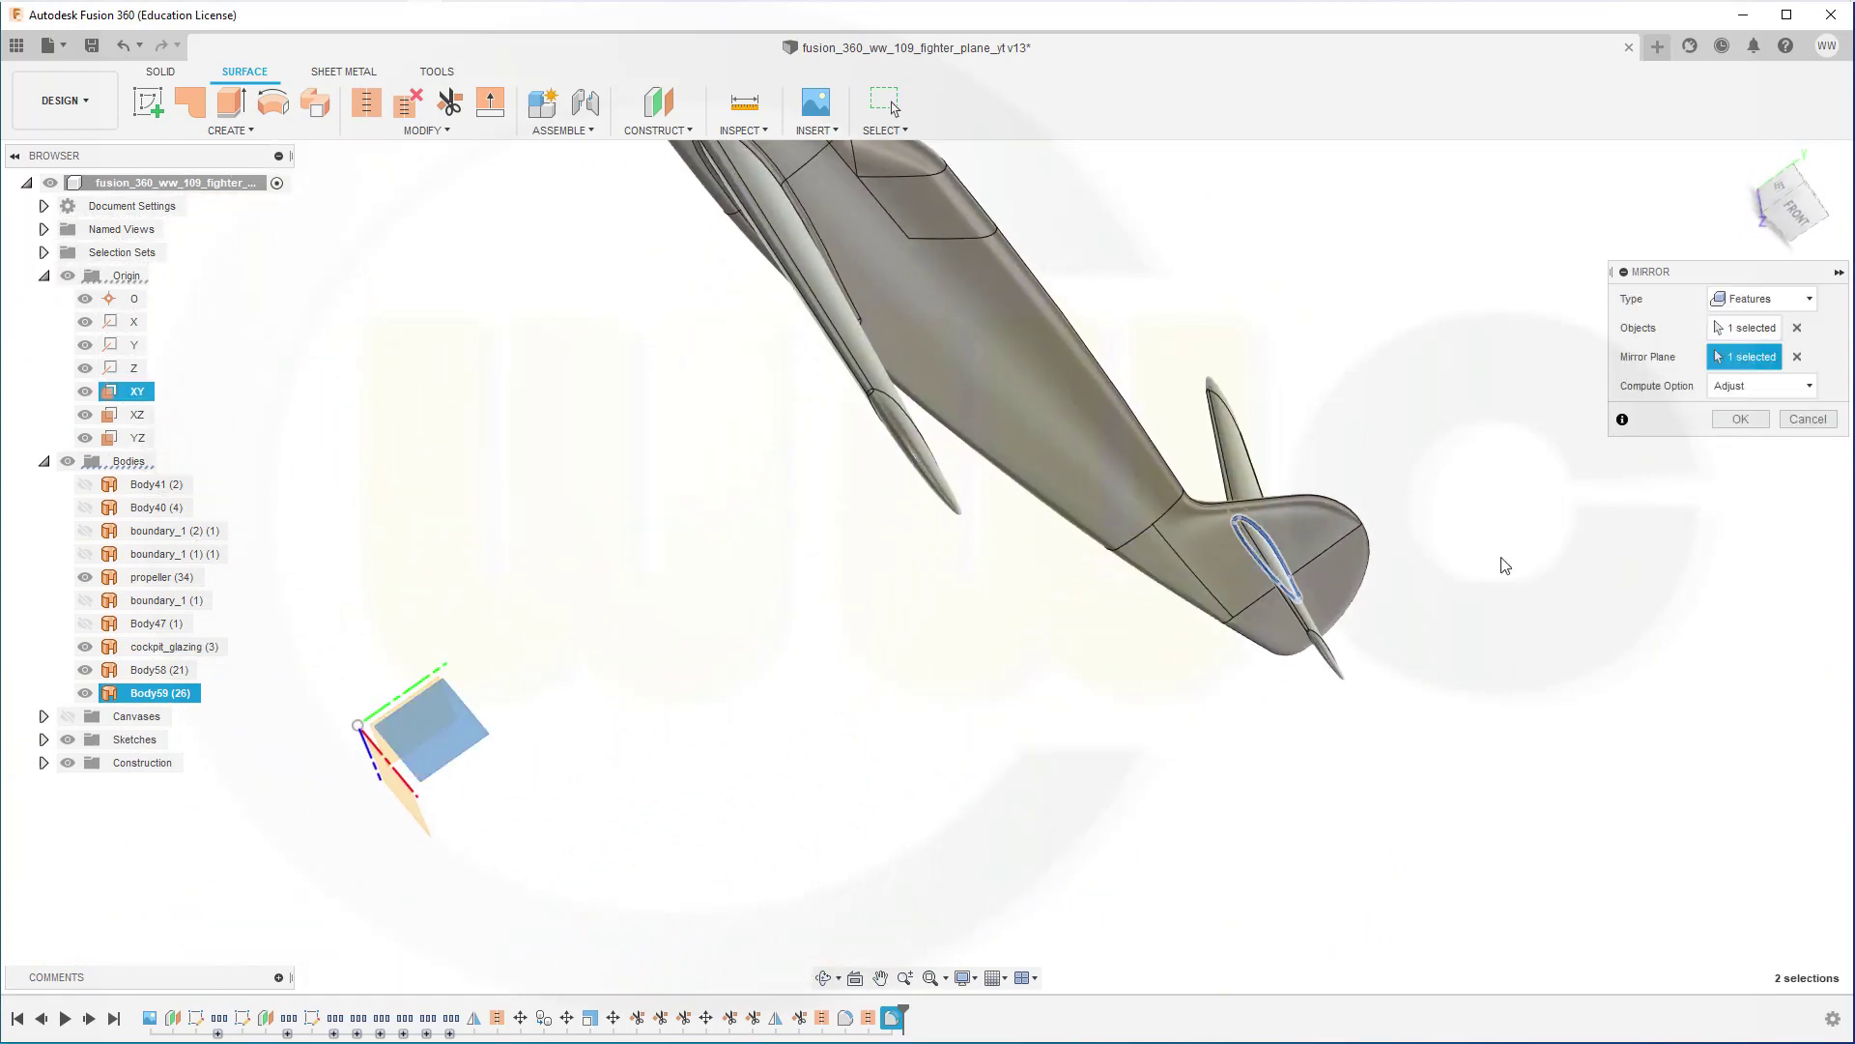
{"action": "left_click", "coordinate": [1738, 419]}
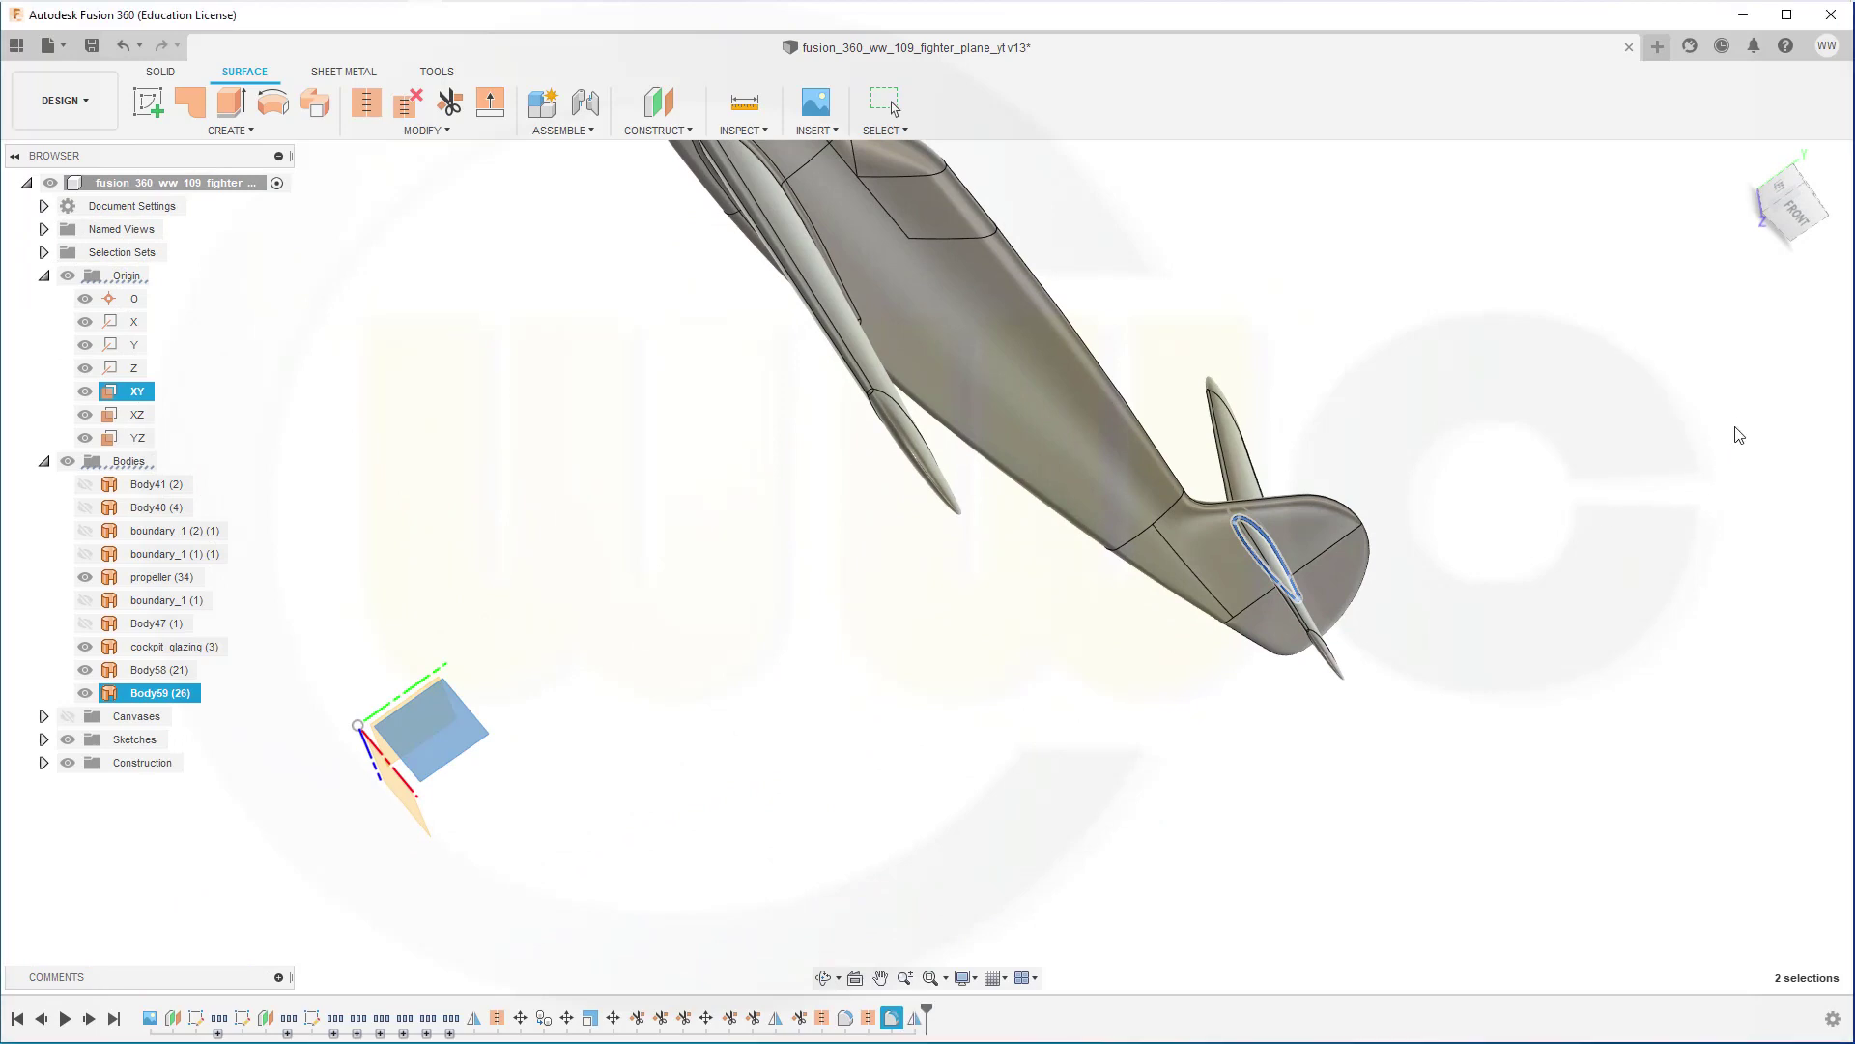
{"action": "key", "text": "Escape"}
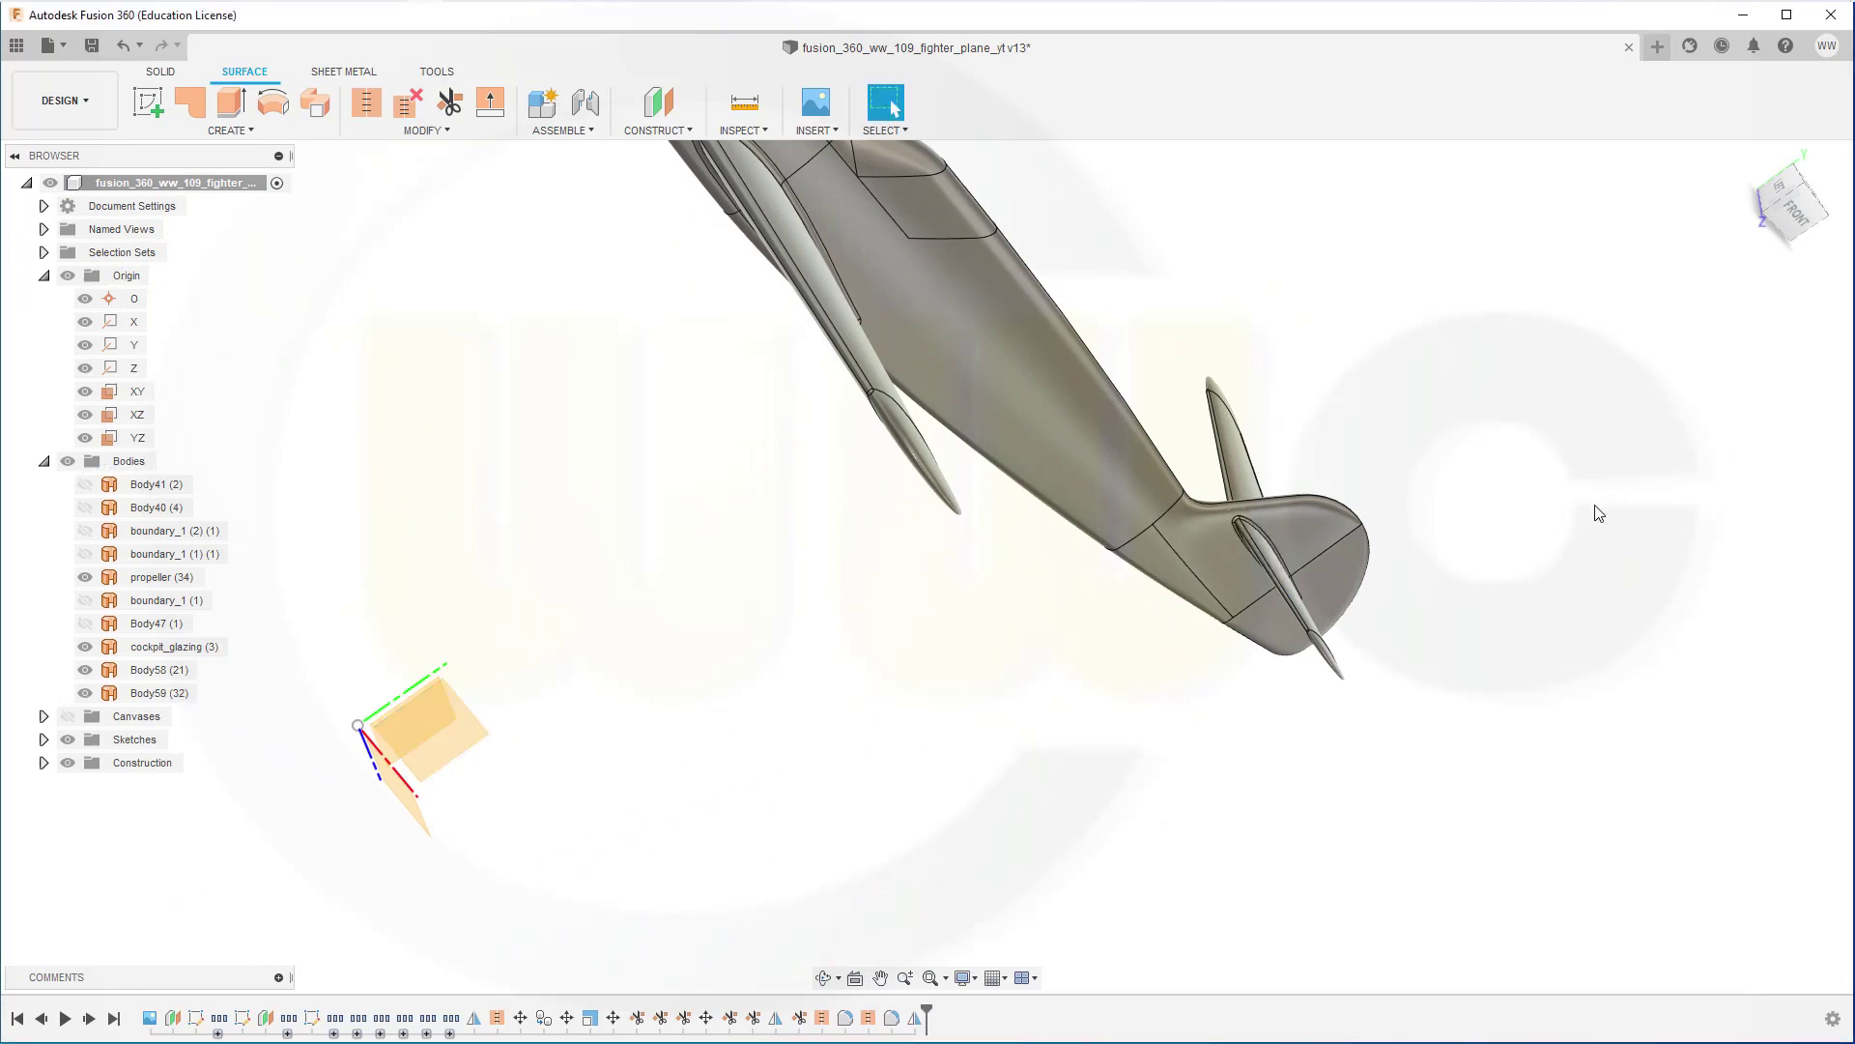
Examine the mirrored fillet at the opposite tail wing root and the fuselage from several sides.
{"action": "middle_click_drag", "start_coordinate": [1449, 528], "coordinate": [1118, 612], "text": "shift"}
{"action": "left_click", "coordinate": [1567, 478]}
{"action": "scroll", "coordinate": [1546, 475], "scroll_direction": "up", "scroll_amount": 6}
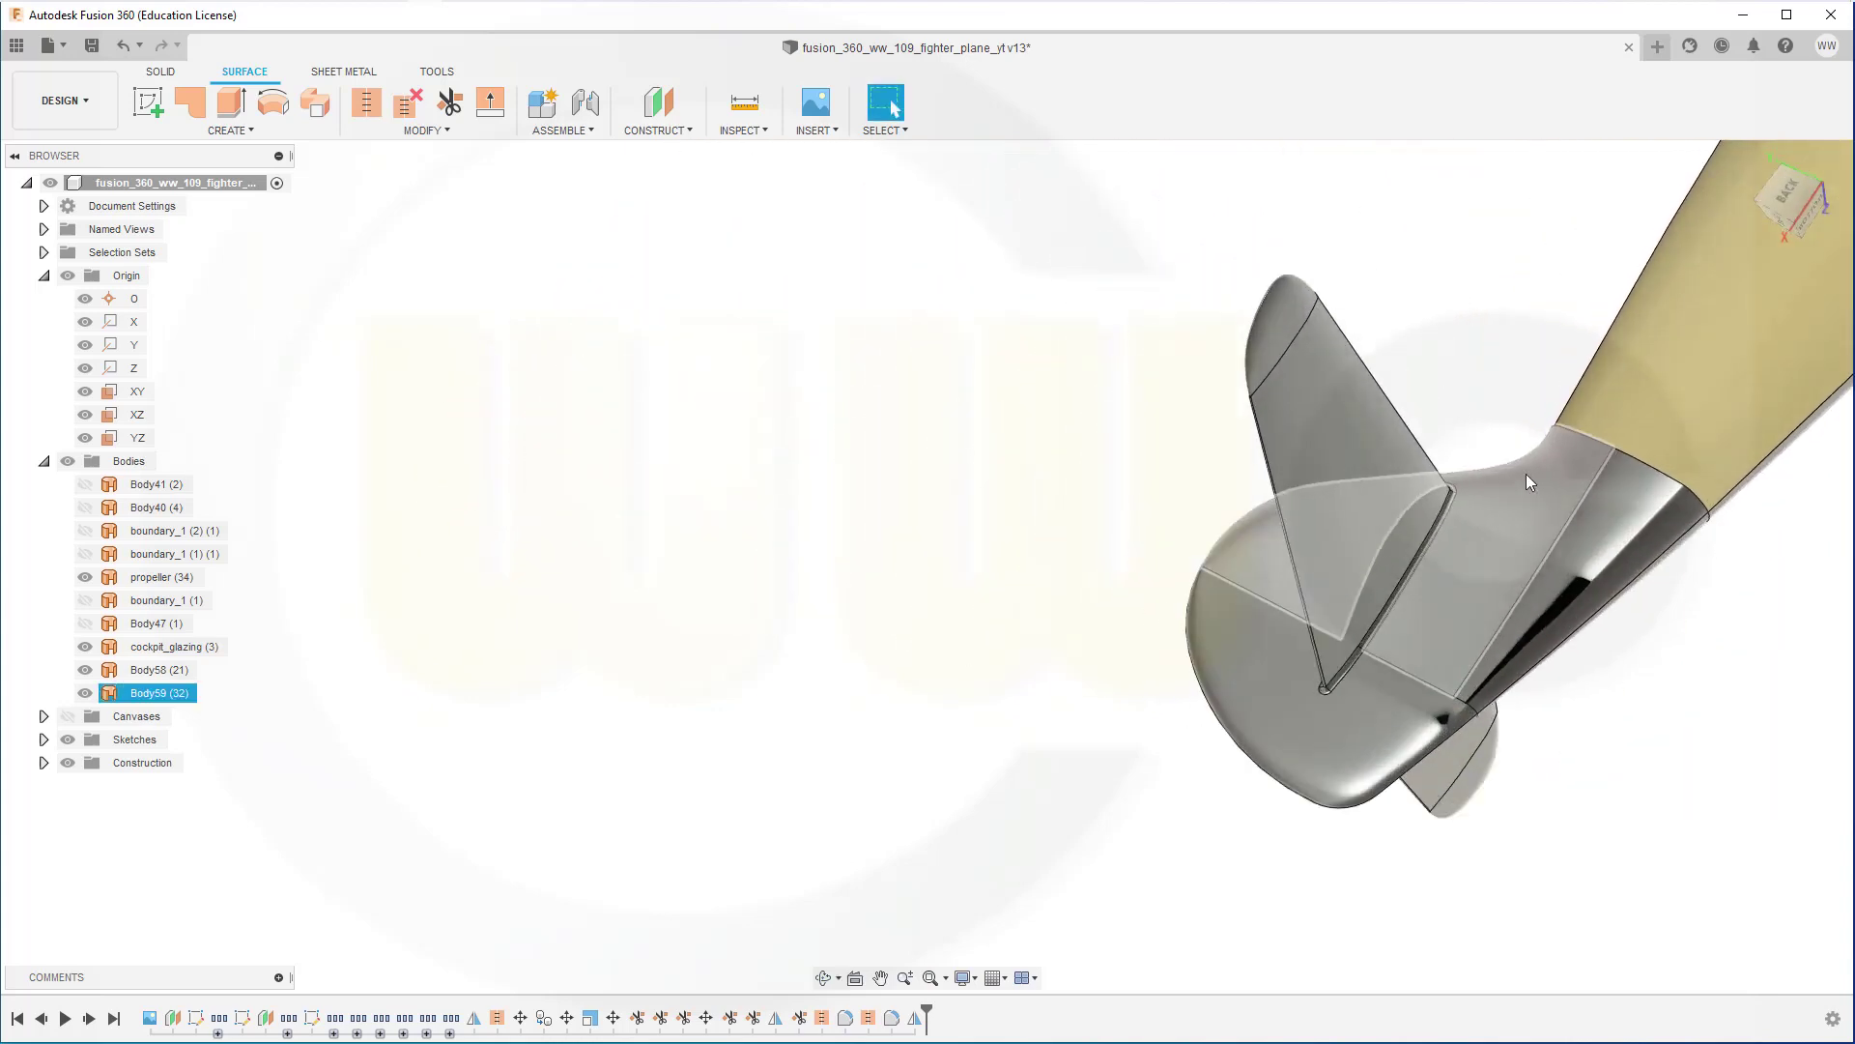
{"action": "middle_click_drag", "start_coordinate": [1412, 518], "coordinate": [1377, 483], "text": "shift"}
{"action": "scroll", "coordinate": [1053, 485], "scroll_direction": "down", "scroll_amount": 4}
{"action": "left_click", "coordinate": [1052, 485]}
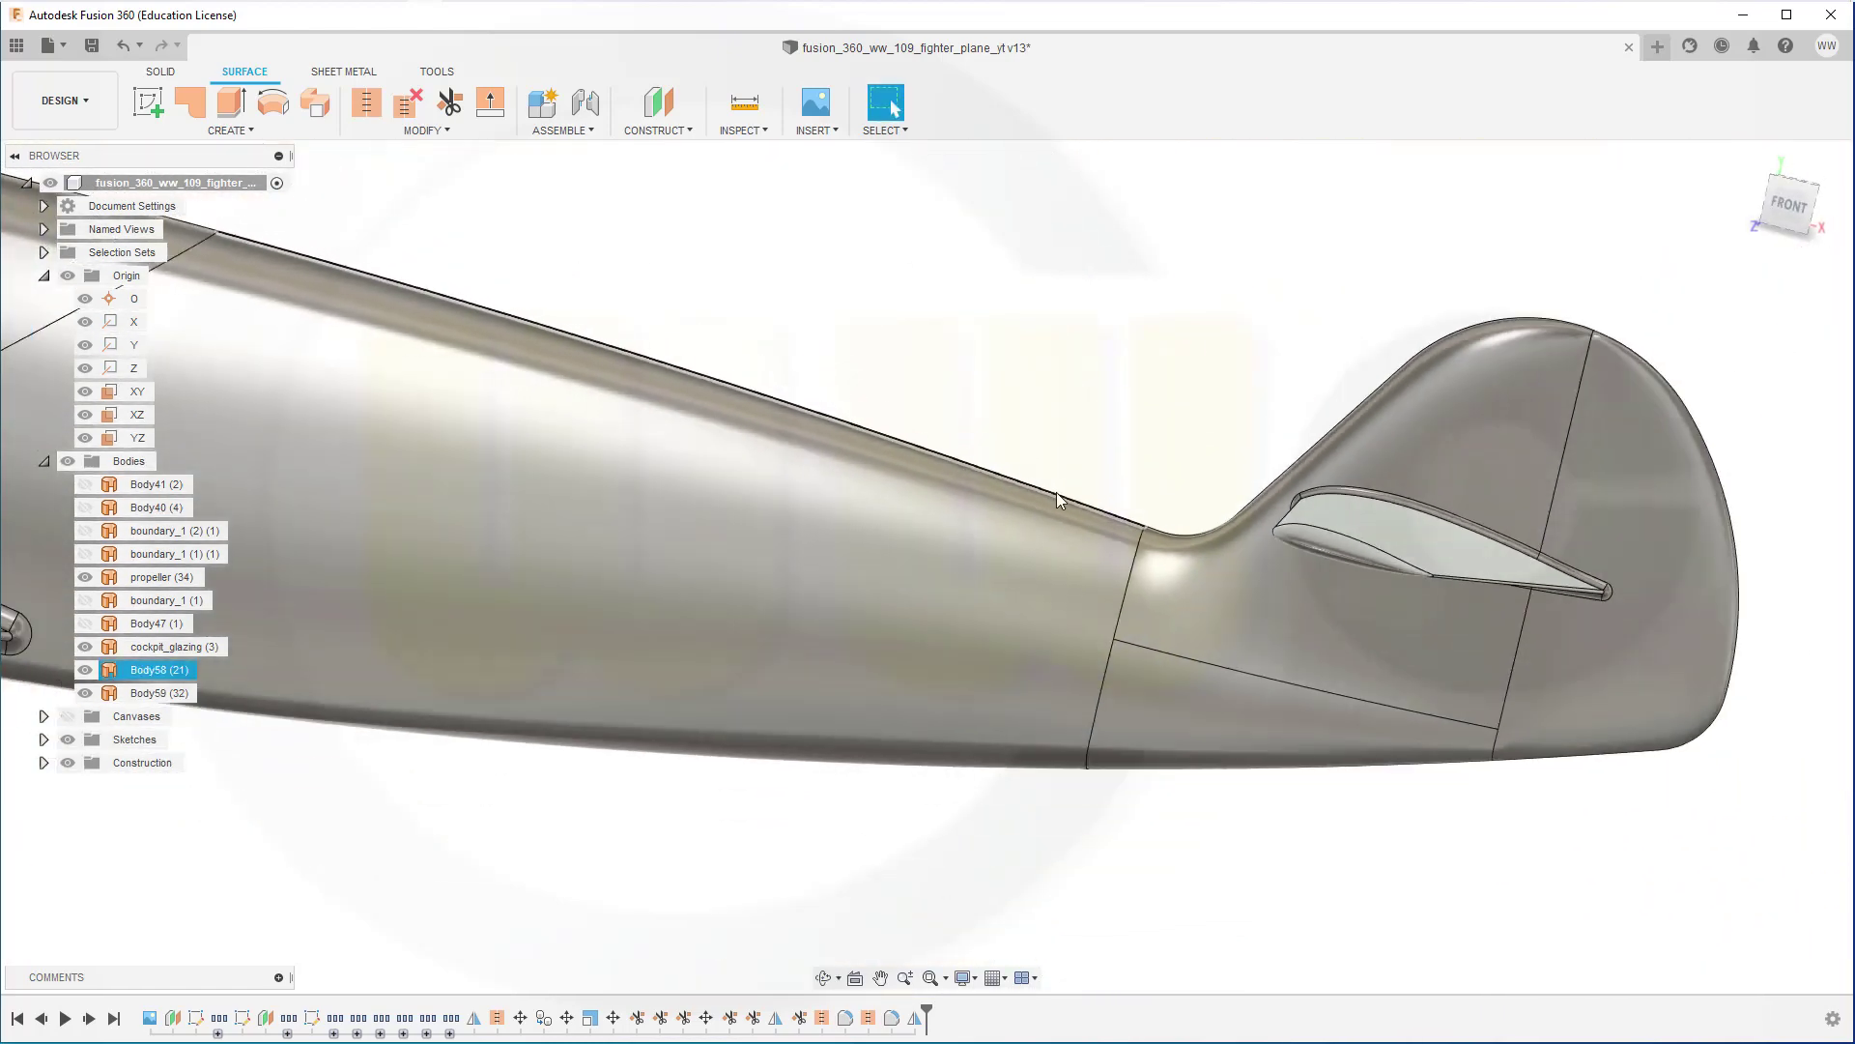
{"action": "scroll", "coordinate": [1057, 491], "scroll_direction": "down", "scroll_amount": 3}
{"action": "scroll", "coordinate": [785, 480], "scroll_direction": "down", "scroll_amount": 3}
{"action": "middle_click_drag", "start_coordinate": [967, 479], "coordinate": [858, 549], "text": "shift"}
{"action": "left_click", "coordinate": [600, 365]}
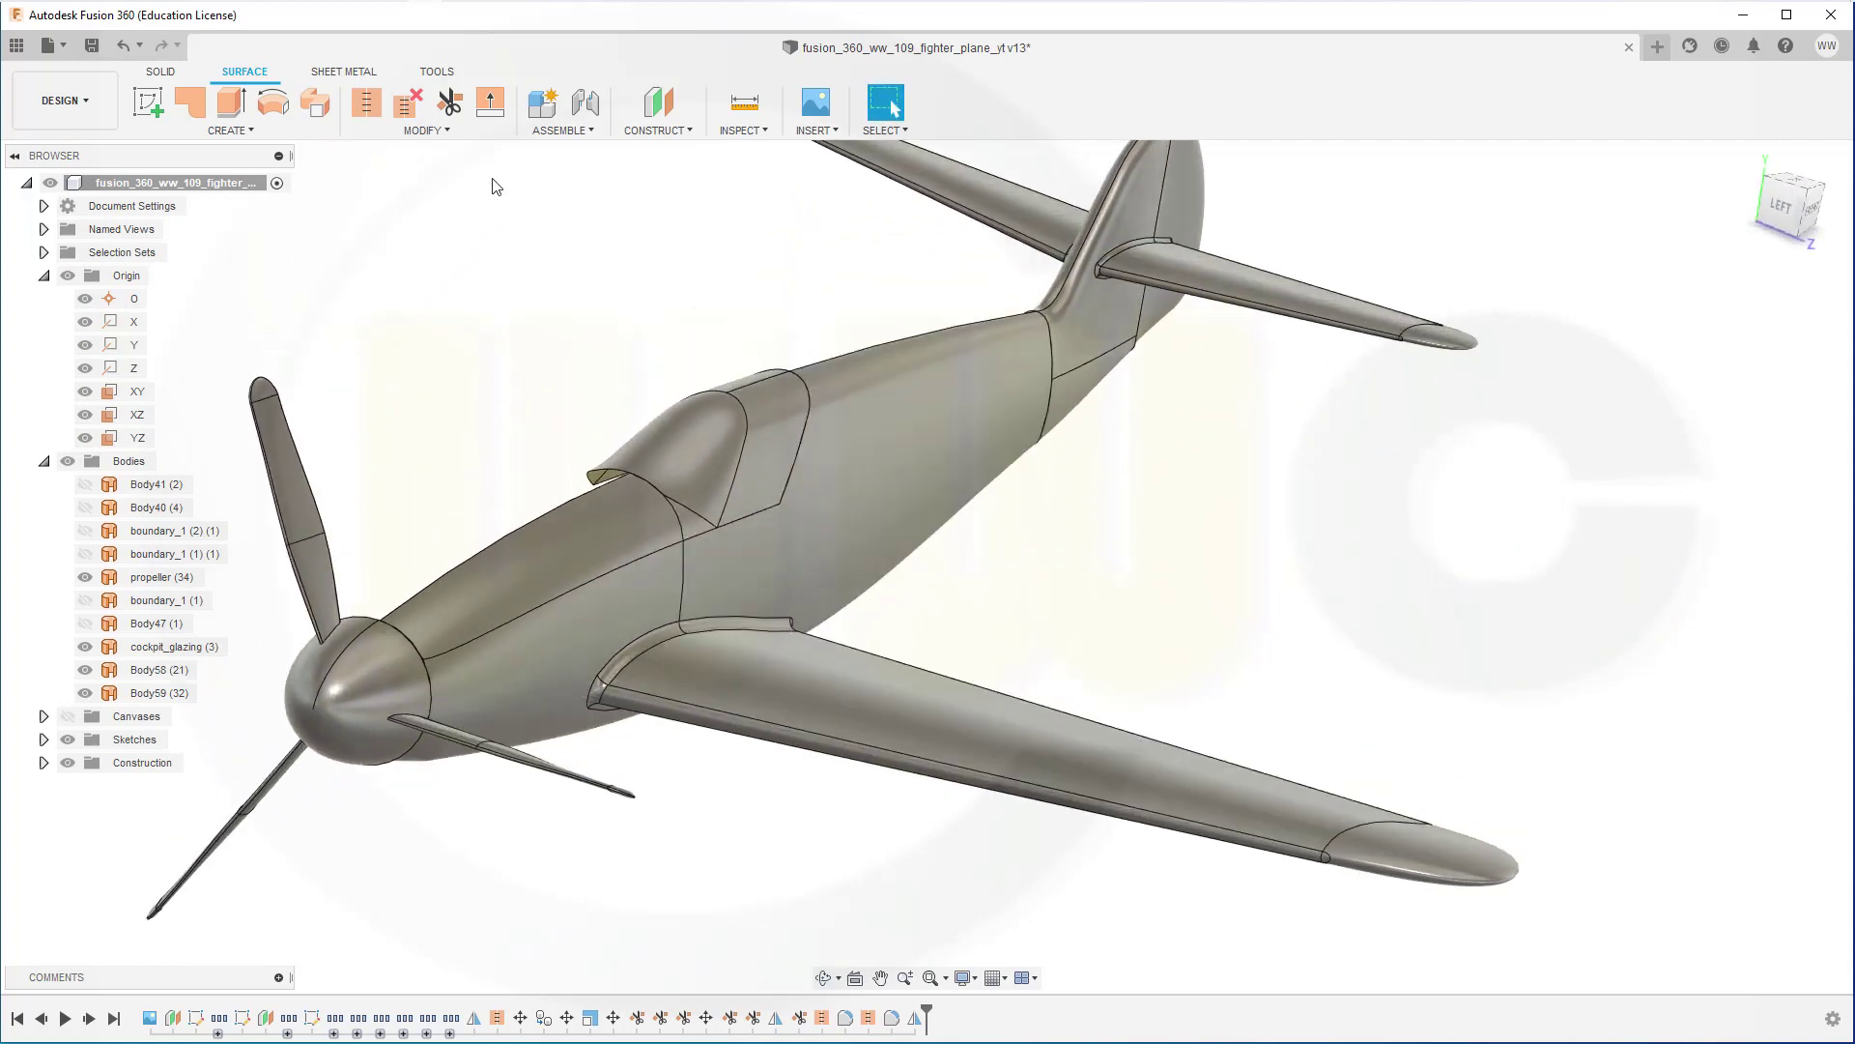
Mirror the fuselage and wing body across the XY origin plane using the Join operation with a 0.10 mm tolerance.
{"action": "left_click", "coordinate": [240, 130]}
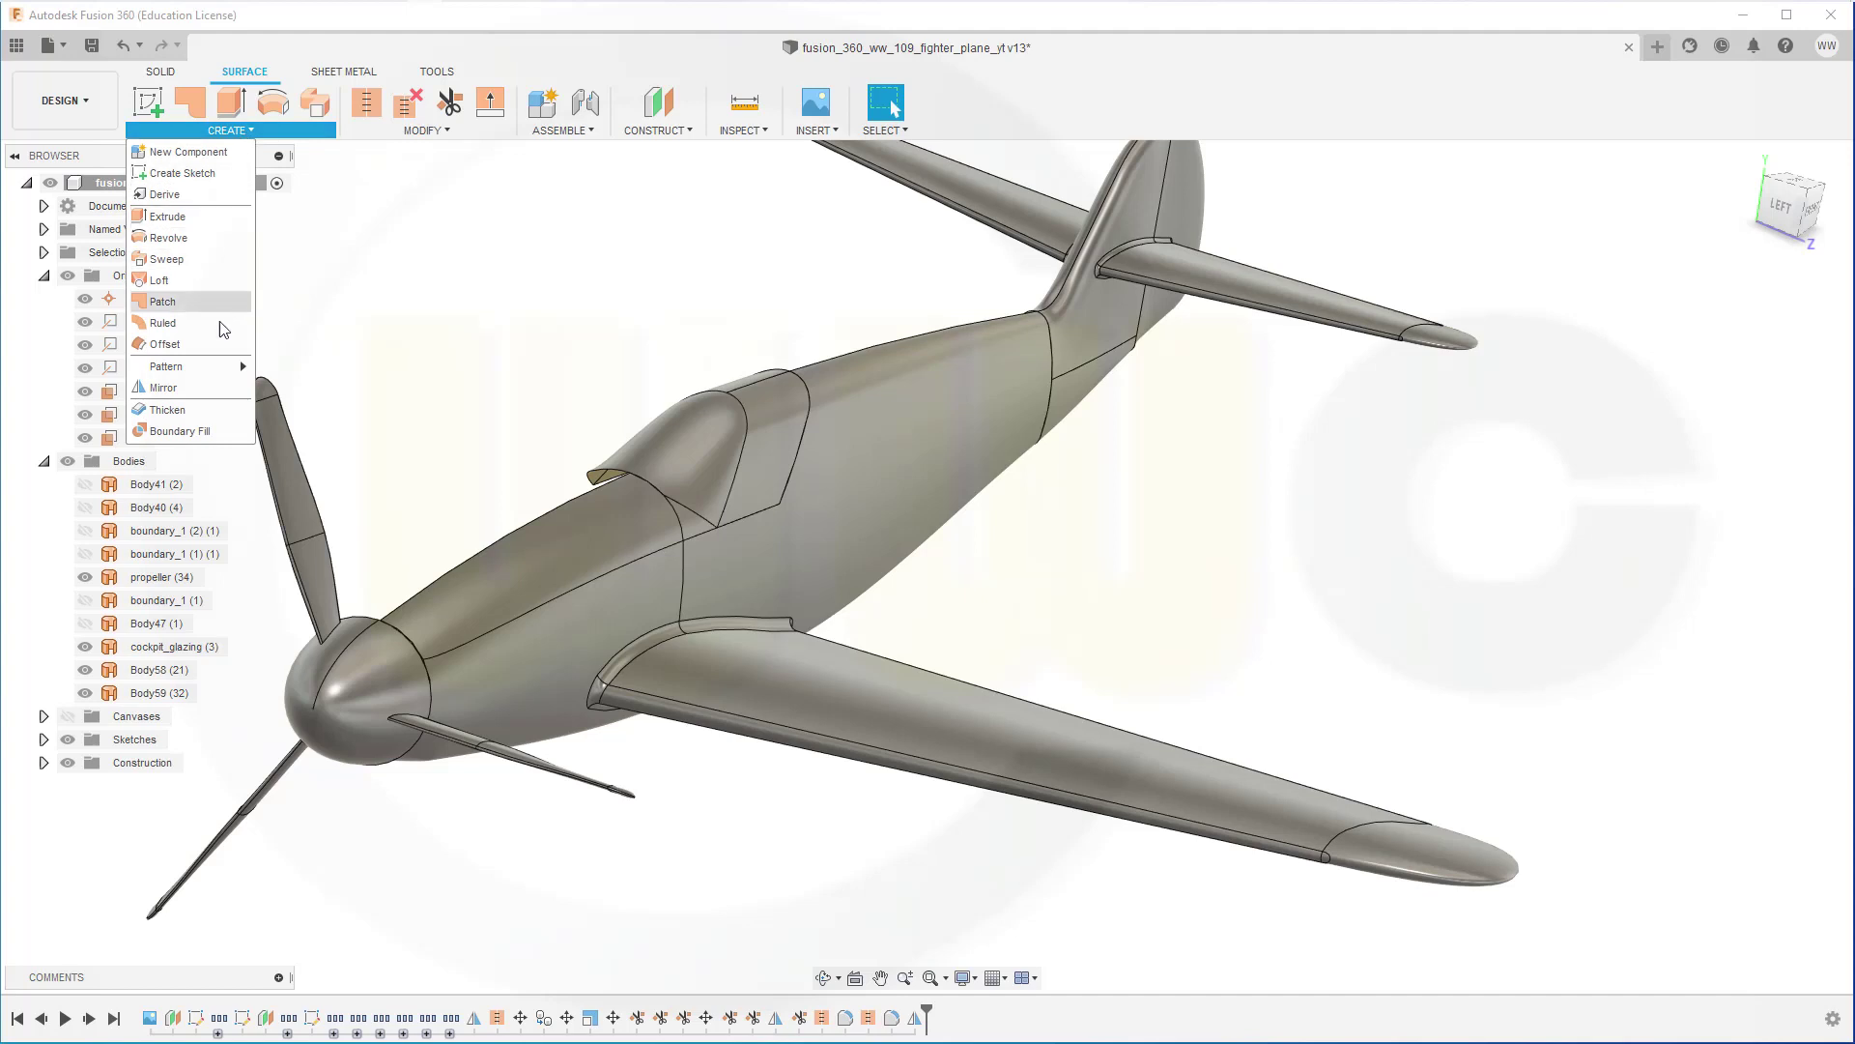
{"action": "left_click", "coordinate": [163, 387]}
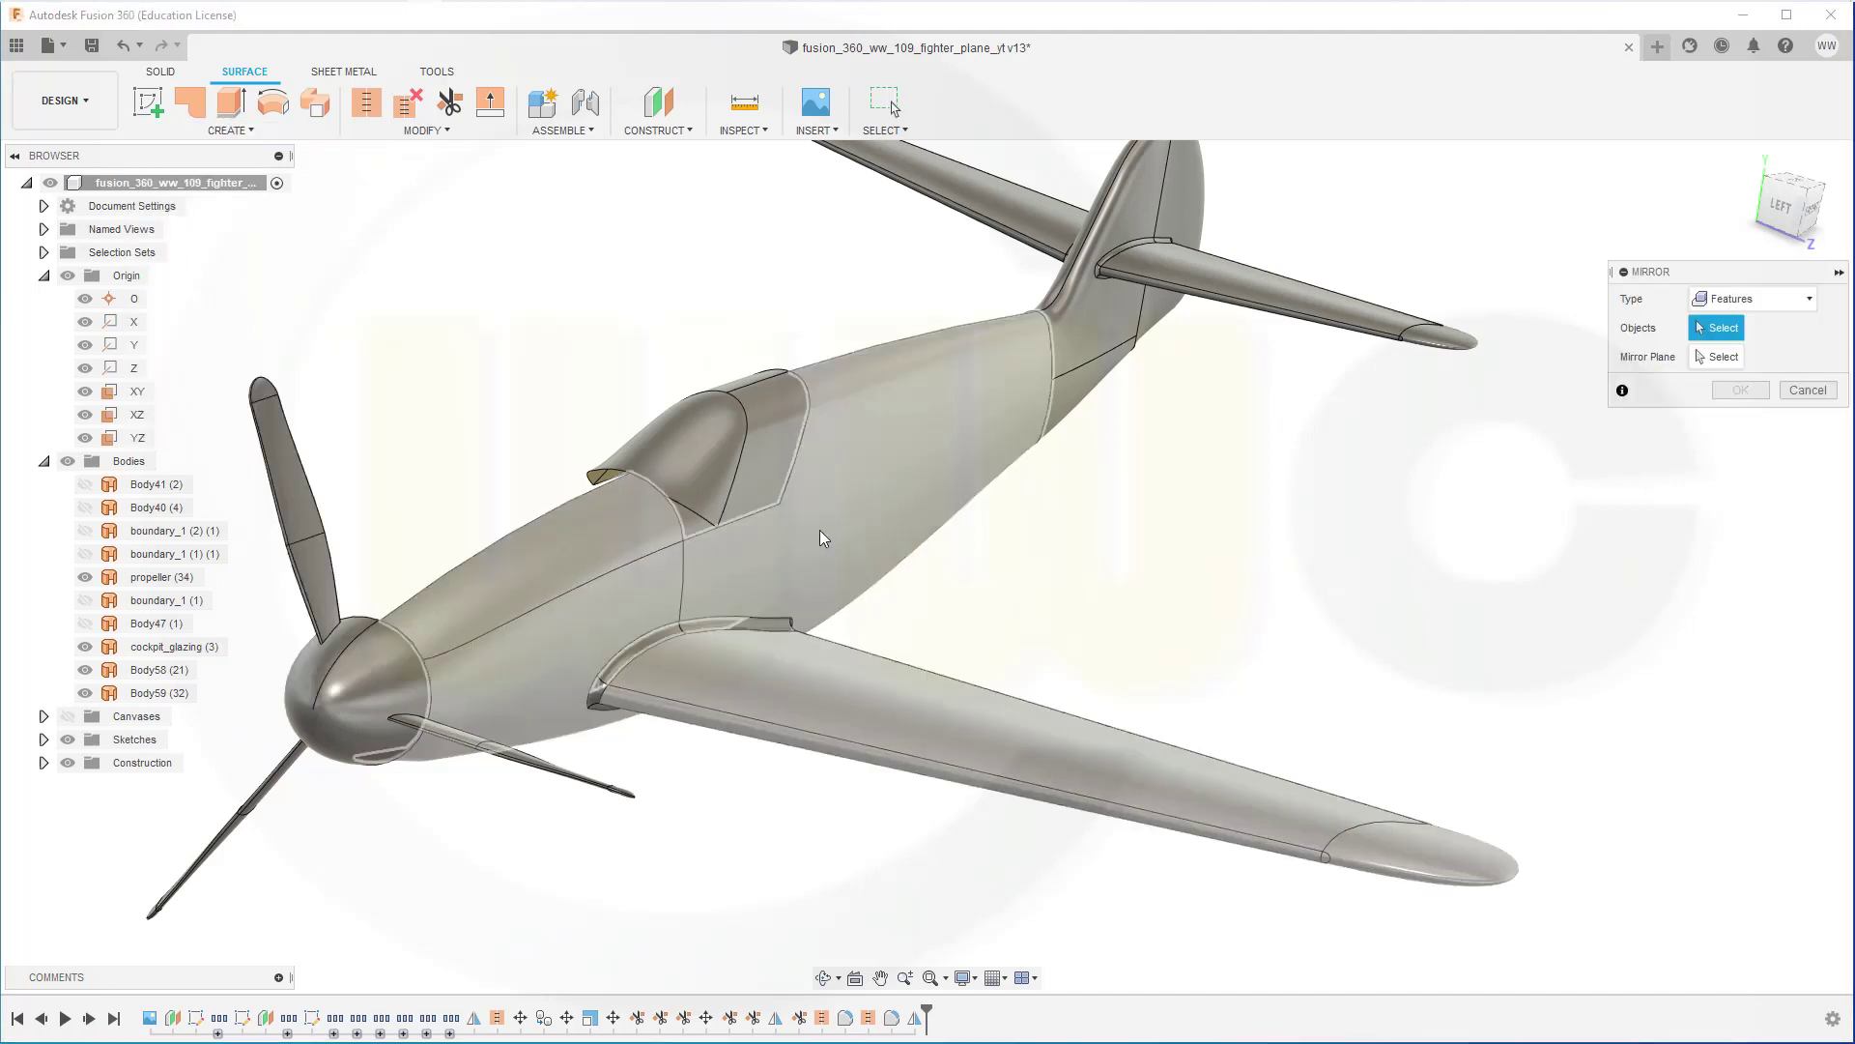
{"action": "left_click", "coordinate": [820, 530]}
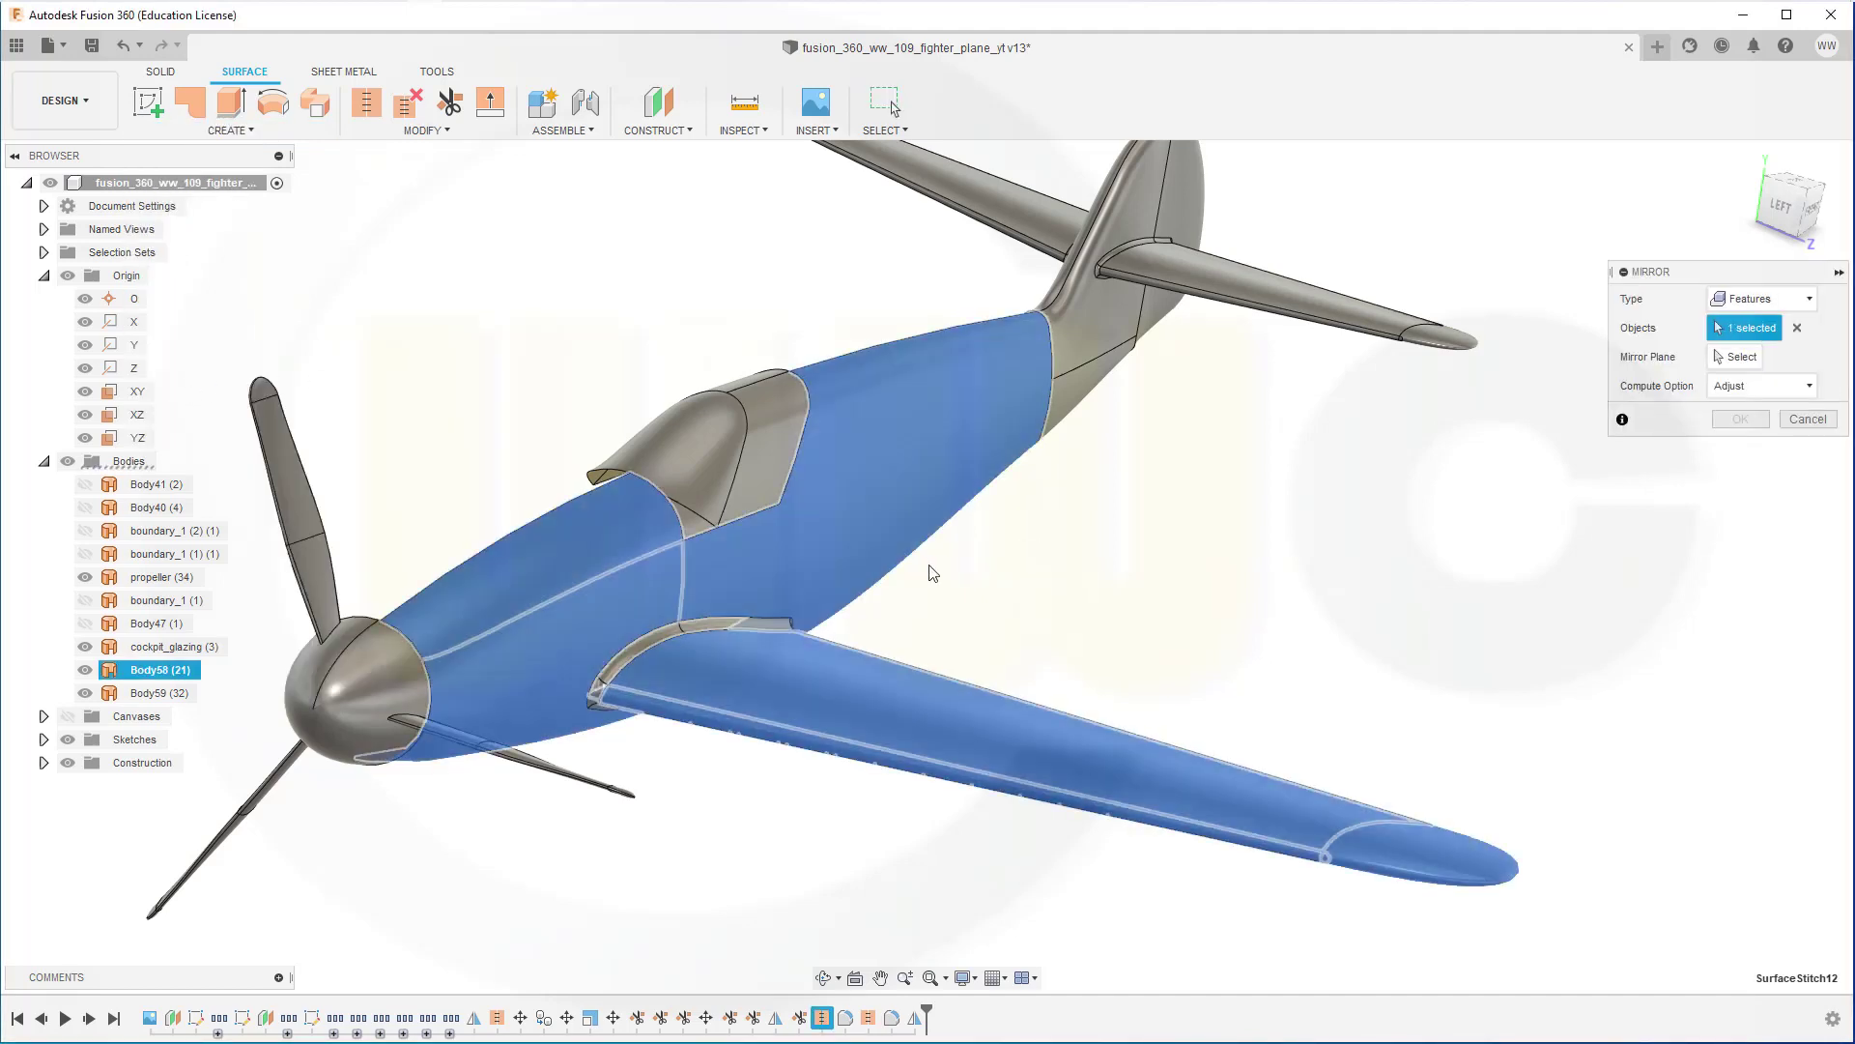
{"action": "left_click", "coordinate": [1807, 299]}
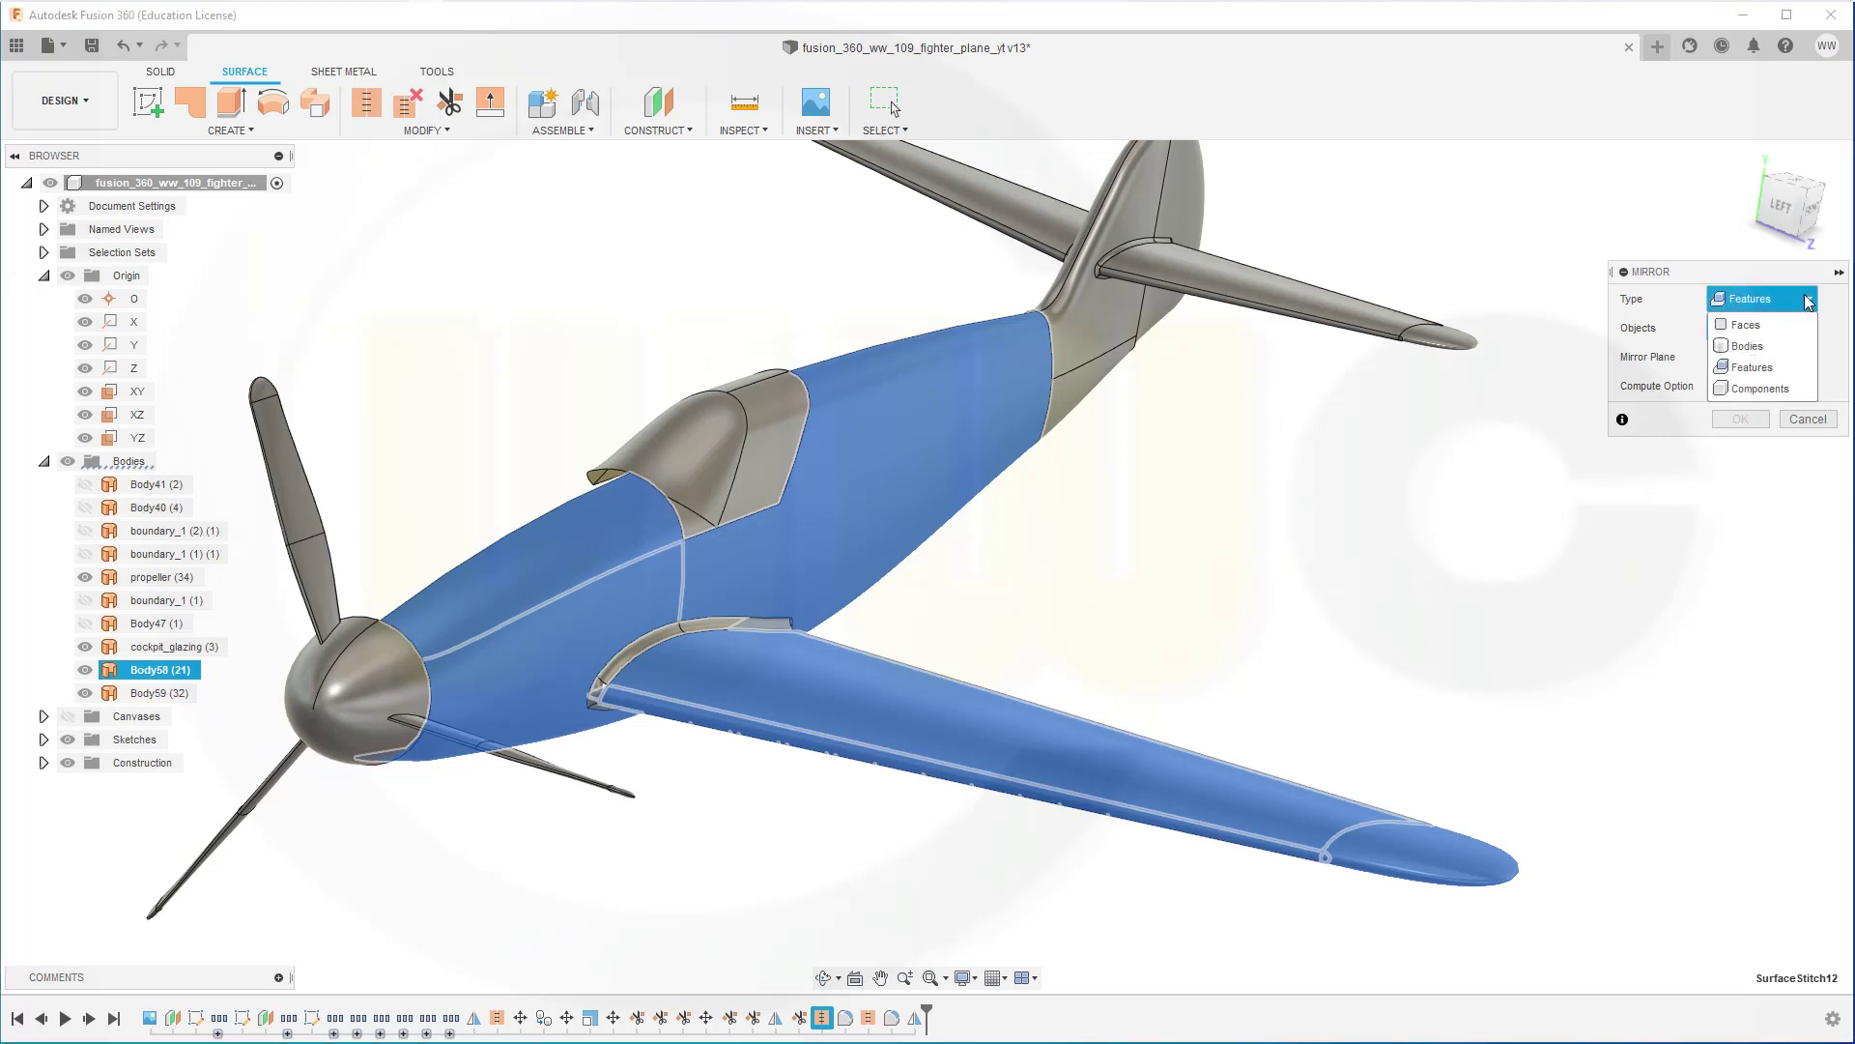
{"action": "left_click", "coordinate": [1748, 346]}
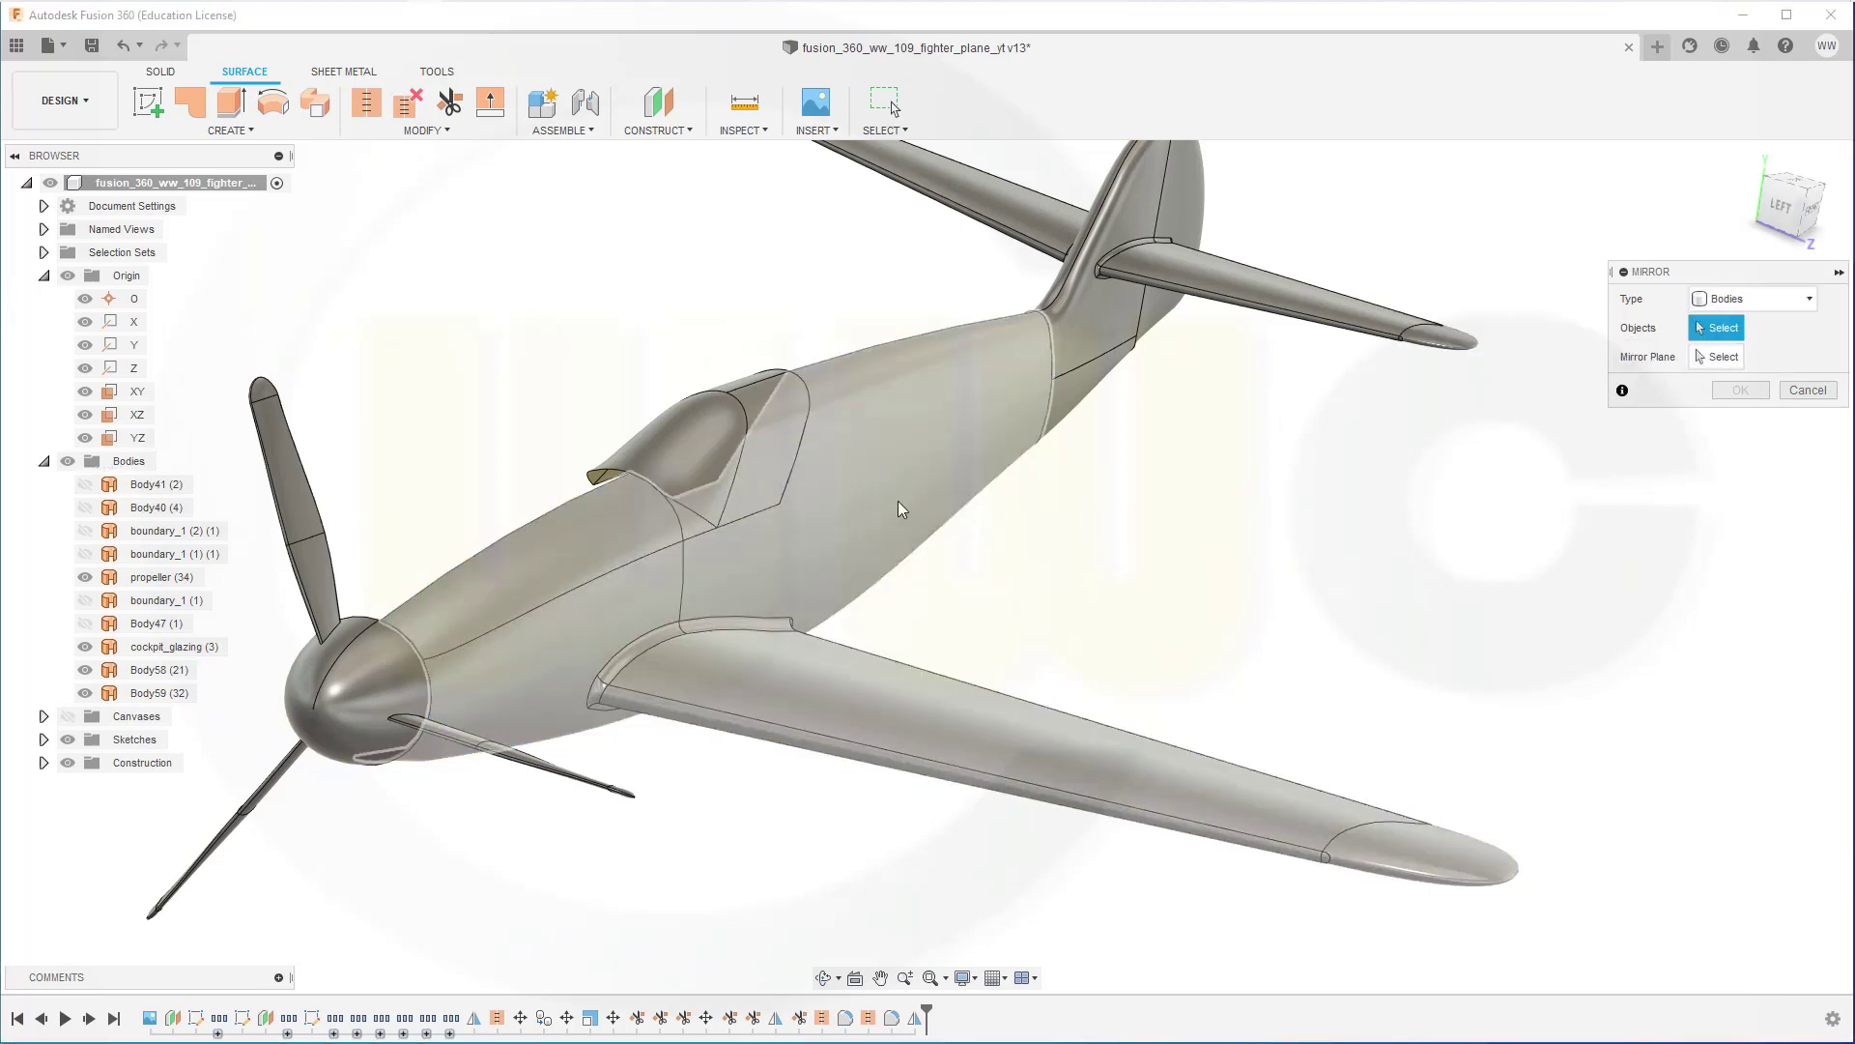
{"action": "left_click", "coordinate": [872, 503]}
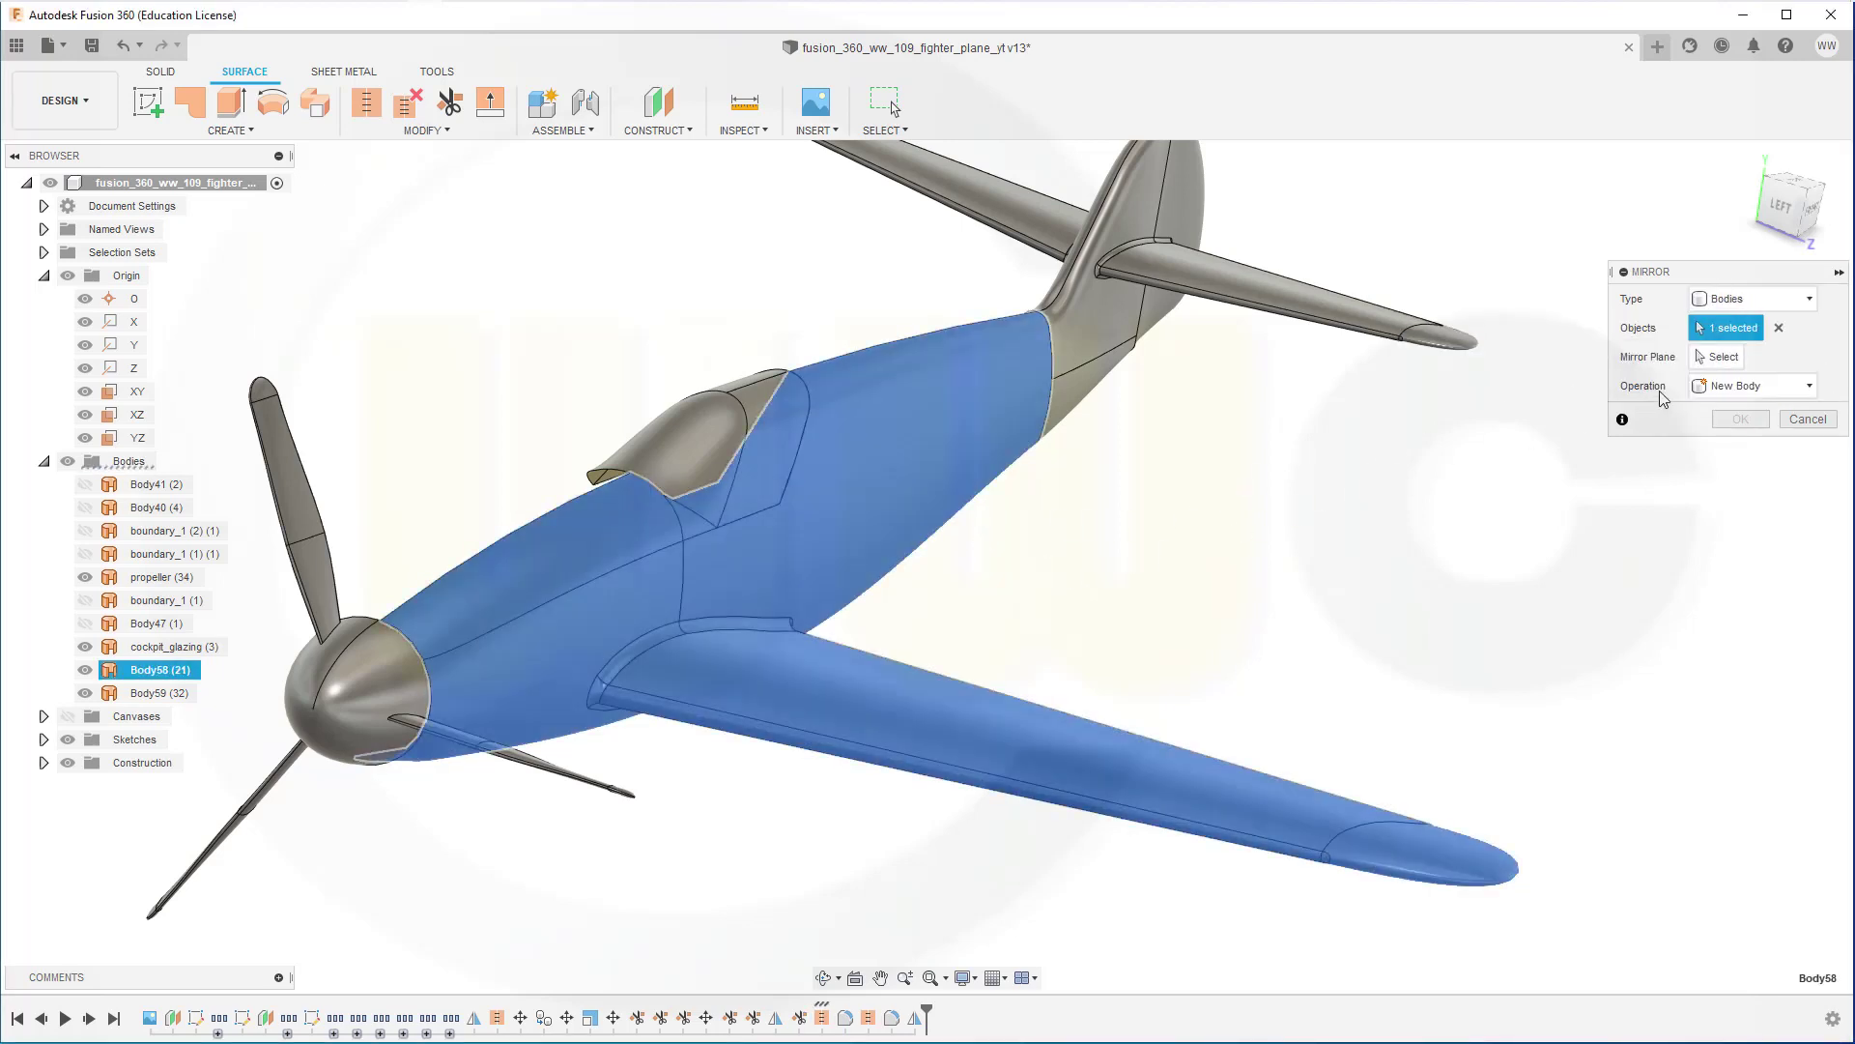
{"action": "left_click", "coordinate": [1738, 357]}
{"action": "scroll", "coordinate": [788, 802], "scroll_direction": "down", "scroll_amount": 3}
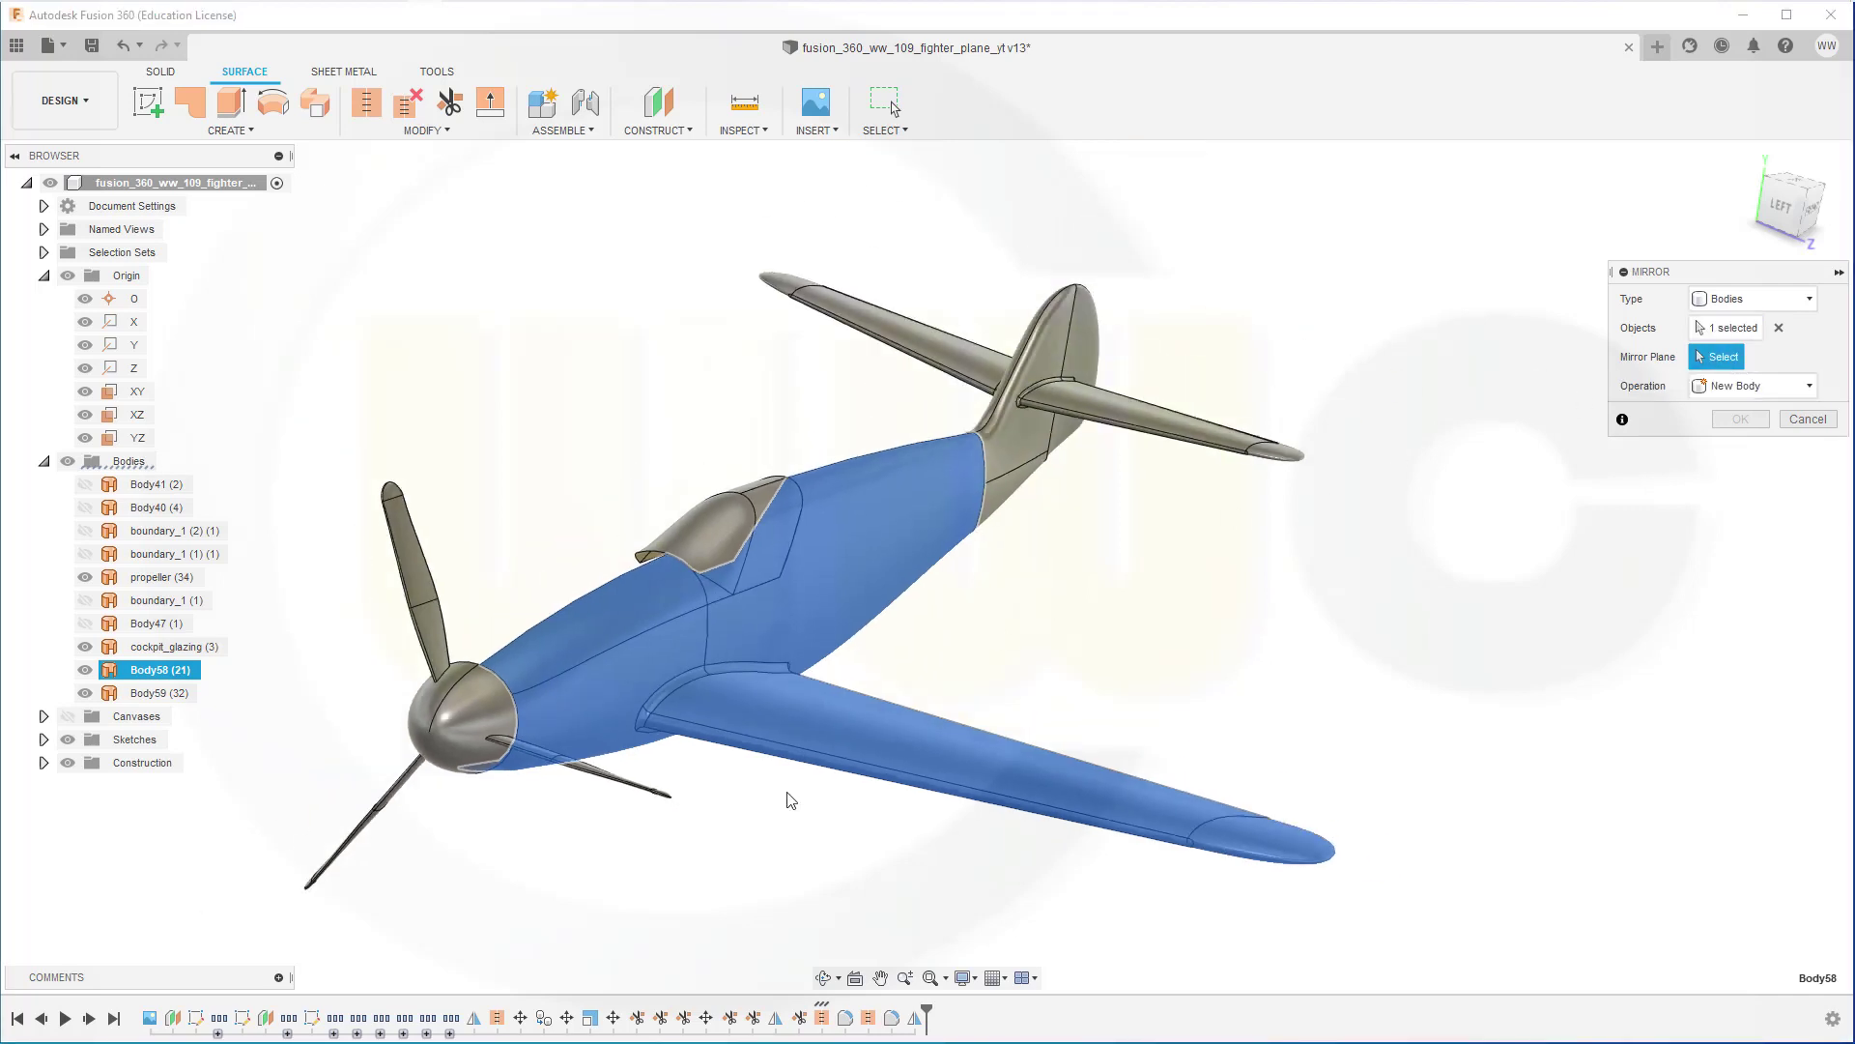
{"action": "middle_click_drag", "start_coordinate": [801, 827], "coordinate": [948, 232]}
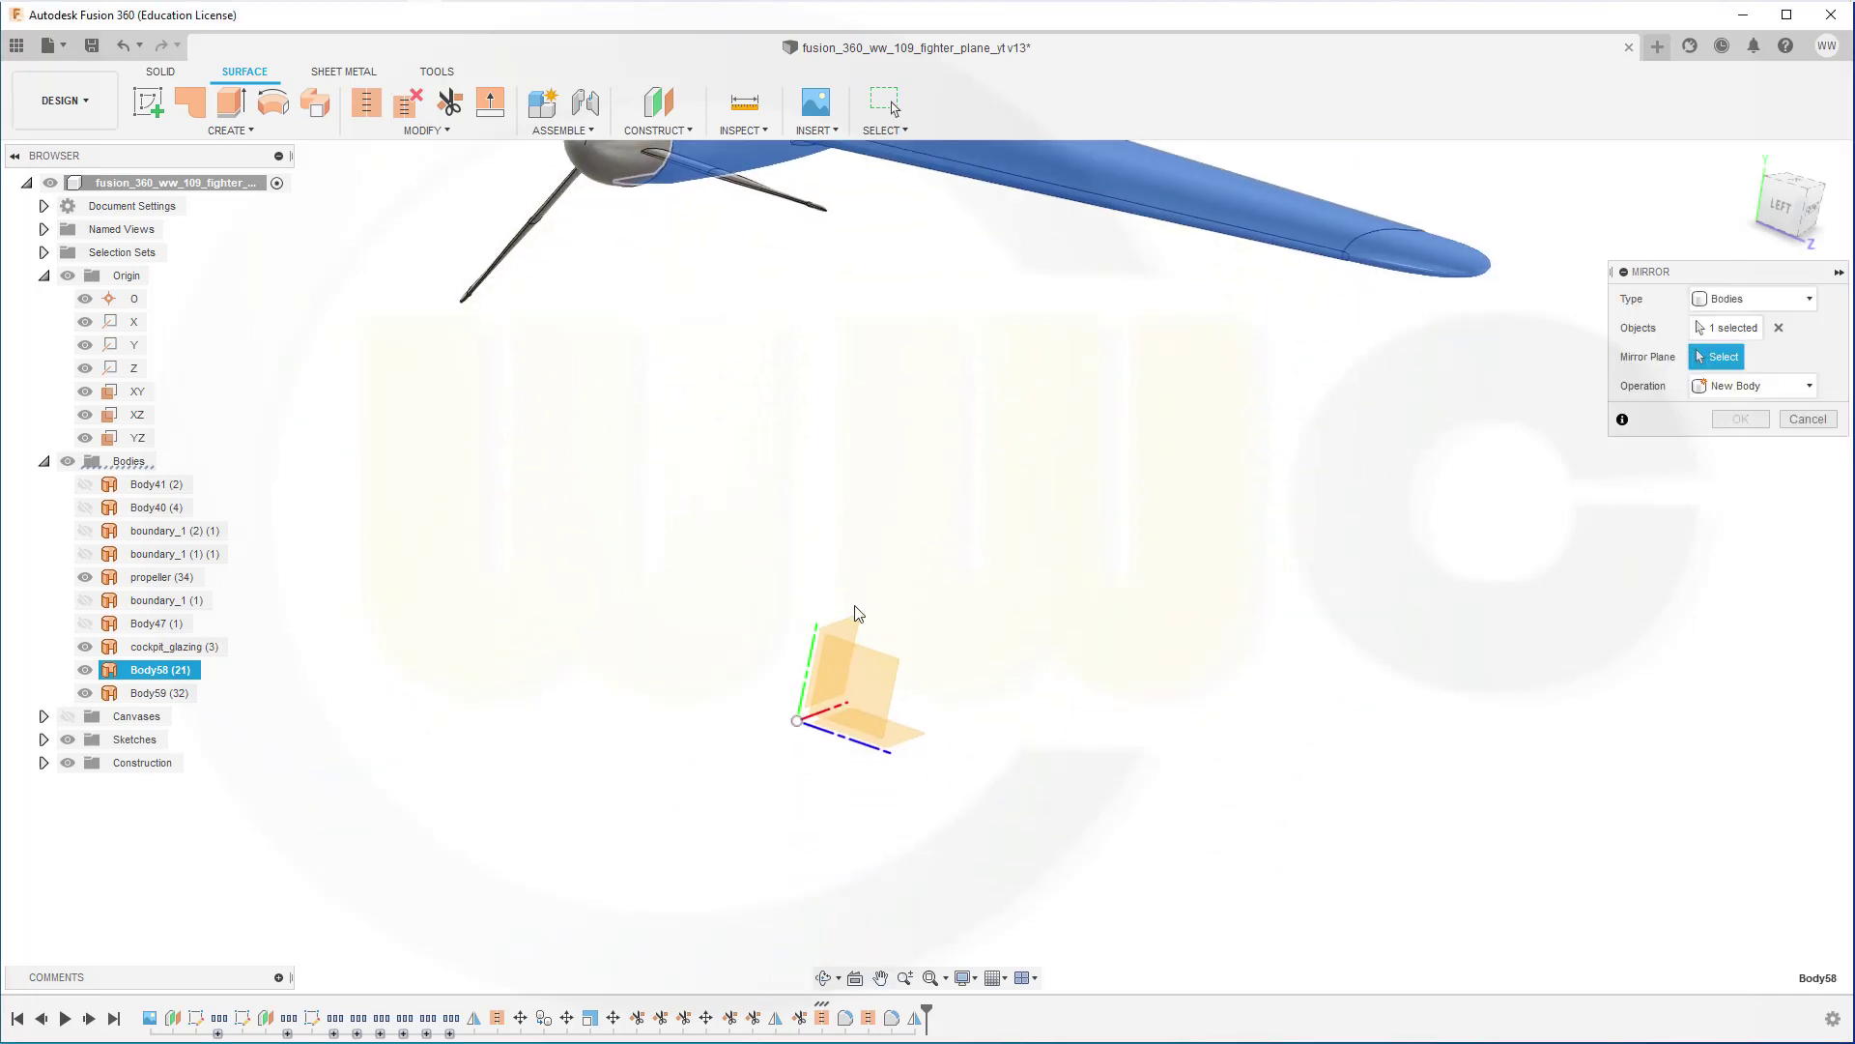
{"action": "left_click", "coordinate": [854, 624]}
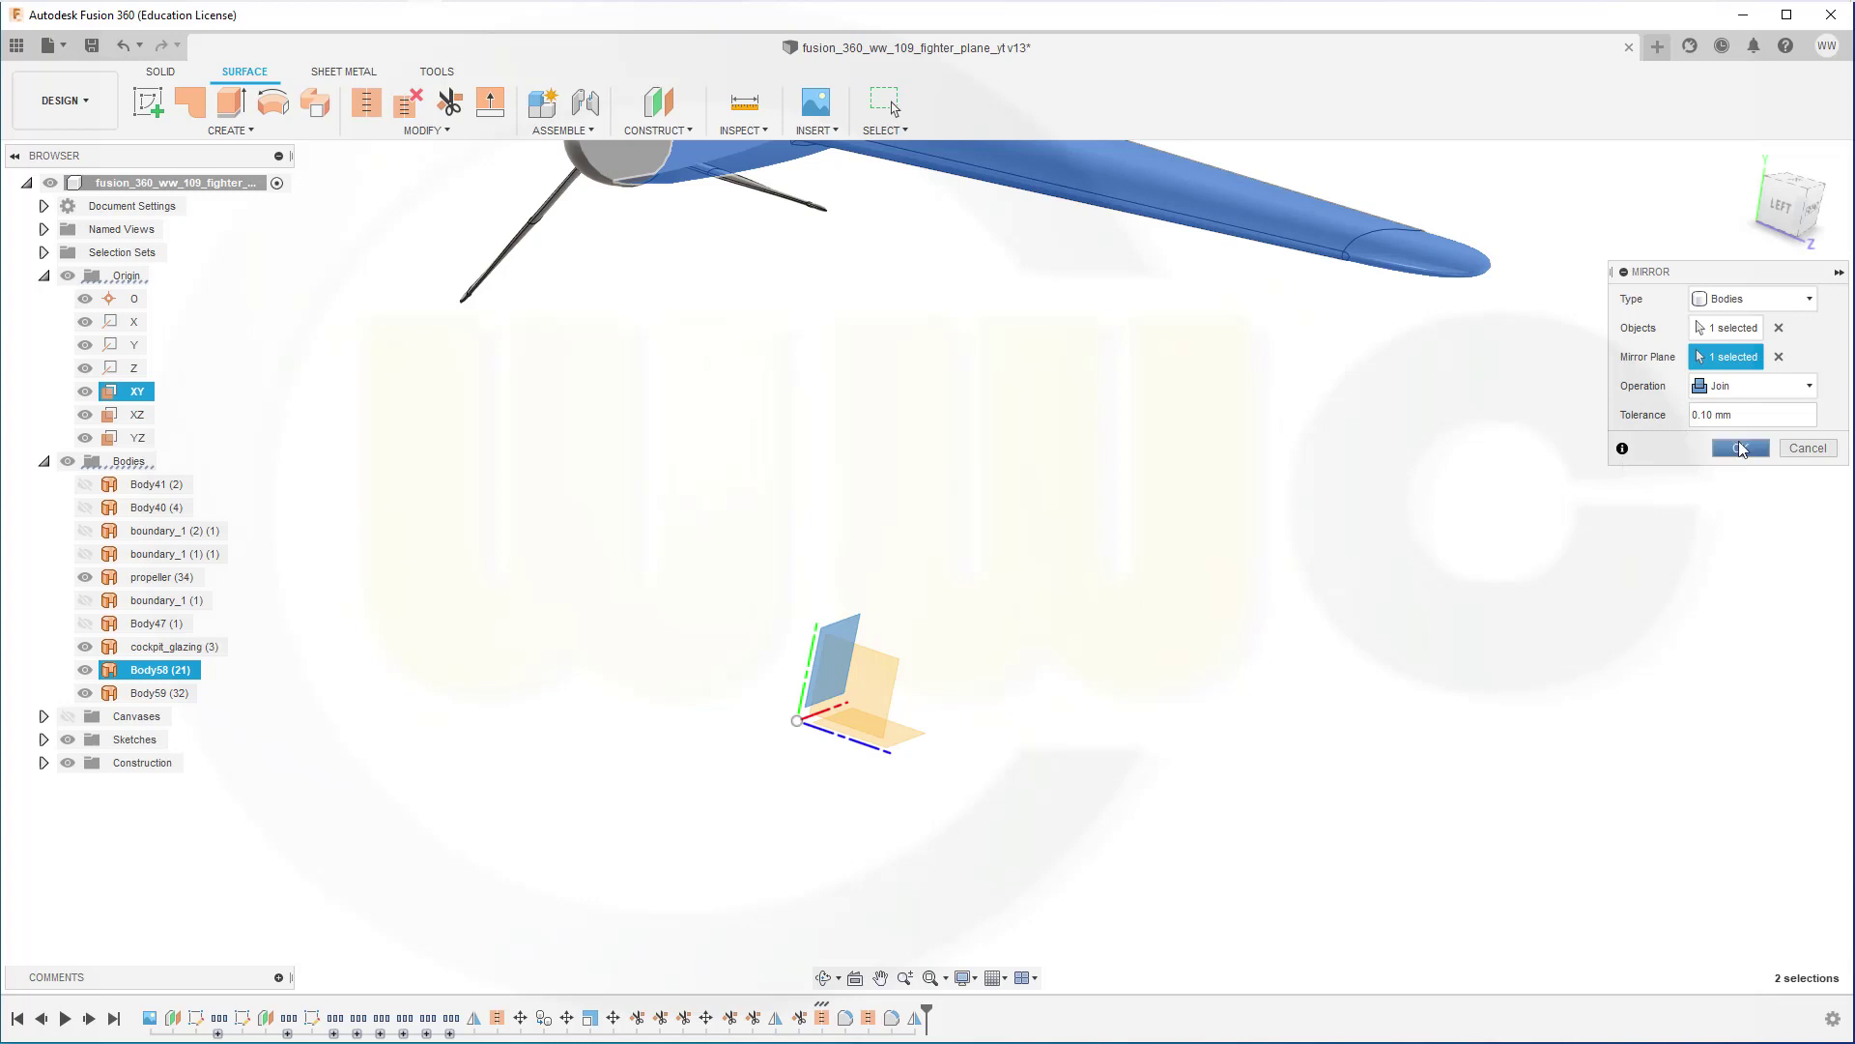
{"action": "left_click", "coordinate": [1740, 448]}
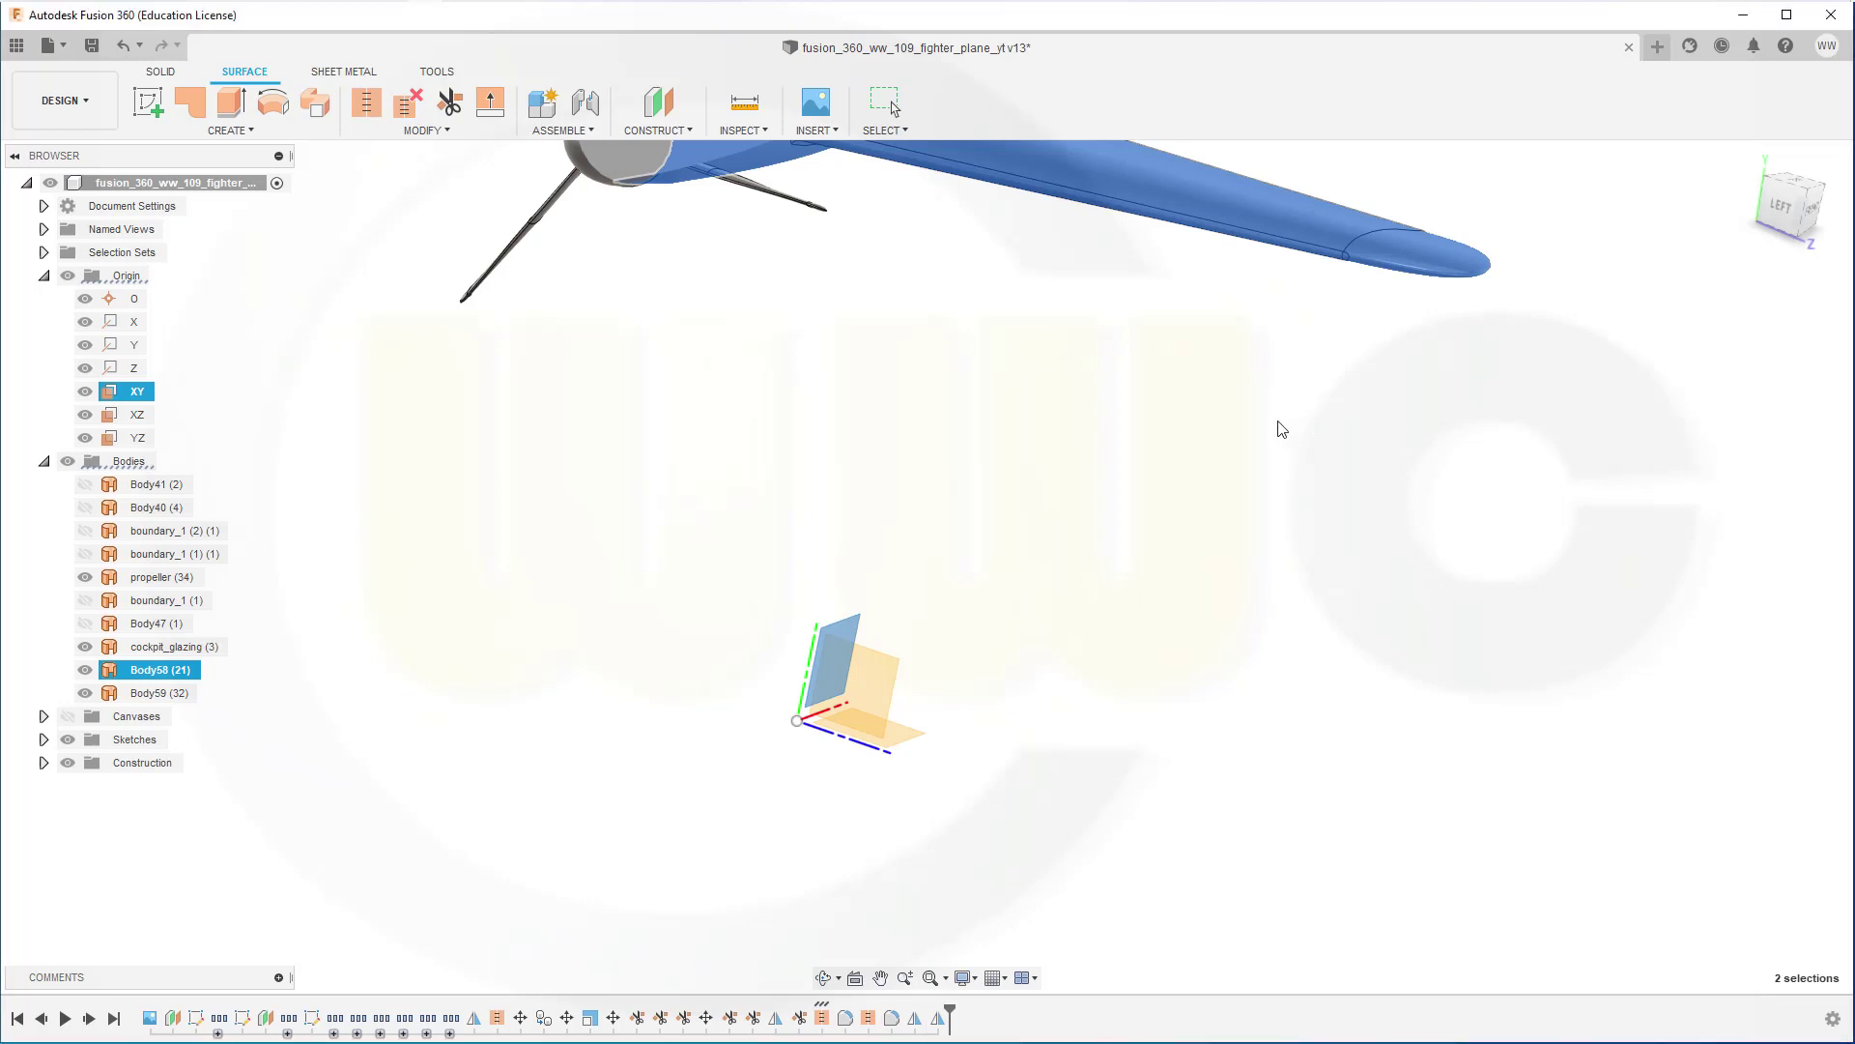
Stitch the fuselage and wing body, the cockpit glazing and the tail body together with a 0.10 mm tolerance.
{"action": "scroll", "coordinate": [1256, 421], "scroll_direction": "down", "scroll_amount": 3}
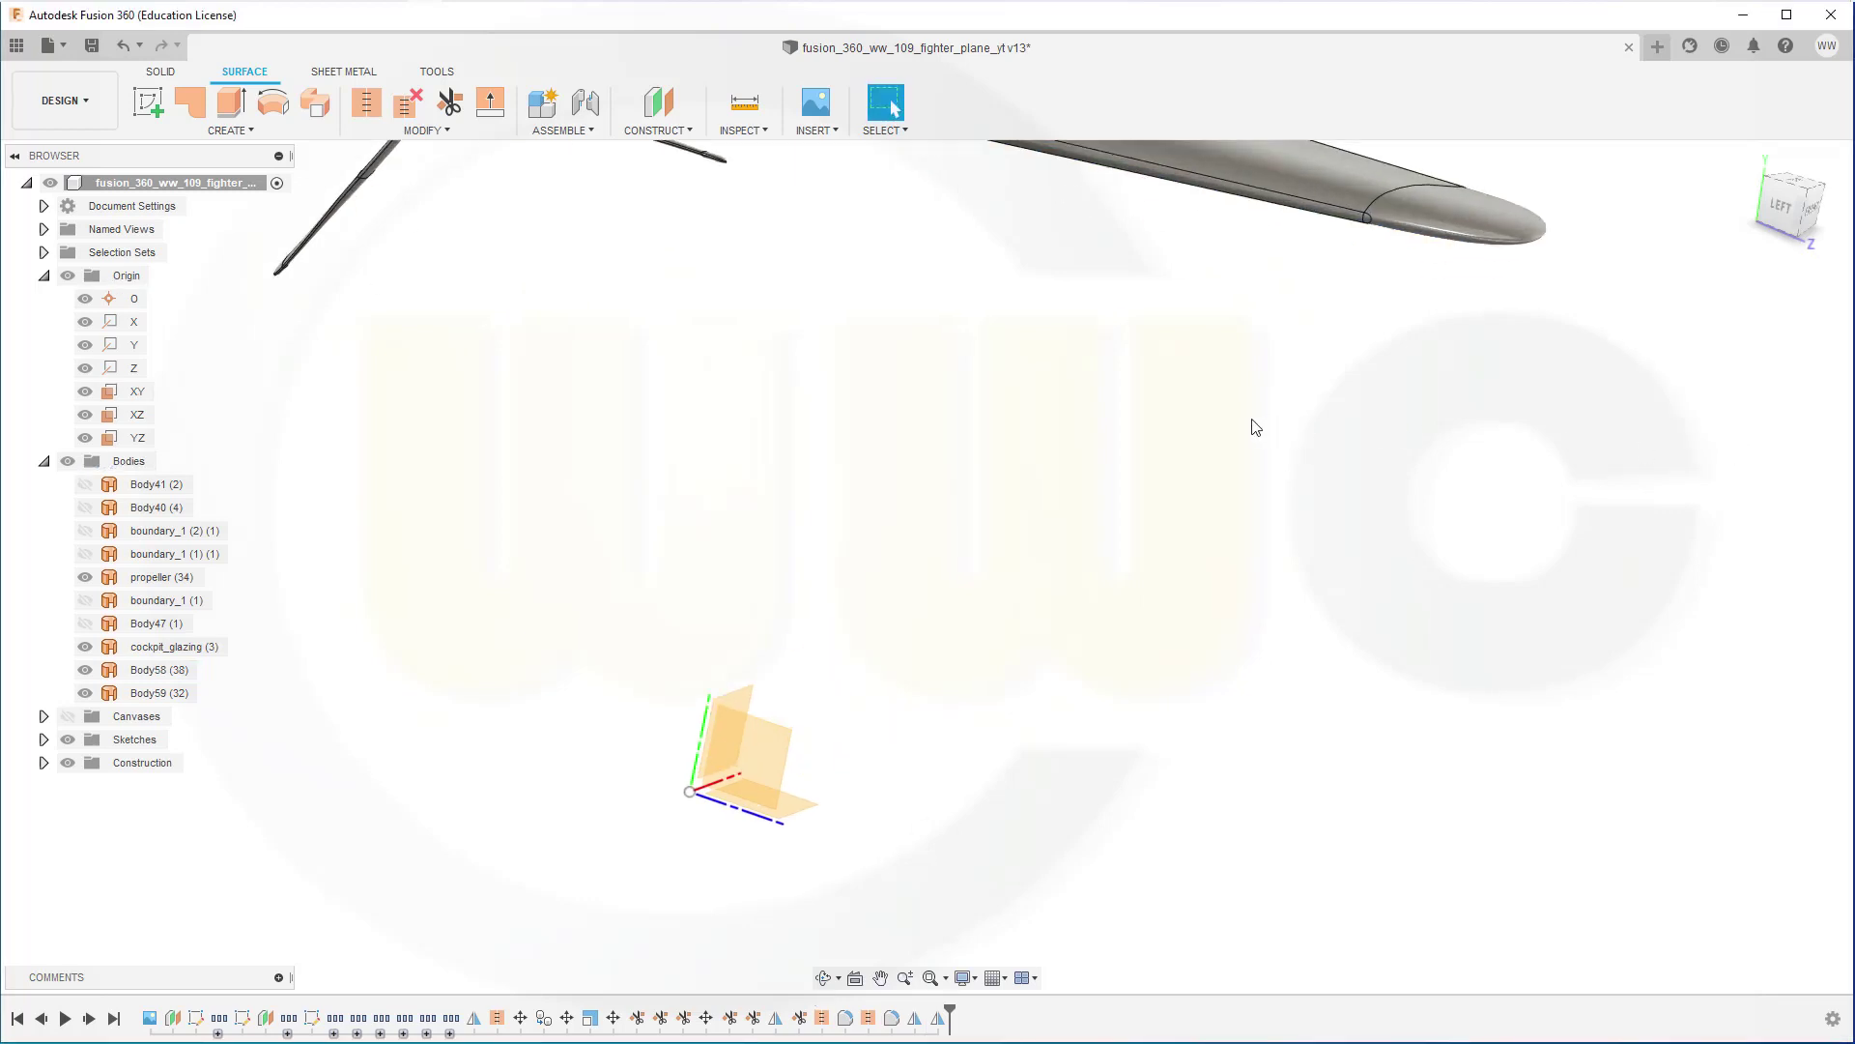
{"action": "middle_click_drag", "start_coordinate": [1198, 230], "coordinate": [712, 261], "text": "shift"}
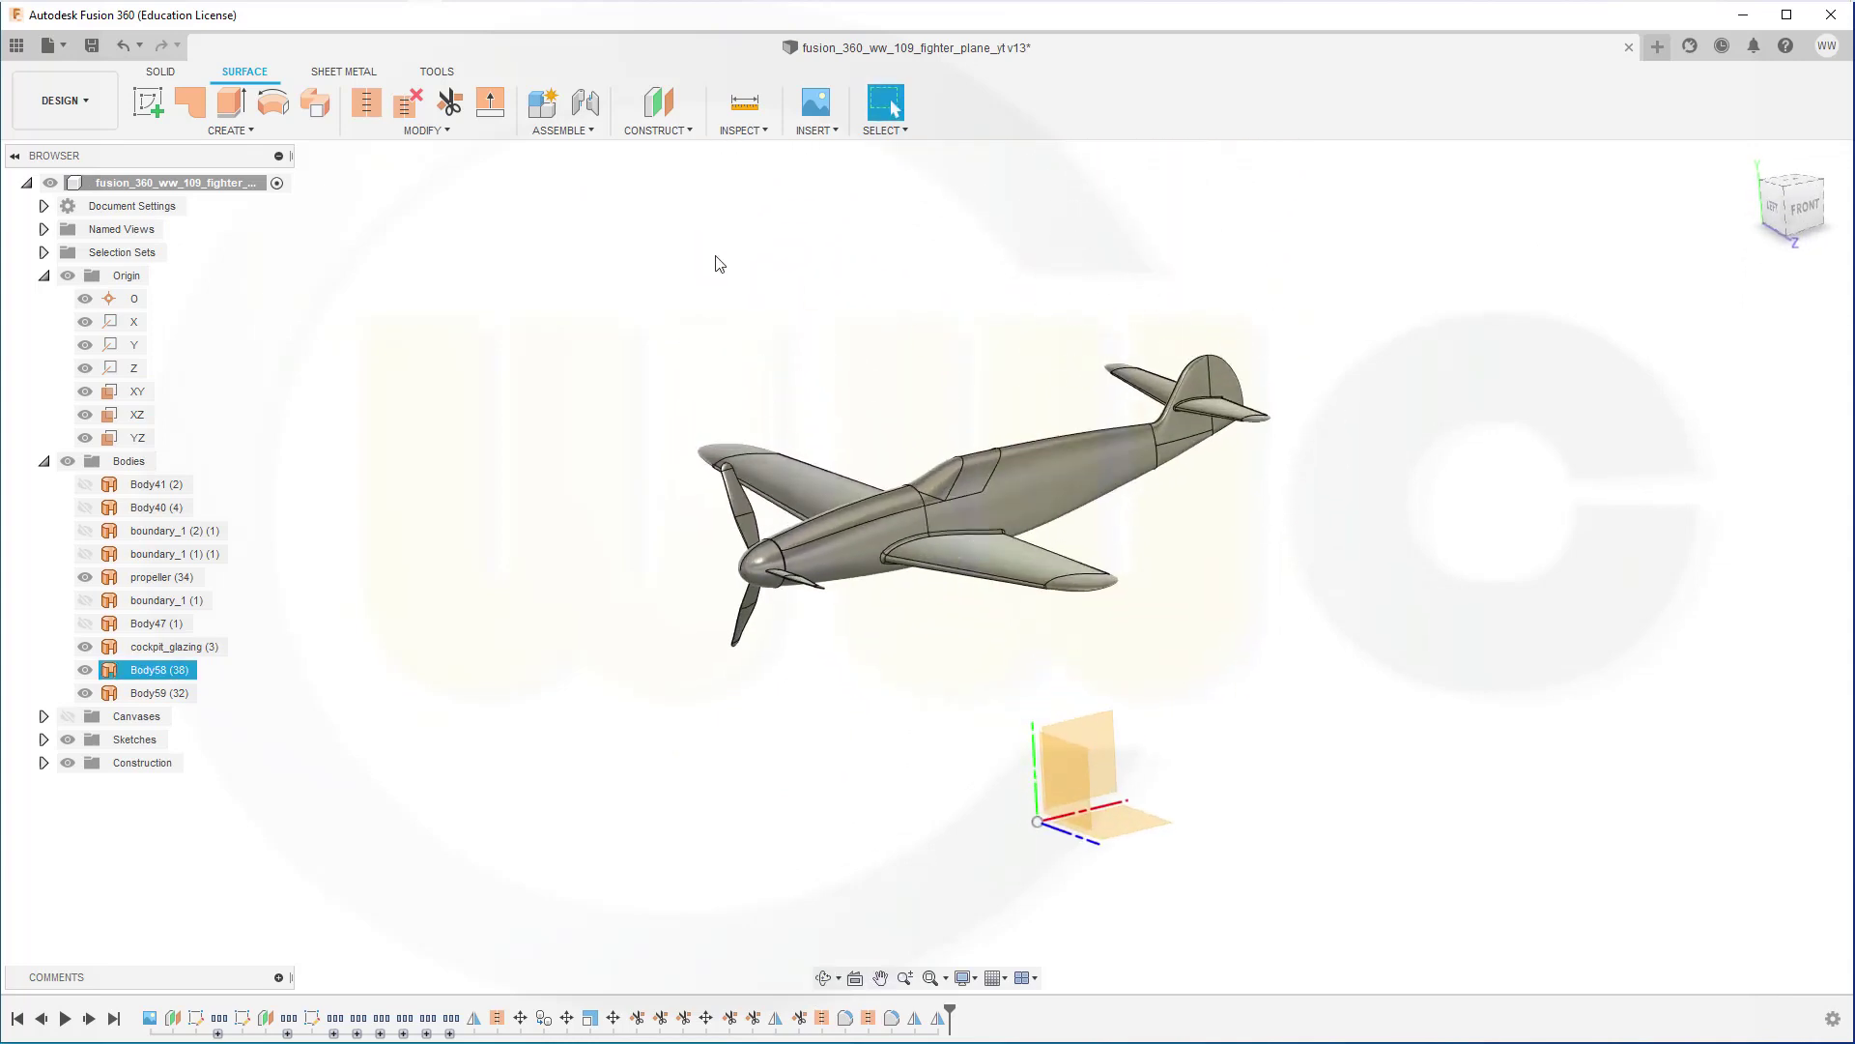
{"action": "left_click", "coordinate": [367, 108]}
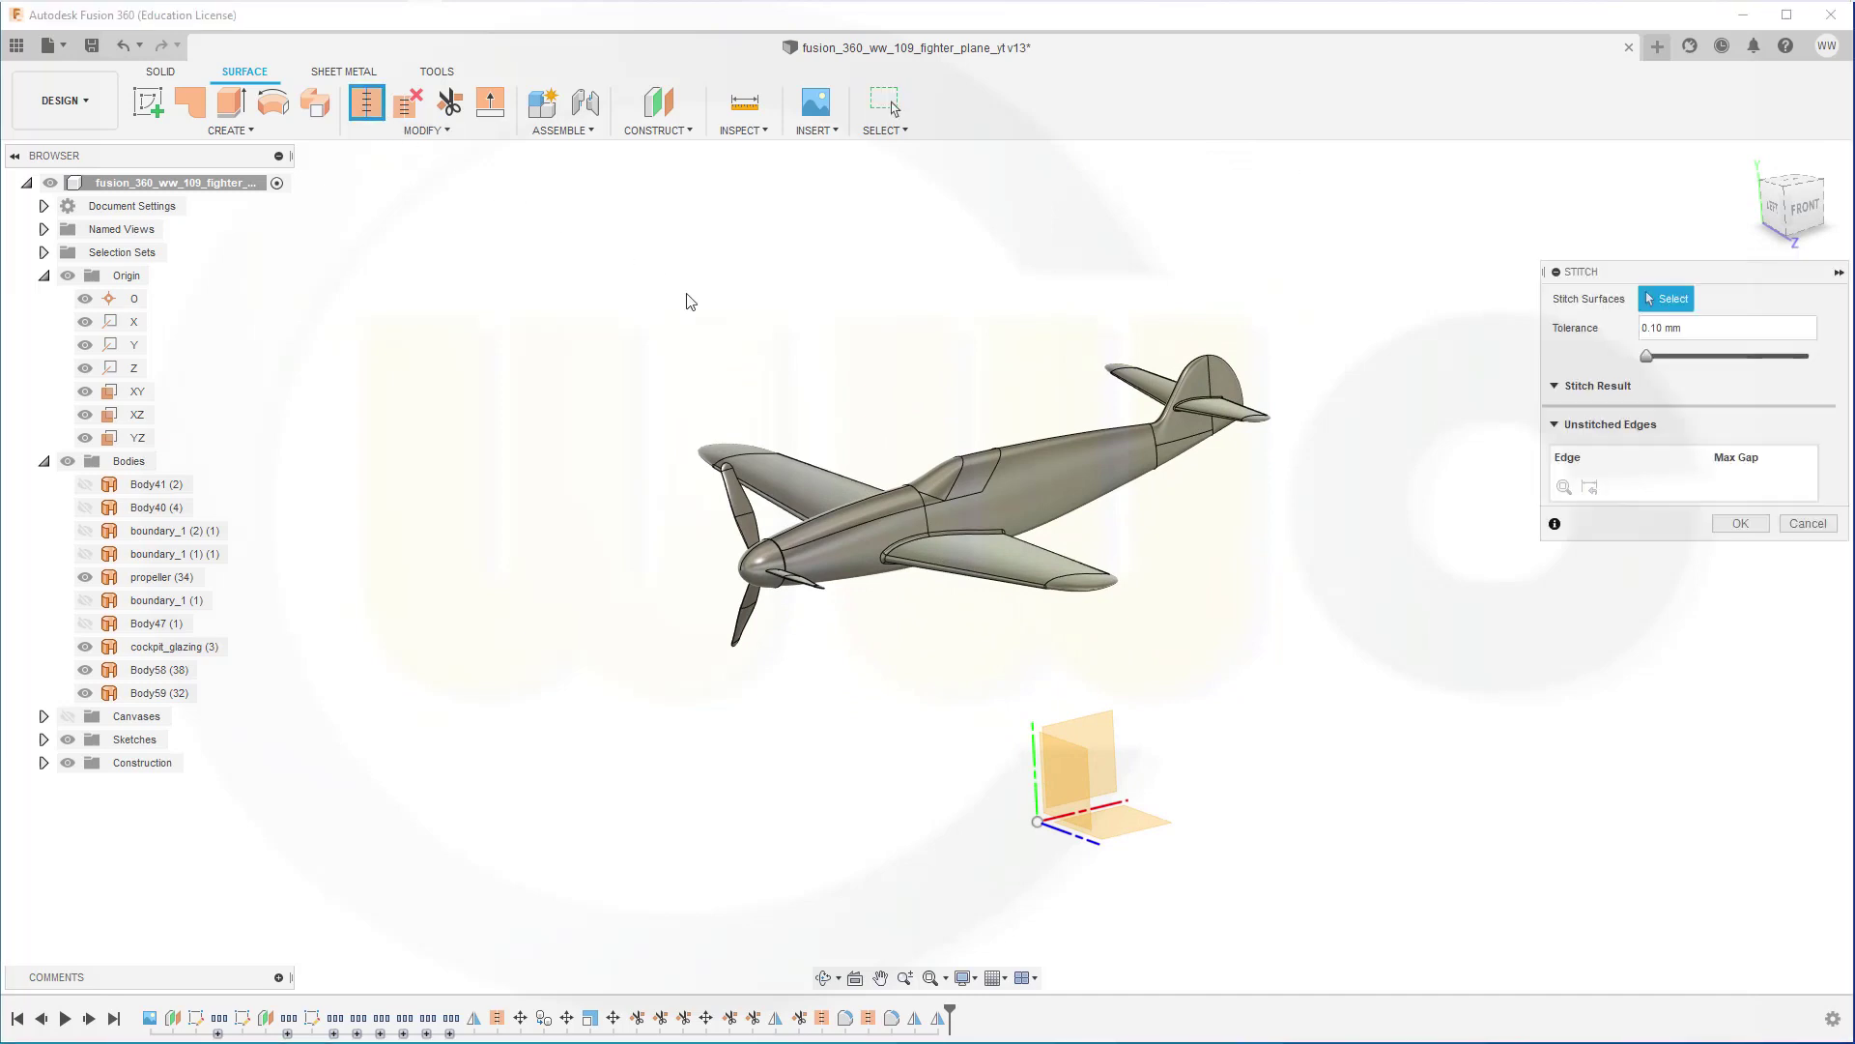
{"action": "left_click", "coordinate": [843, 522]}
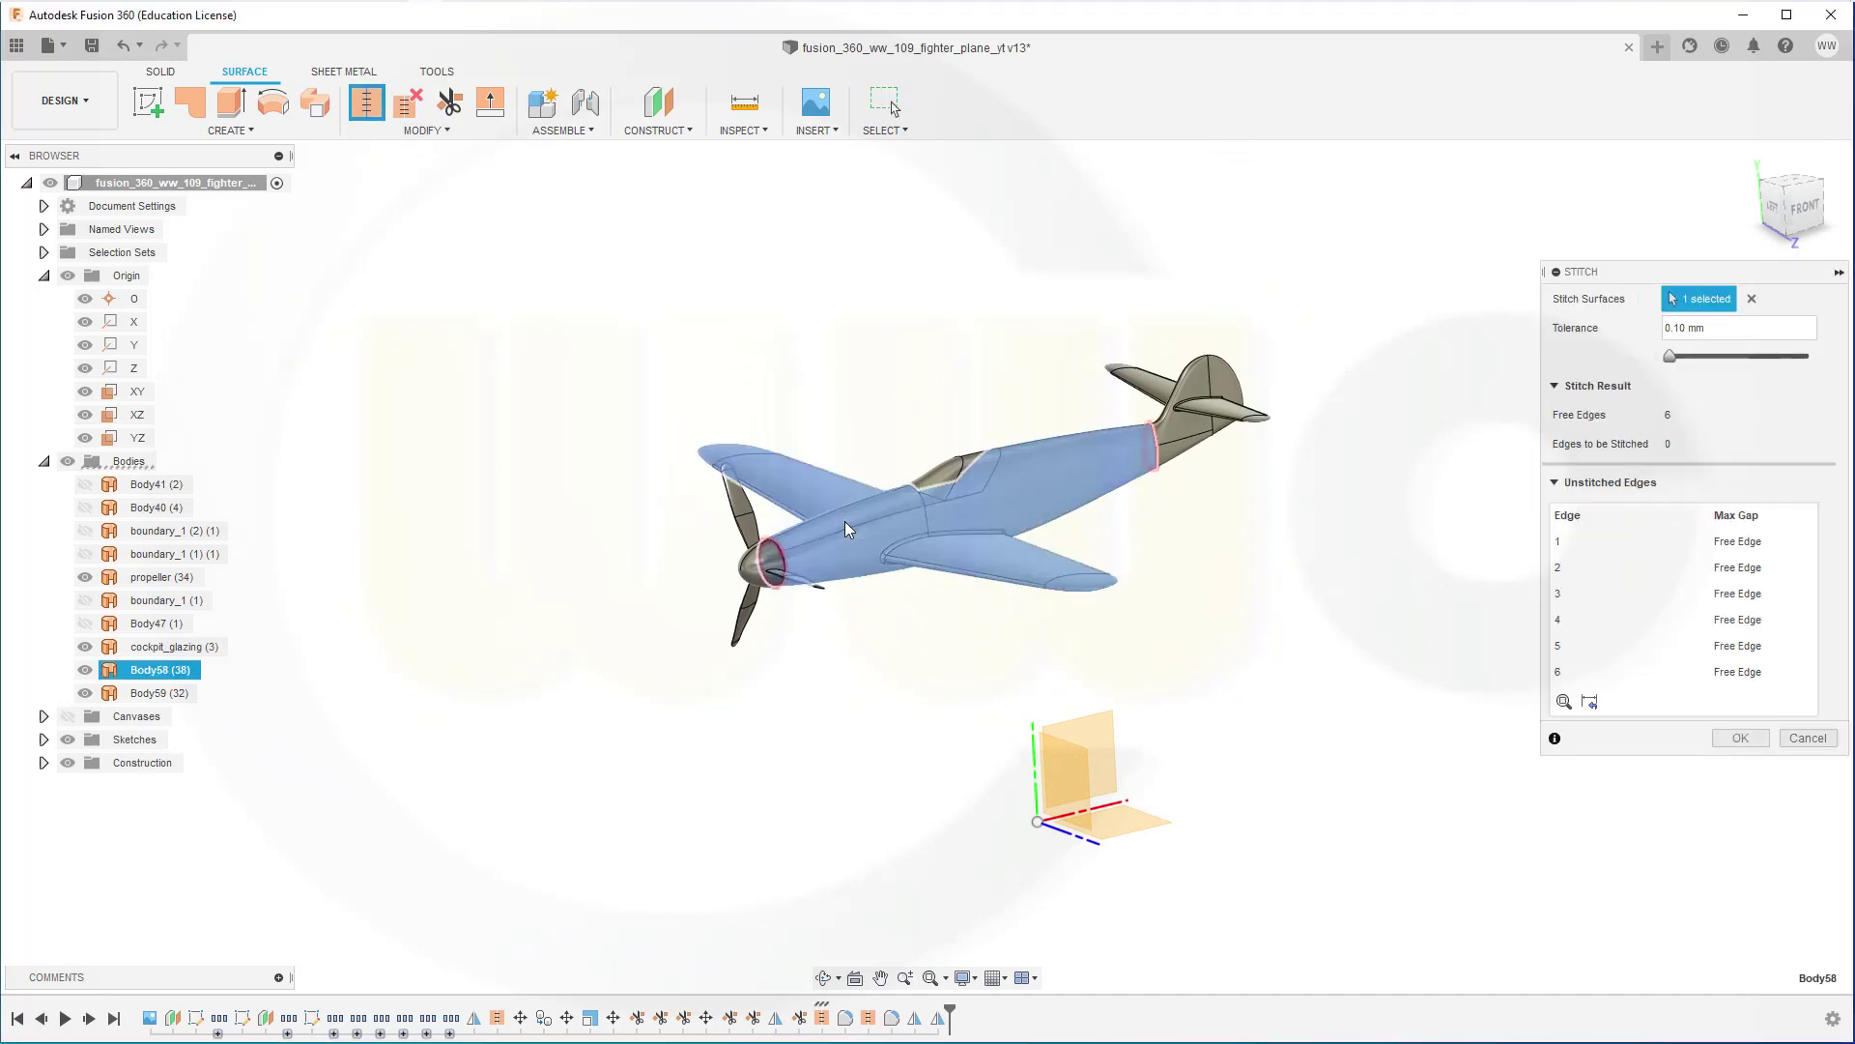
{"action": "left_click", "coordinate": [943, 468]}
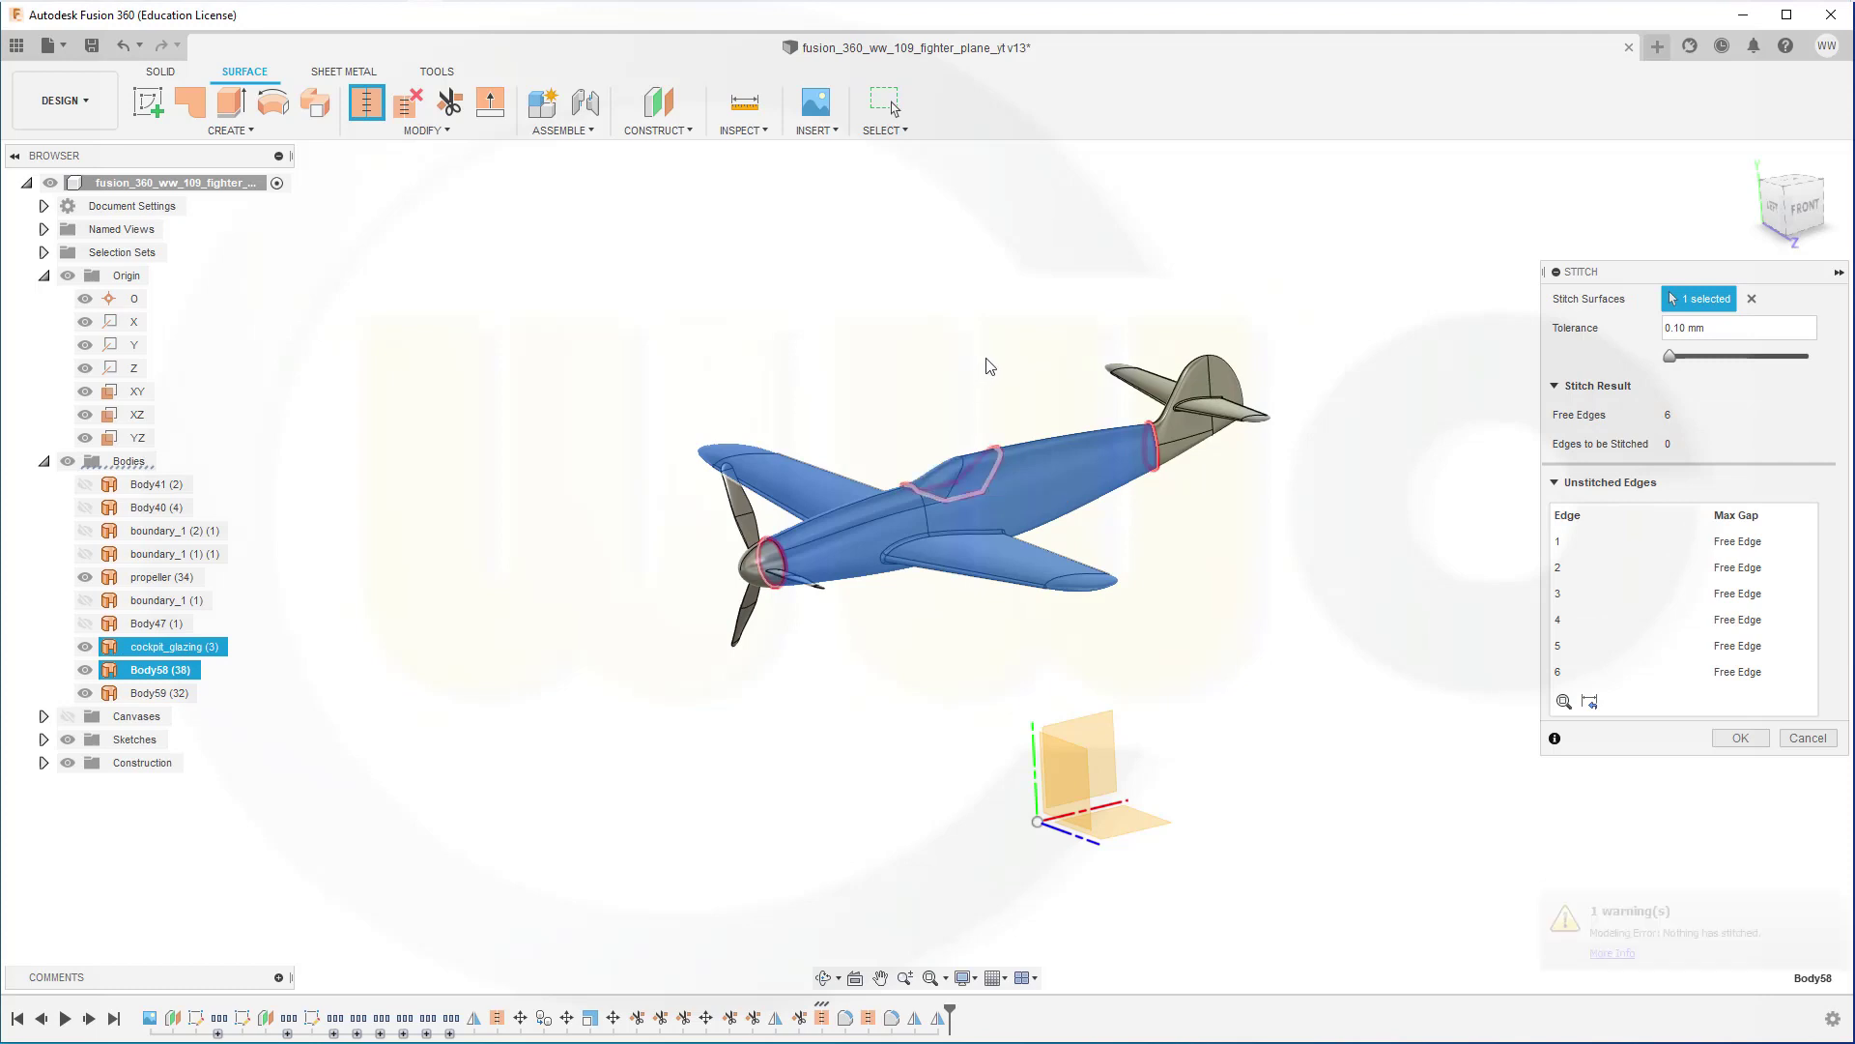
{"action": "left_click", "coordinate": [1189, 444]}
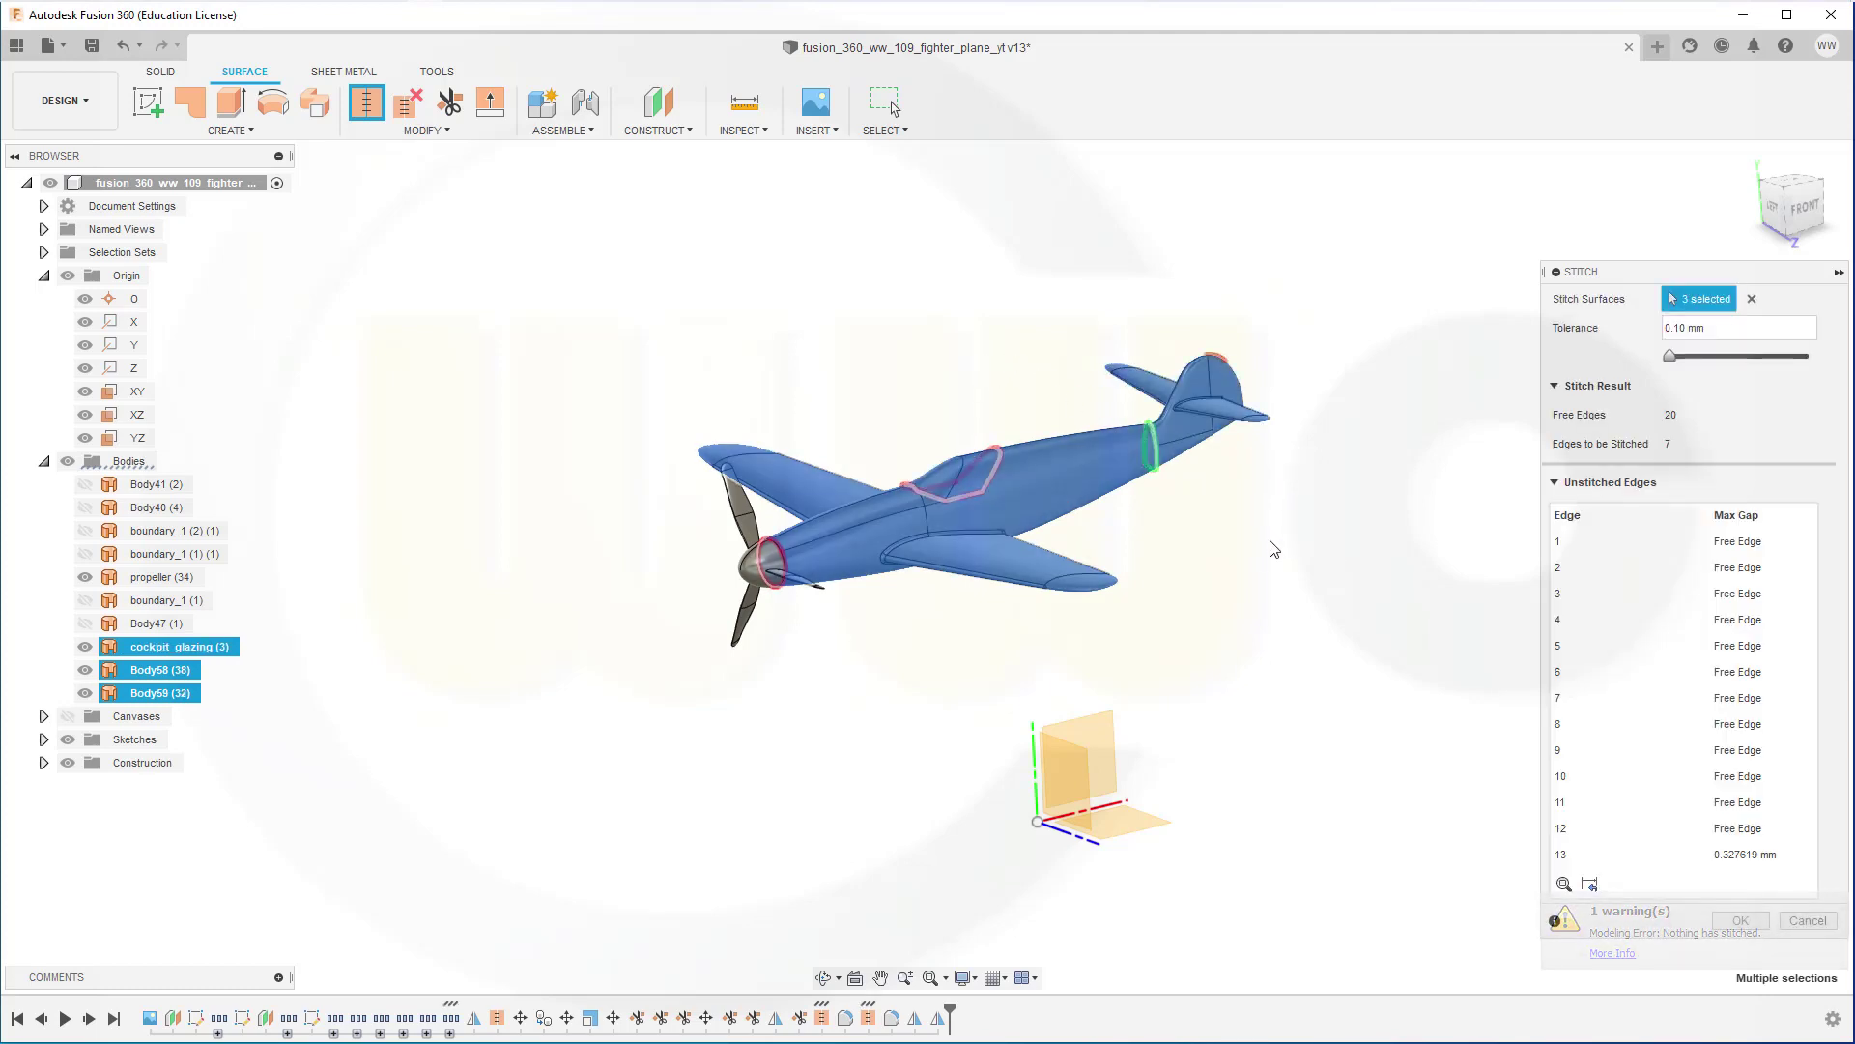
{"action": "middle_click_drag", "start_coordinate": [1274, 548], "coordinate": [1239, 614], "text": "shift"}
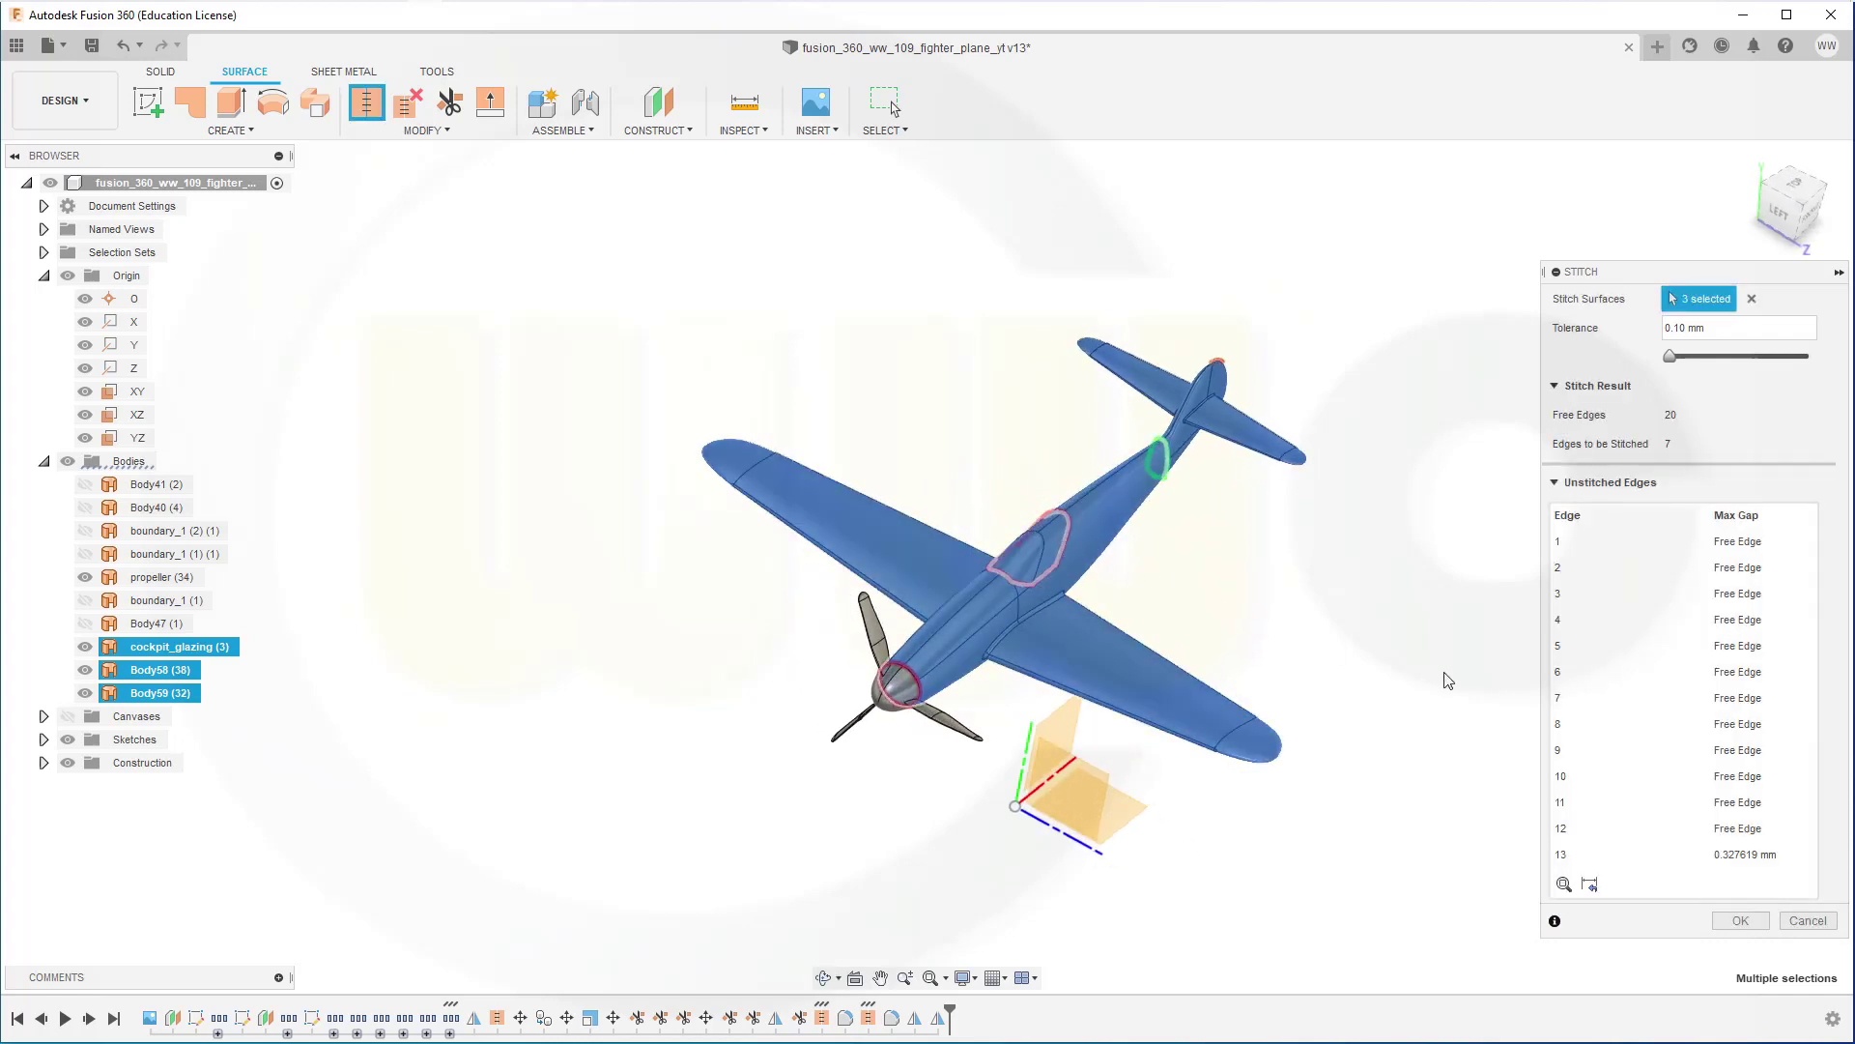
{"action": "left_click", "coordinate": [1742, 919]}
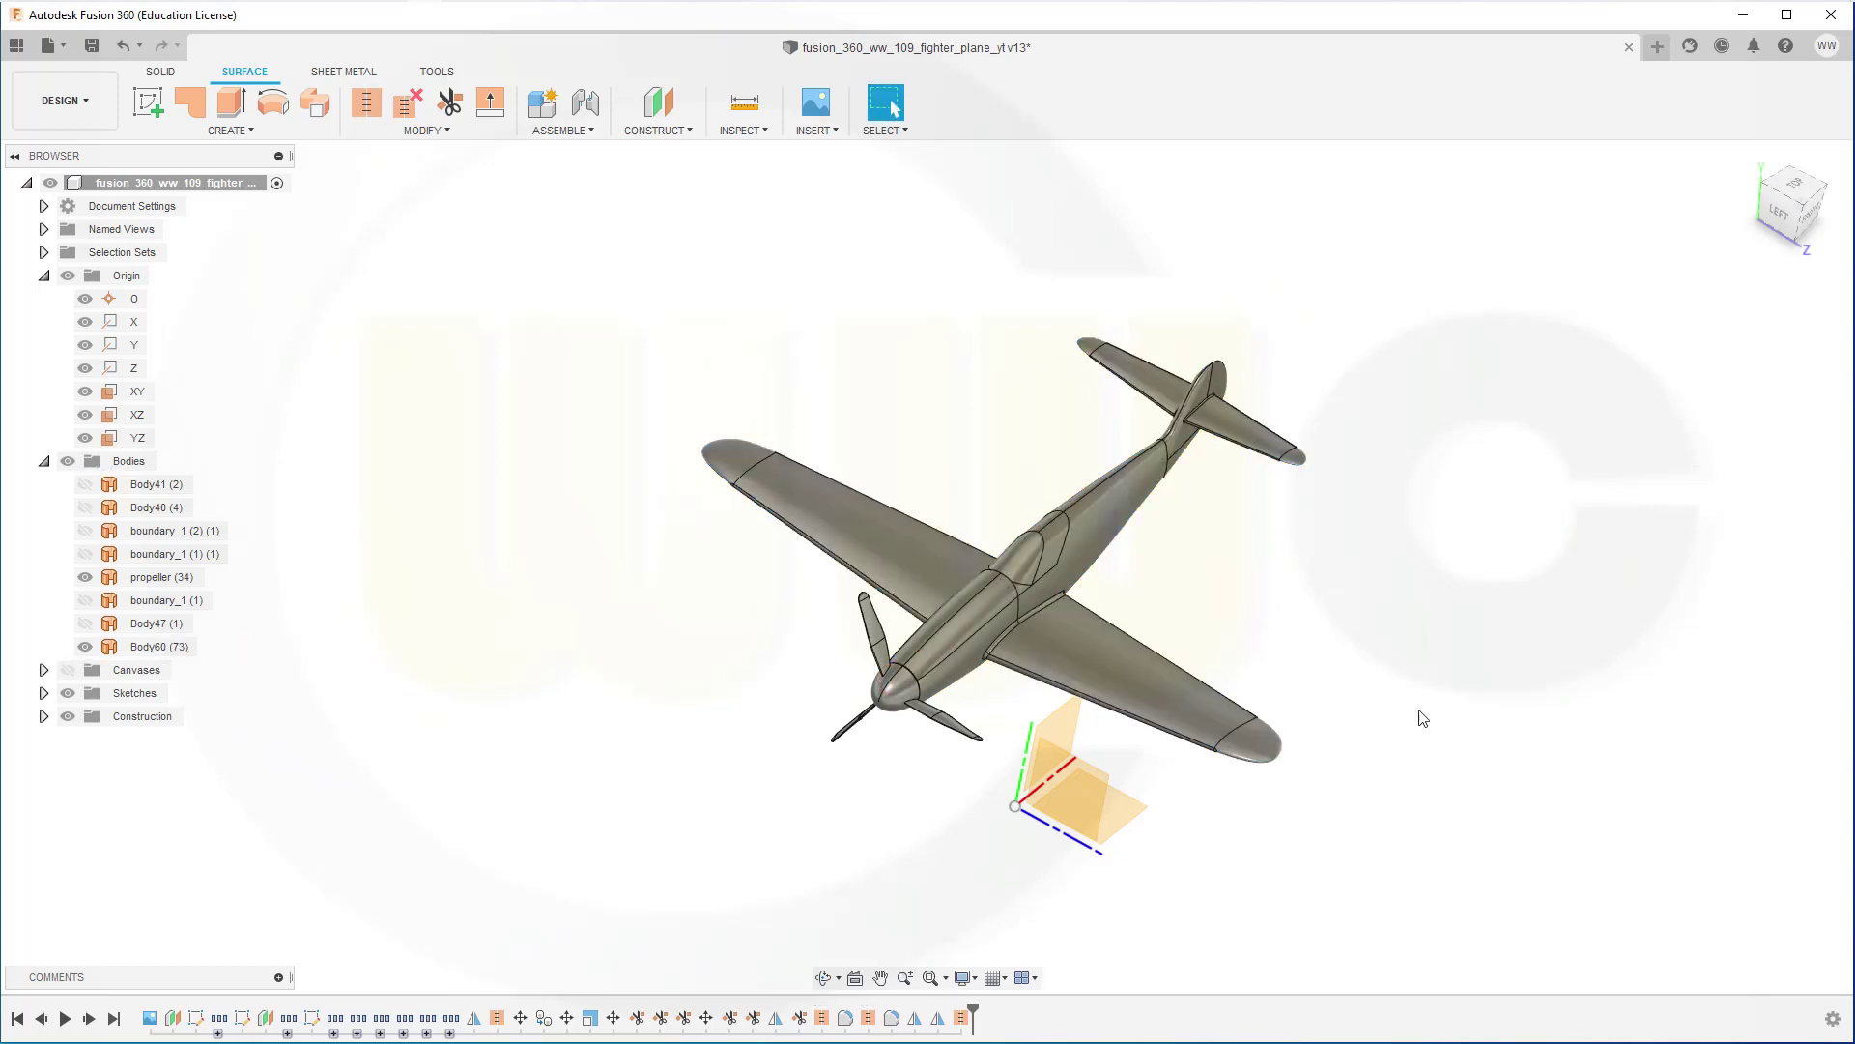
{"action": "middle_click_drag", "start_coordinate": [1423, 718], "coordinate": [1089, 633], "text": "shift"}
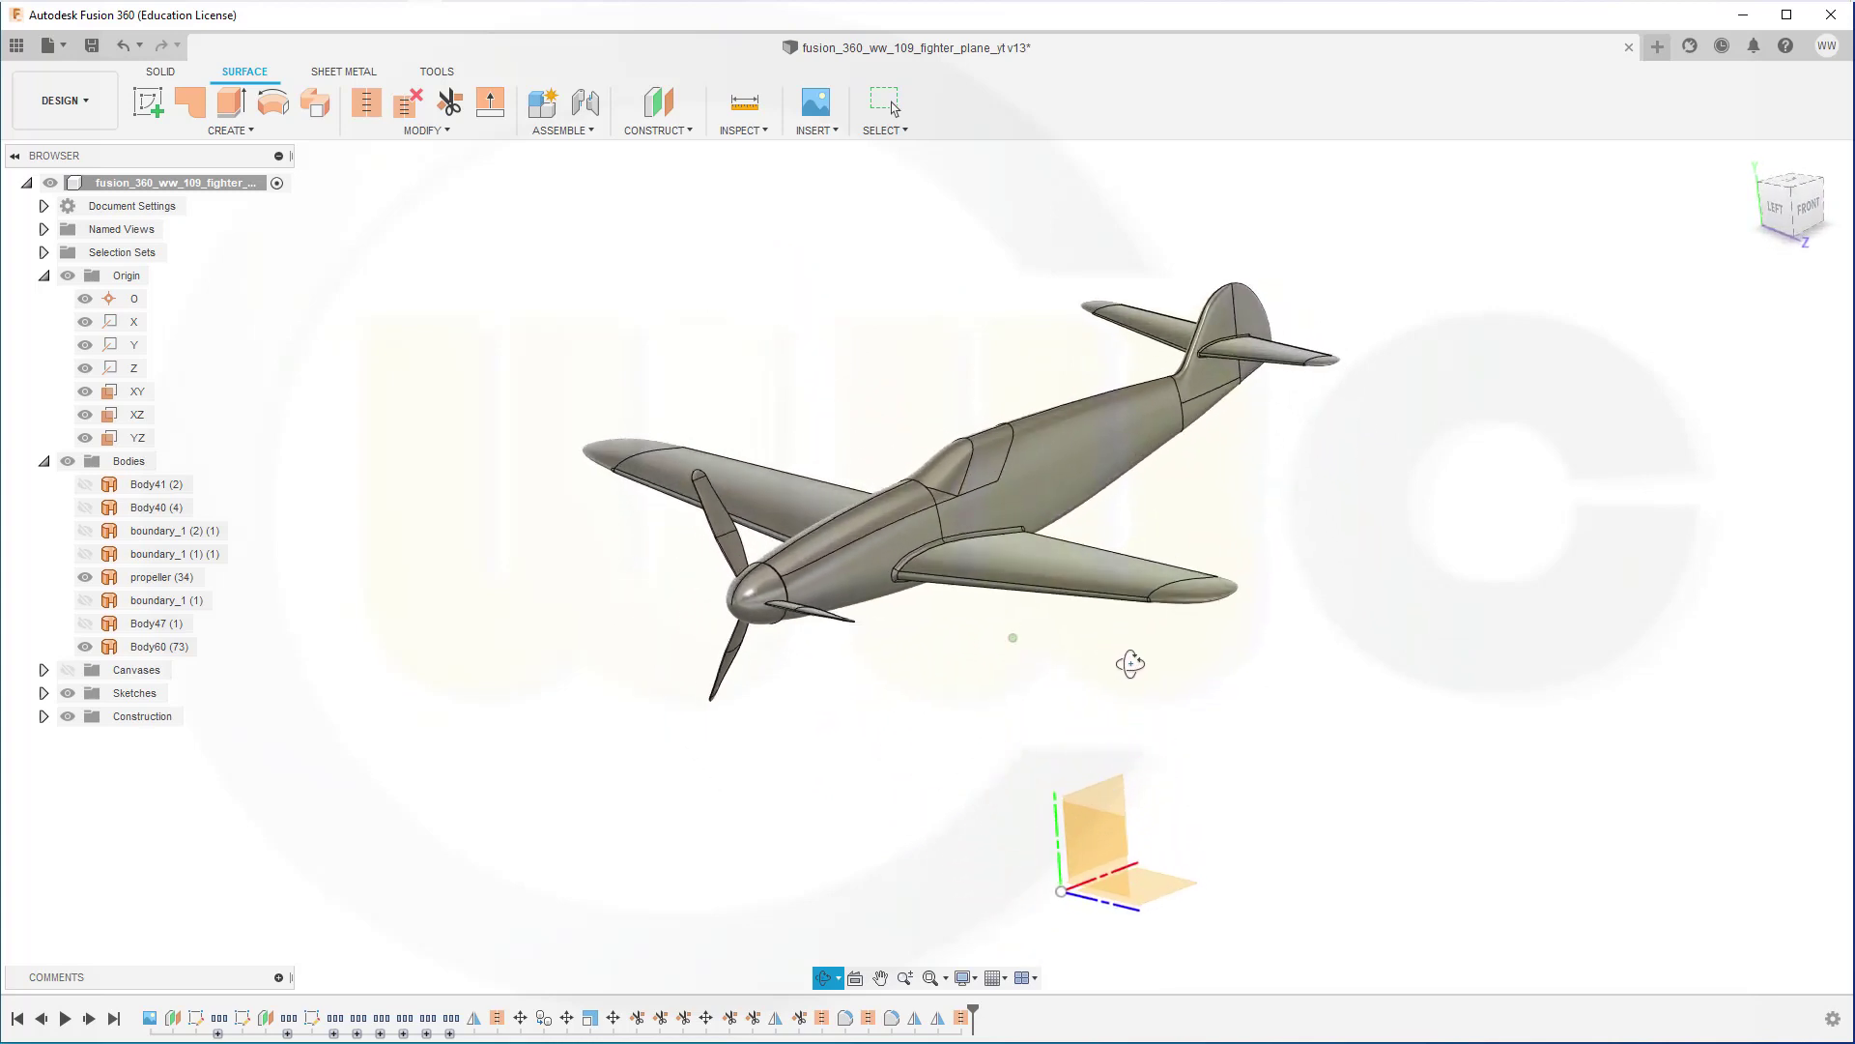
{"action": "left_click_drag", "start_coordinate": [1129, 663], "coordinate": [1086, 669]}
{"action": "key", "text": "Escape"}
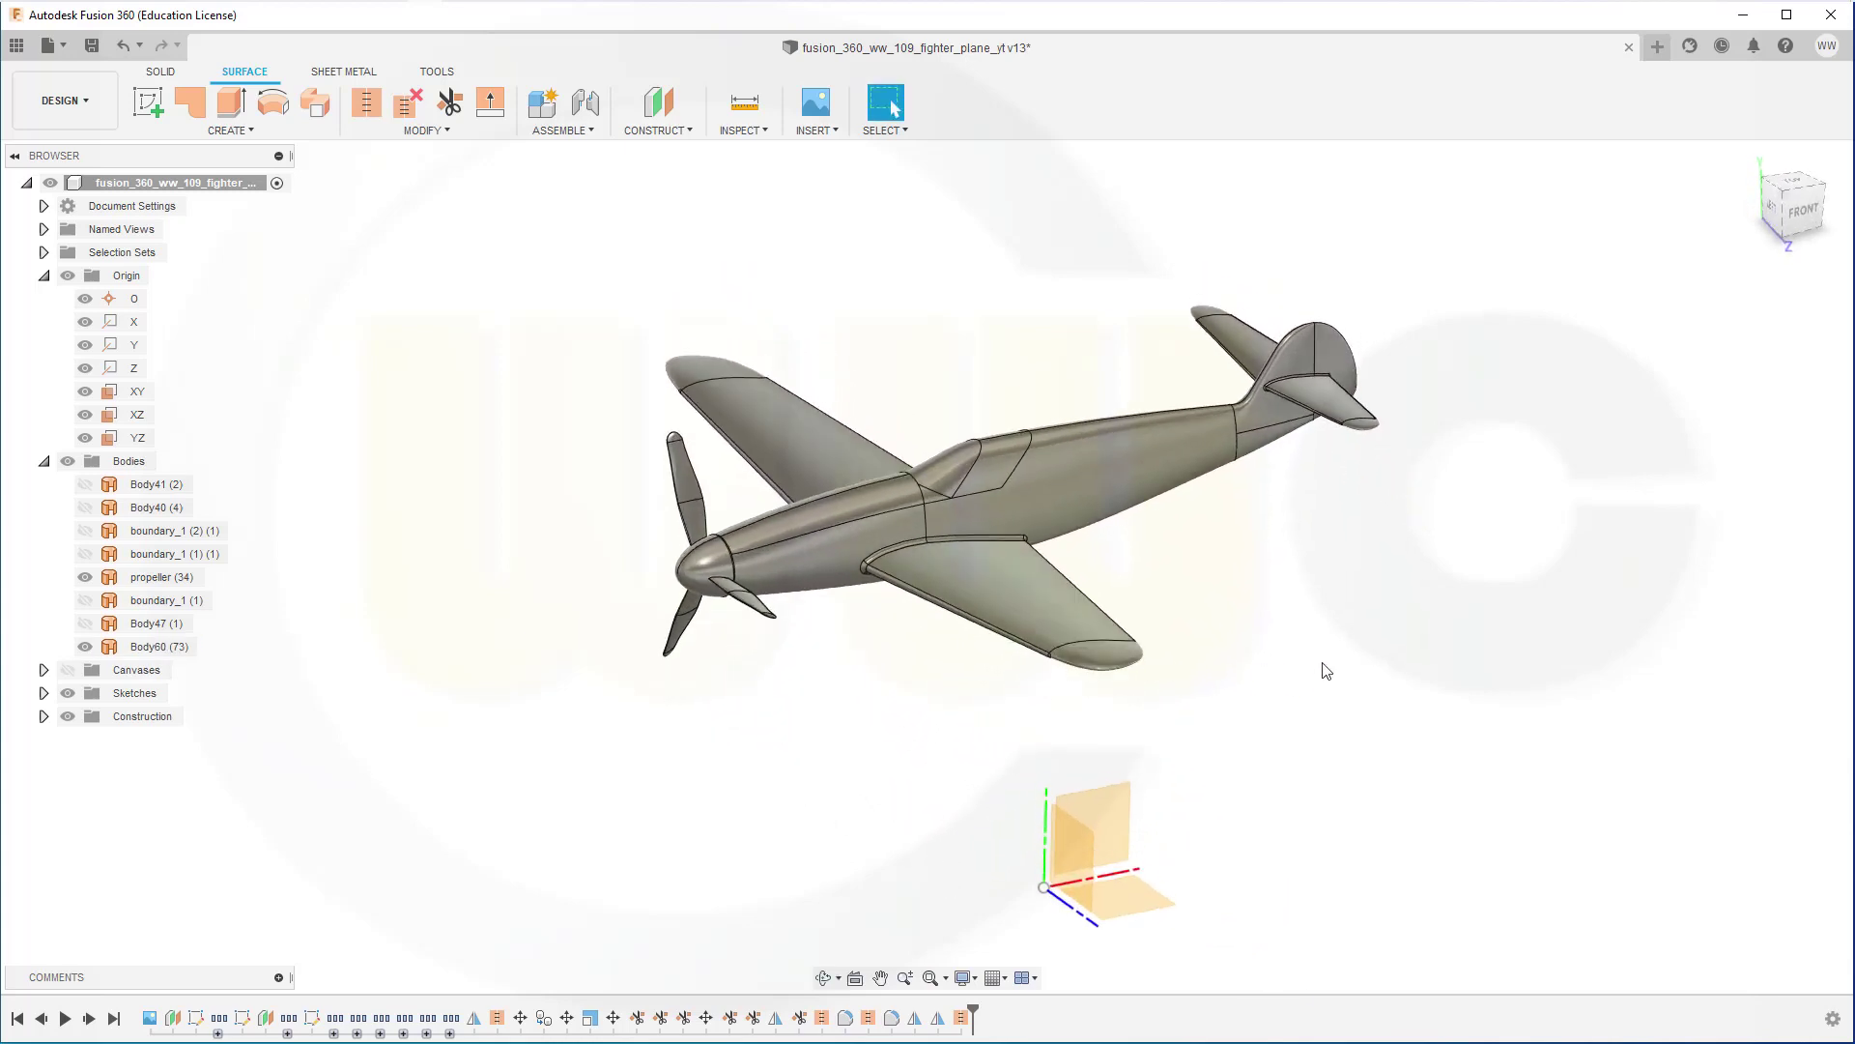